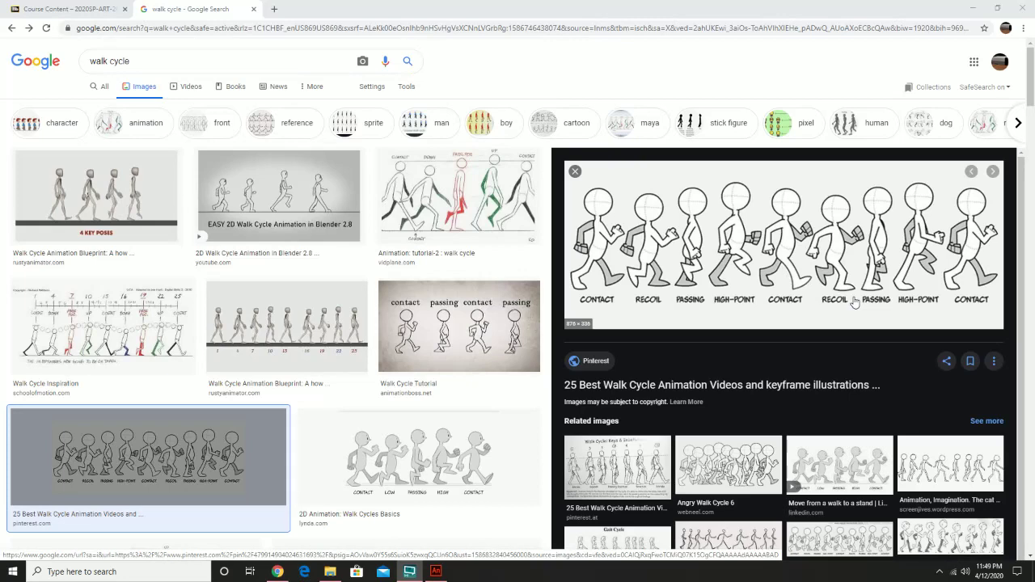
Search Google Images for "preson blair walk cycle" and enlarge the Preston Blair - Cartoon Animation sheet of walk and run variations.
click(575, 171)
click(103, 61)
text(pres)
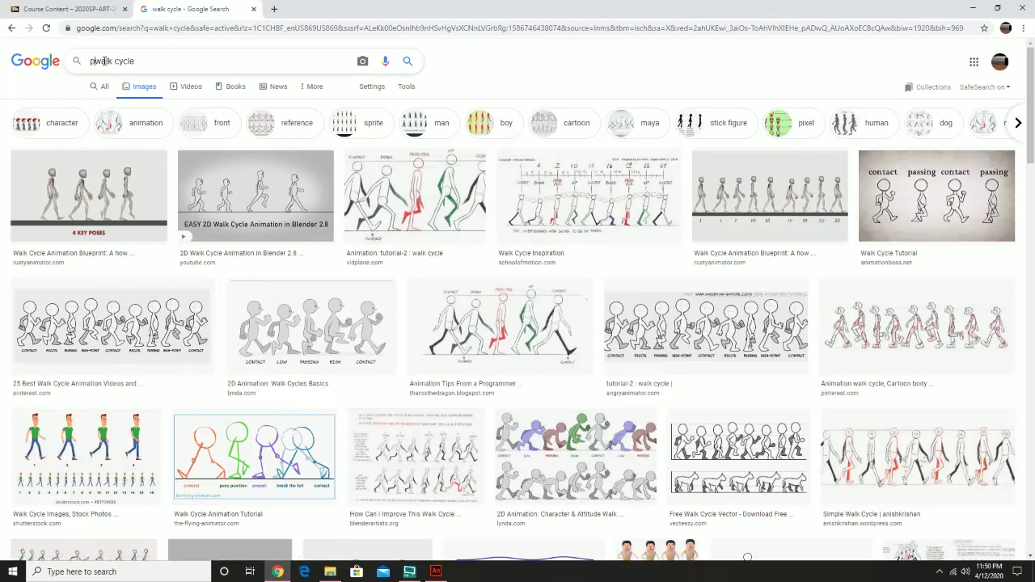
text(ton blair)
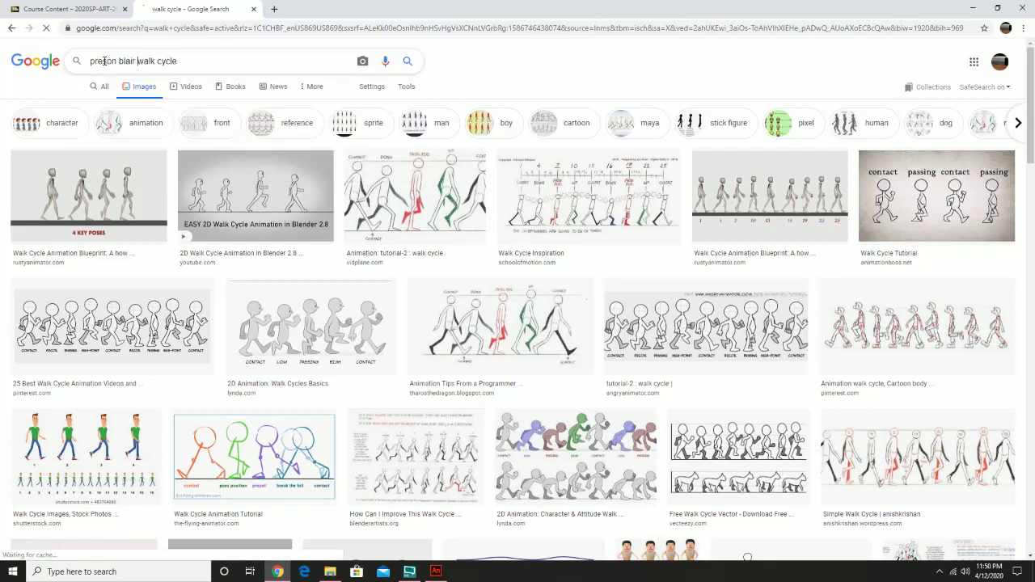
key(Return)
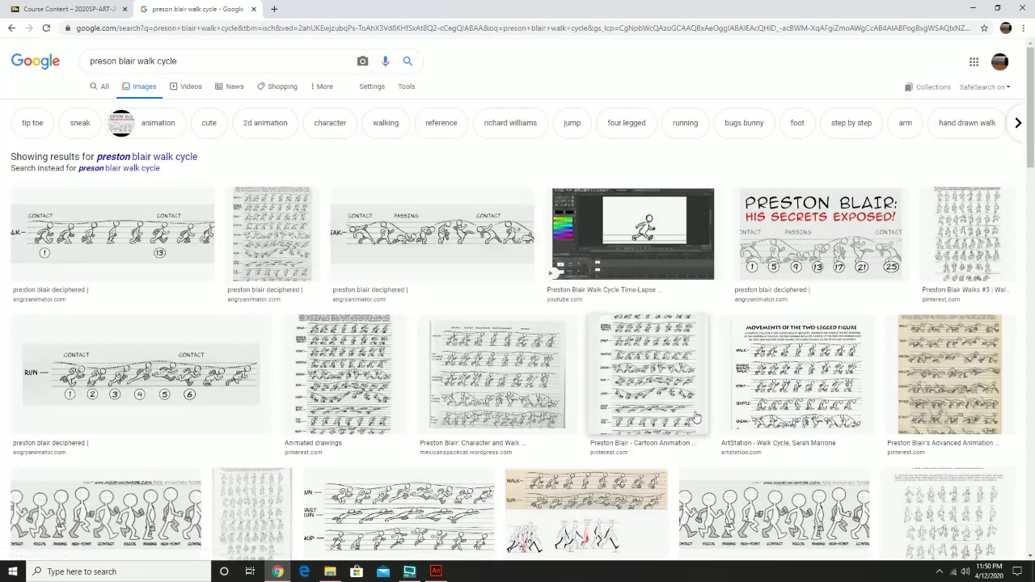
click(670, 393)
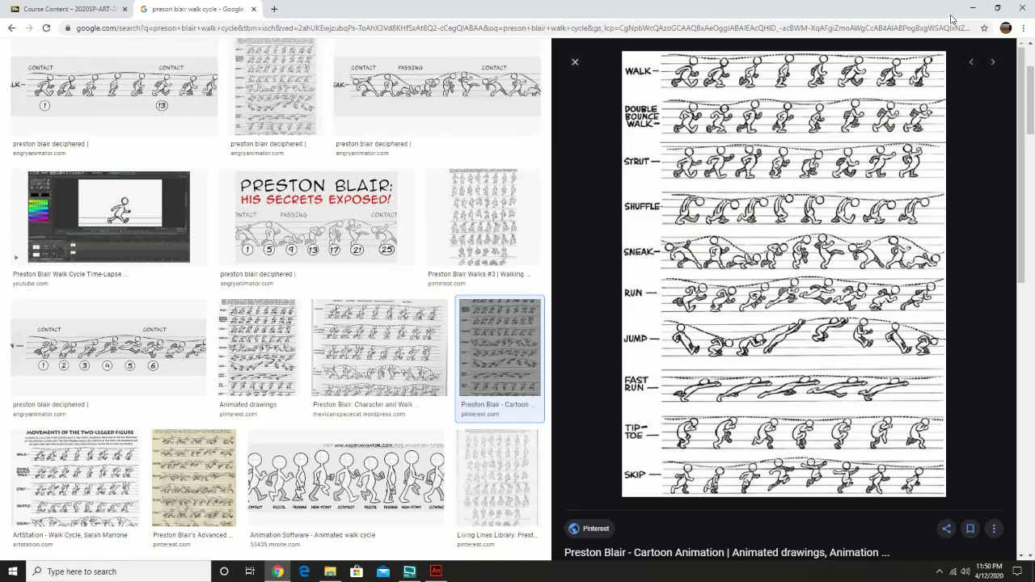
Return to the "walk cycle" image results, view the Angry Animator "tutorial-2 : walk cycle" image, and switch to Animate.
click(10, 28)
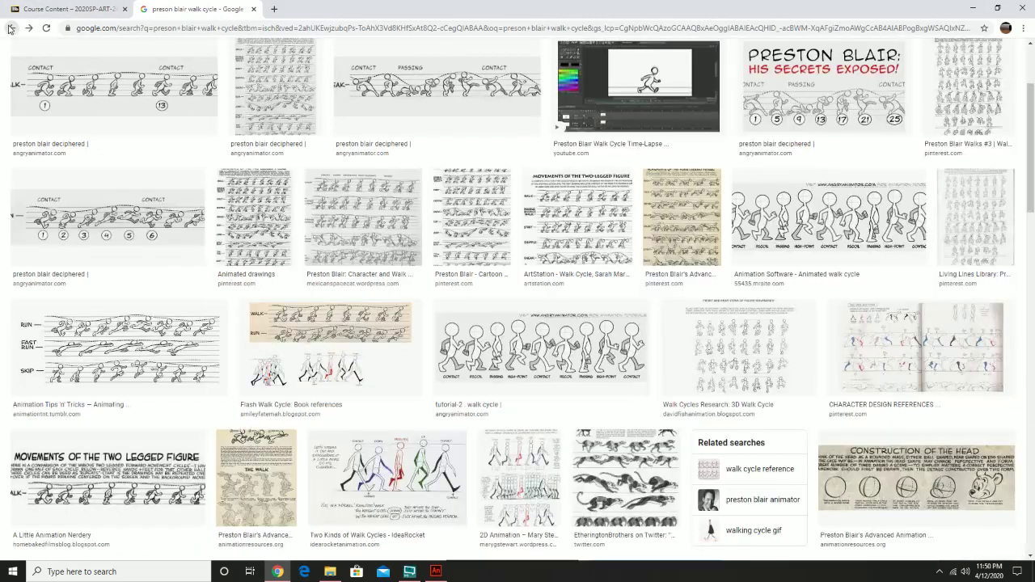
click(11, 28)
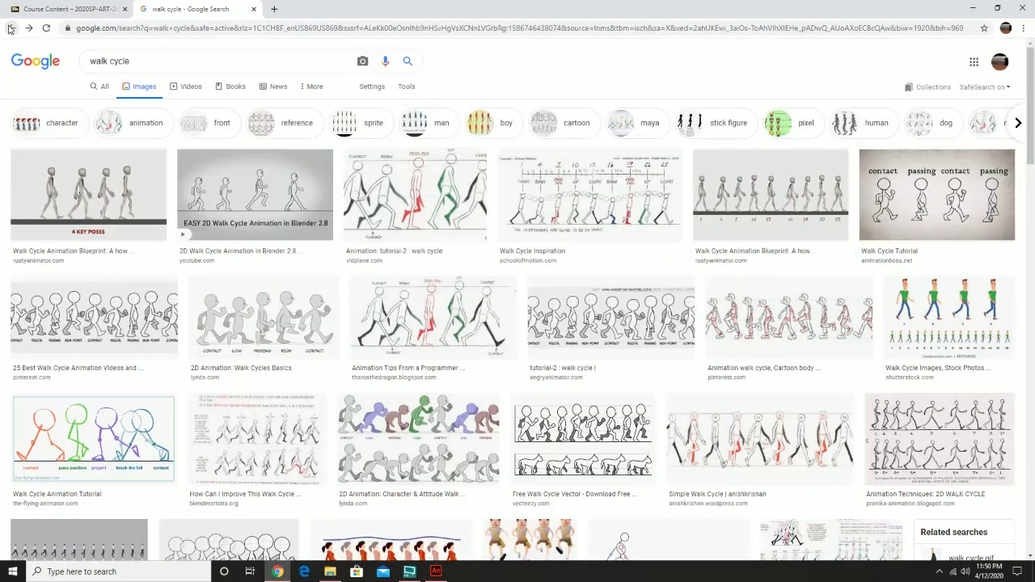
click(626, 331)
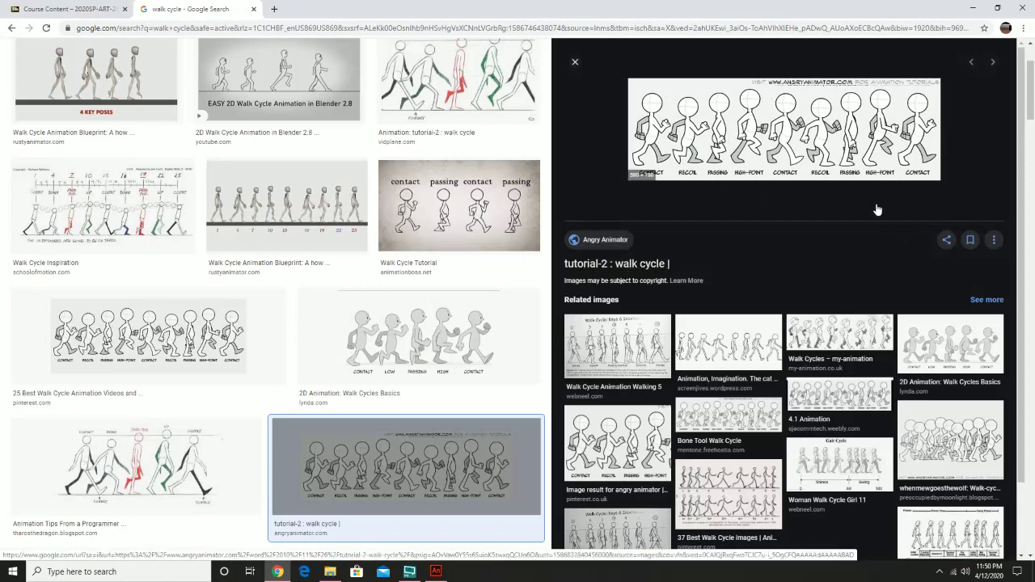
click(975, 7)
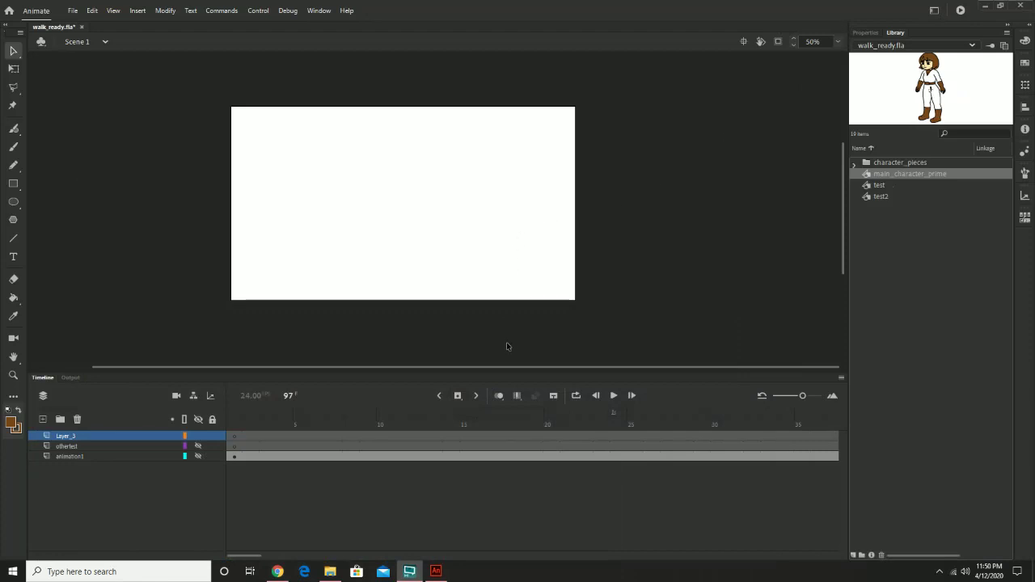
Duplicate the main_character_prime library symbol as a graphic named "walk".
click(892, 177)
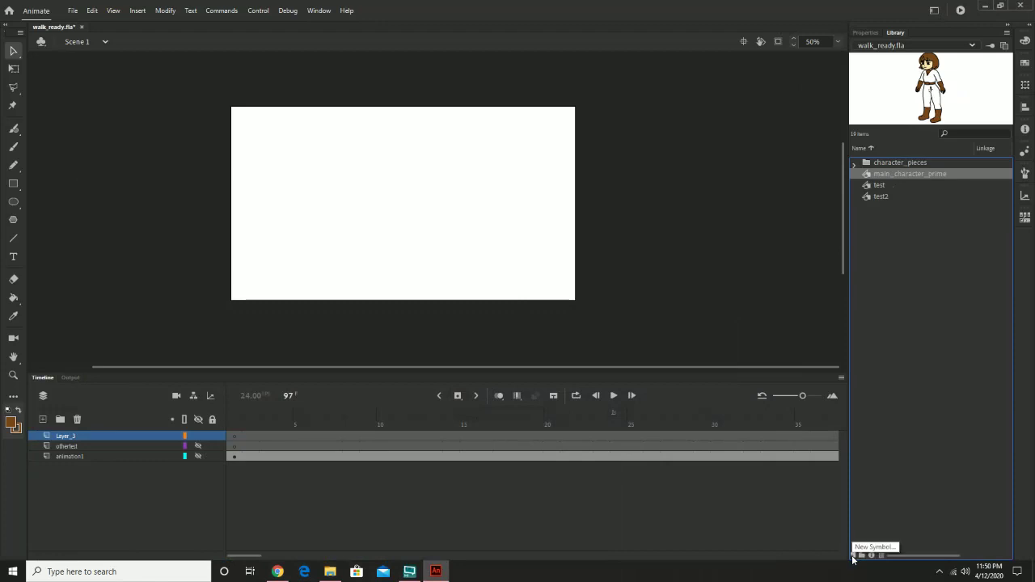
right_click(915, 174)
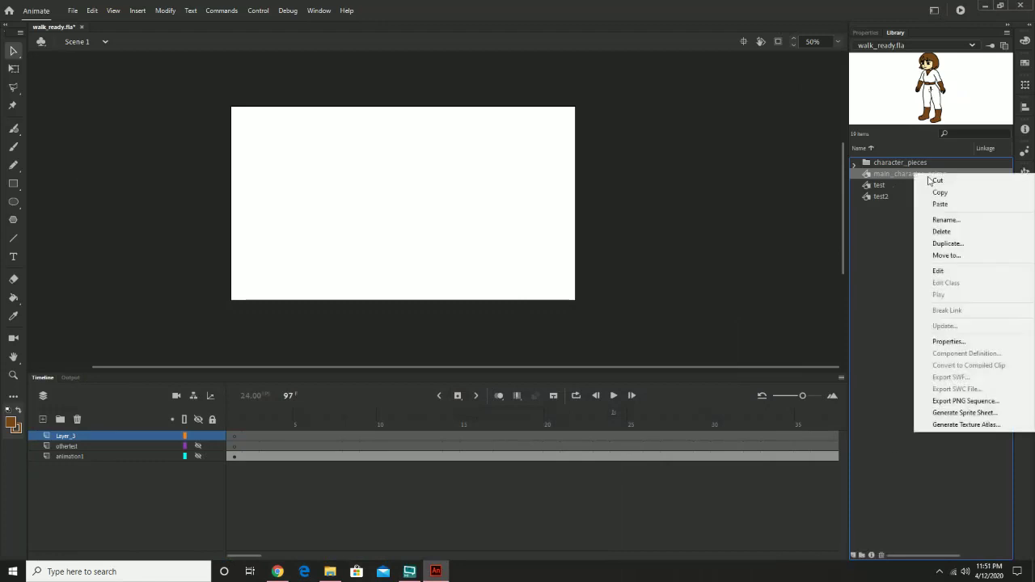
click(953, 243)
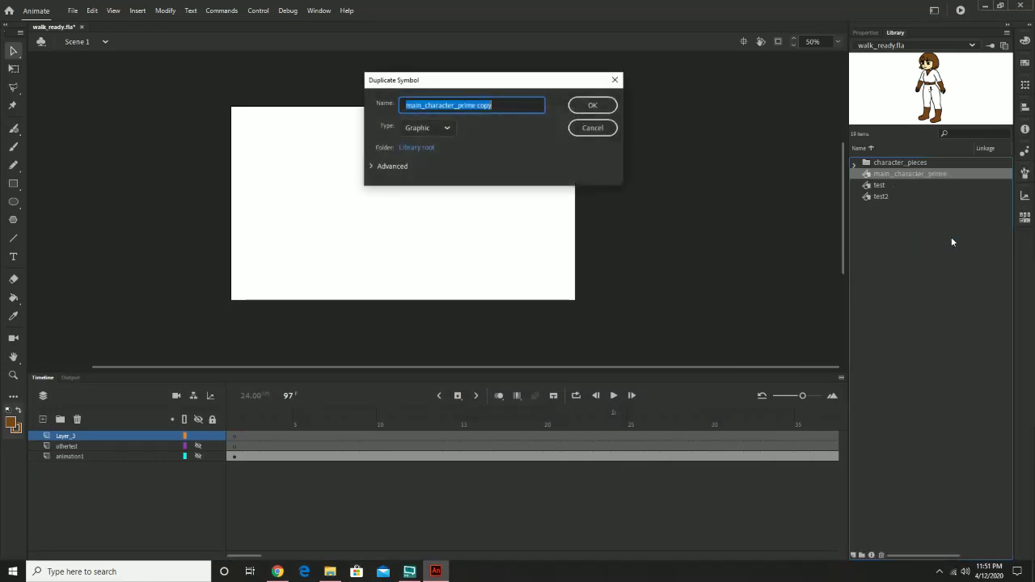
text(walk)
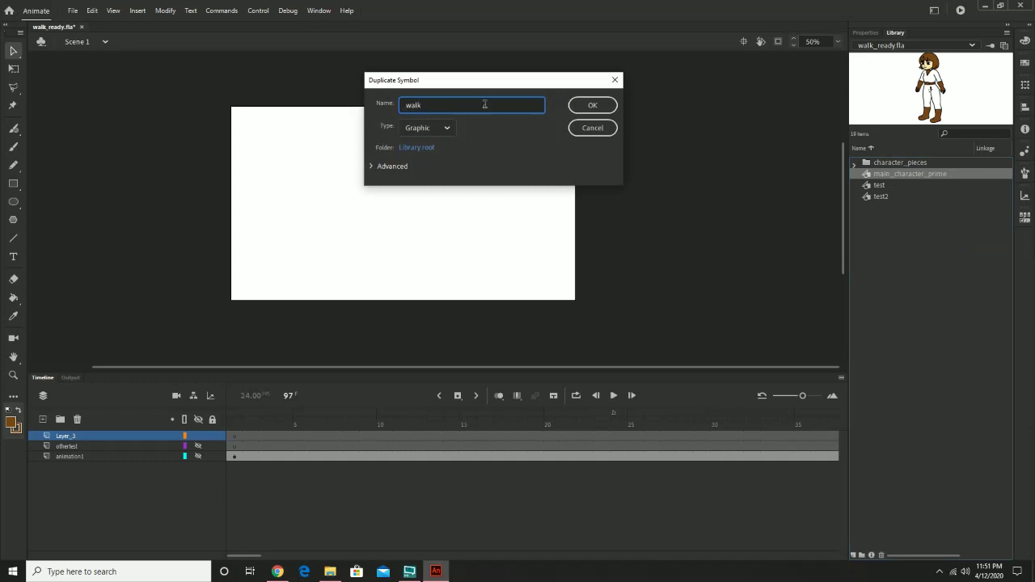
key(Return)
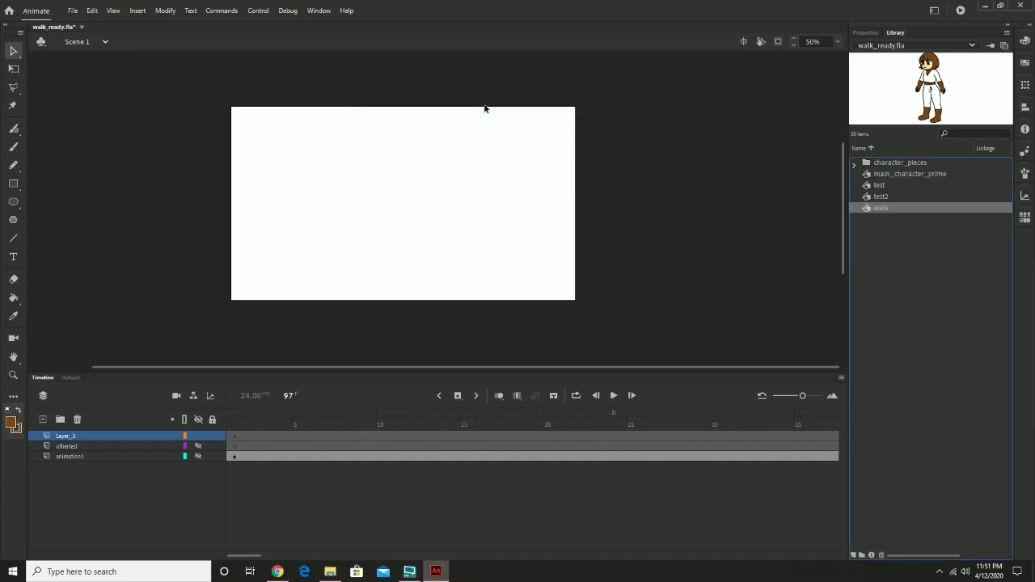
Open the walk symbol for editing with the whole character in view.
double_click(872, 208)
double_click(867, 210)
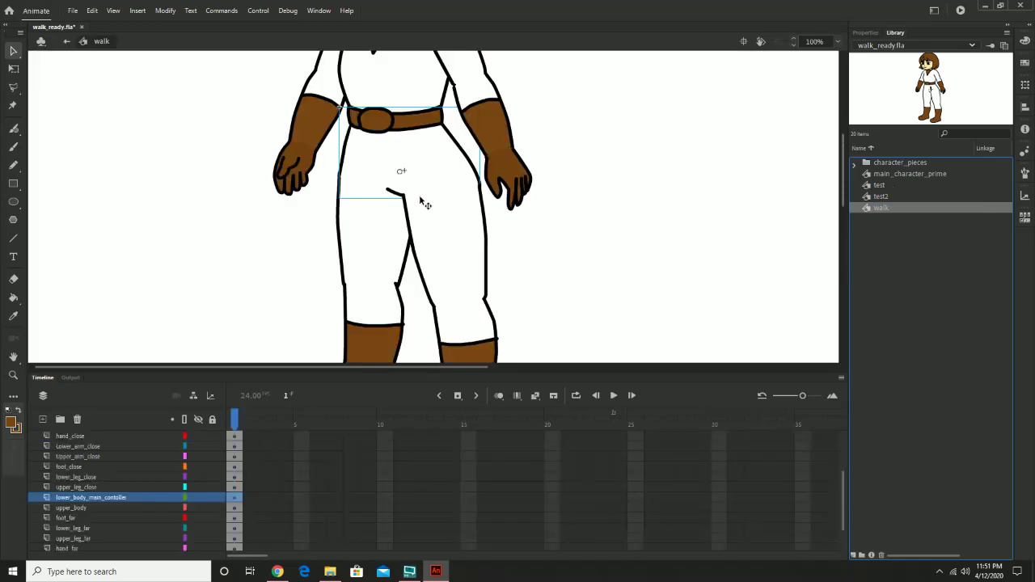
click(537, 204)
key(z)
alt+click(566, 228)
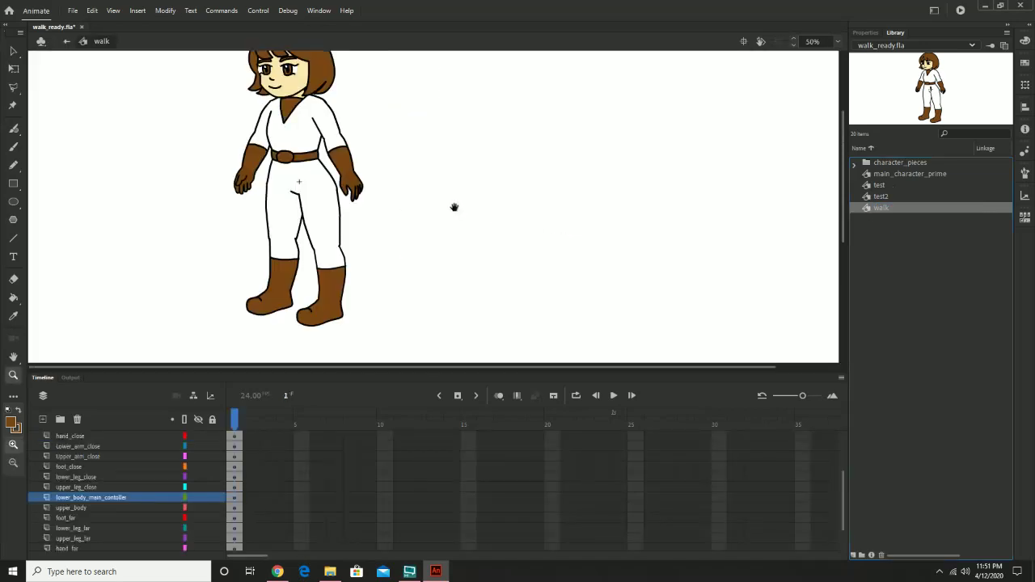
scroll(456, 208, up, 3)
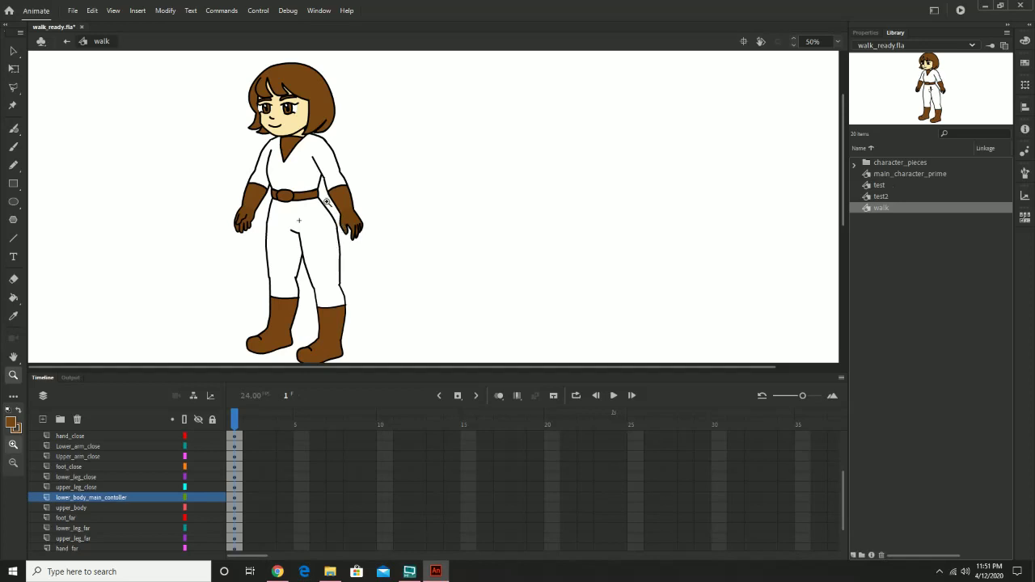
Inspect the character's body-part layers and near upper leg with Free Transform, and review the walk cycle reference image in Chrome.
click(13, 69)
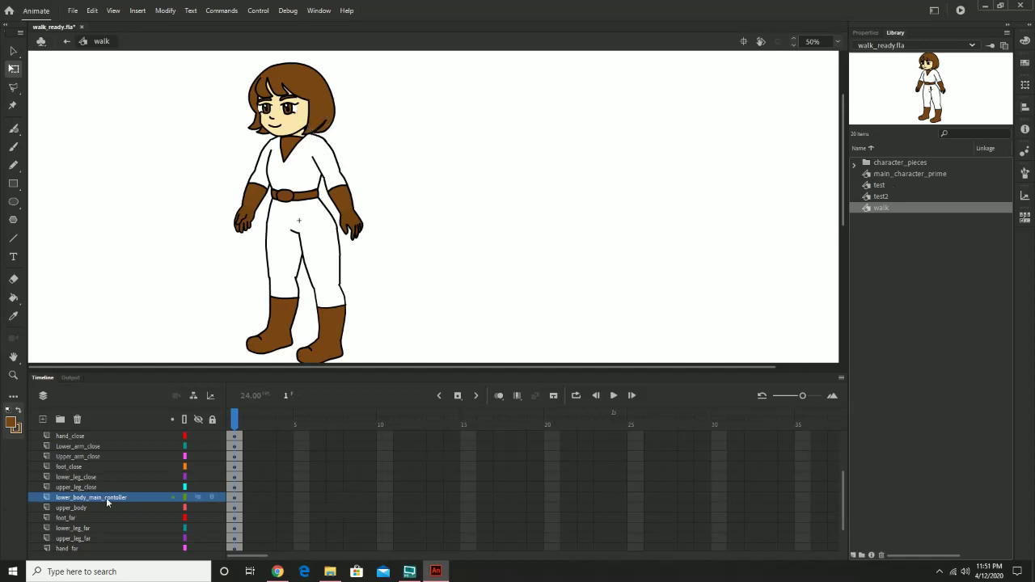
scroll(107, 514, down, 2)
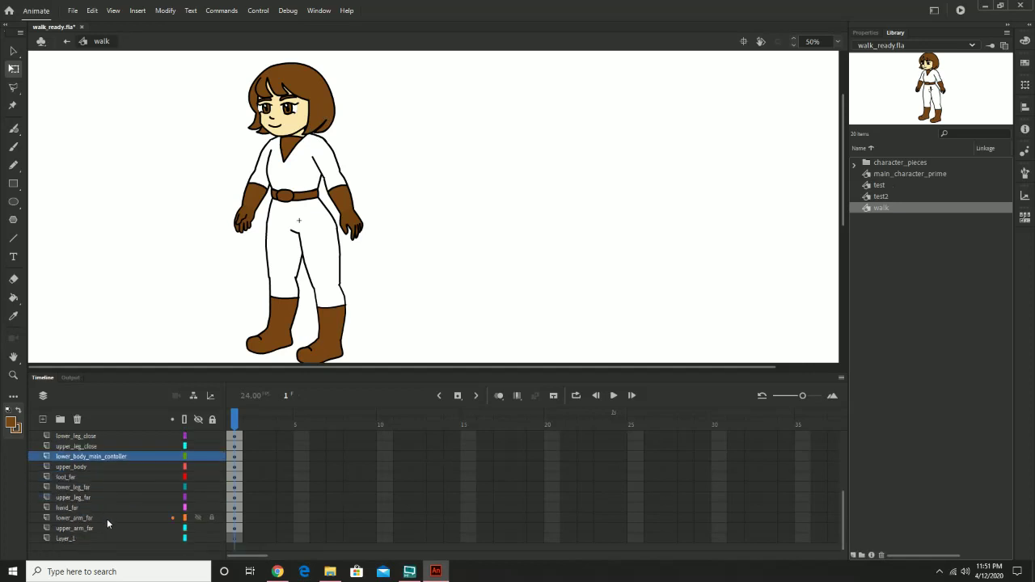
click(329, 260)
scroll(461, 495, up, 5)
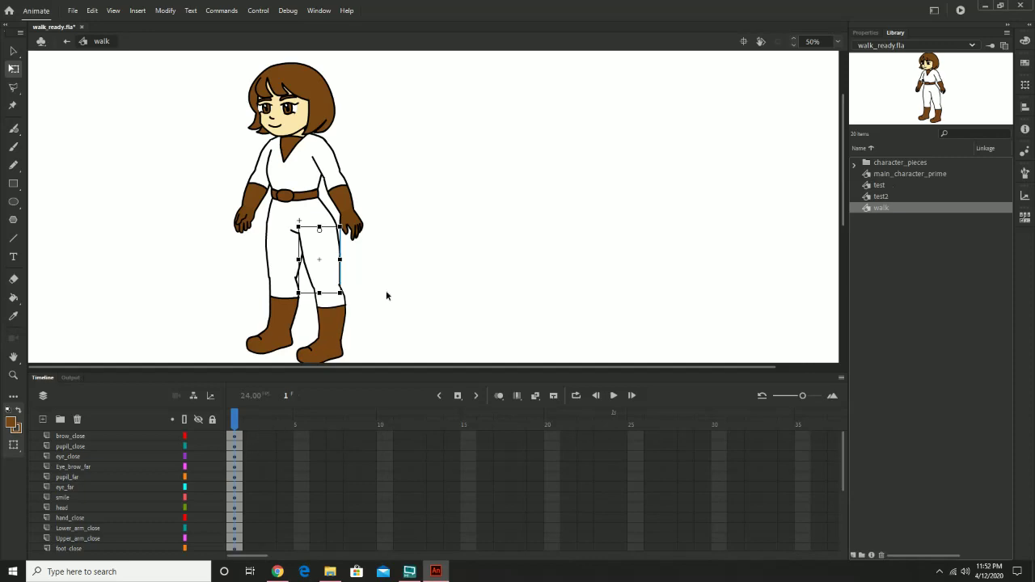
click(278, 572)
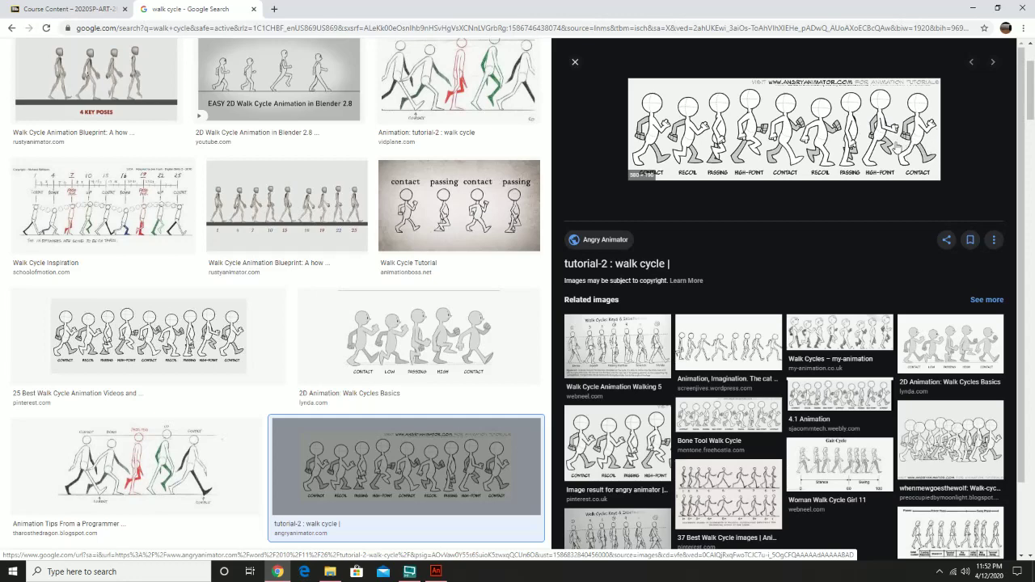
click(973, 9)
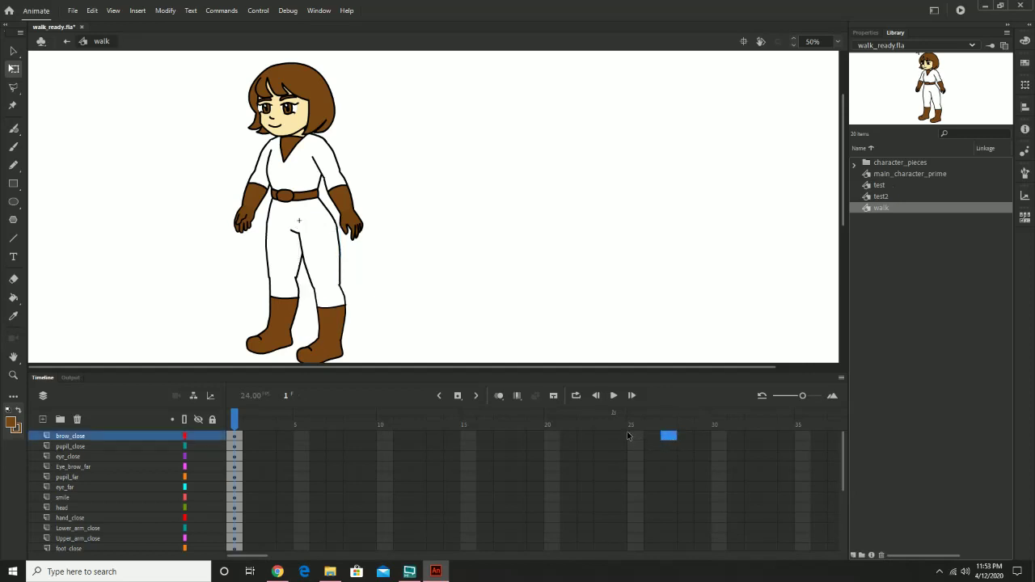
Extend the face layers from brow_close through smile to frame 28.
key(F5)
click(687, 447)
key(F5)
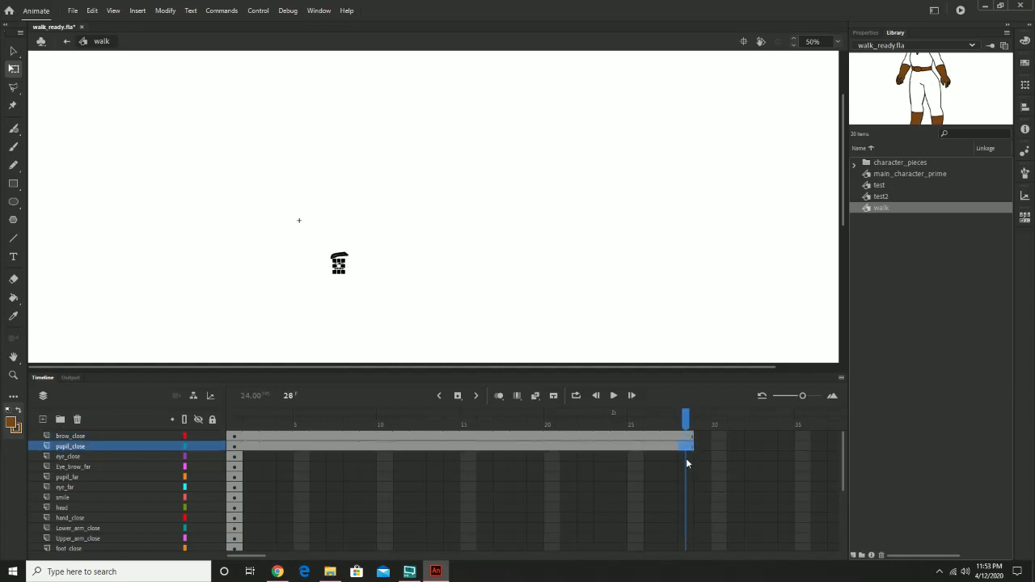
click(686, 458)
key(F5)
click(686, 466)
key(F5)
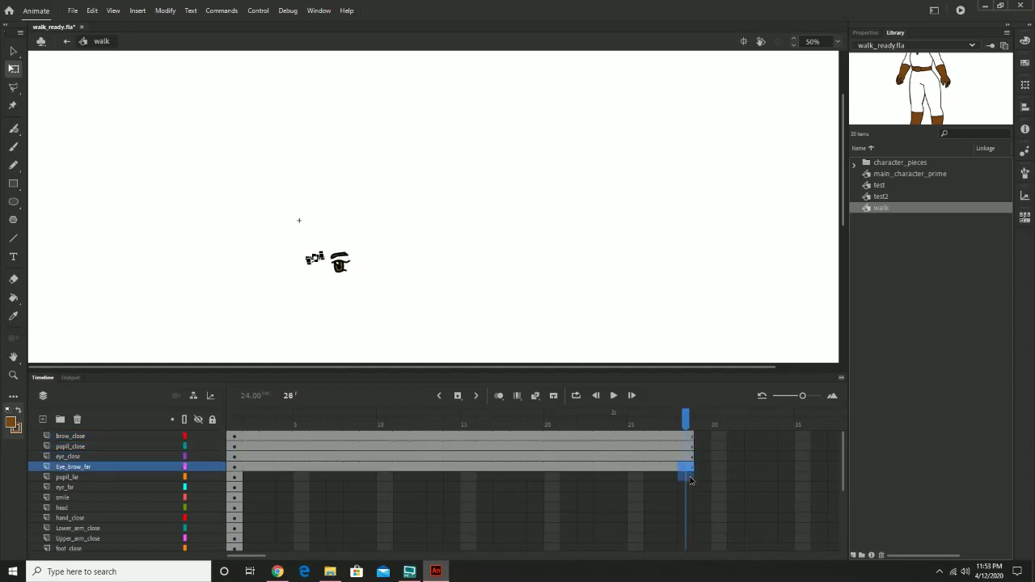
click(688, 476)
key(F5)
click(690, 487)
key(F5)
click(690, 498)
key(F5)
Extend the head, hand_close, Lower_arm_close, Upper_arm_close and foot_close layers to frame 28.
click(690, 507)
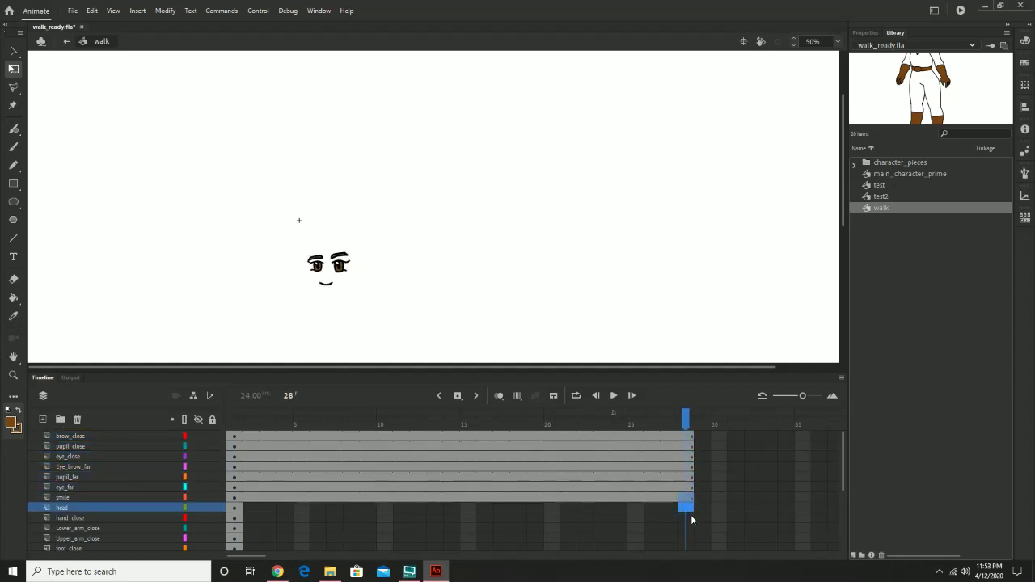
key(F5)
click(689, 518)
key(F5)
click(690, 528)
key(F5)
click(690, 539)
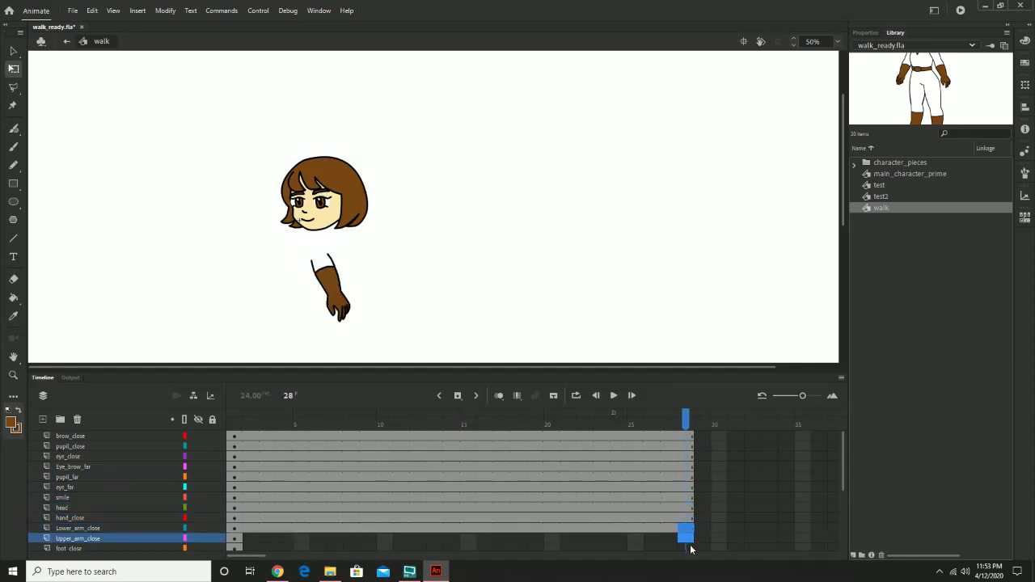
click(690, 549)
key(F5)
click(690, 539)
key(F5)
Extend the lower_leg_close, upper_leg_close, lower_body_main_contoller and upper_body layers to frame 28.
scroll(689, 540, down, 5)
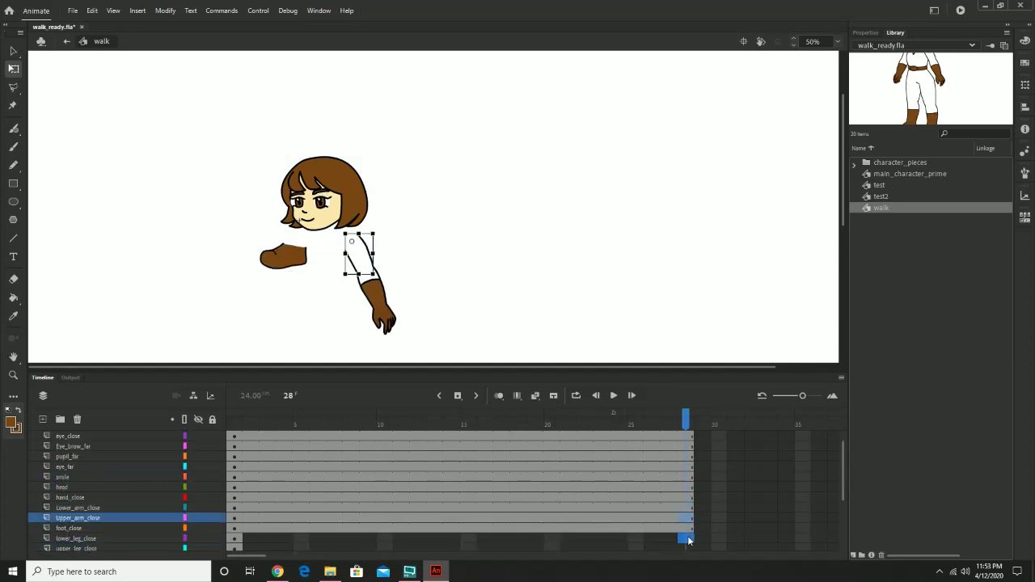
scroll(688, 518, up, 3)
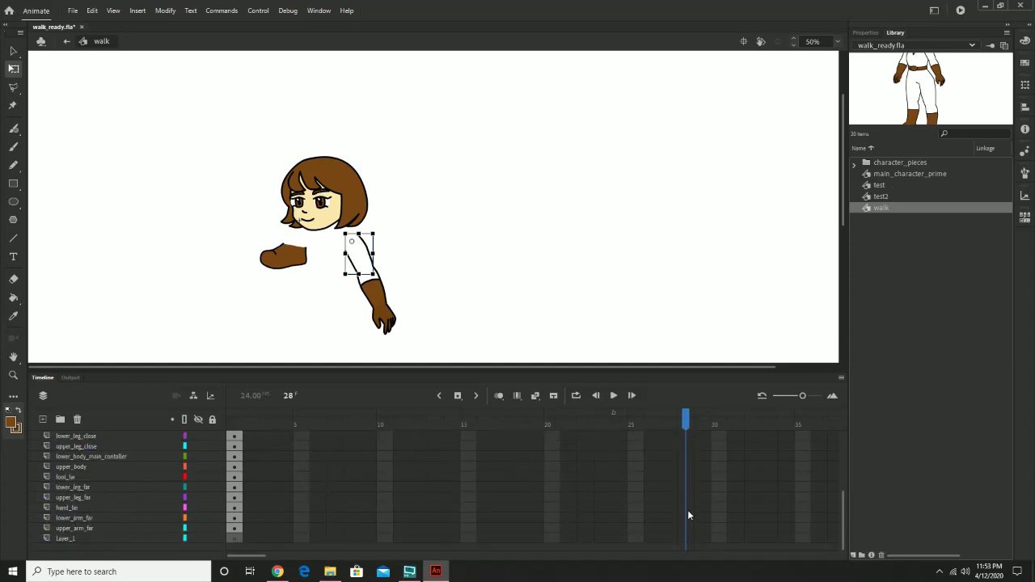
click(687, 456)
key(F5)
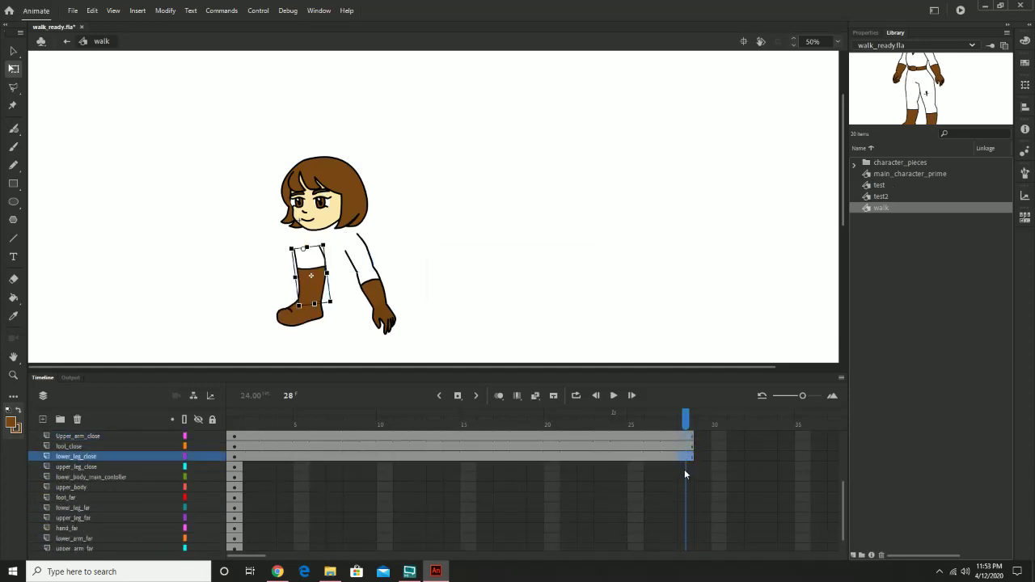
click(686, 466)
key(F5)
click(686, 478)
key(F5)
click(686, 487)
key(F5)
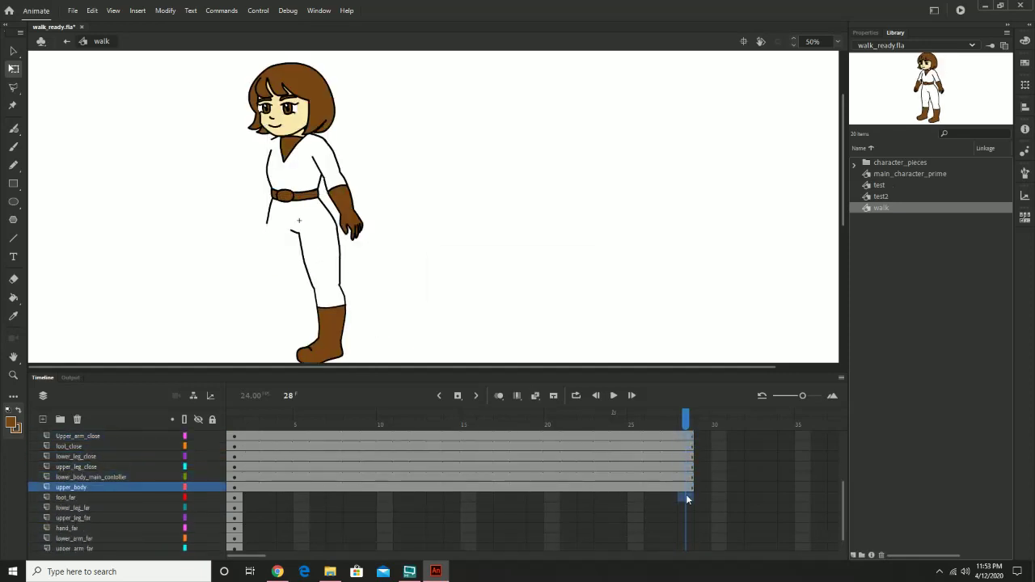
Extend the foot_far, lower_leg_far and upper_leg_far layers to frame 28.
click(687, 498)
key(F5)
click(686, 508)
key(F5)
click(687, 518)
key(F5)
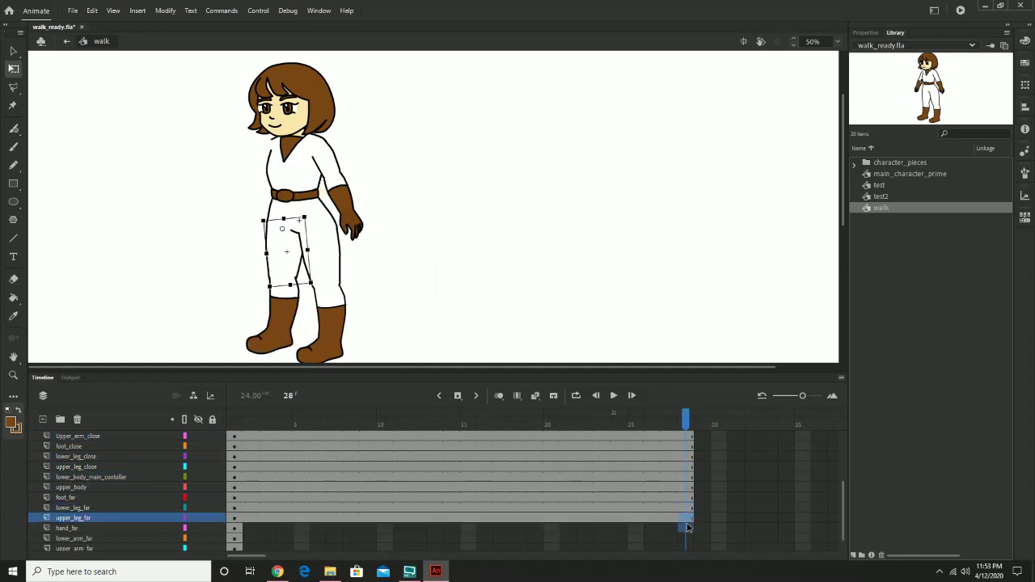
Extend the hand_far, lower_arm_far and upper_arm_far layers to frame 28, and delete the empty Layer_1.
click(687, 526)
scroll(687, 524, down, 1)
key(F5)
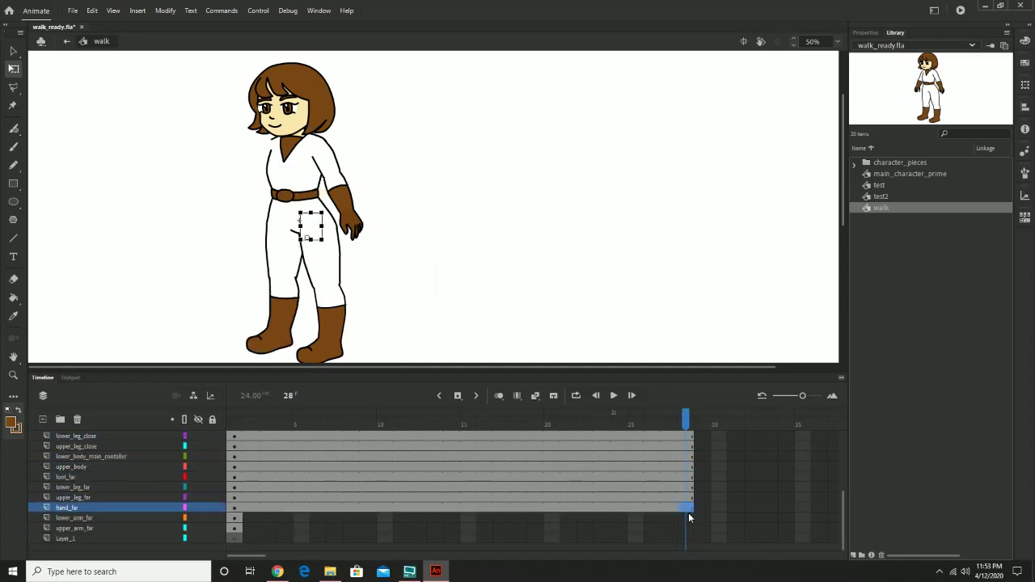
click(687, 518)
key(F5)
click(686, 528)
key(F5)
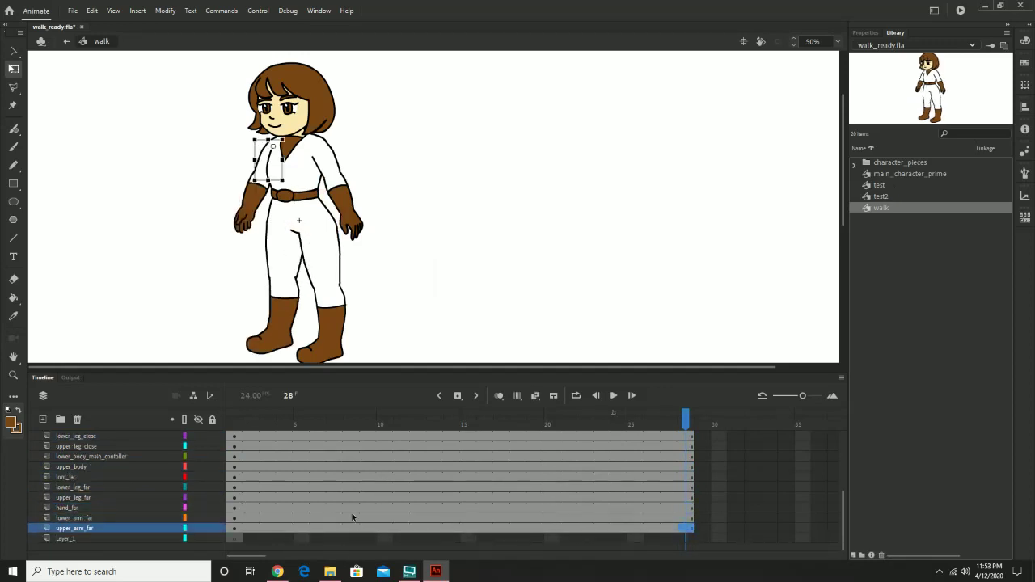
click(74, 539)
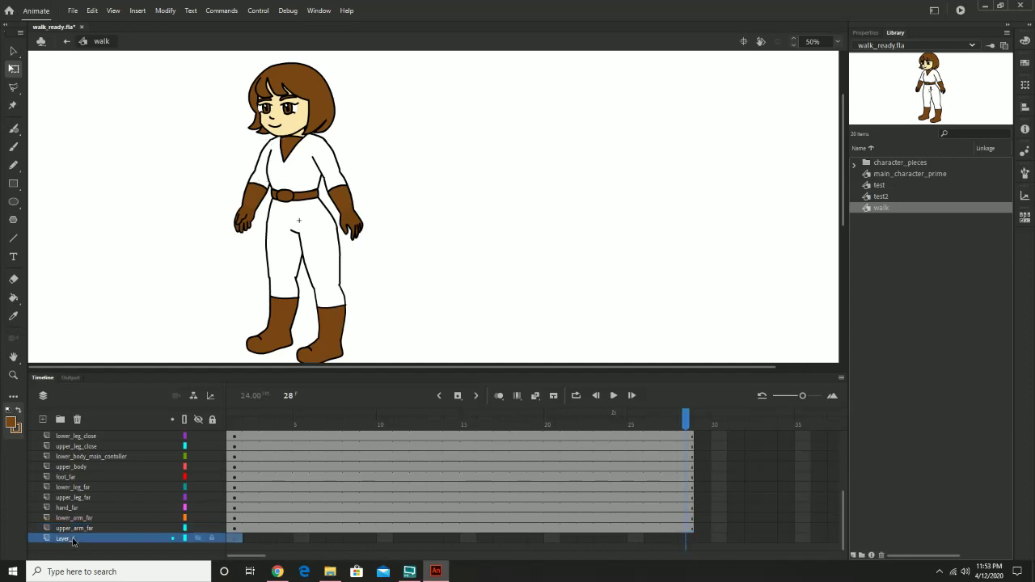
click(78, 419)
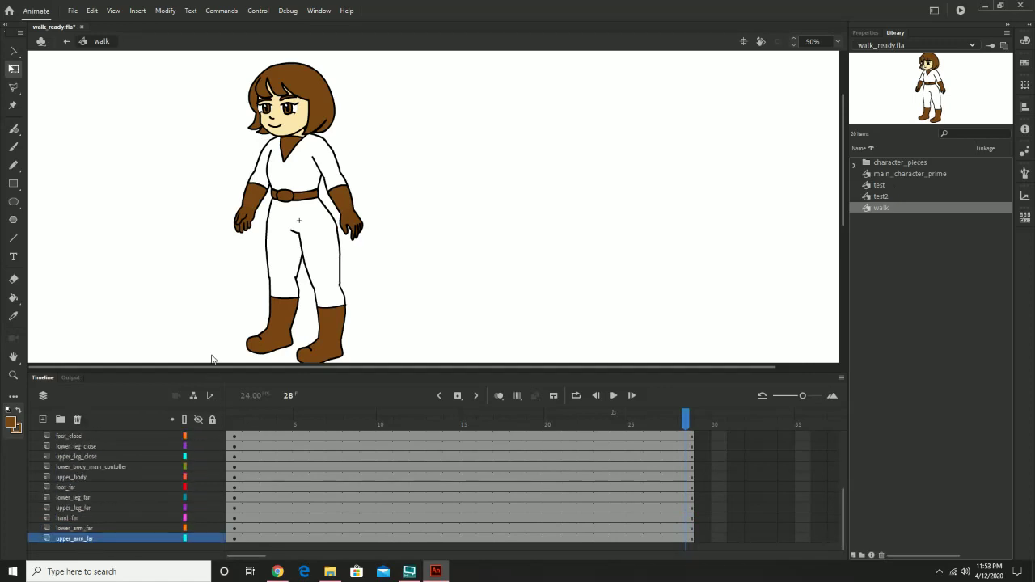
click(291, 260)
shift+click(324, 260)
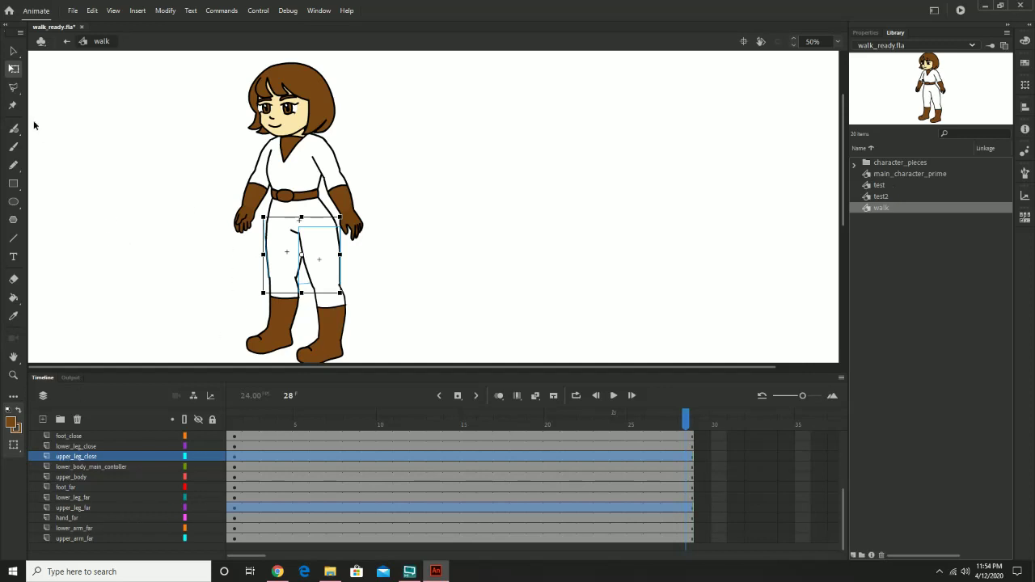
click(11, 51)
click(288, 219)
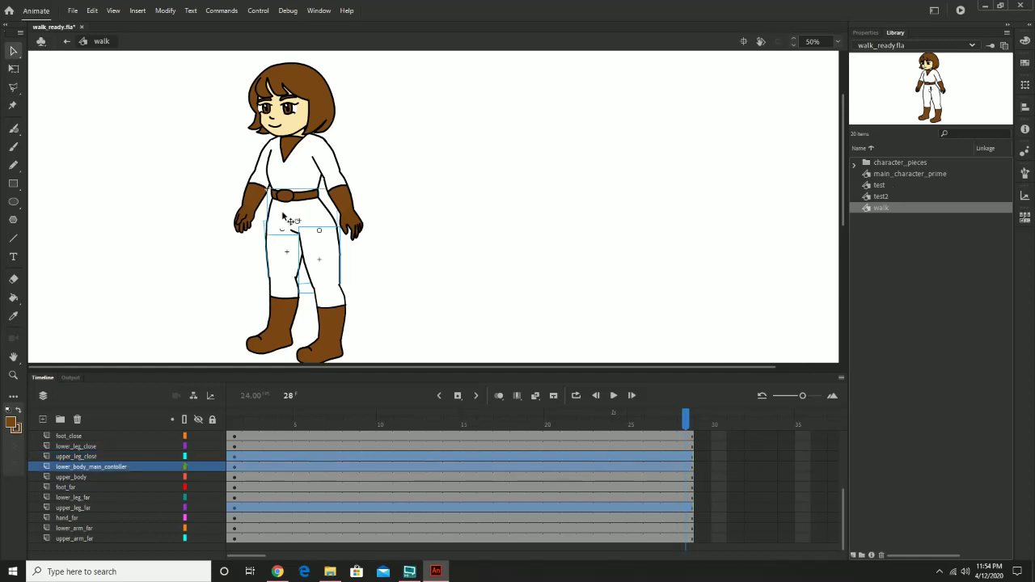
click(345, 191)
click(356, 212)
click(365, 230)
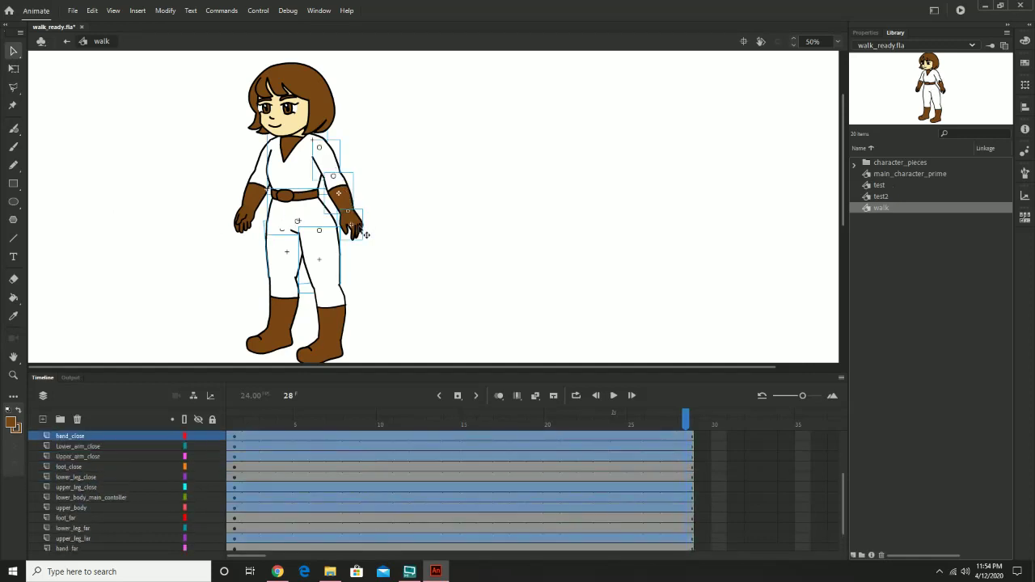
click(262, 175)
click(260, 196)
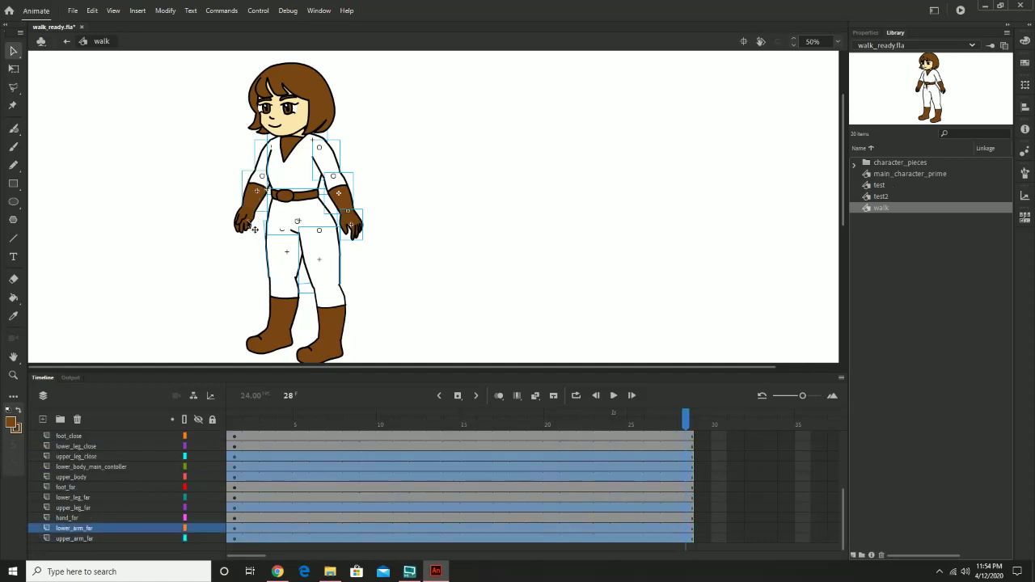
click(252, 228)
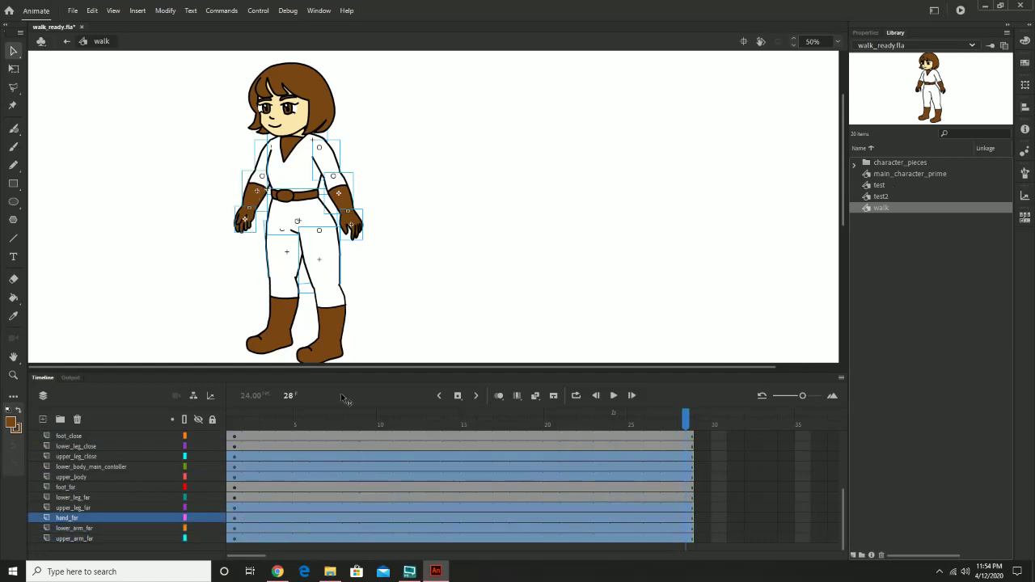
Create motion tweens from frame 1 for both upper legs, the lower body, the upper body, and all arm and hand parts.
click(235, 425)
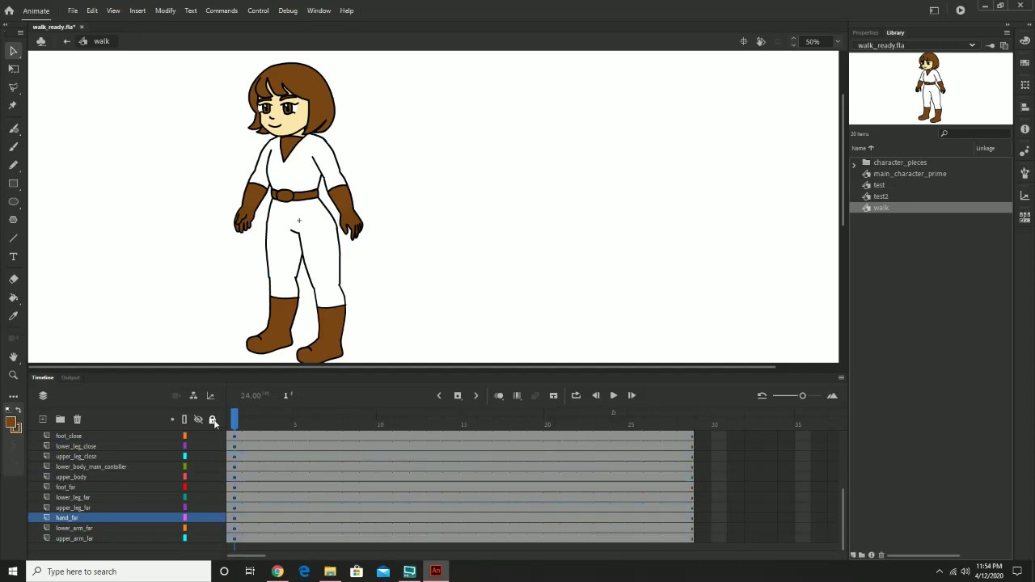
click(283, 254)
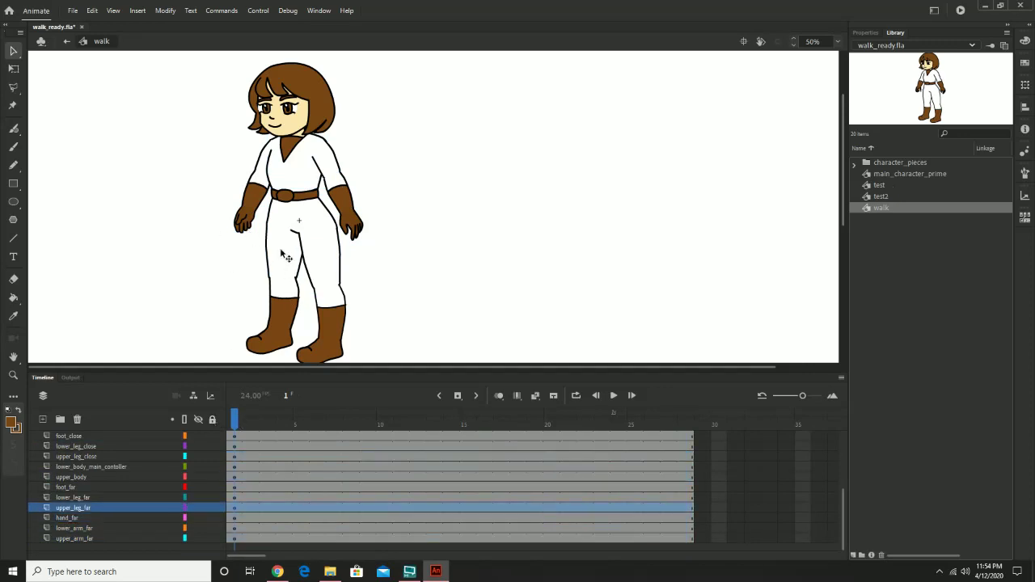
shift+click(326, 247)
shift+click(296, 216)
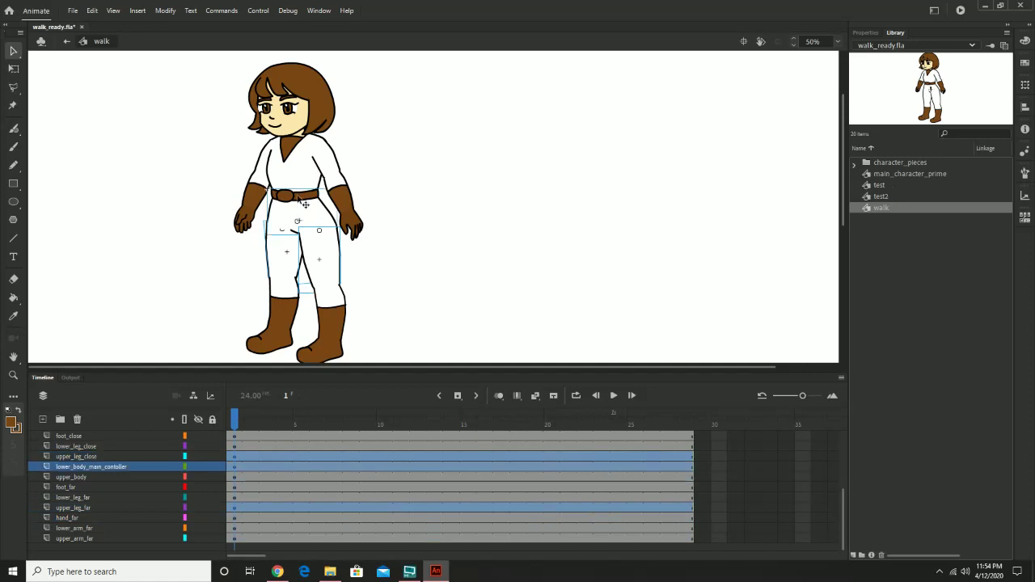
shift+click(305, 175)
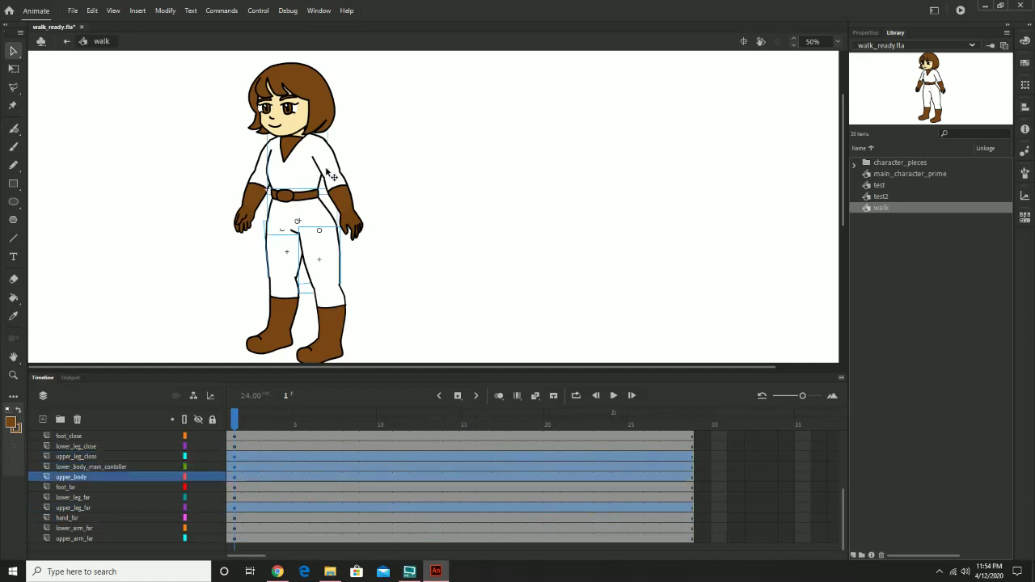
shift+click(357, 223)
shift+click(343, 198)
shift+click(339, 164)
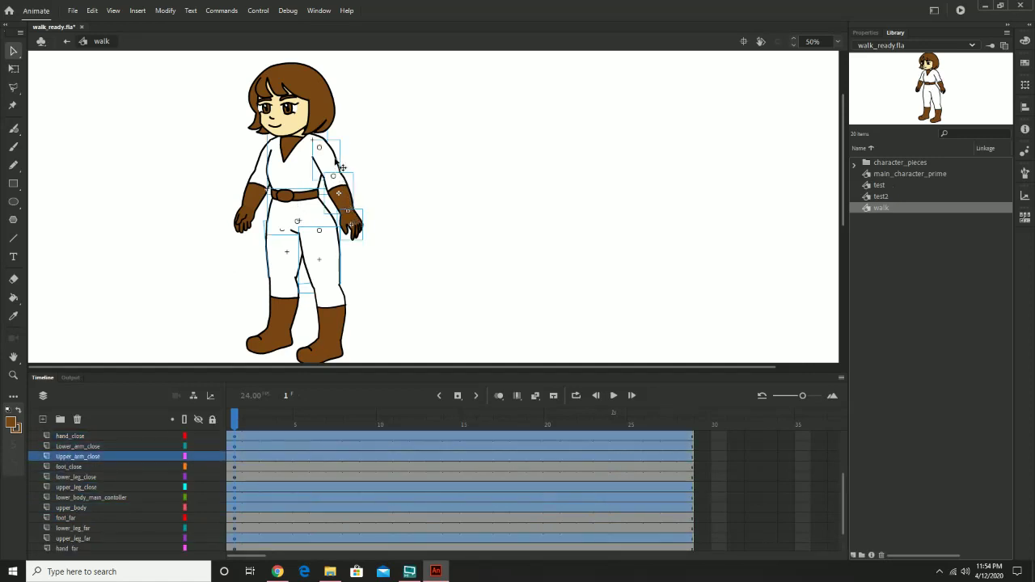
shift+click(243, 218)
shift+click(257, 201)
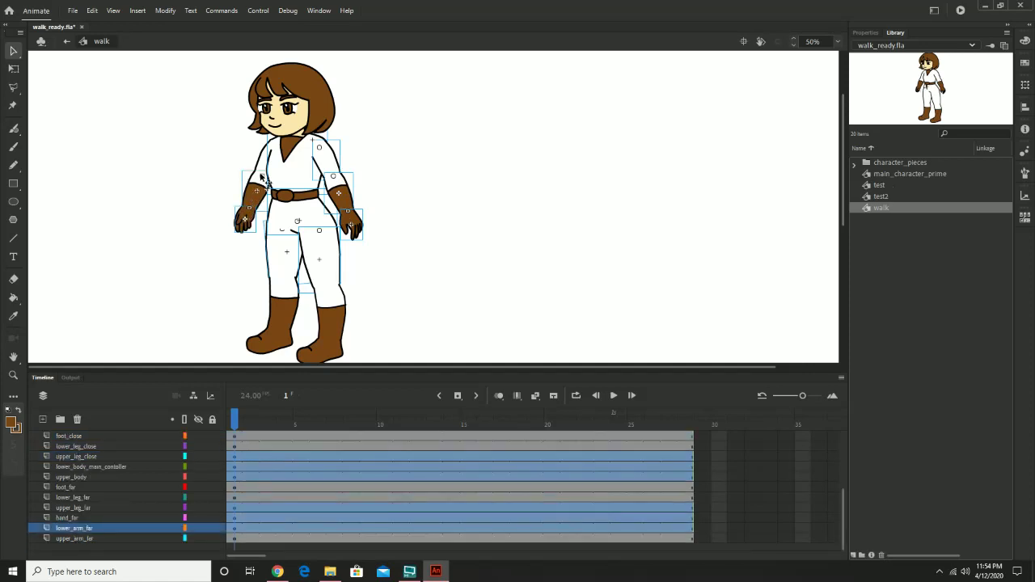
shift+click(264, 165)
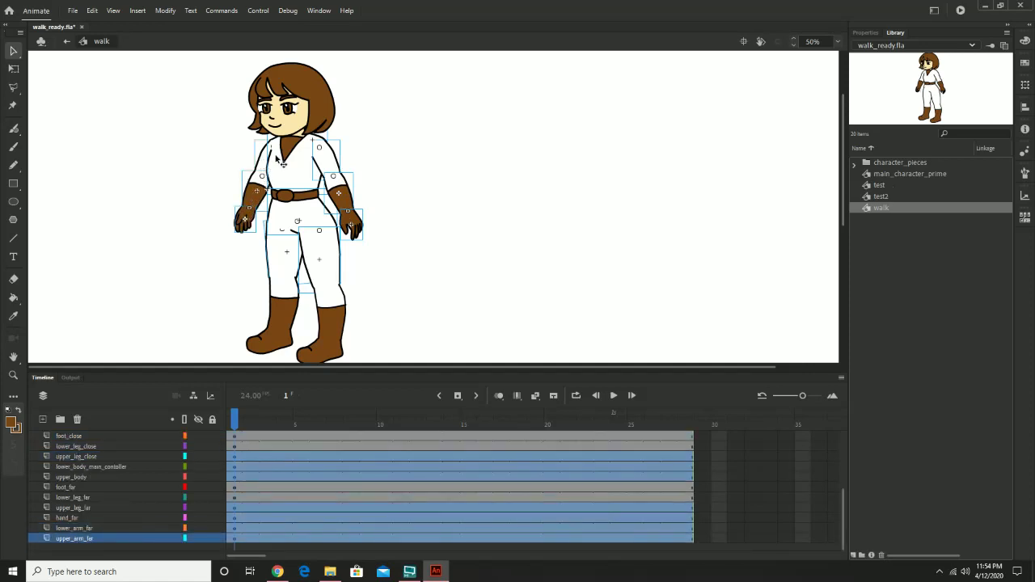
click(132, 12)
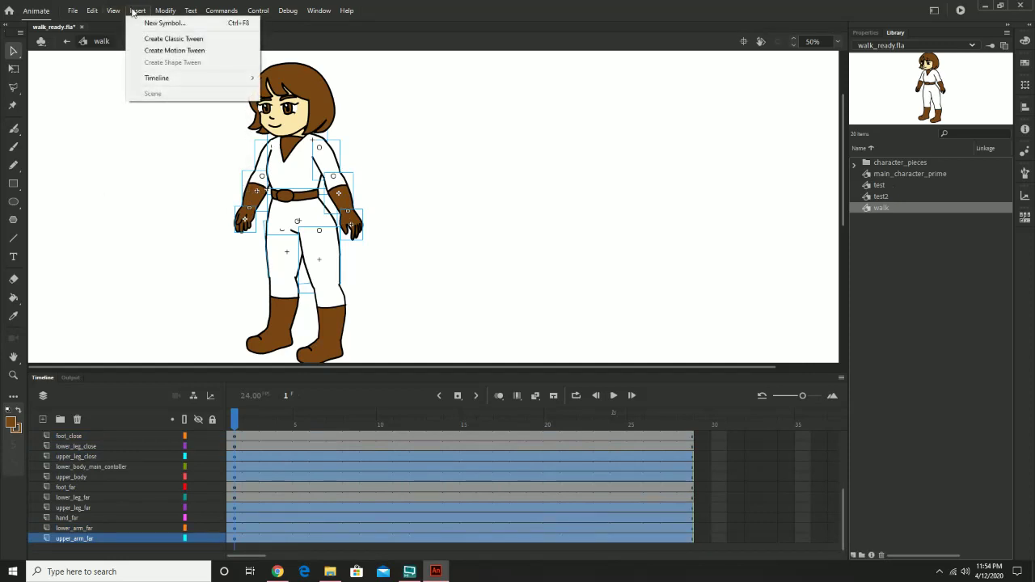
click(165, 53)
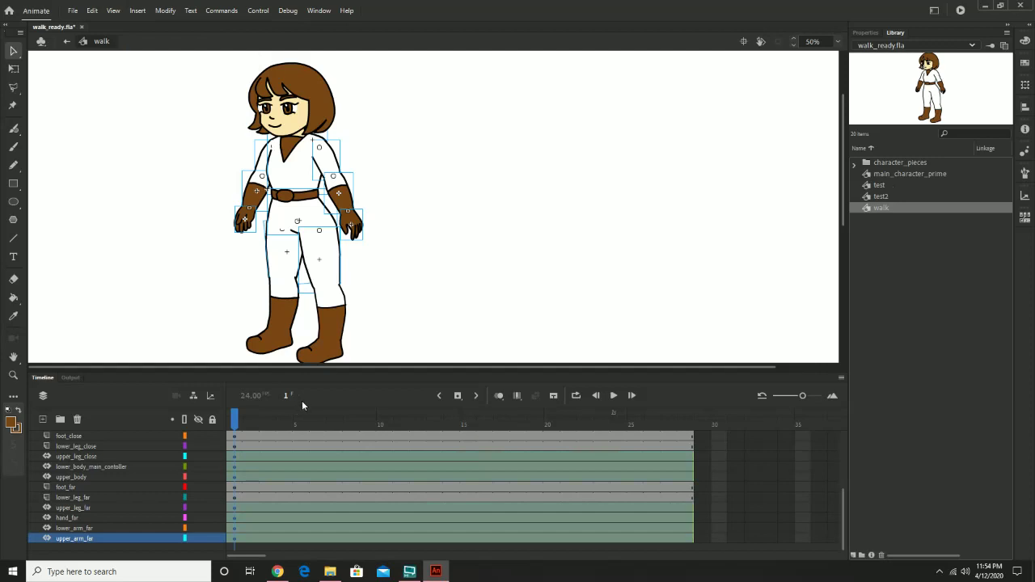
mouse_move(235, 419)
mouse_down()
mouse_move(276, 420)
mouse_move(235, 419)
mouse_up()
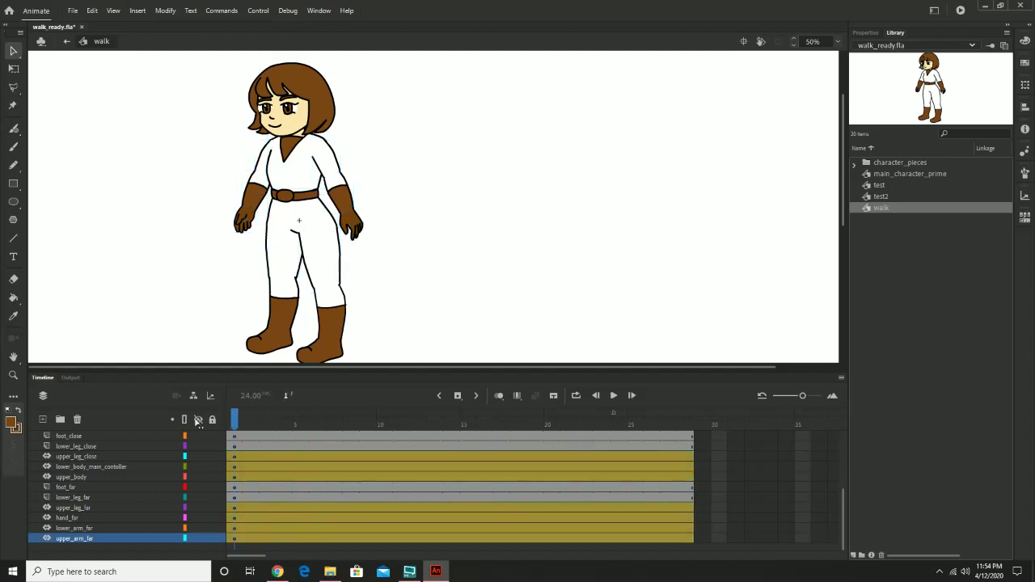
Create motion tweens on the facial feature layers from brow_close down to smile.
scroll(299, 515, up, 5)
scroll(299, 515, down, 2)
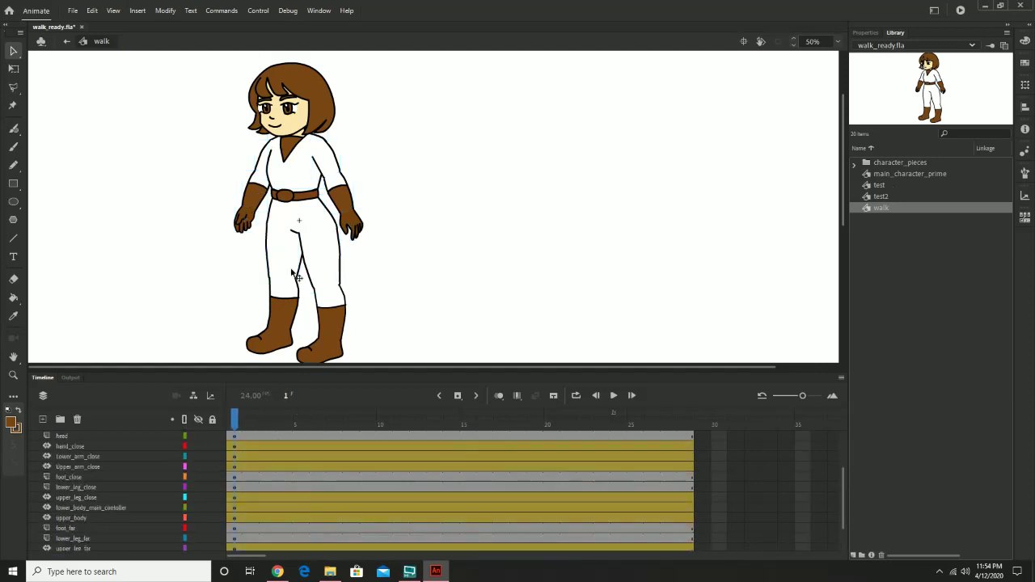
click(304, 162)
click(298, 126)
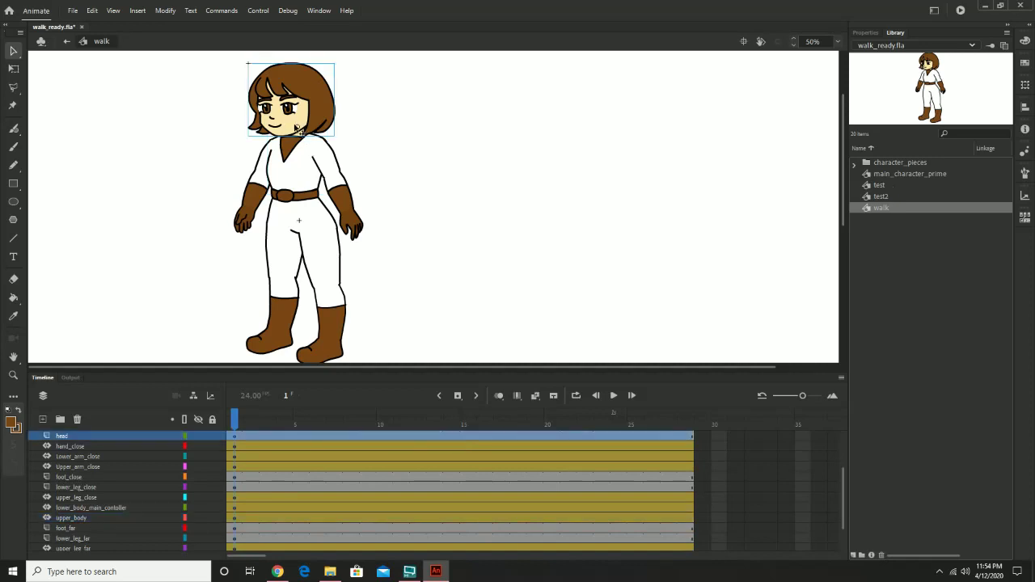
scroll(283, 324, up, 3)
scroll(345, 262, down, 6)
scroll(344, 262, up, 6)
scroll(343, 261, down, 3)
scroll(139, 454, up, 3)
click(69, 437)
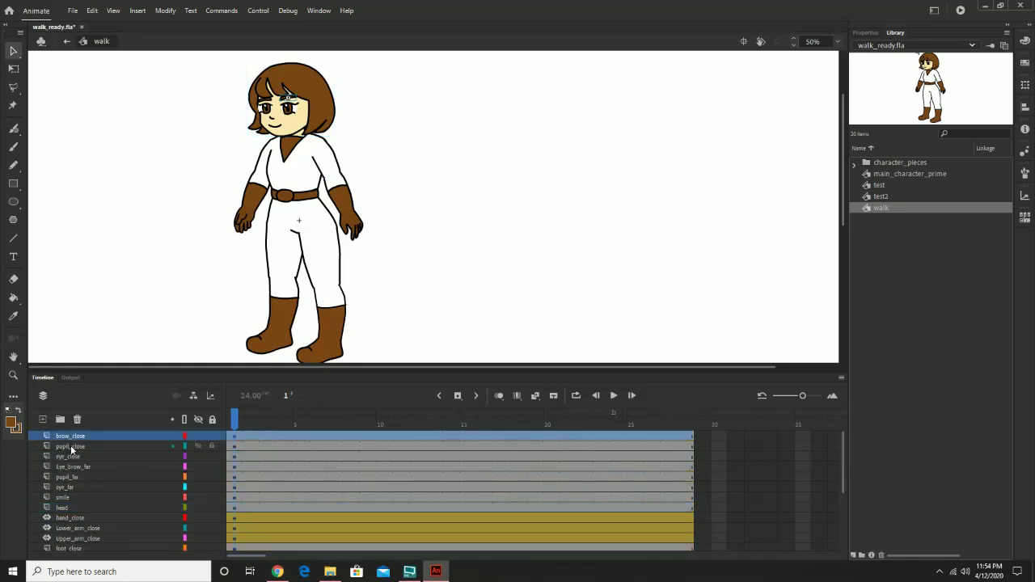
shift+click(80, 498)
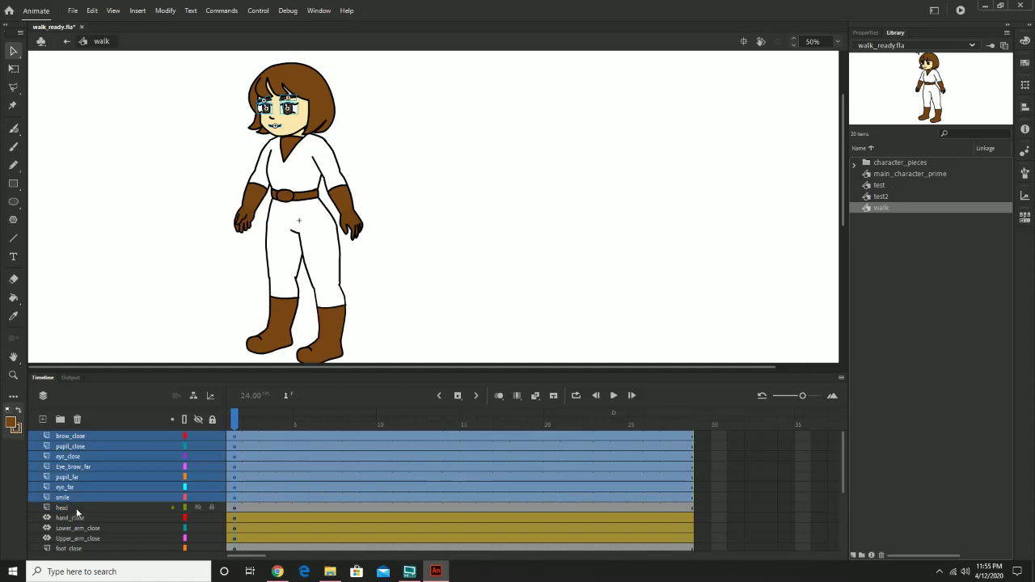
click(170, 8)
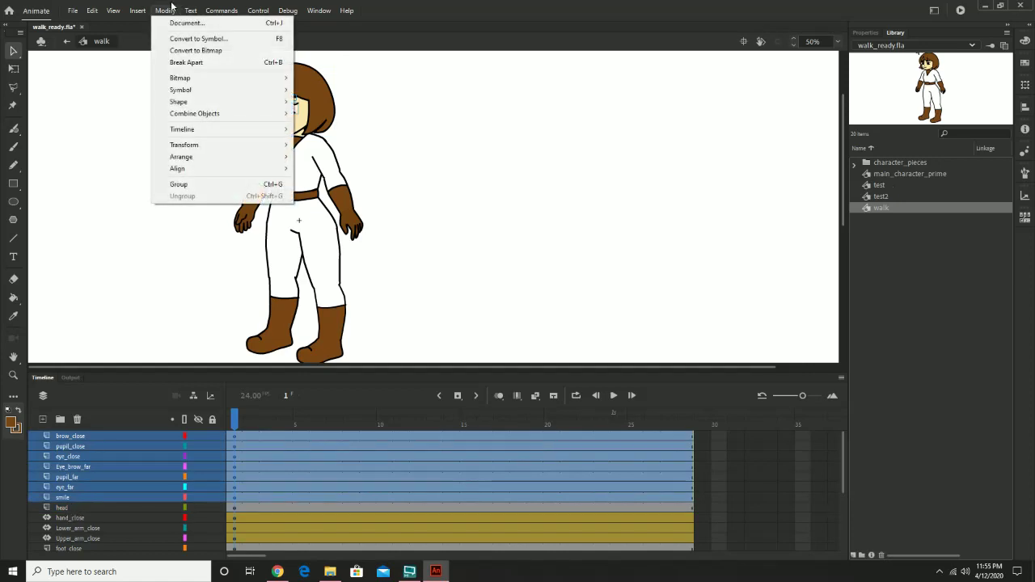
mouse_move(137, 10)
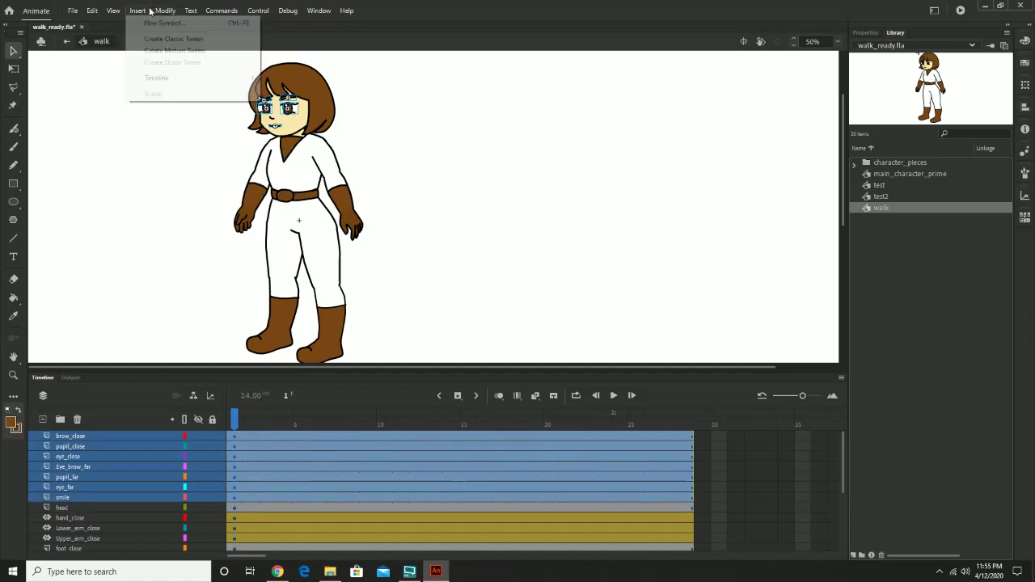
click(167, 51)
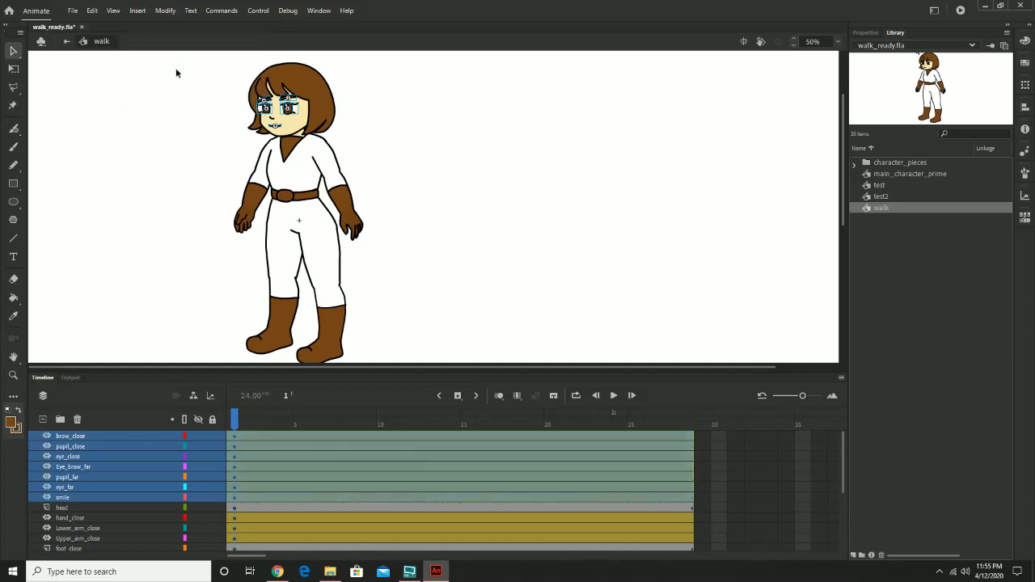
Create a motion tween on the head layer, converting its multiple objects to a symbol.
click(63, 508)
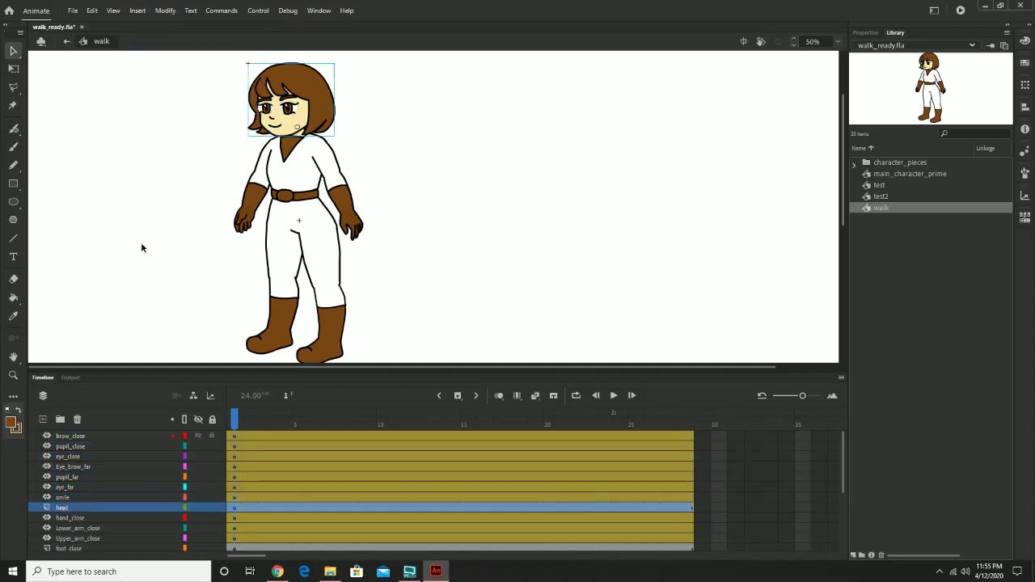
click(137, 10)
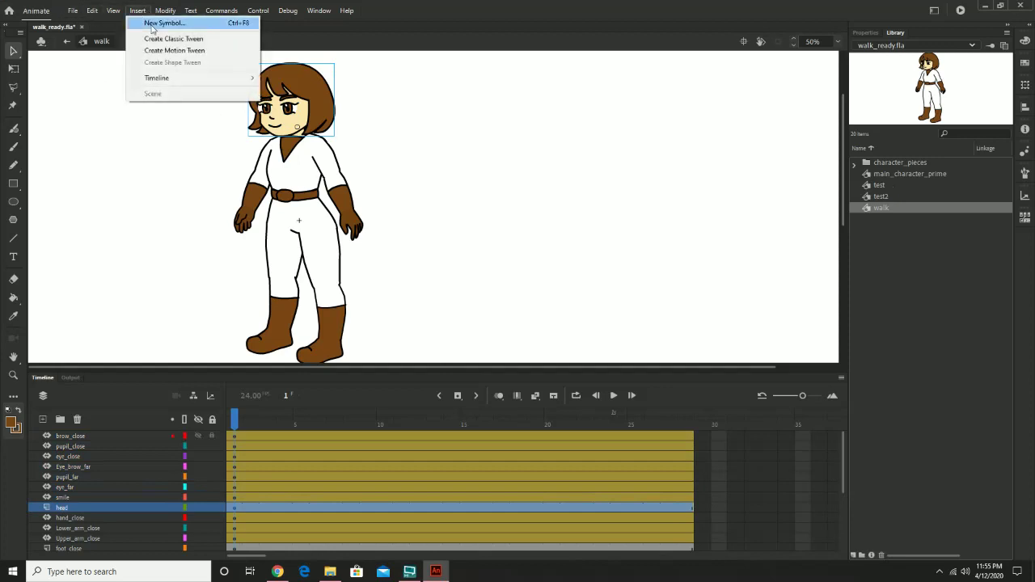
click(171, 51)
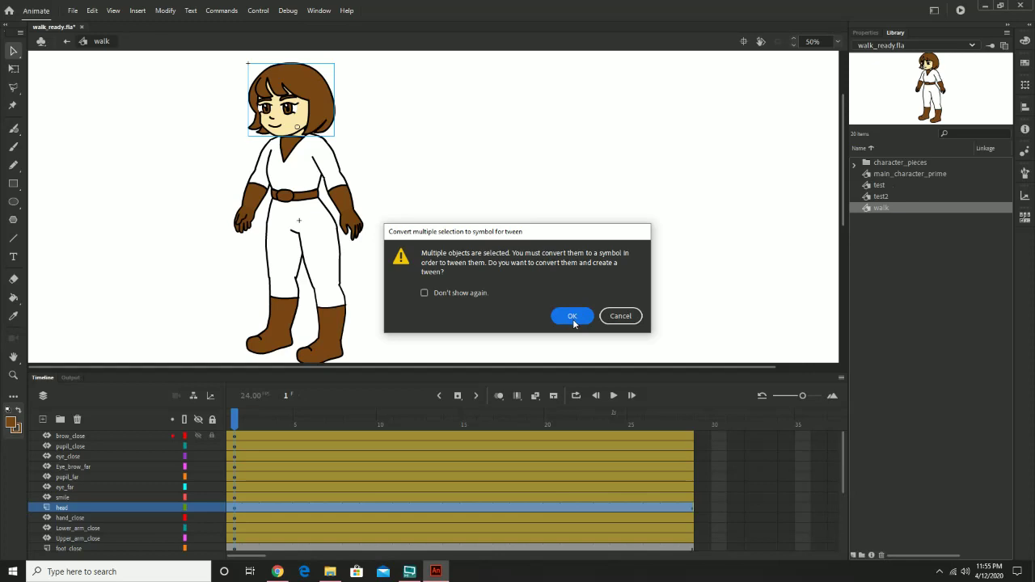
click(572, 316)
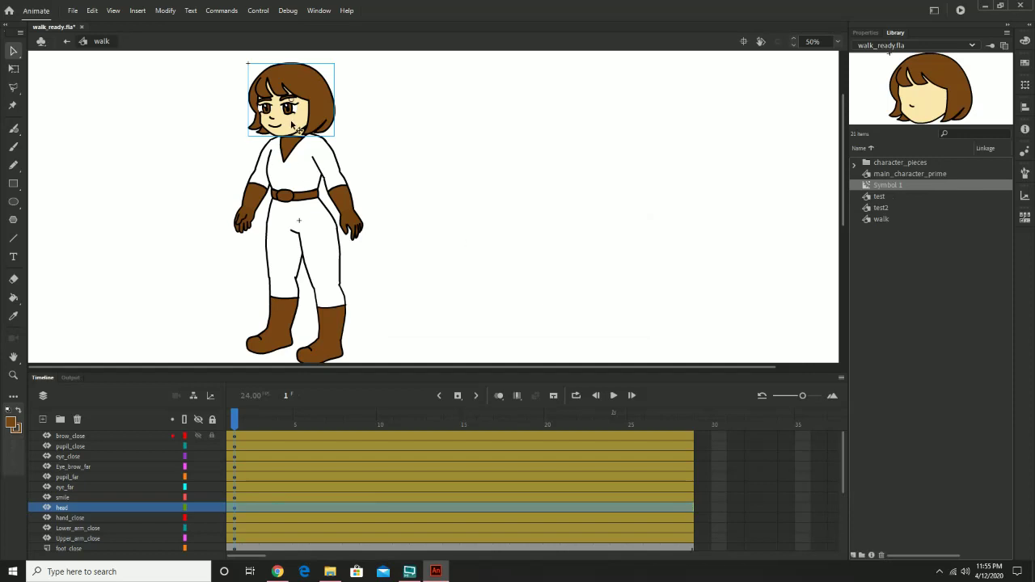
Check the walk cycle reference in Chrome and, back in Animate, rotate upper_leg_close forward at frame 1 with Free Transform.
click(15, 68)
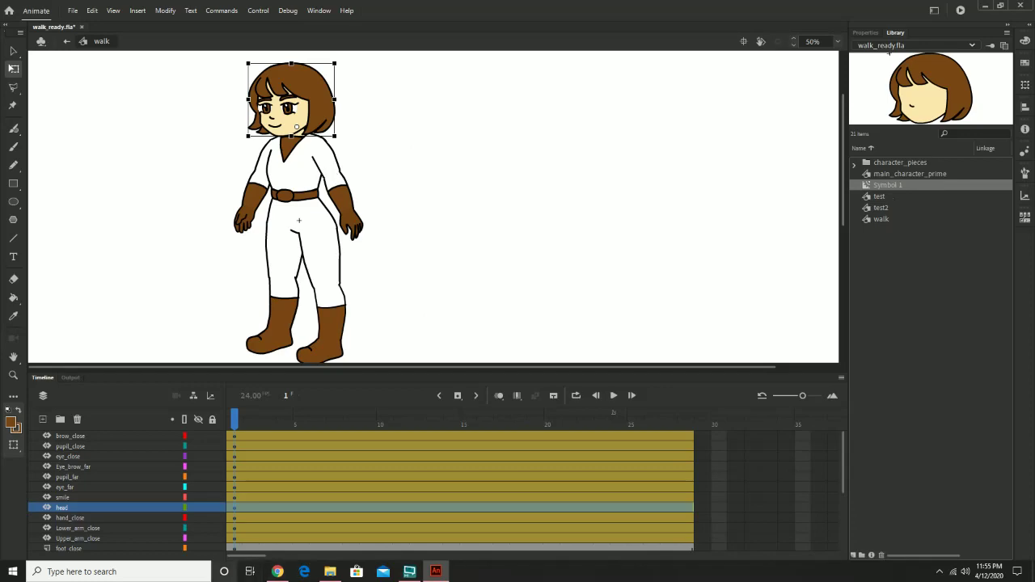
click(277, 572)
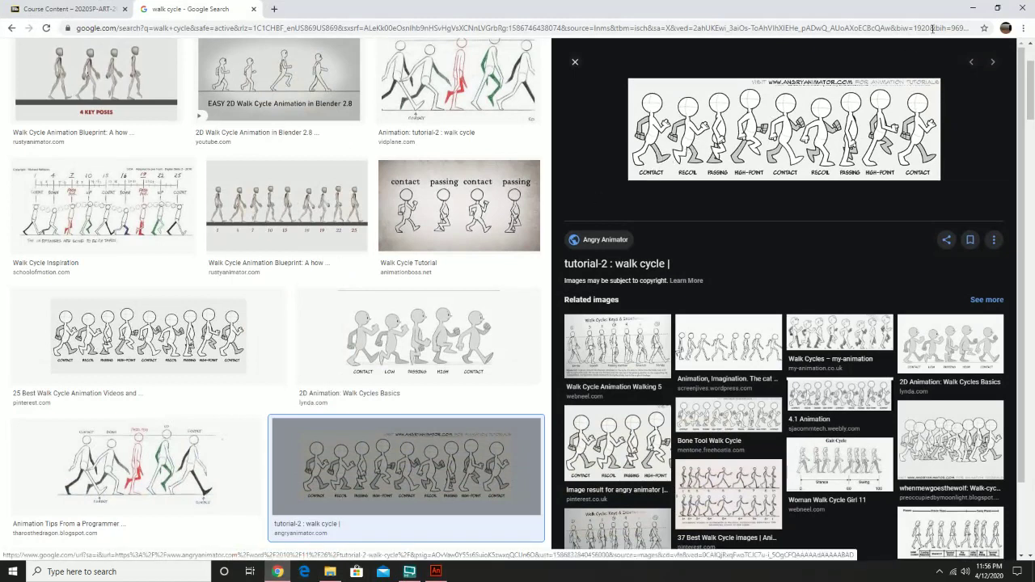
click(974, 13)
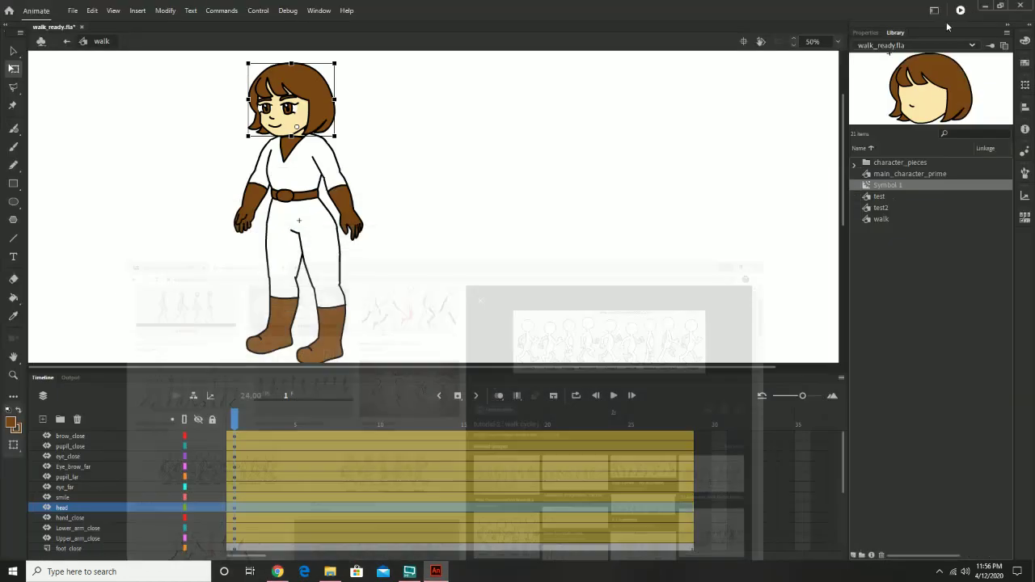
click(328, 165)
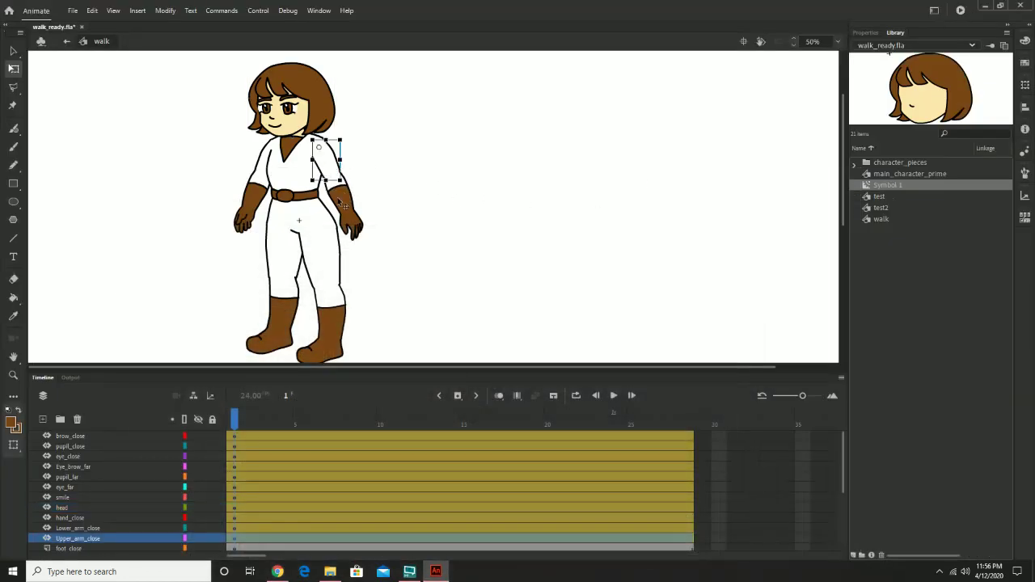
click(310, 256)
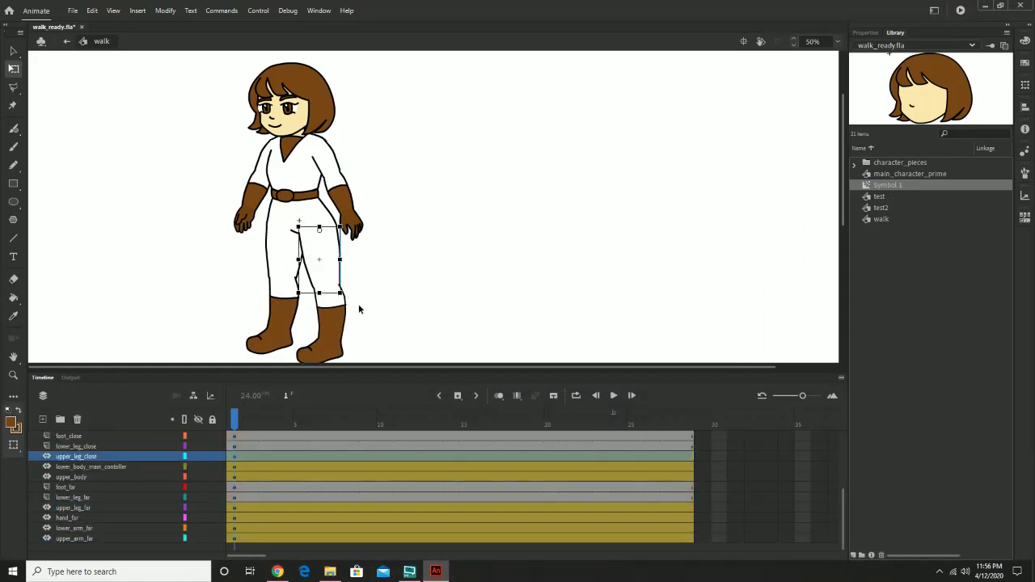
mouse_move(345, 296)
mouse_down()
mouse_move(343, 306)
mouse_move(333, 299)
mouse_up()
Rotate upper_leg_far backward from the hip at frame 1, undoing the small accidental shift of the leg.
click(280, 251)
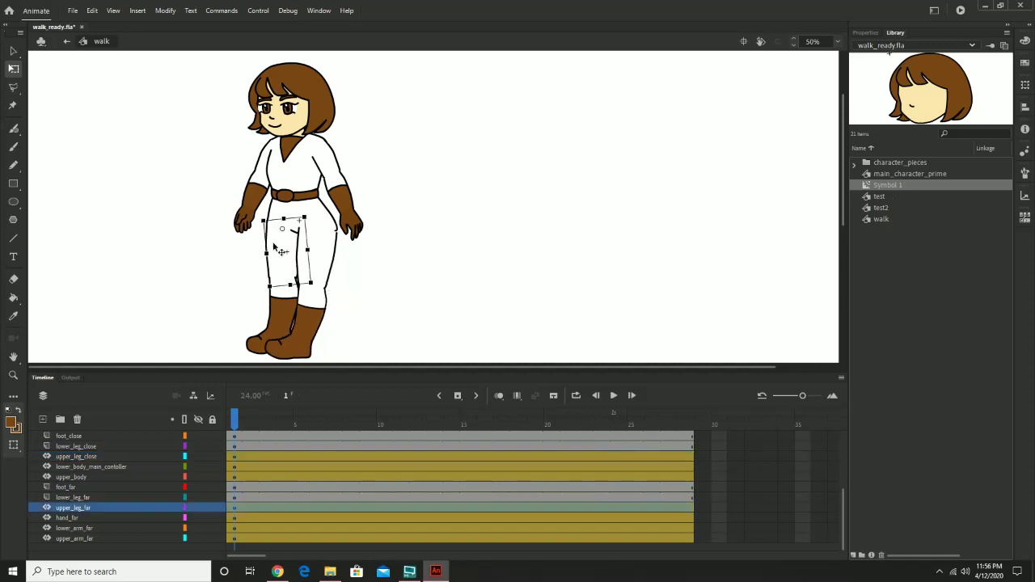
drag(320, 290, 336, 279)
click(372, 288)
click(277, 255)
drag(282, 257, 287, 257)
key(ctrl+z)
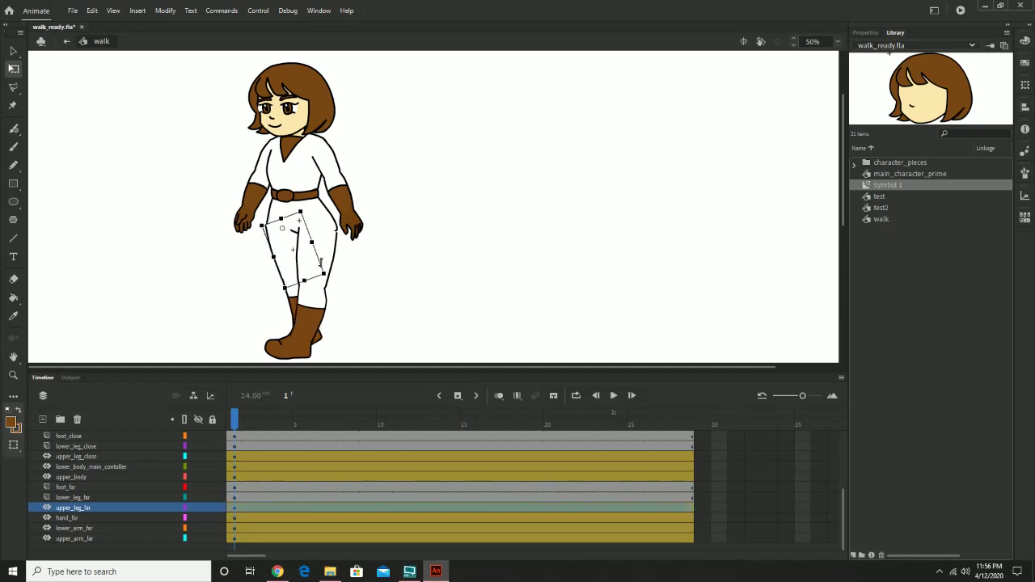
Move upper_leg_close slightly up at frame 1 so its outline joins the hip line.
key(z)
click(309, 228)
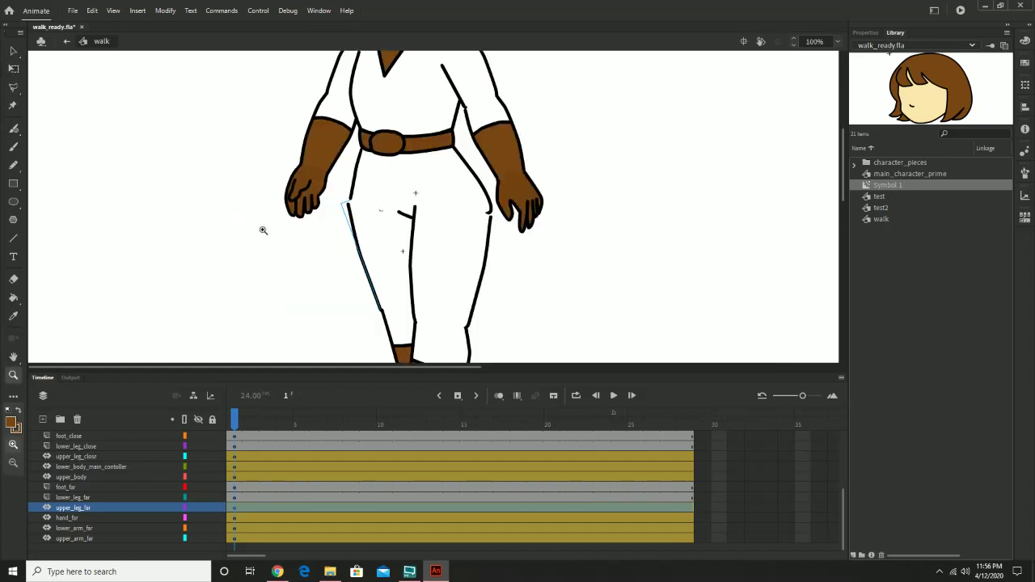
click(415, 229)
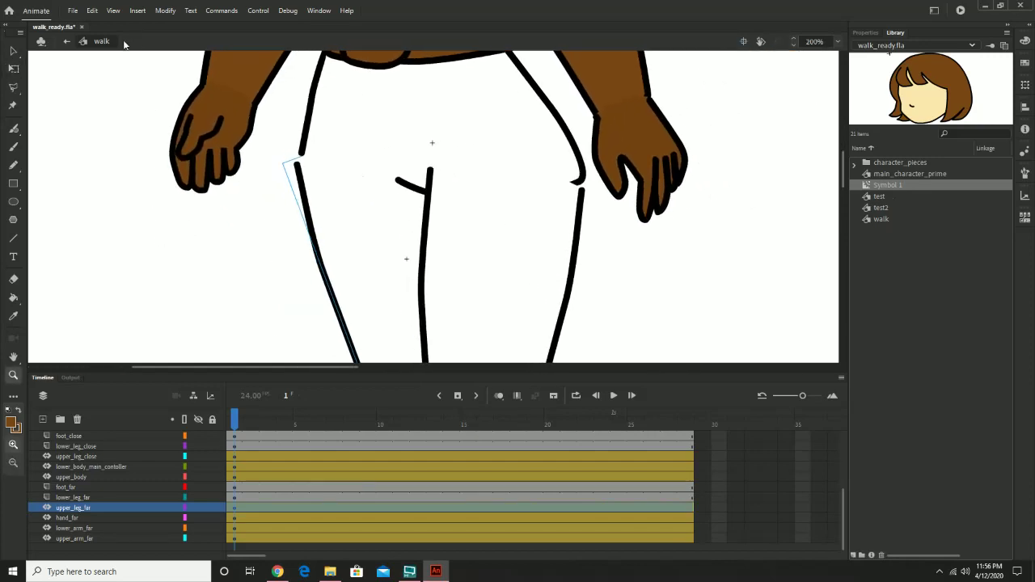
click(12, 50)
click(516, 233)
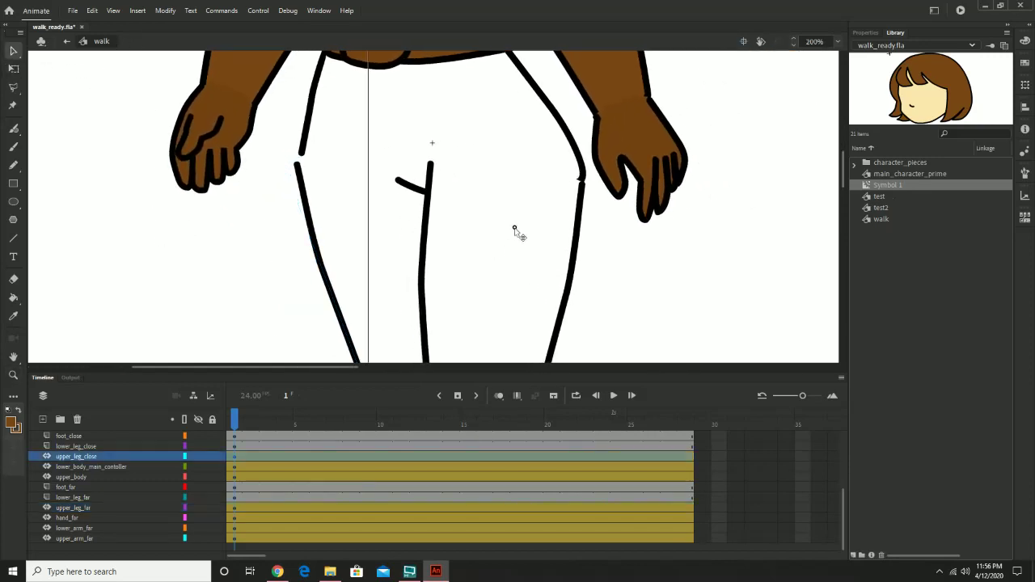
click(514, 230)
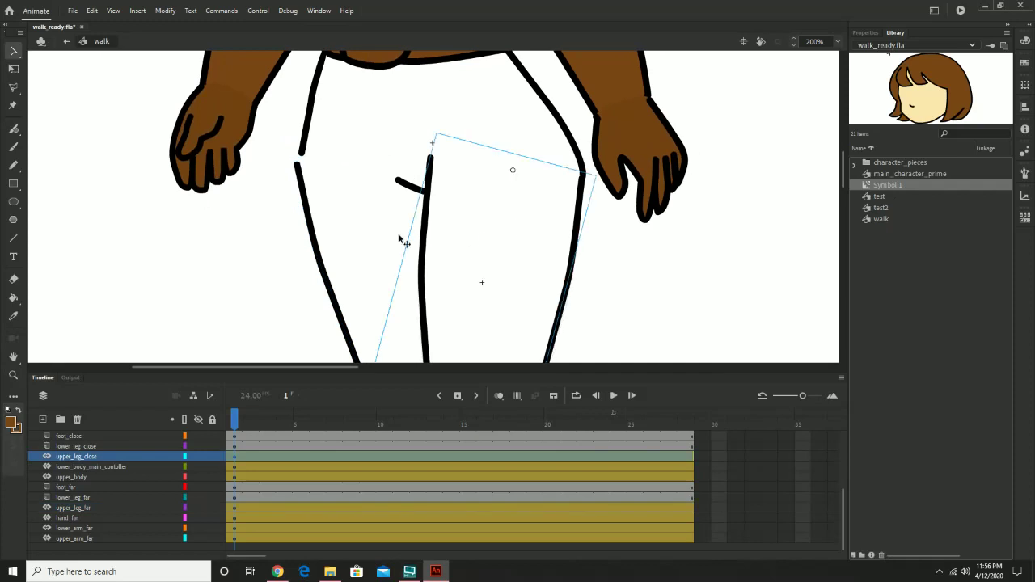
Move upper_leg_far slightly up and backward at frame 1 to close the gap with the far hip outline.
click(332, 214)
drag(332, 214, 335, 203)
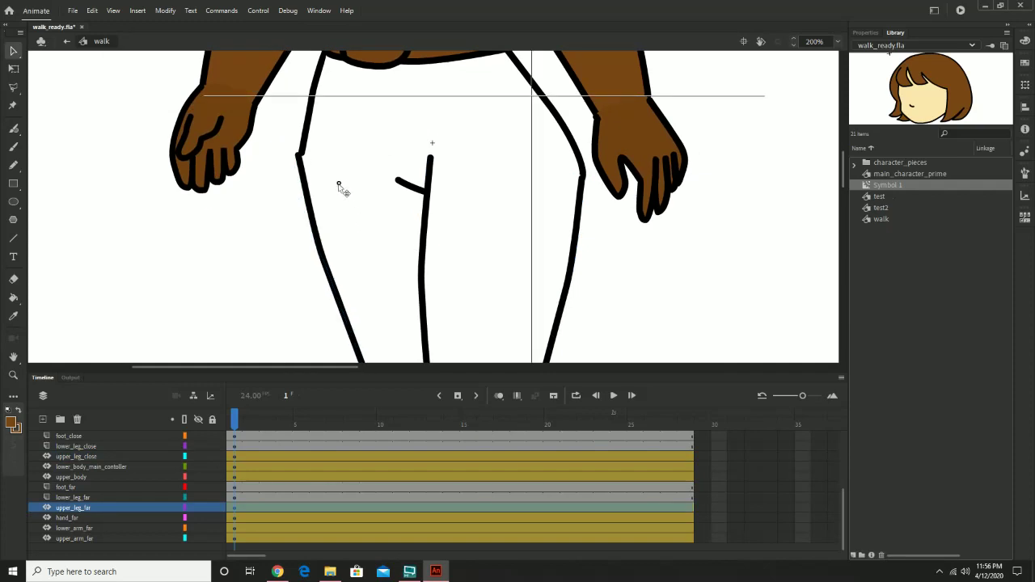
click(340, 188)
mouse_move(341, 204)
mouse_down()
mouse_move(267, 238)
mouse_move(352, 191)
mouse_up()
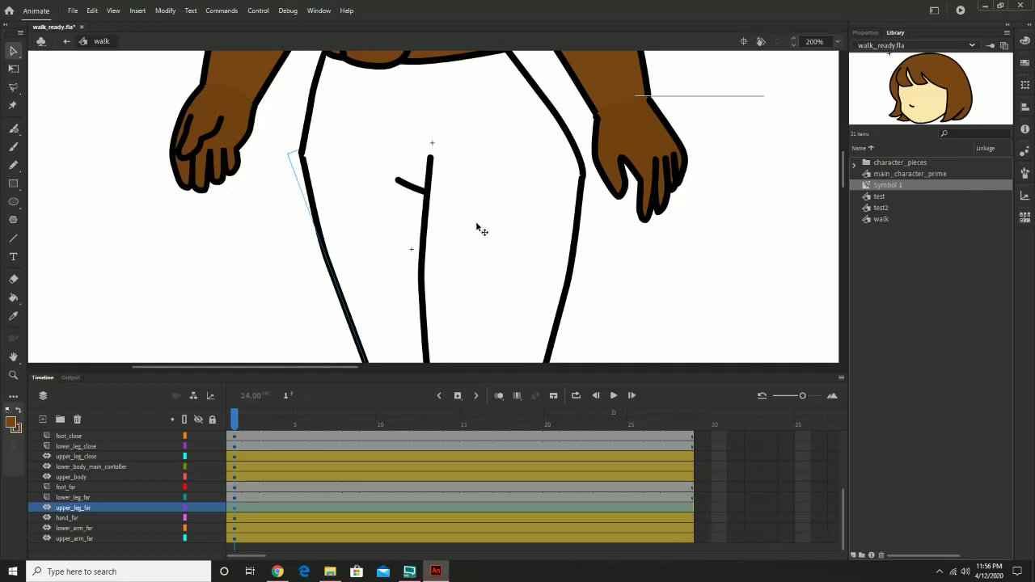
key(z)
alt+click(476, 224)
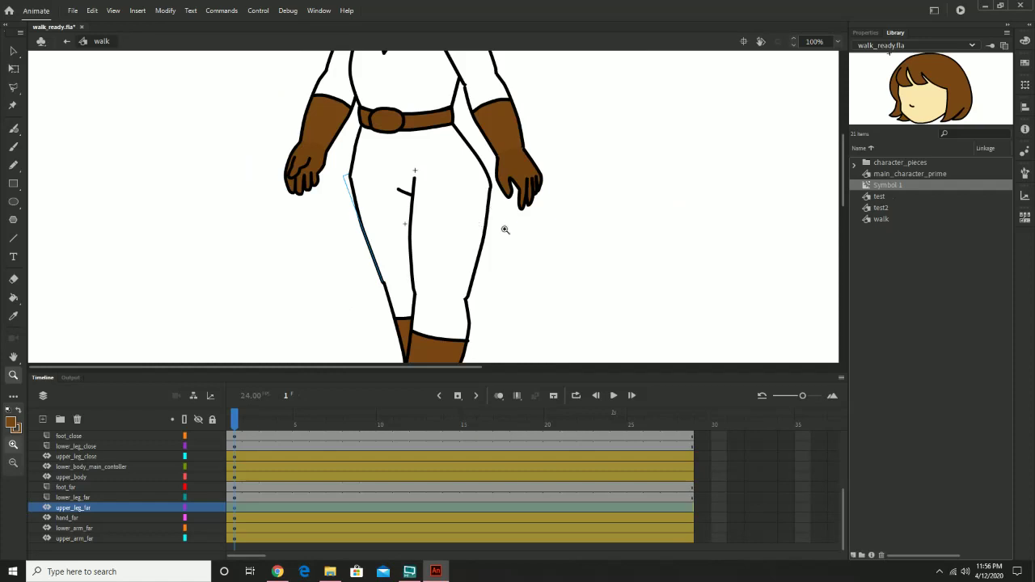
scroll(518, 186, down, 3)
scroll(545, 162, up, 3)
drag(444, 168, 447, 199)
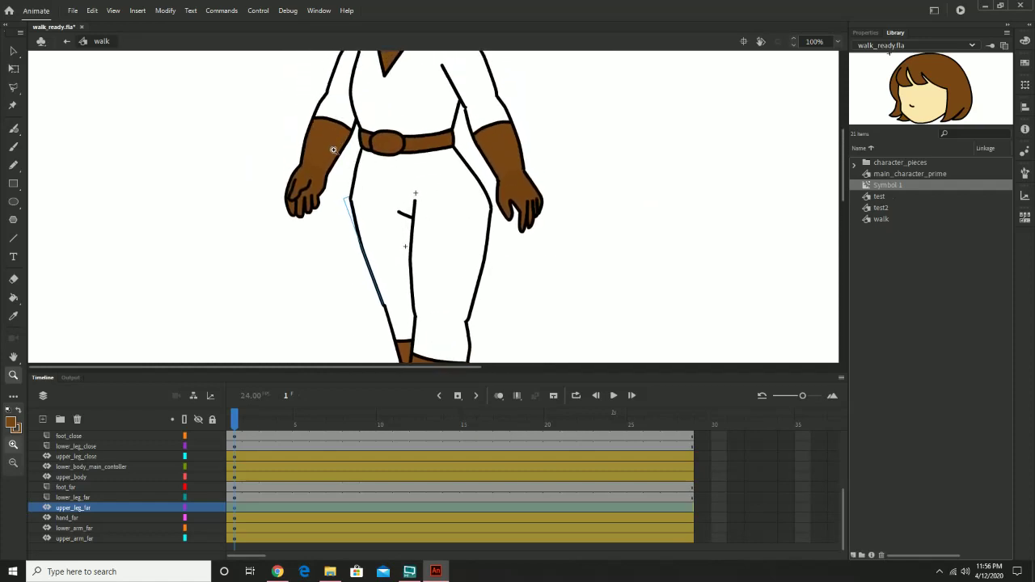
drag(415, 173, 409, 230)
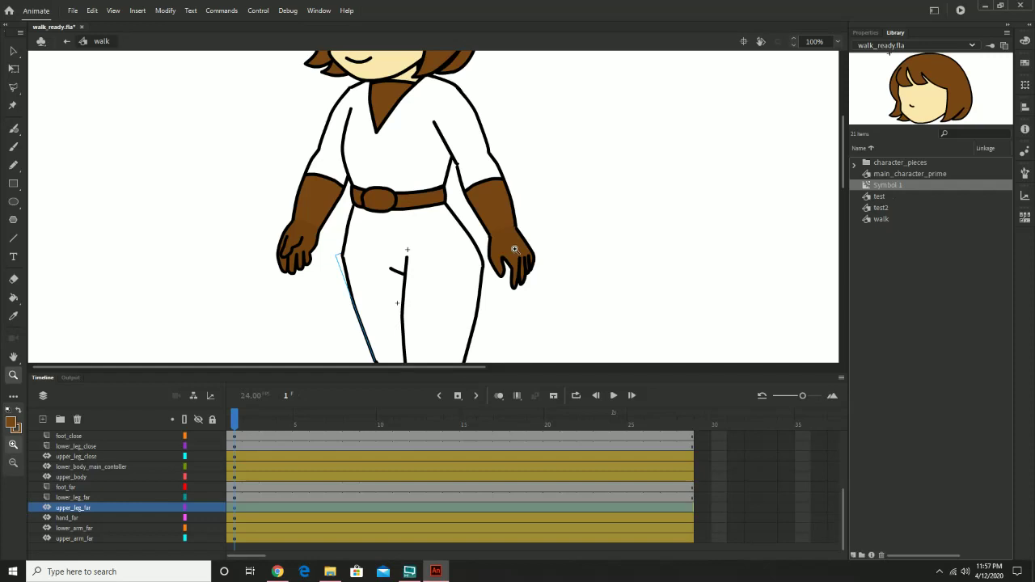
click(233, 438)
click(234, 458)
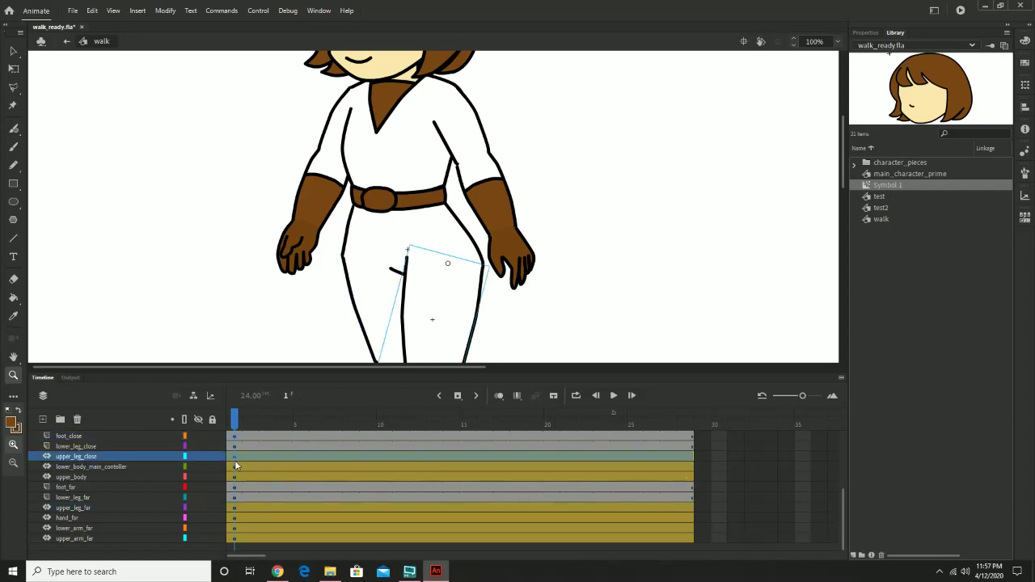
drag(233, 454, 448, 459)
key(ctrl+z)
key(ctrl+z)
drag(684, 460, 685, 459)
key(ctrl+z)
Move the playhead to frame 4, check the recoil pose in Chrome's walk cycle reference, and return to Animate.
drag(517, 319, 510, 241)
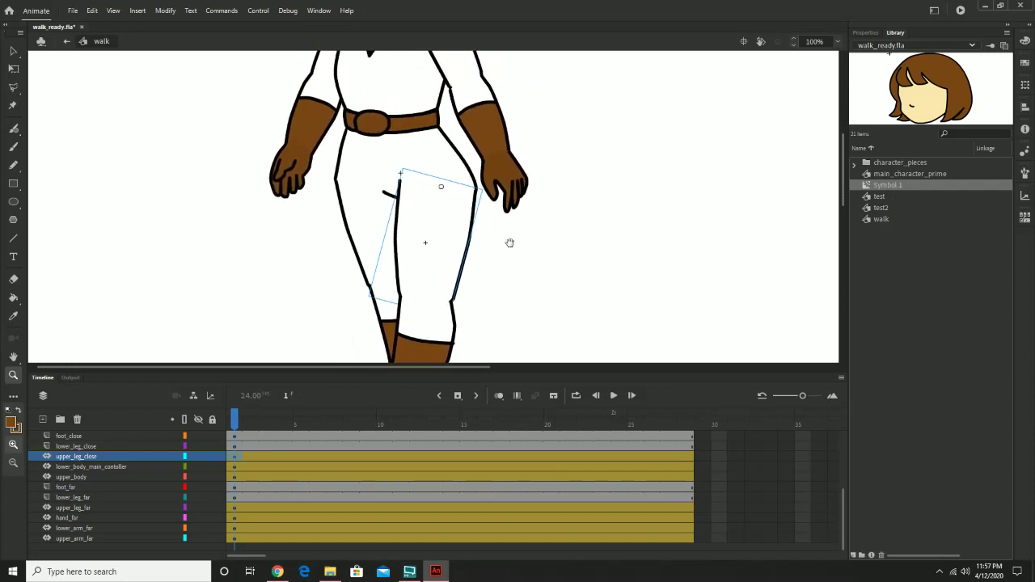
drag(590, 169, 587, 270)
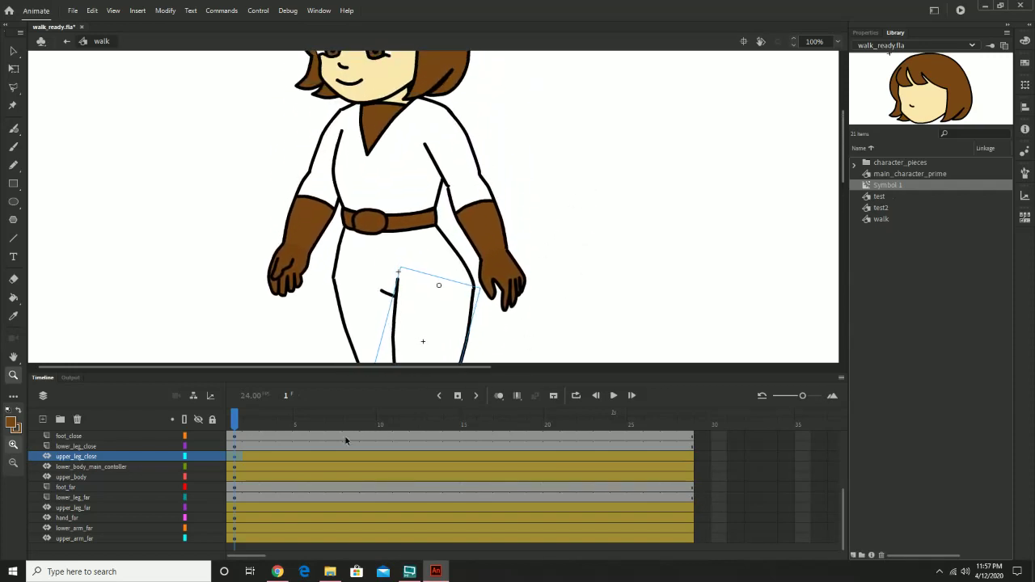
click(284, 428)
click(277, 572)
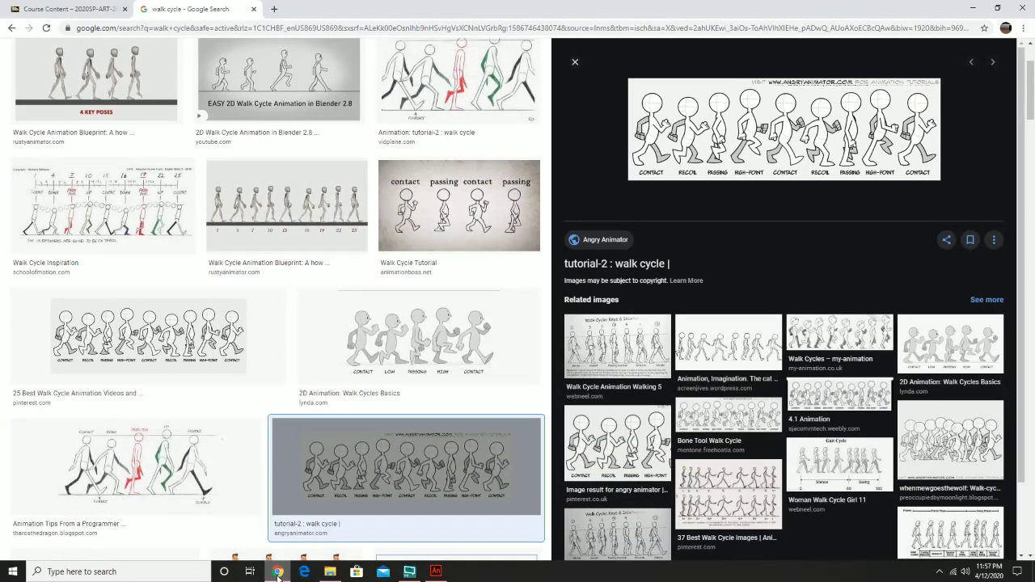
click(278, 572)
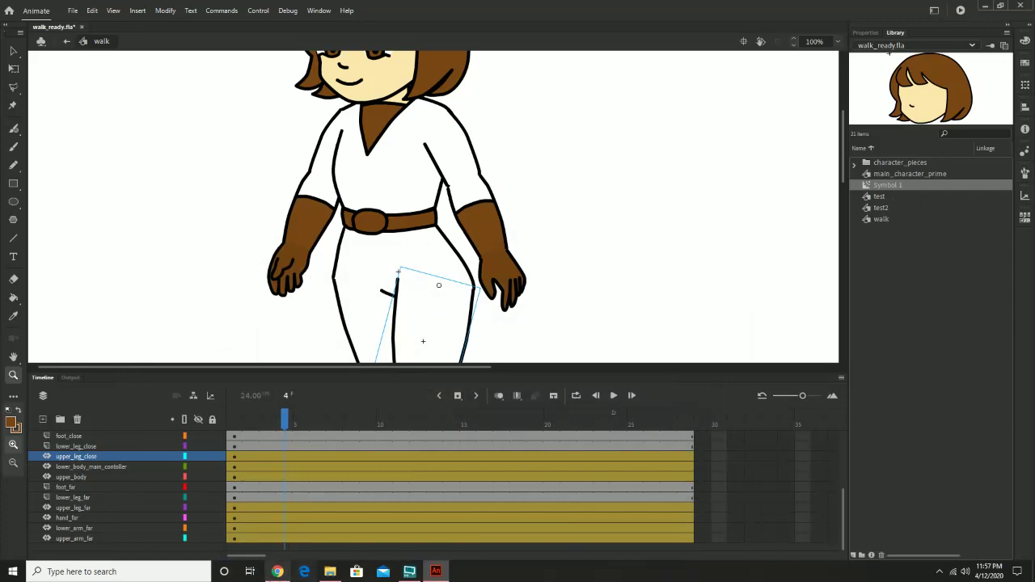
click(277, 572)
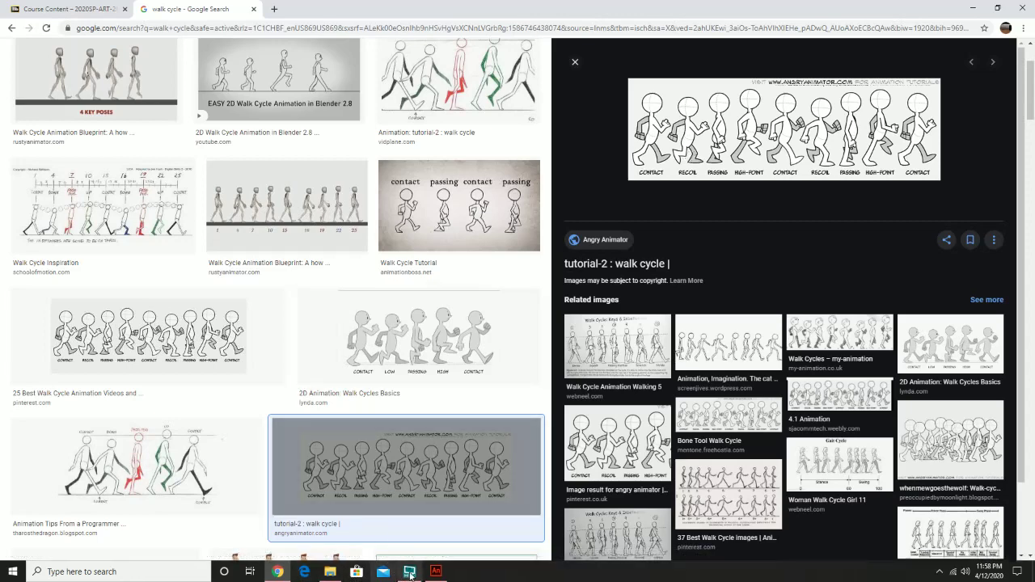
click(437, 572)
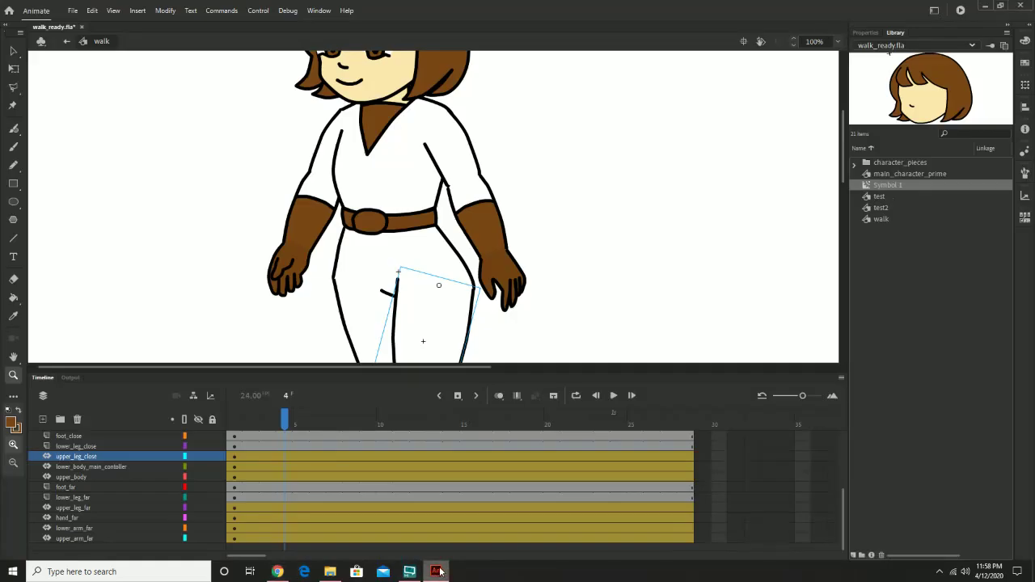
Keyframe lower_body_main_contoller at frame 4 with Free Transform, test rotating the whole rig from it, and restore its upright angle.
click(326, 154)
drag(453, 206, 300, 117)
key(q)
drag(421, 200, 424, 243)
click(293, 187)
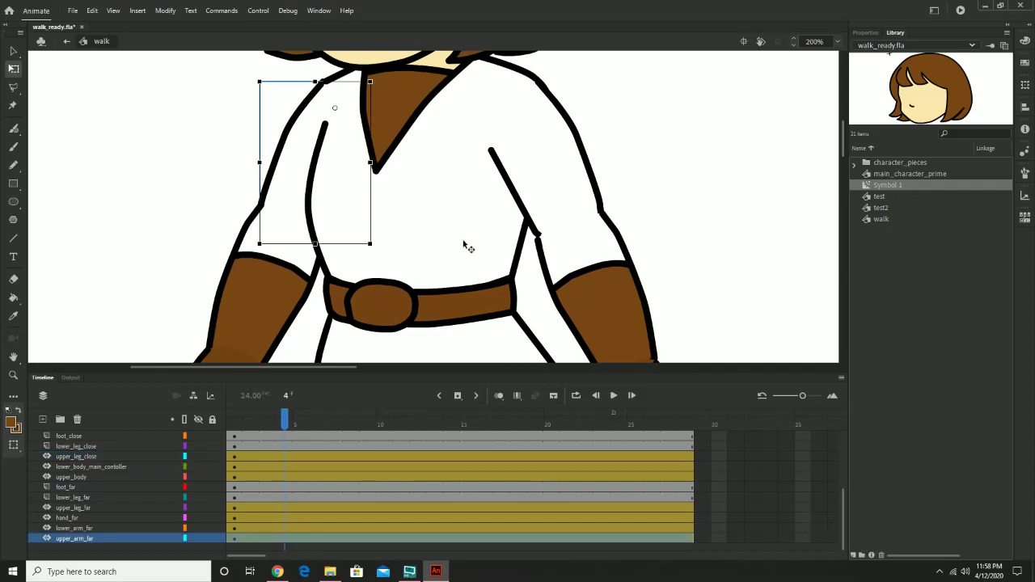
drag(504, 330, 499, 191)
click(414, 207)
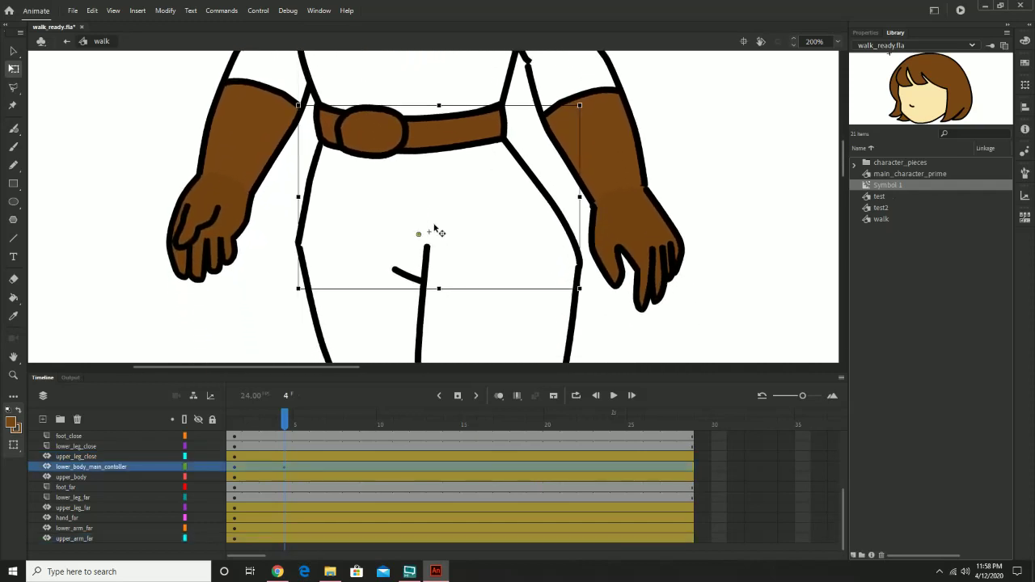
drag(587, 300, 530, 340)
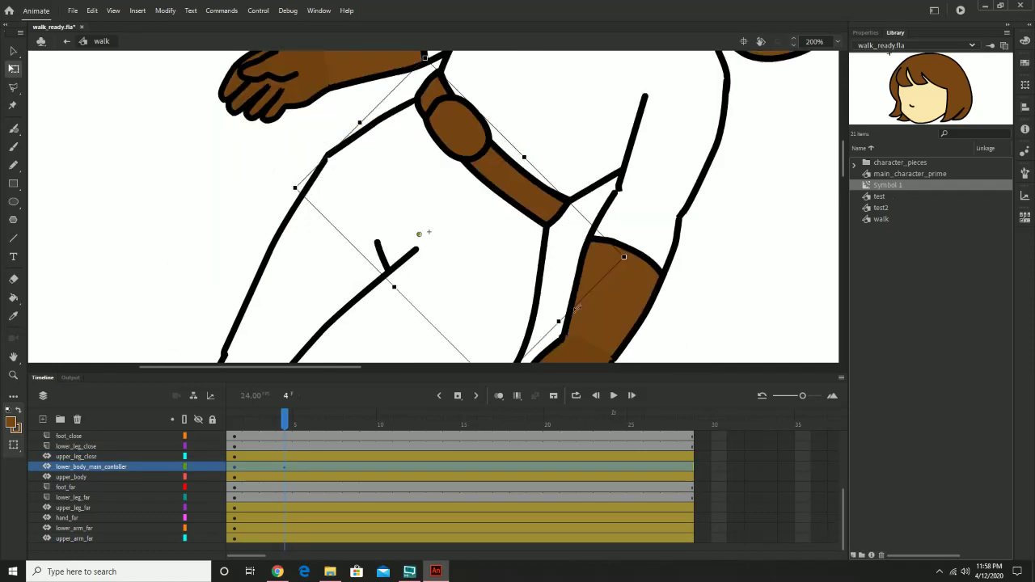
drag(643, 257, 587, 174)
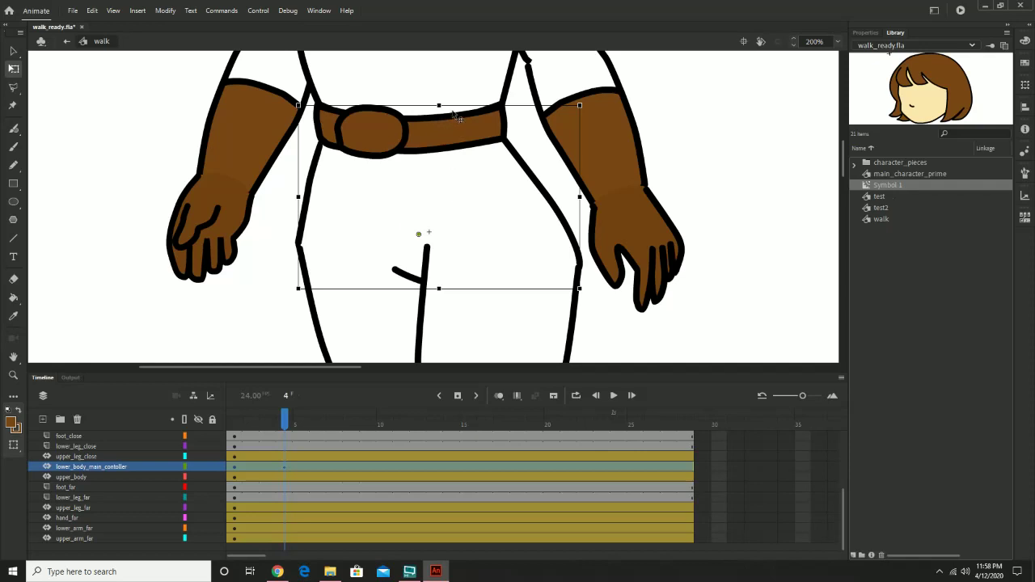
Rotate upper_leg_close slightly forward and adjust the rotation of upper_leg_far at frame 4.
scroll(436, 113, up, 5)
scroll(417, 101, down, 3)
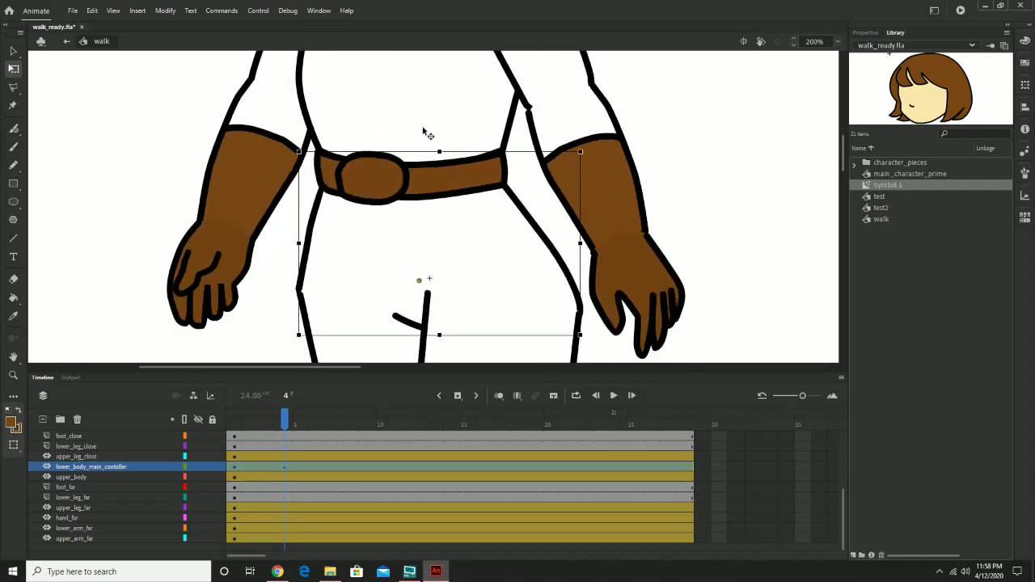
scroll(476, 298, down, 3)
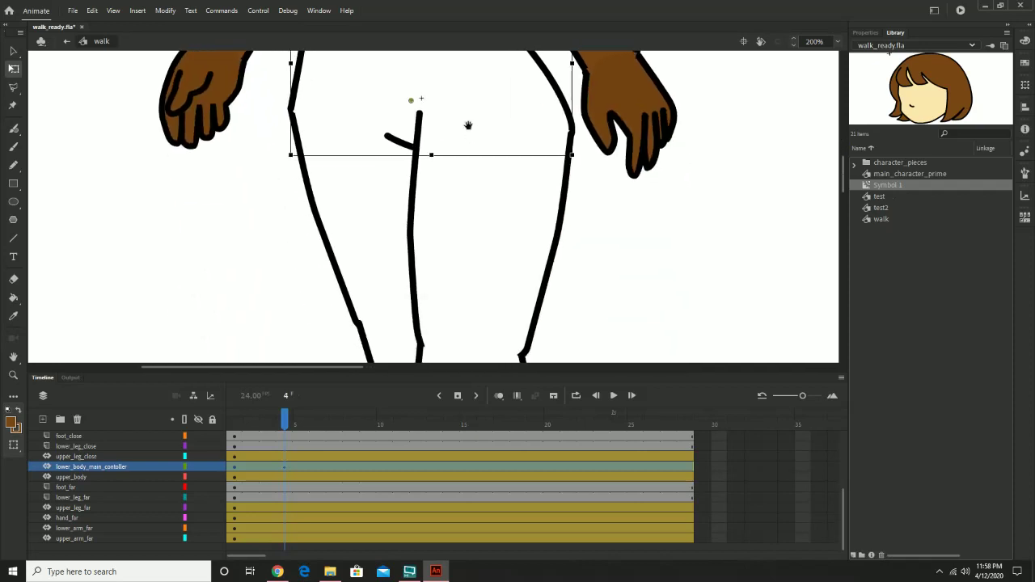
click(509, 259)
scroll(578, 221, down, 4)
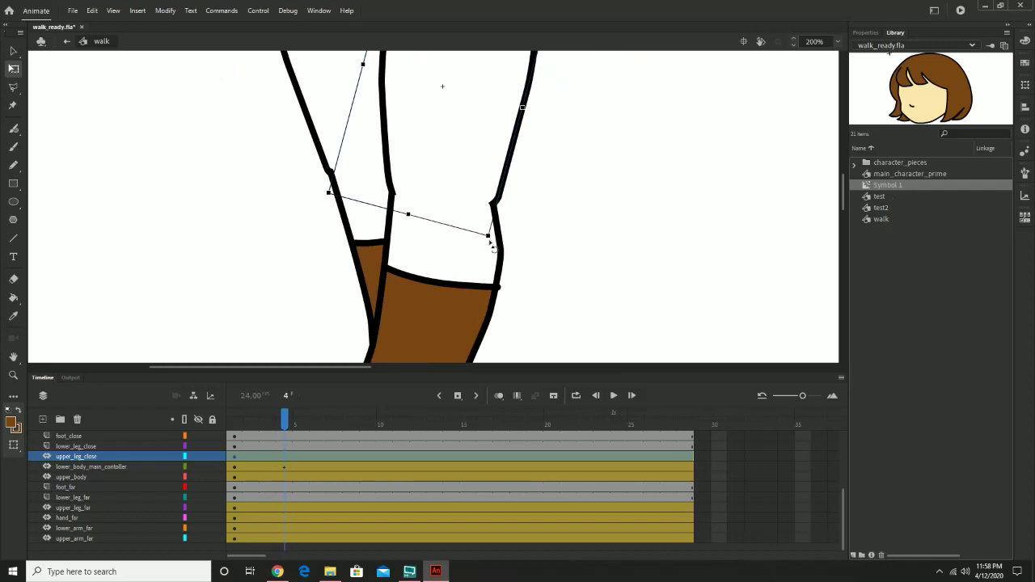
scroll(487, 247, up, 1)
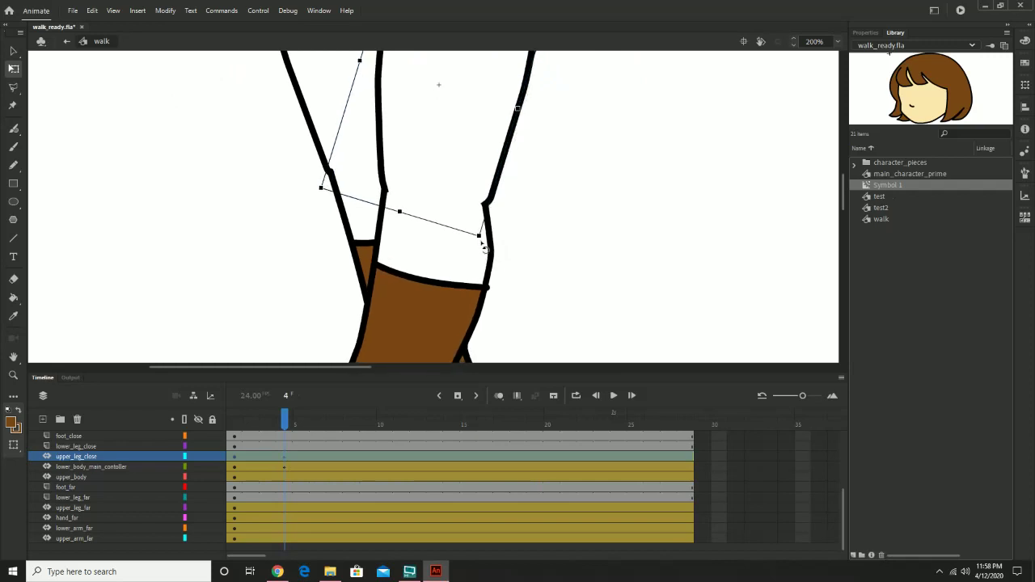
scroll(380, 150, up, 1)
scroll(374, 155, up, 2)
click(340, 199)
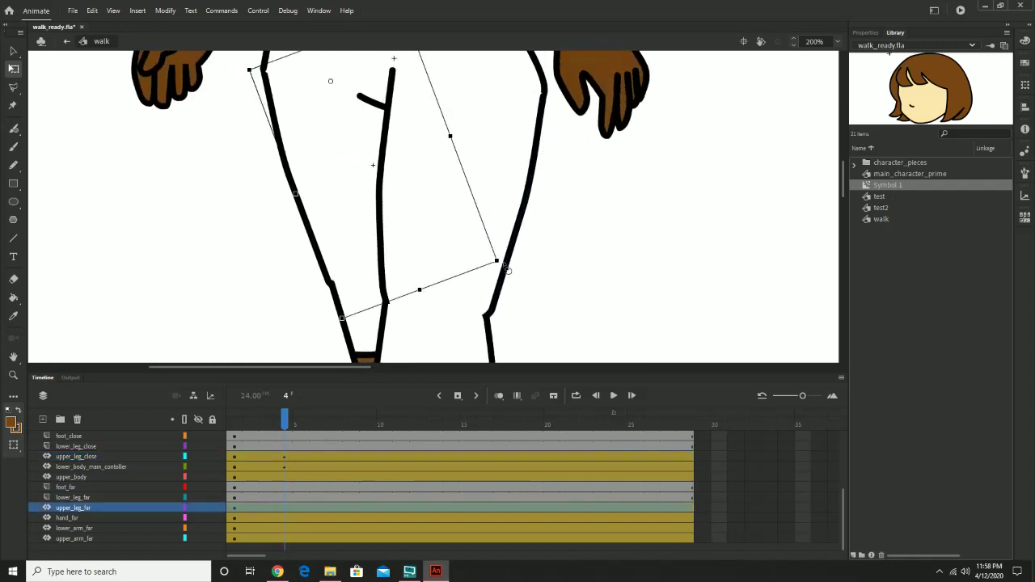
drag(462, 139, 463, 308)
Rotate upper_arm_far and lower_arm_far slightly forward at frame 4.
scroll(420, 154, up, 3)
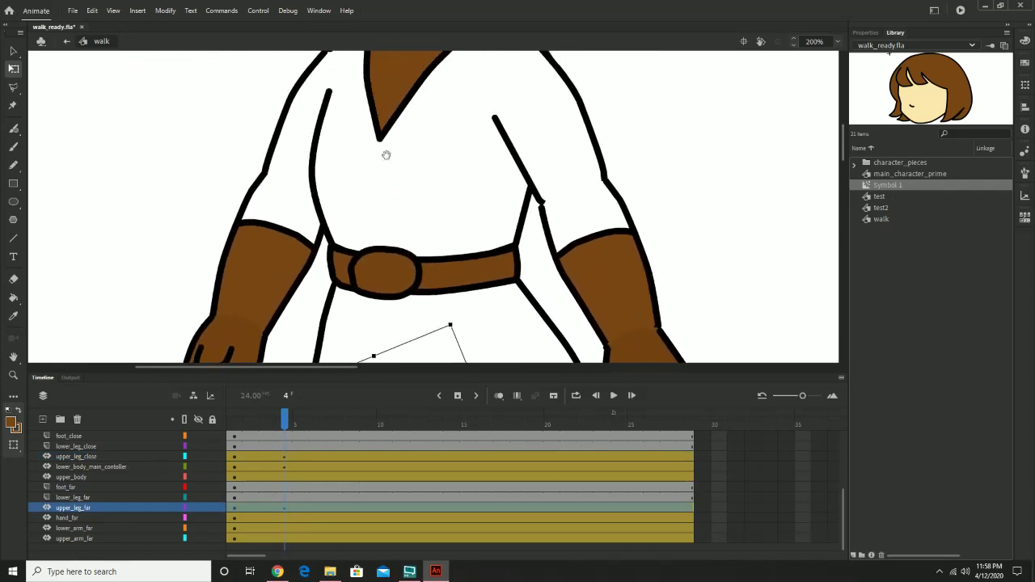
click(295, 136)
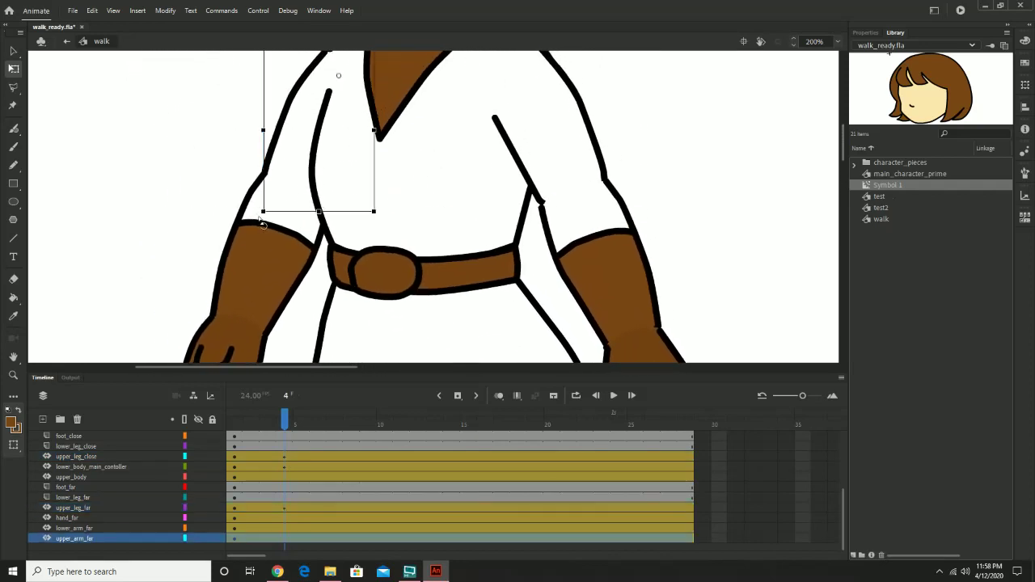
drag(265, 223, 257, 226)
click(245, 241)
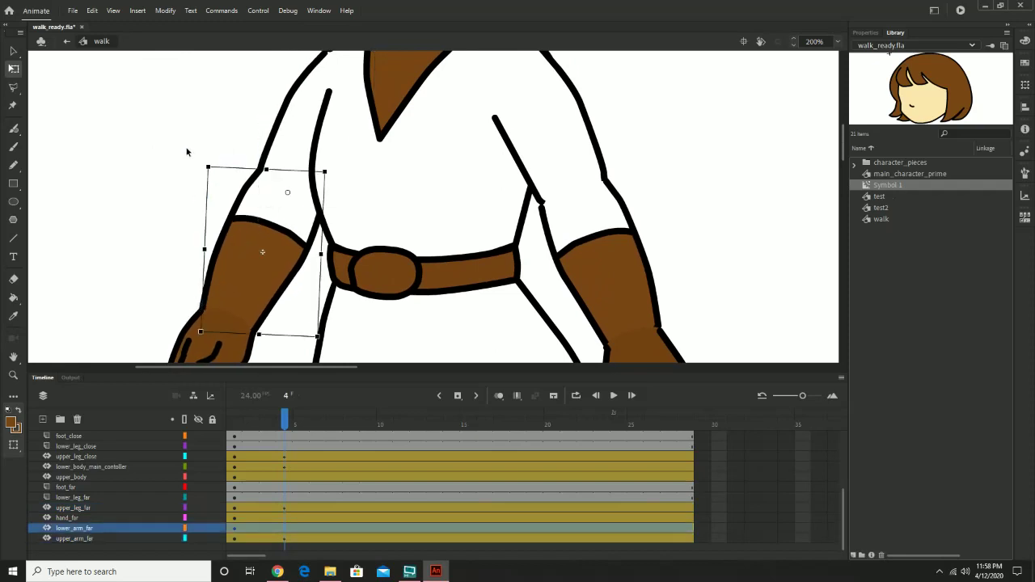
click(208, 182)
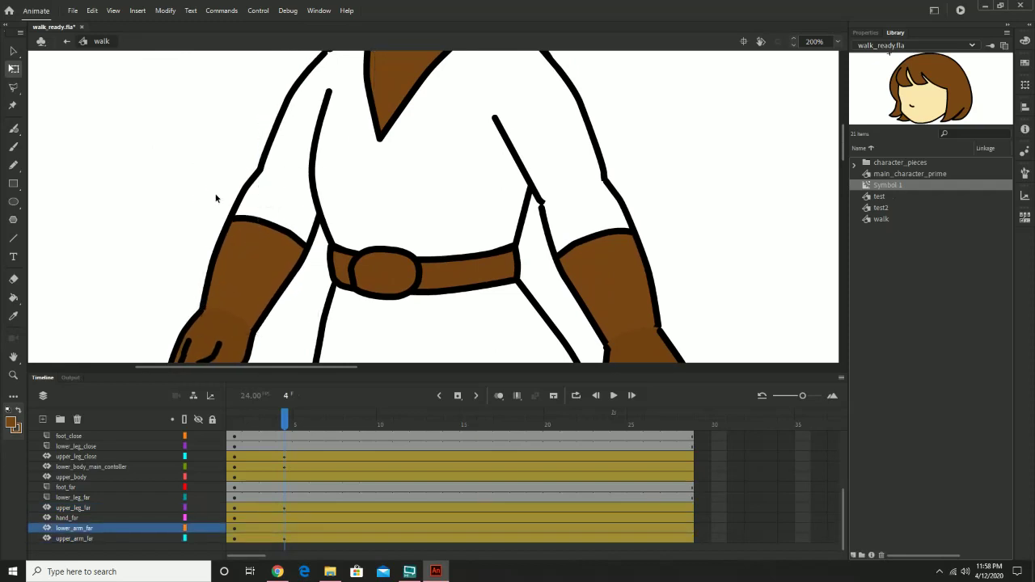
click(236, 240)
drag(207, 169, 215, 162)
Rotate hand_far forward from the wrist at frame 4.
drag(262, 288, 277, 209)
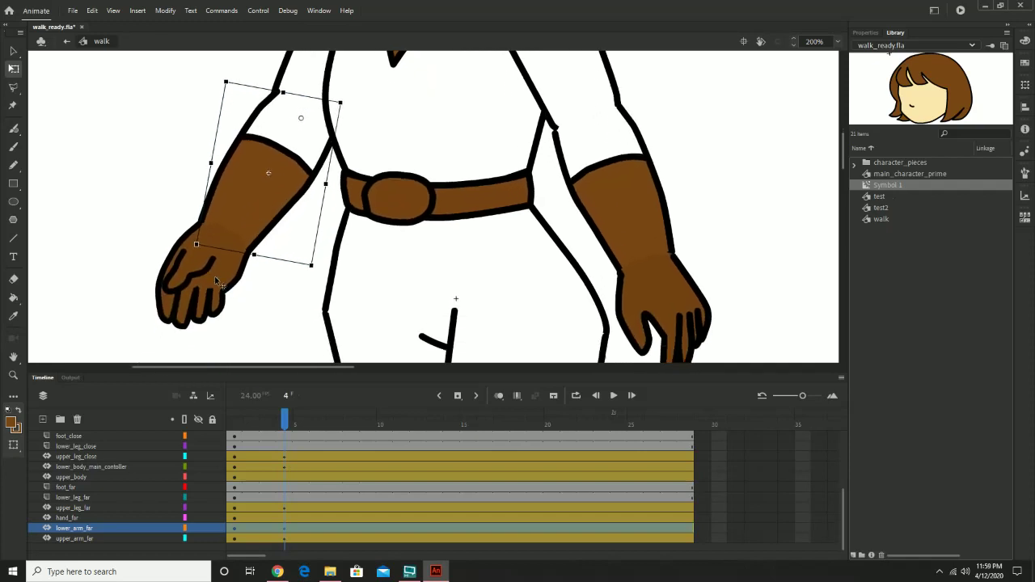
click(215, 283)
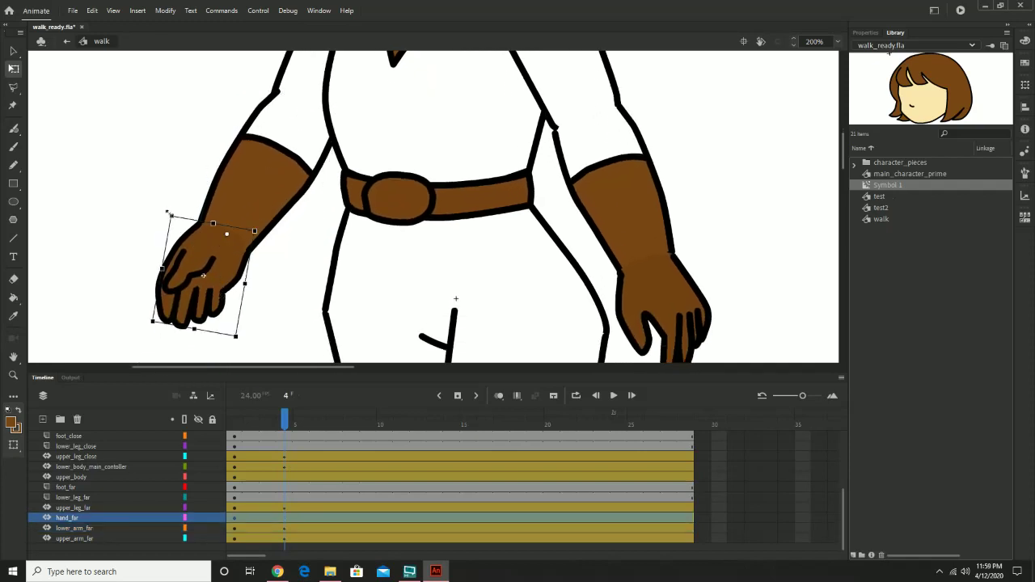
mouse_move(267, 239)
mouse_down()
mouse_move(273, 230)
mouse_move(277, 242)
mouse_up()
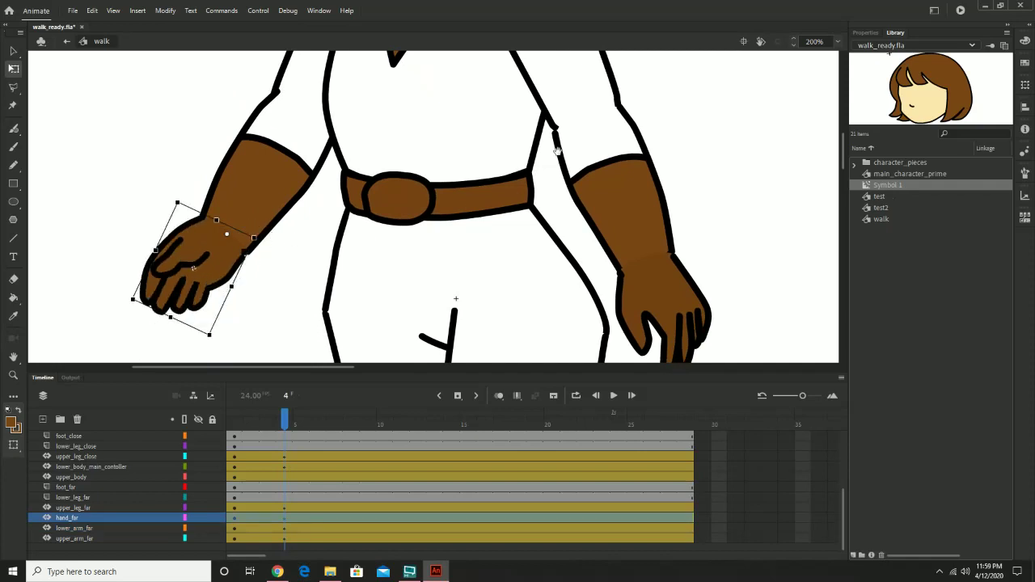
Rotate Upper_arm_close slightly backward from the shoulder at frame 4.
drag(439, 221, 330, 347)
click(455, 201)
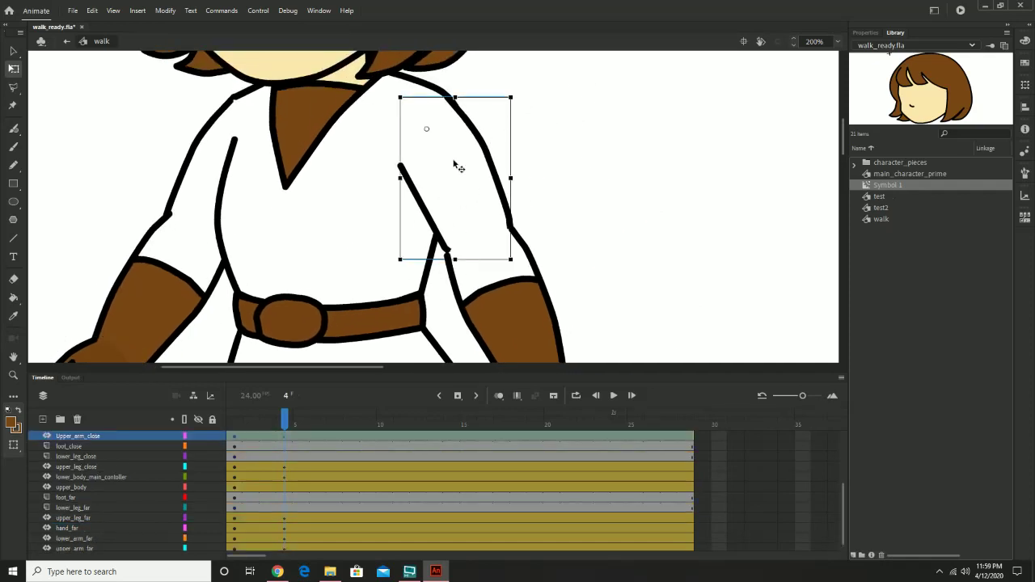
drag(521, 103, 522, 92)
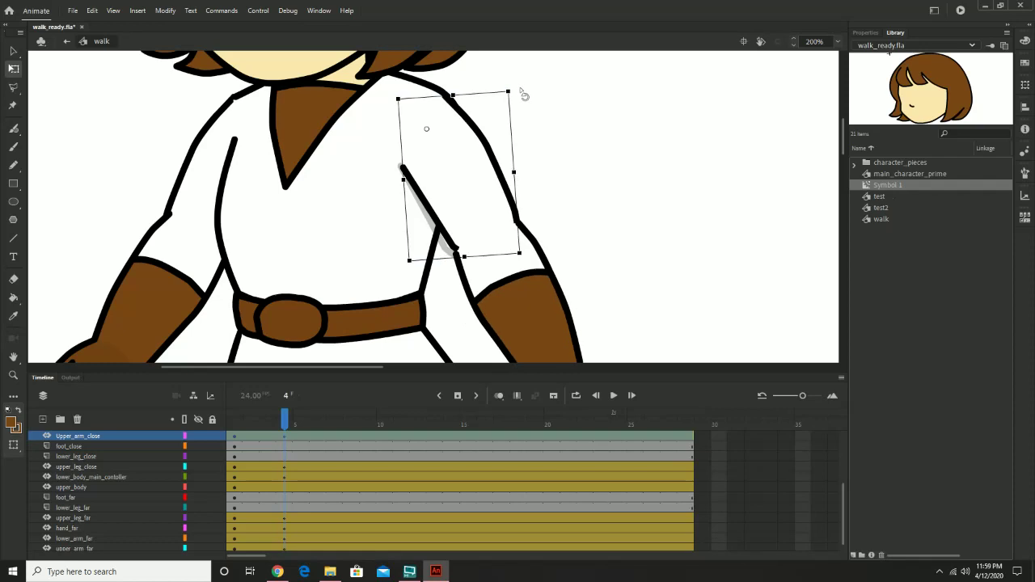
Rotate Lower_arm_close and hand_close slightly forward at frame 4.
drag(602, 257, 631, 179)
click(548, 227)
scroll(615, 209, down, 3)
click(605, 217)
drag(561, 201, 568, 193)
click(630, 125)
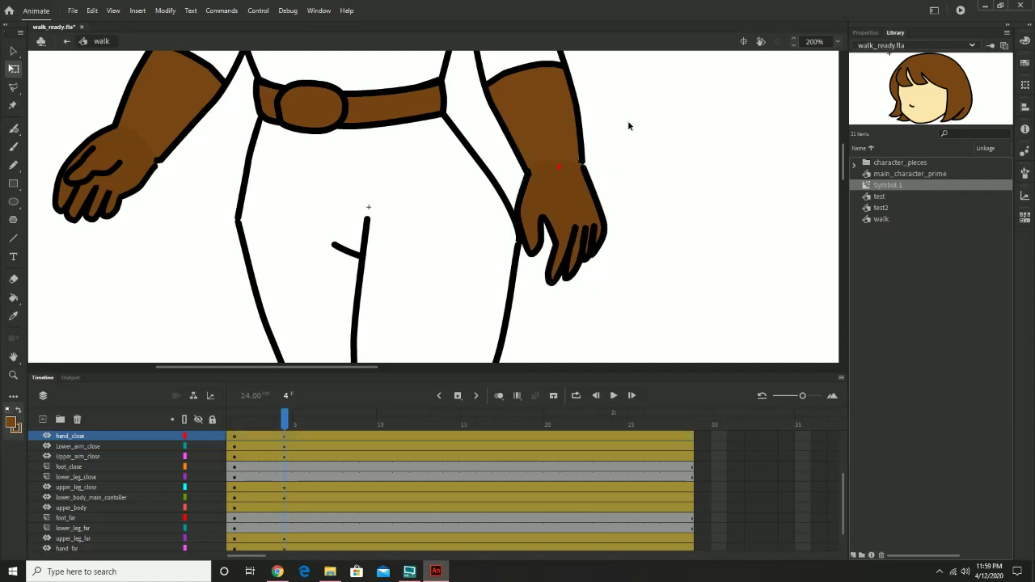
Check the walk cycle reference and tilt the head slightly backward from the neck at frame 4.
mouse_move(615, 111)
mouse_down()
mouse_move(663, 259)
mouse_move(559, 270)
mouse_move(495, 178)
mouse_up()
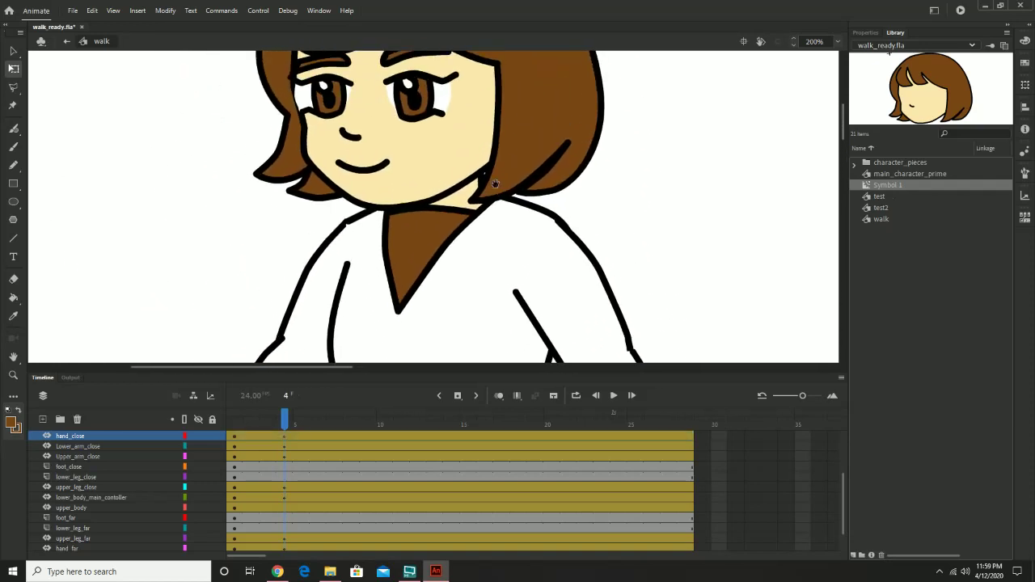
click(440, 159)
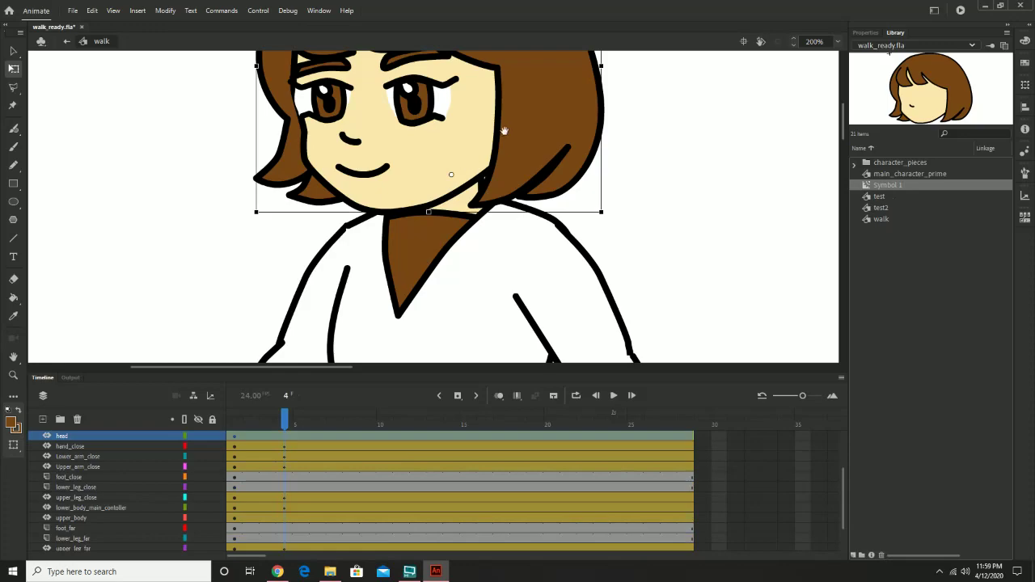
click(283, 575)
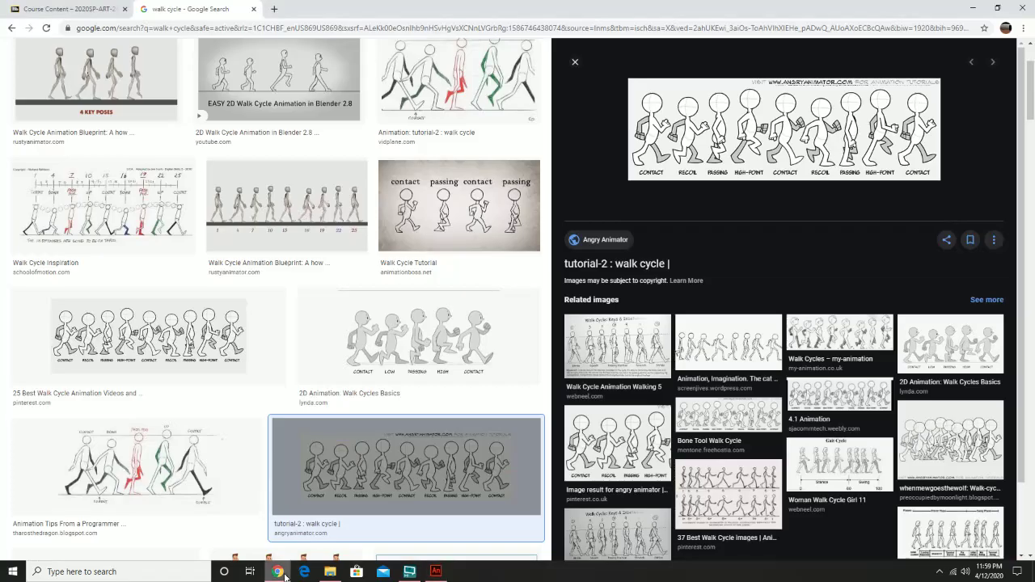
click(278, 572)
drag(455, 104, 454, 217)
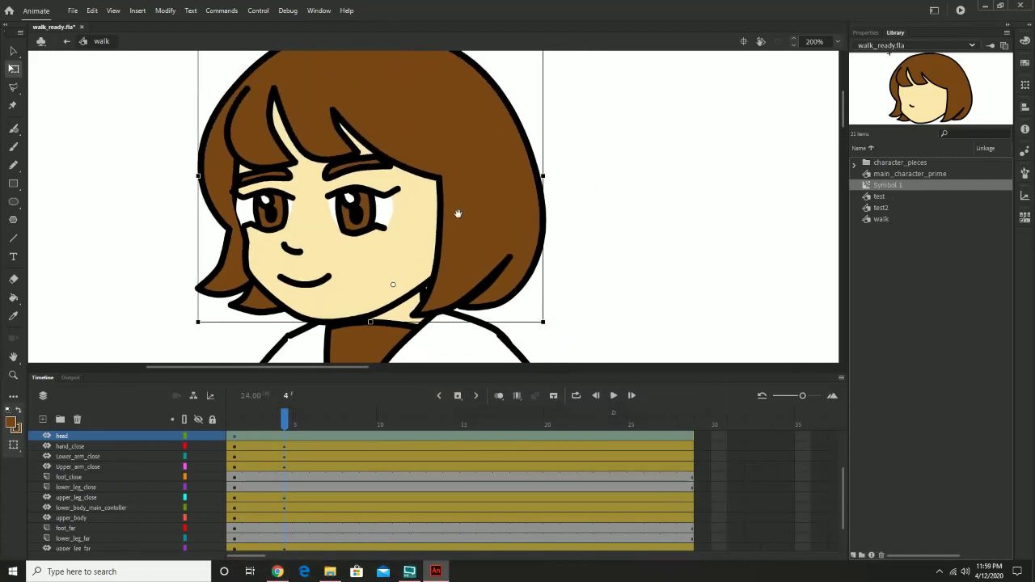
scroll(454, 218, up, 3)
click(557, 126)
click(473, 173)
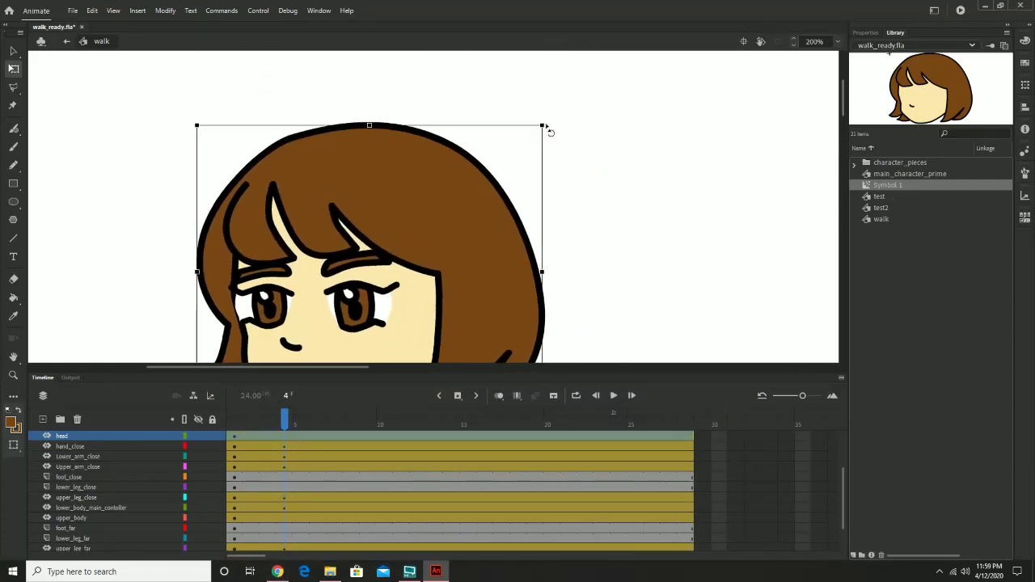
drag(548, 131, 560, 135)
Move the playhead to frame 8 and check the walk cycle reference for the next pose.
drag(620, 277, 658, 69)
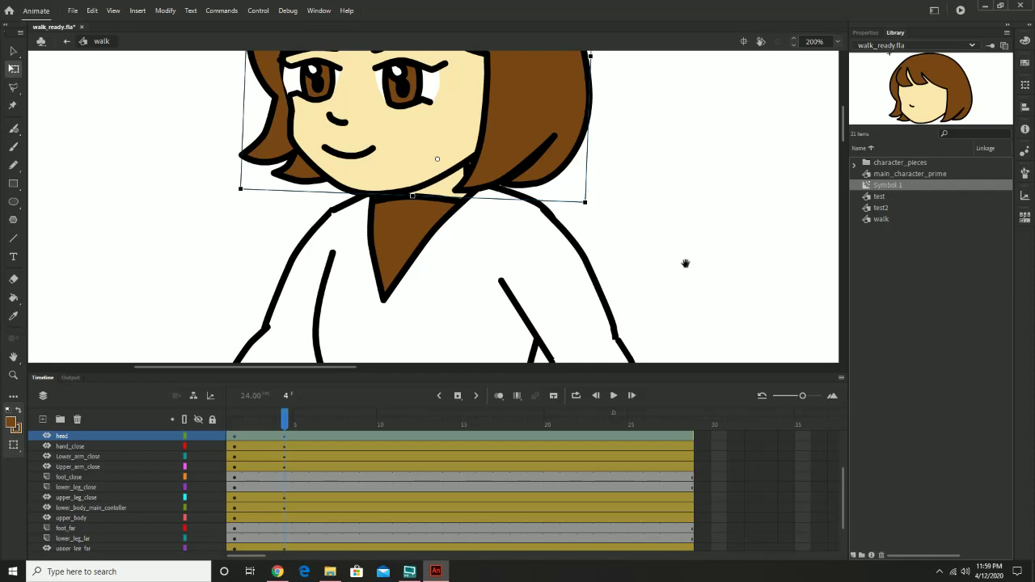
drag(685, 262, 690, 86)
key(z)
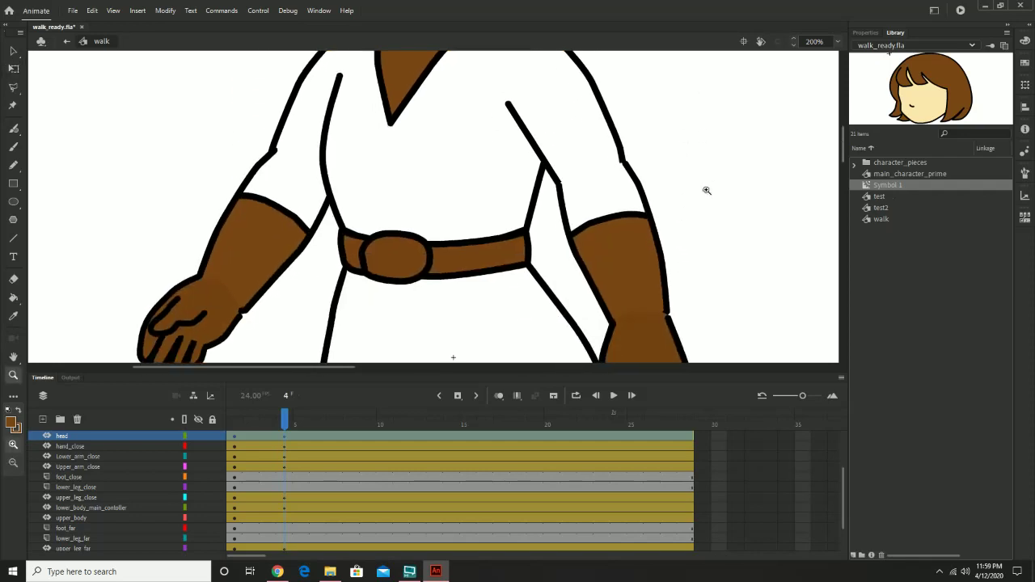
alt+click(707, 190)
drag(458, 240, 591, 244)
drag(283, 423, 322, 441)
click(284, 440)
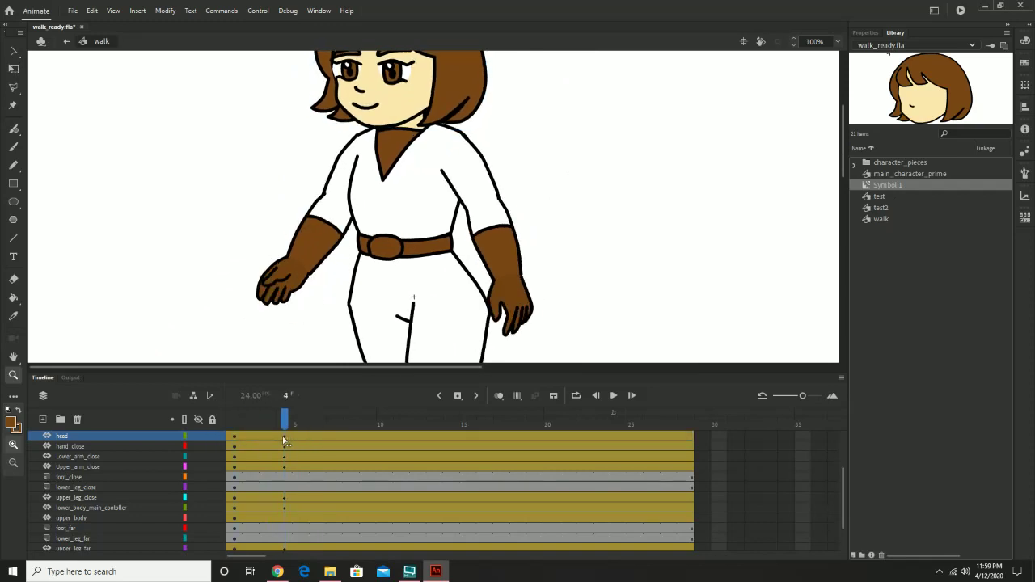
drag(284, 440, 352, 456)
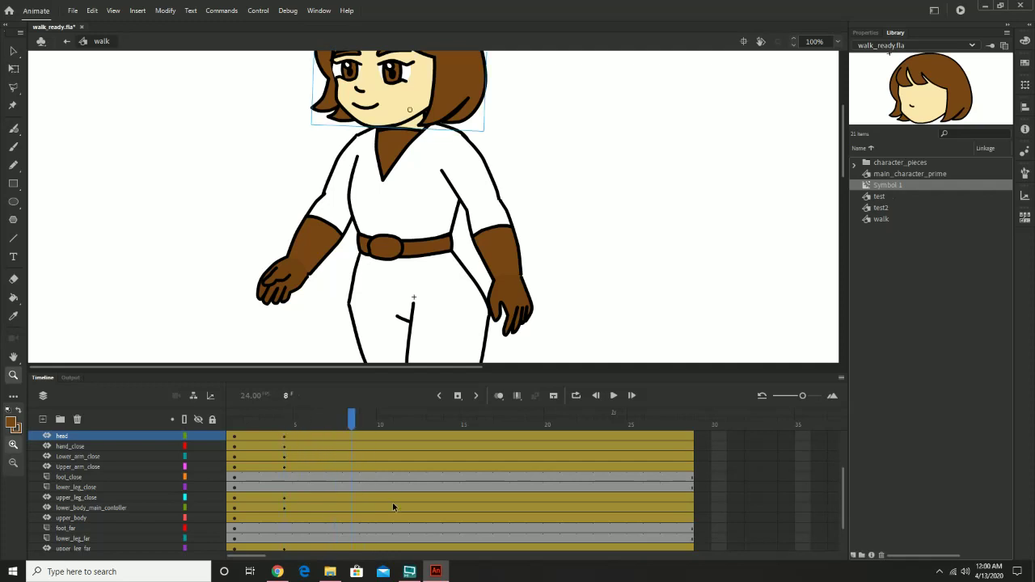
click(279, 572)
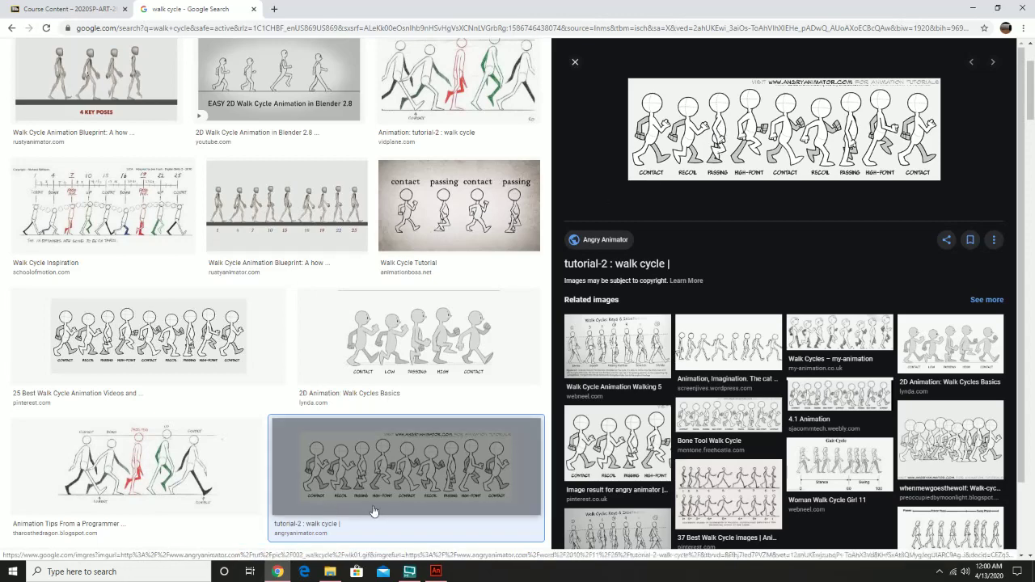
click(436, 571)
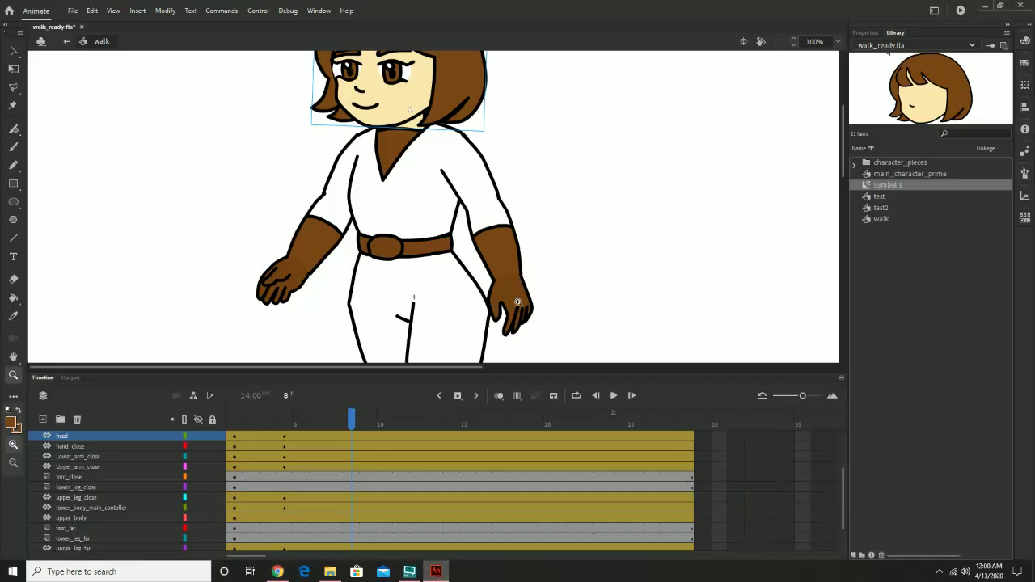
Rotate upper_leg_close backward and upper_leg_far forward from the hip at frame 8.
drag(599, 278, 628, 86)
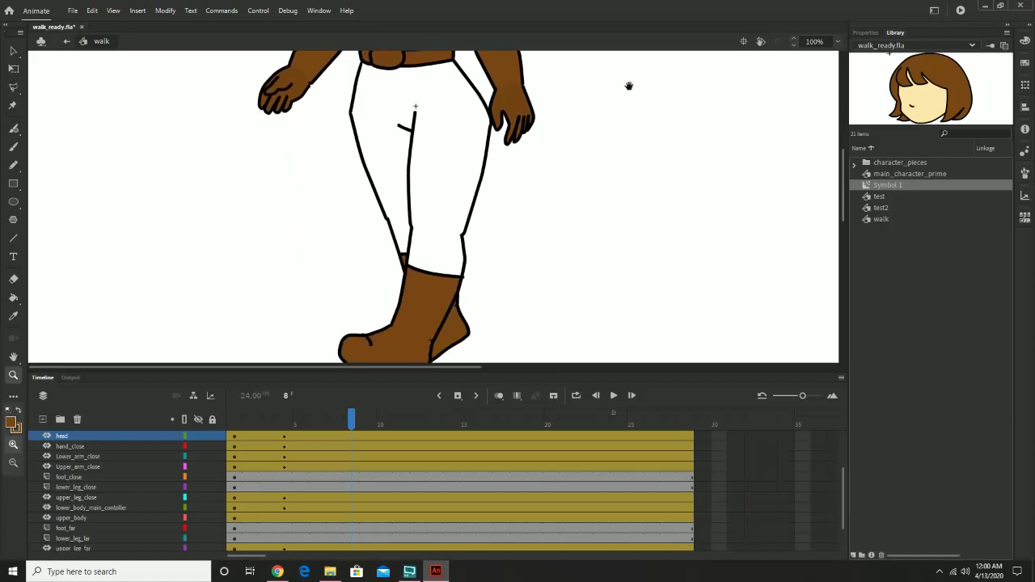
click(453, 196)
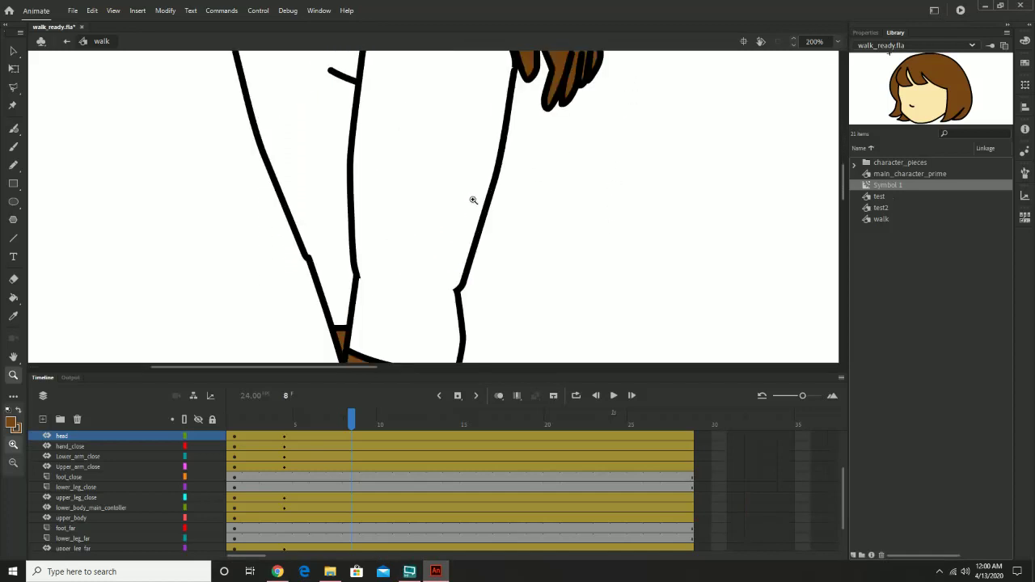
alt+click(490, 203)
alt+click(490, 203)
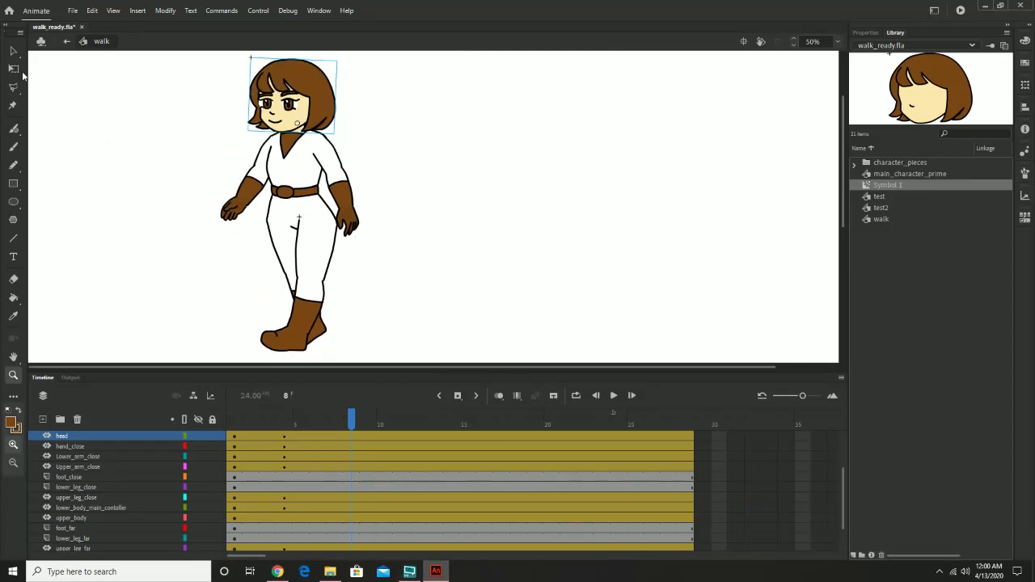
click(13, 68)
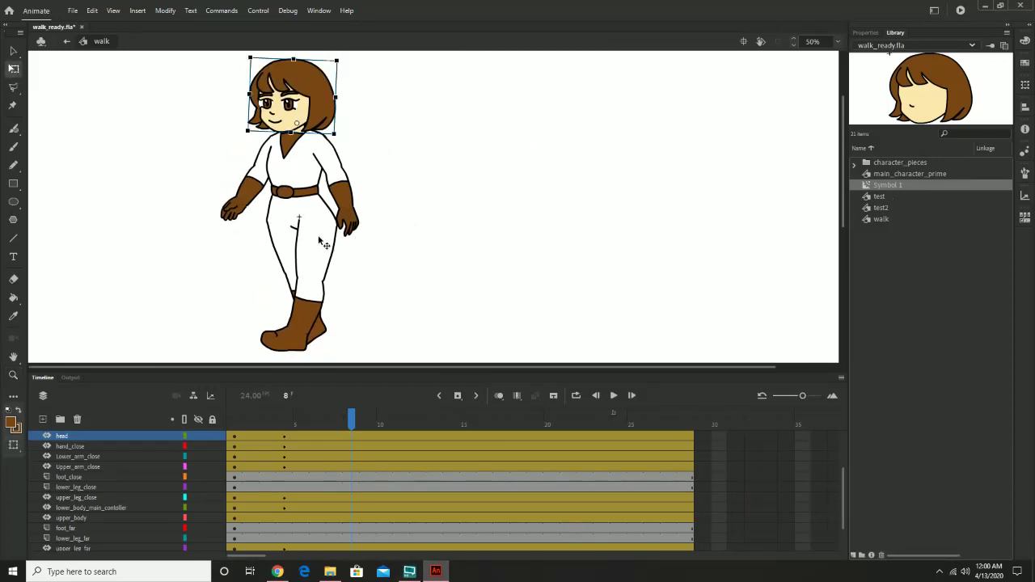
click(325, 250)
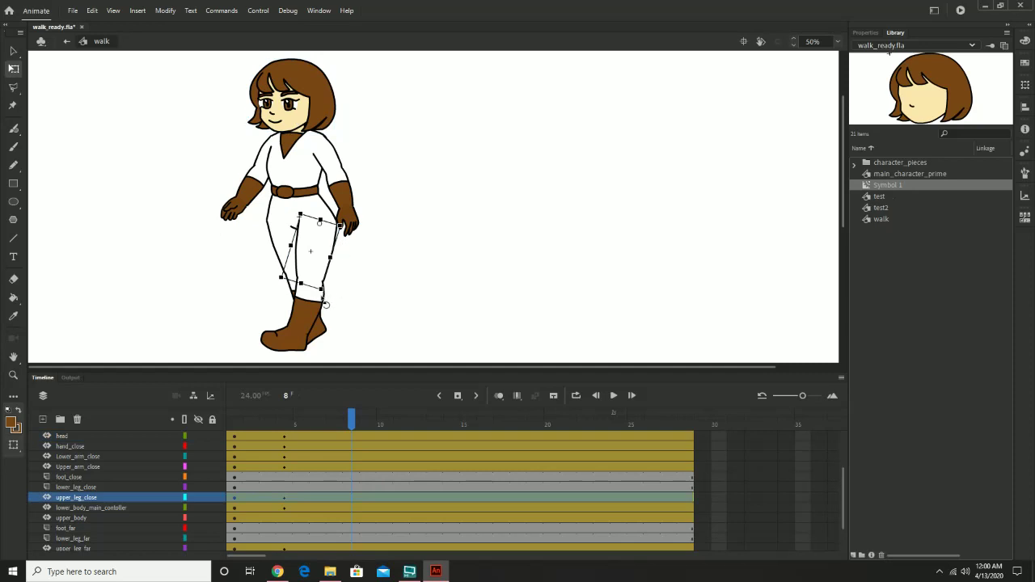
key(z)
click(304, 279)
scroll(370, 197, up, 2)
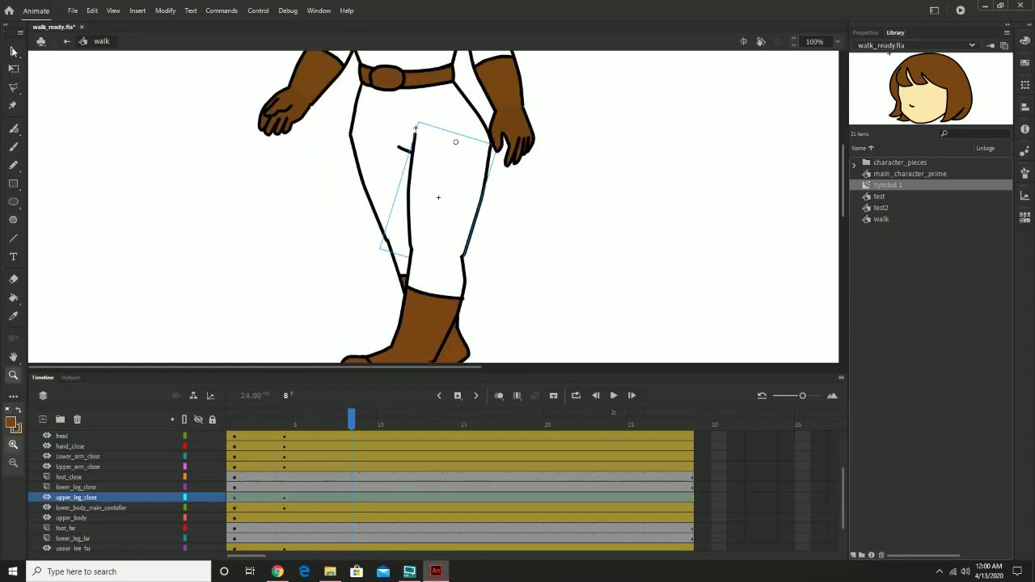
click(13, 68)
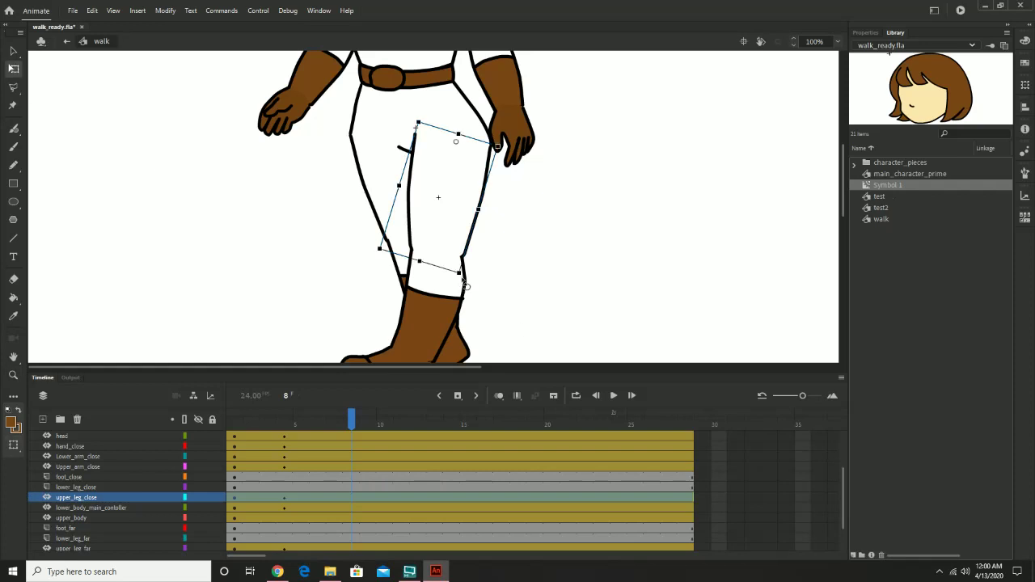
drag(466, 285, 491, 284)
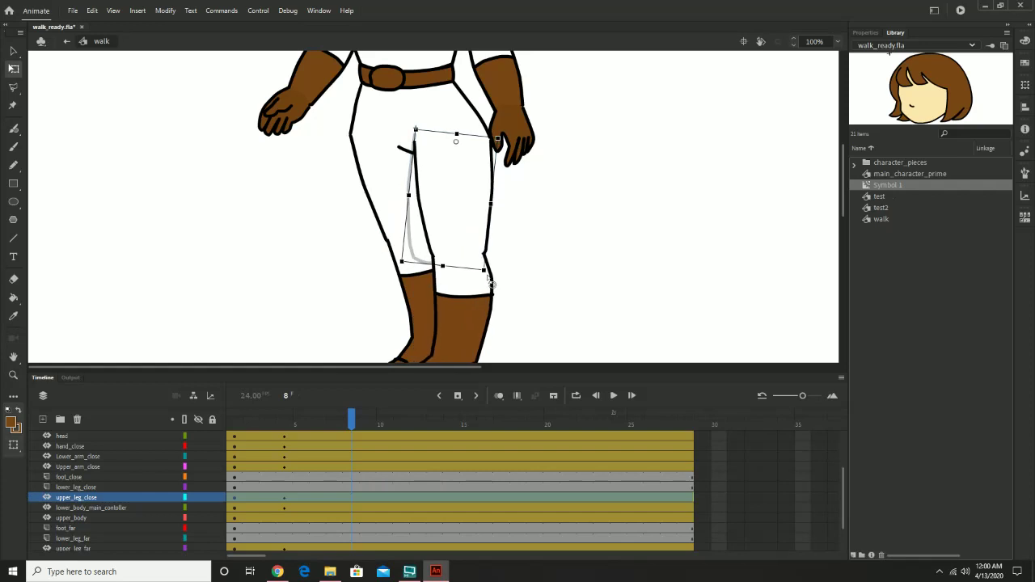
click(393, 207)
drag(478, 242, 472, 258)
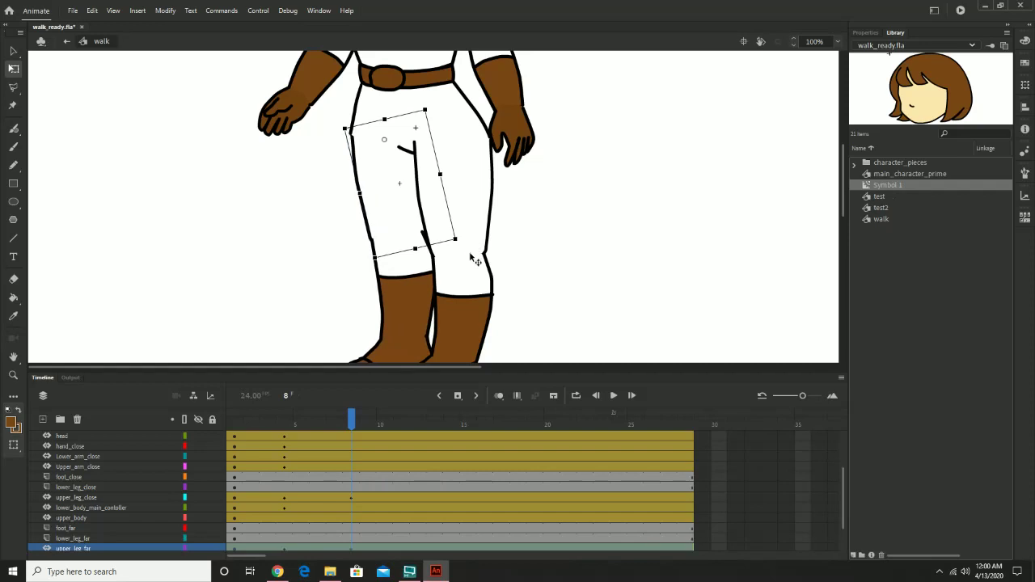
Rotate Upper_arm_close forward from the shoulder and hand_close slightly backward from the wrist at frame 8.
scroll(594, 154, up, 5)
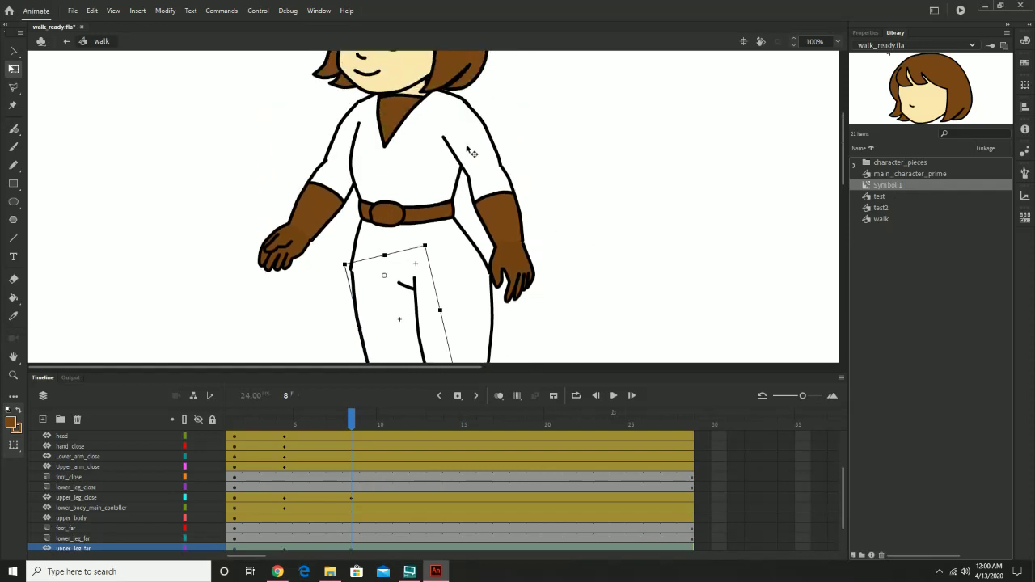
click(472, 153)
drag(510, 187, 498, 217)
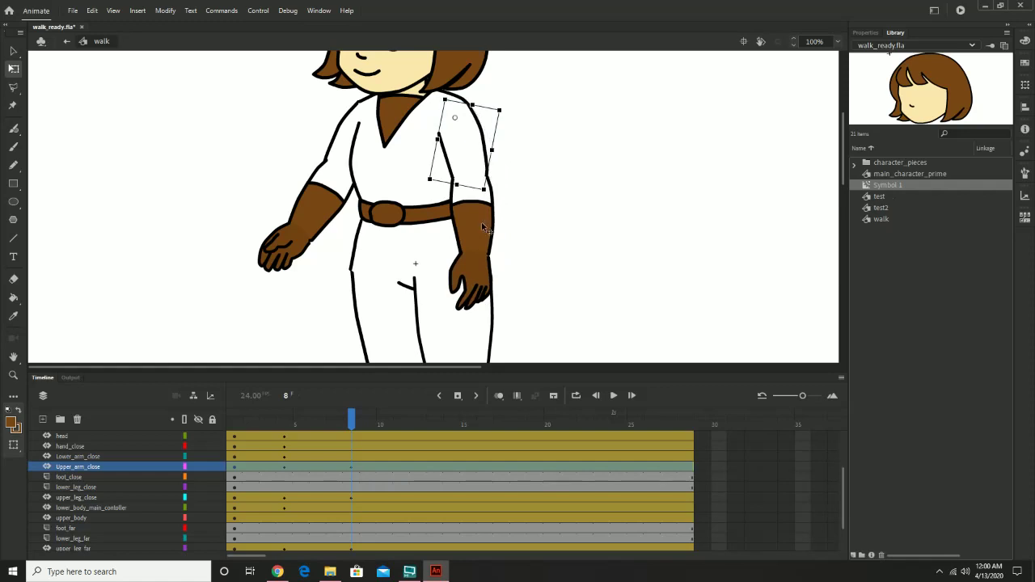
click(478, 224)
click(478, 280)
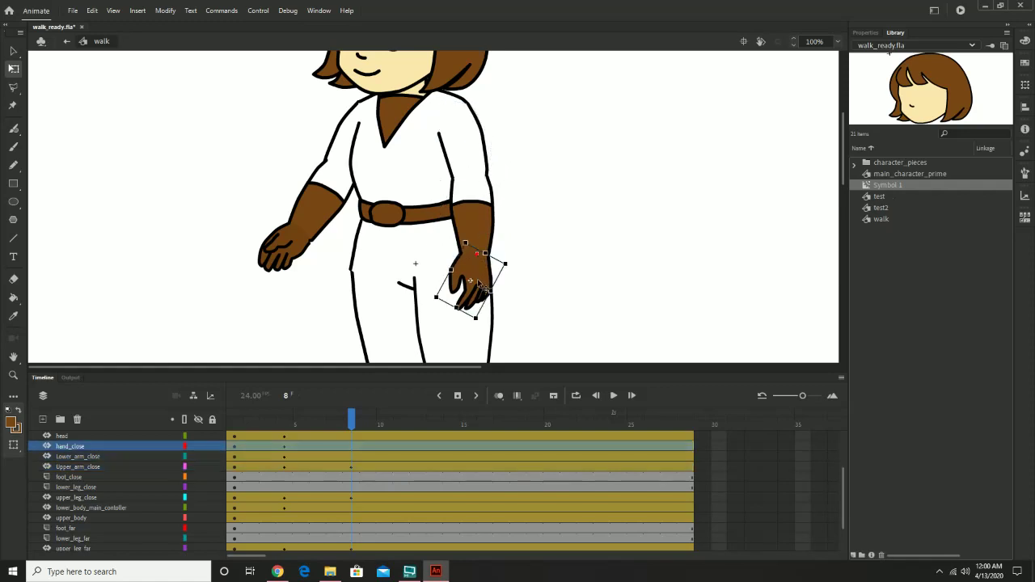
drag(515, 272, 516, 260)
Rotate upper_arm_far backward from the shoulder and Lower_arm_close forward from the elbow at frame 8.
click(382, 160)
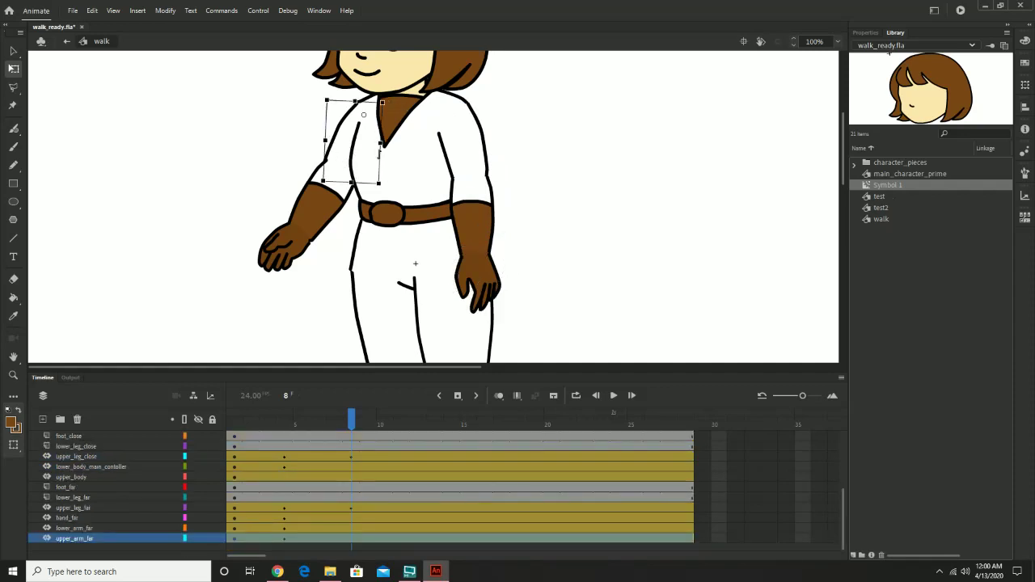
drag(386, 192, 411, 200)
click(472, 217)
drag(529, 194, 532, 199)
Swing the far arm further backward toward the body and rotate hand_far slightly forward at frame 8.
click(326, 254)
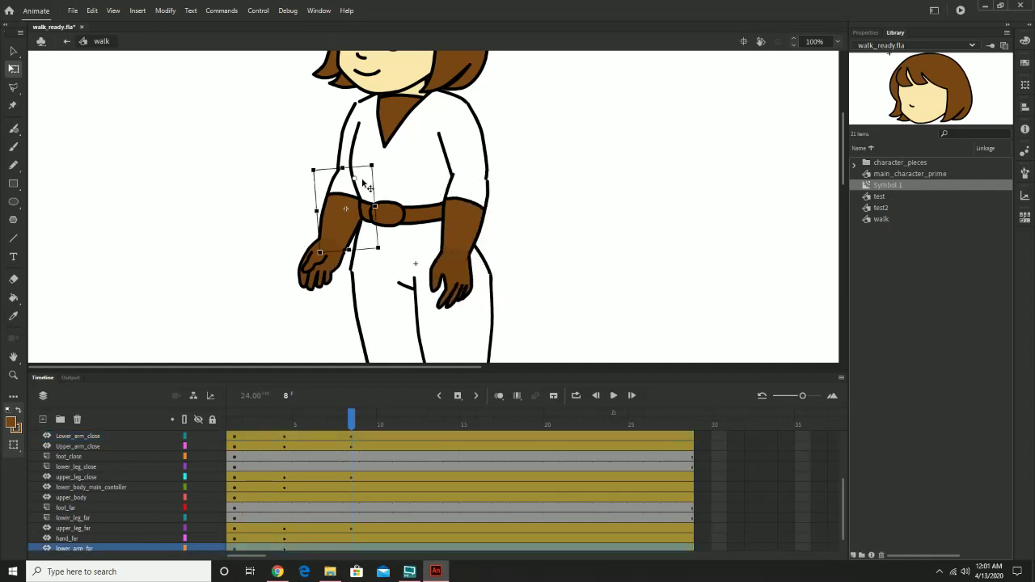
drag(378, 168, 423, 180)
click(353, 136)
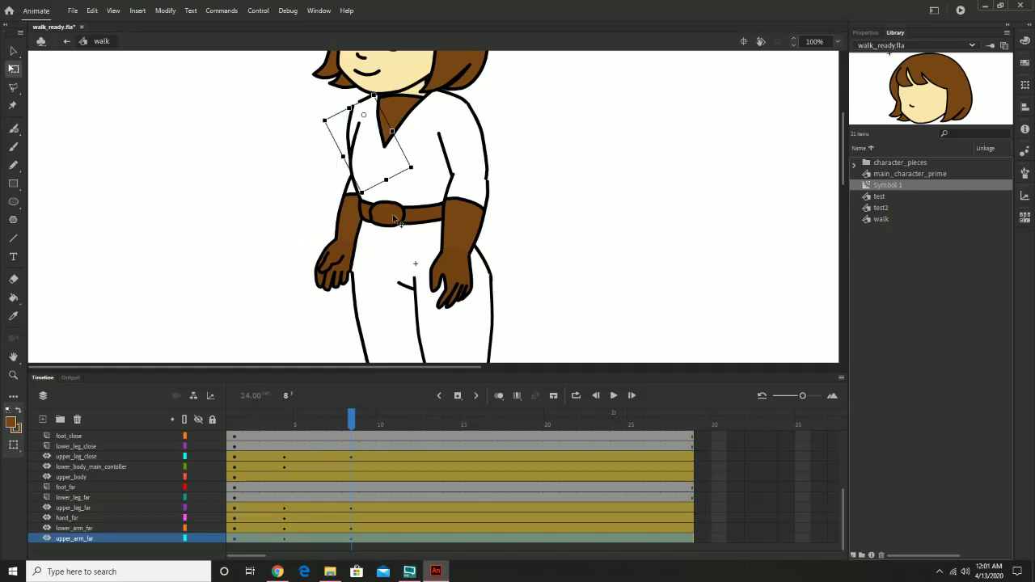
click(339, 268)
drag(374, 246, 382, 252)
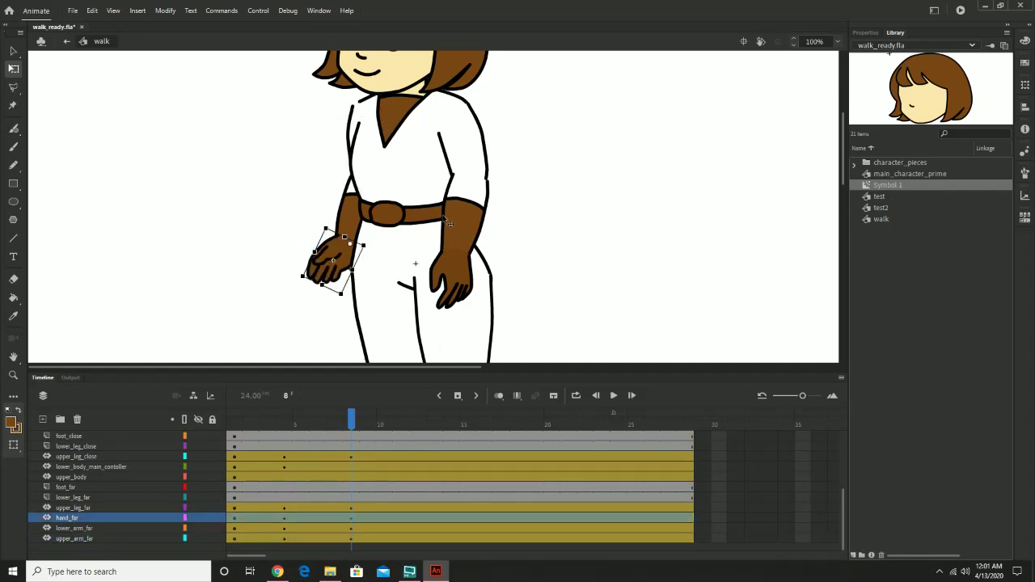
Tilt the head slightly forward from the neck at frame 8.
drag(532, 126, 538, 189)
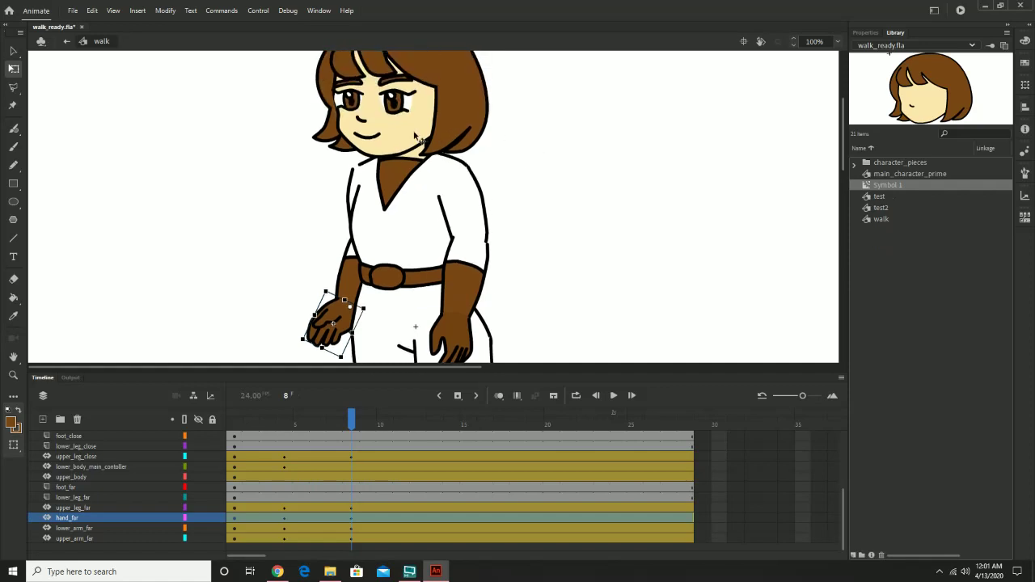
click(415, 137)
drag(314, 166, 331, 175)
drag(554, 305, 587, 246)
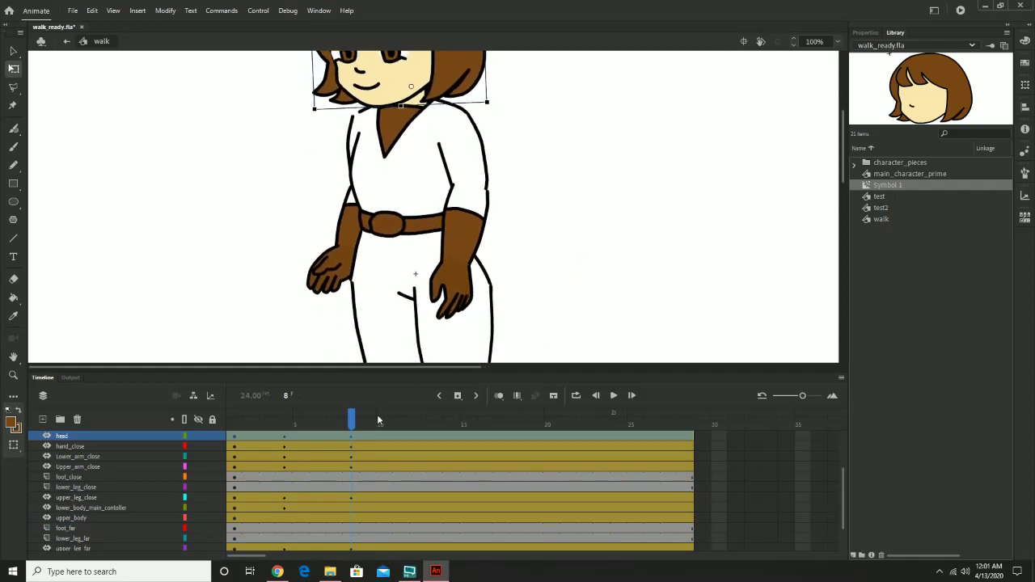
Scrub around frame 8 and inspect the forearm, far hand and upper leg parts in the pose.
drag(353, 427, 350, 461)
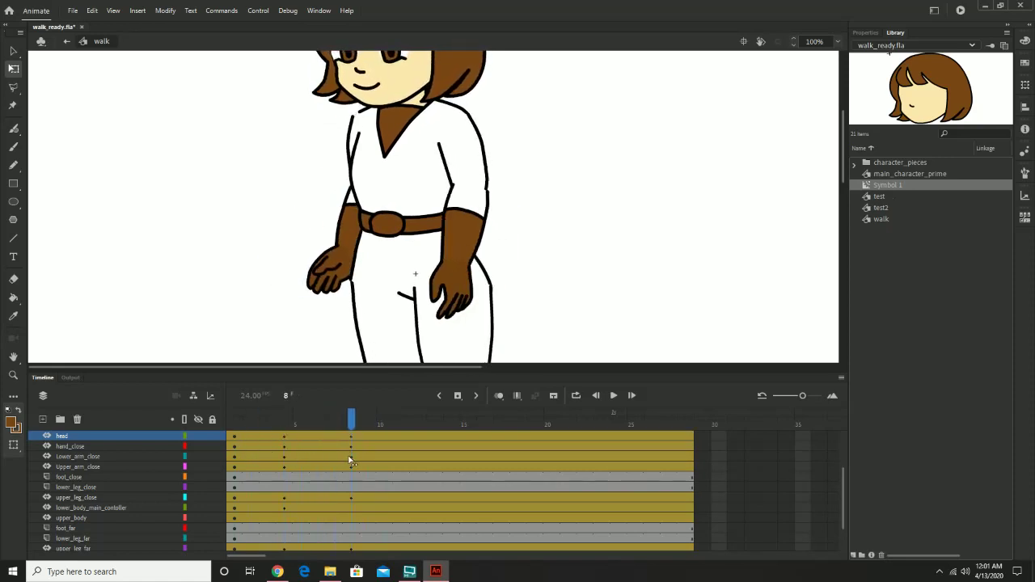
click(451, 261)
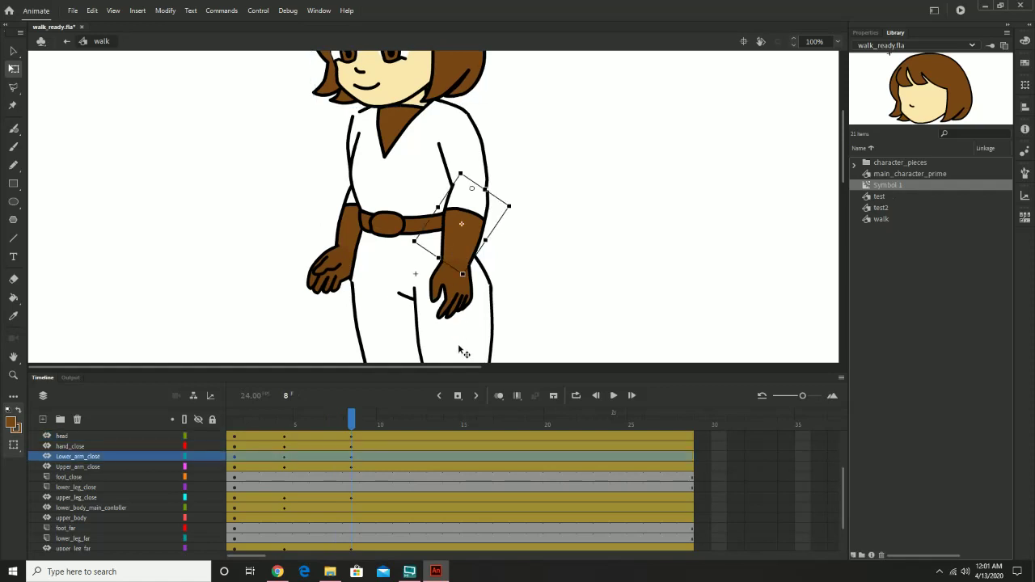
click(352, 233)
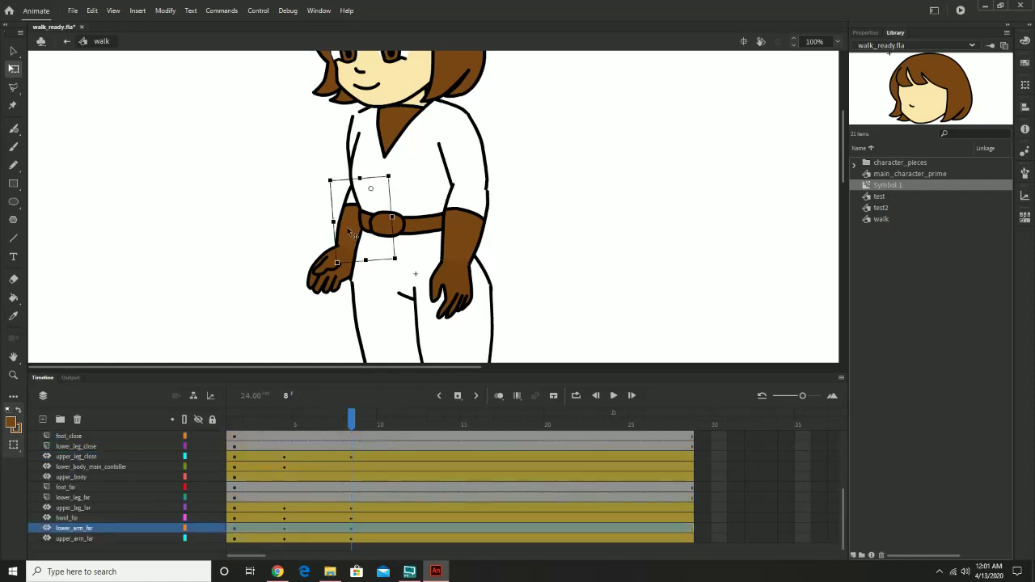
click(339, 279)
click(380, 330)
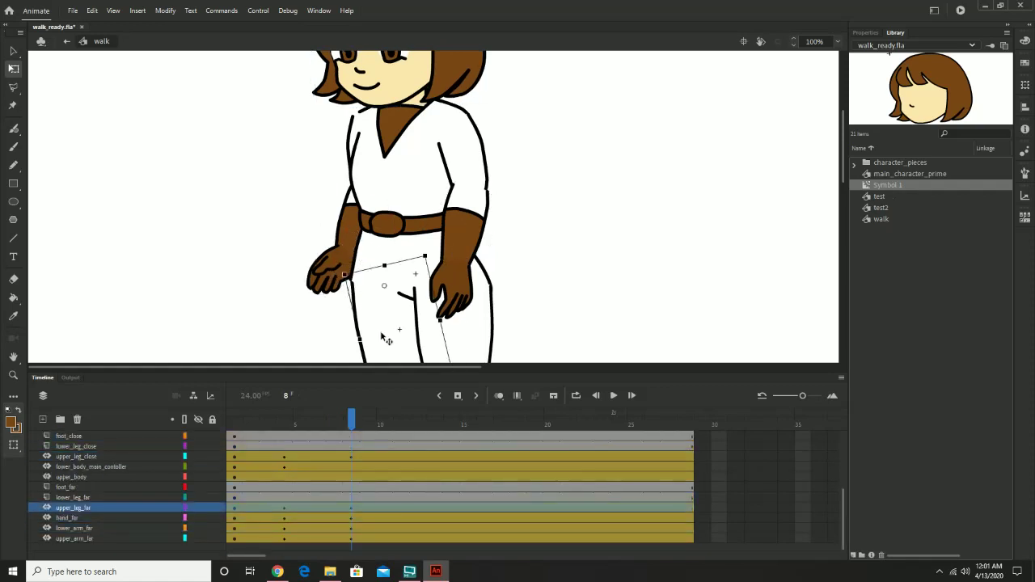
click(466, 335)
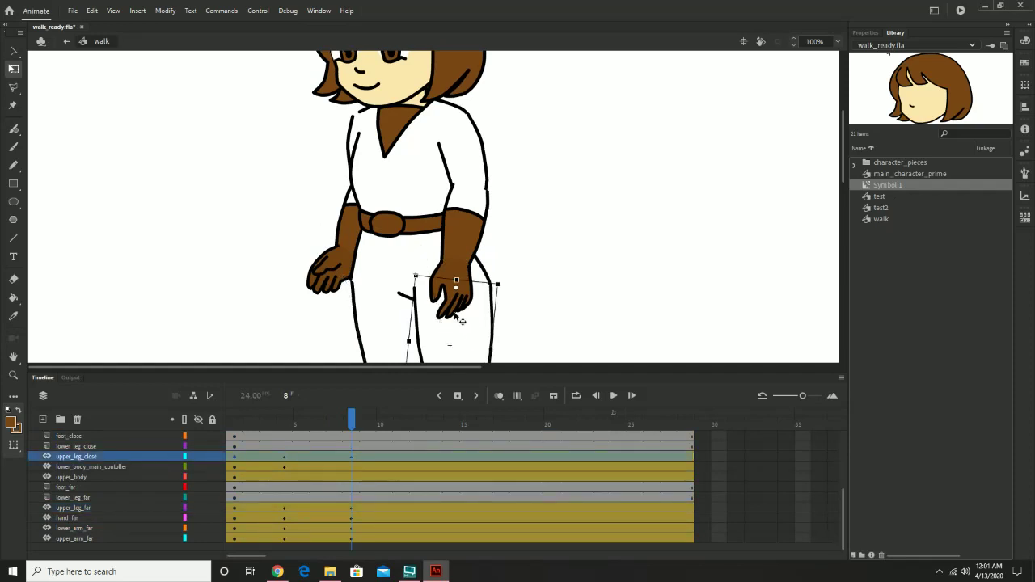
Try tilting the whole body by rotating lower_body_main_contoller at frame 8, returning it to upright.
click(357, 467)
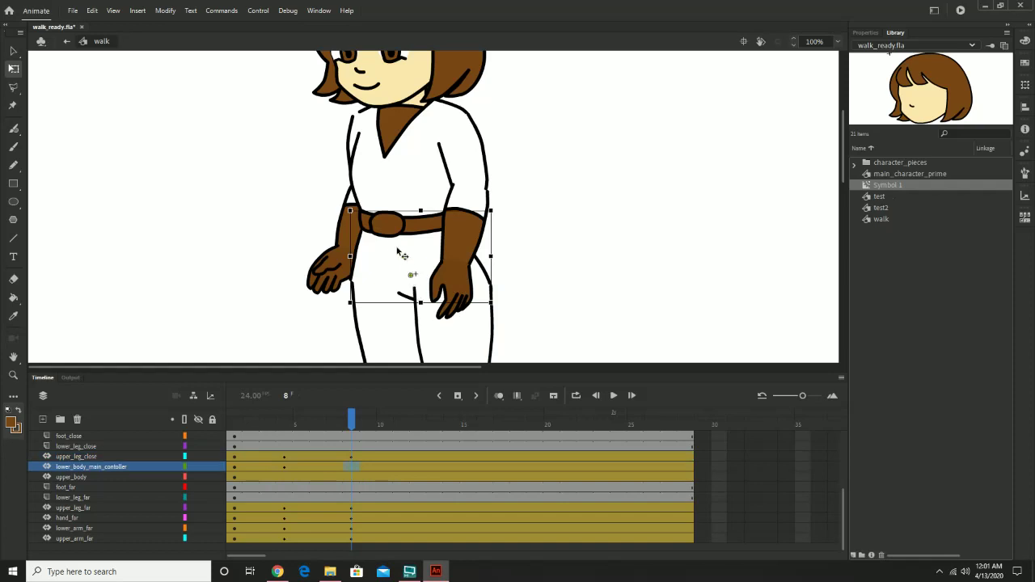
drag(501, 216, 526, 251)
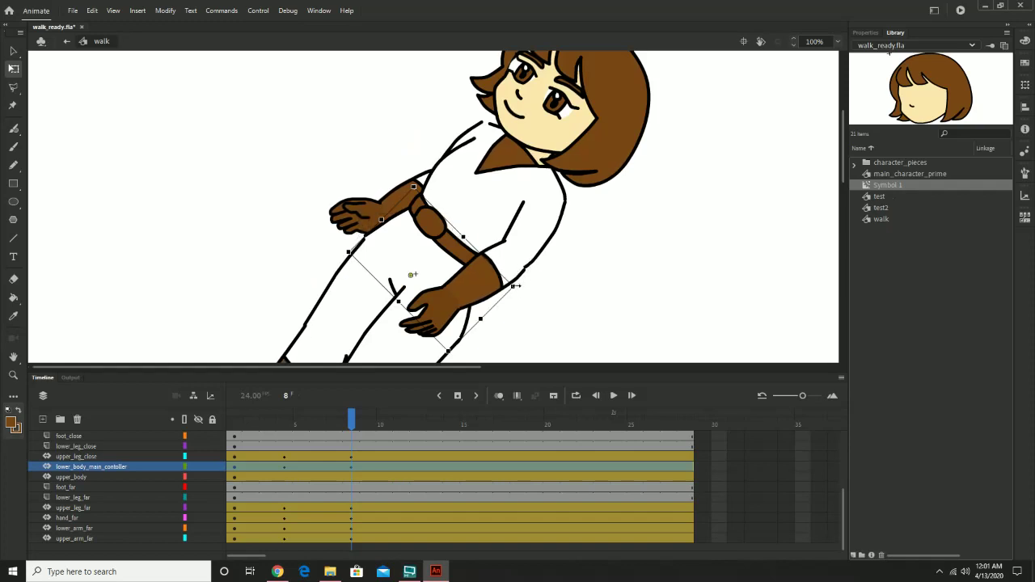
drag(522, 294, 490, 241)
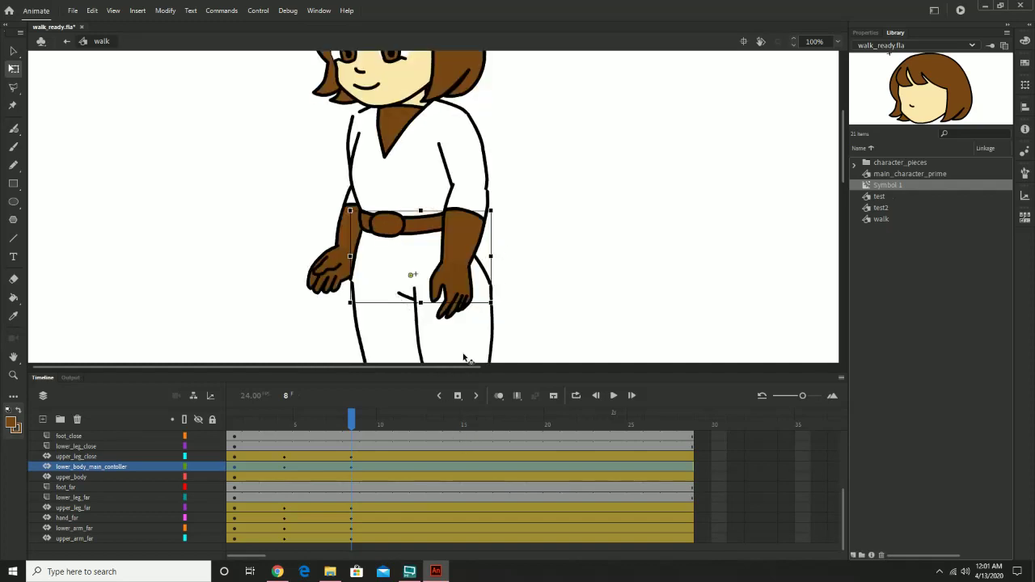
scroll(536, 156, up, 3)
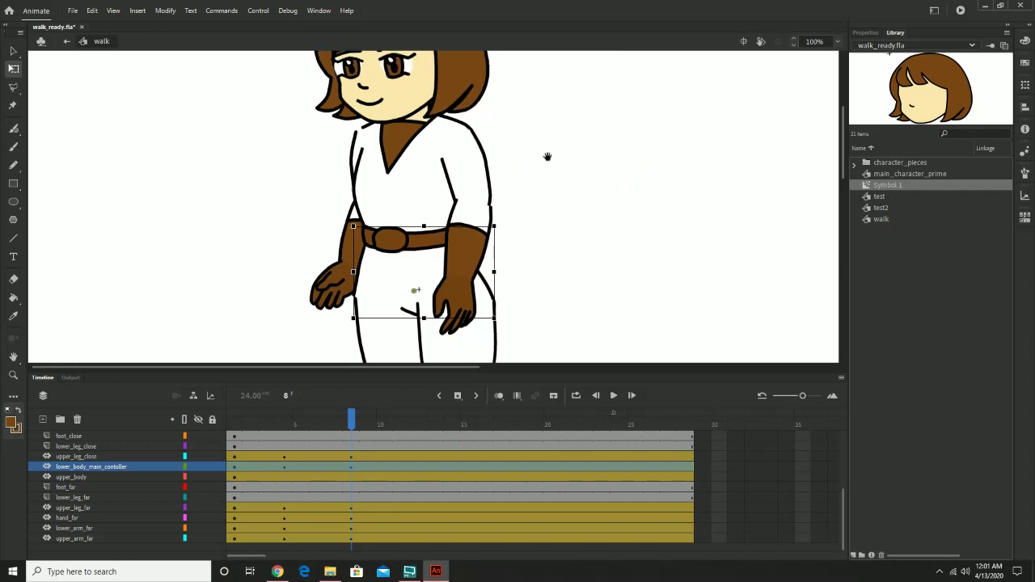
scroll(555, 175, down, 3)
scroll(568, 181, down, 8)
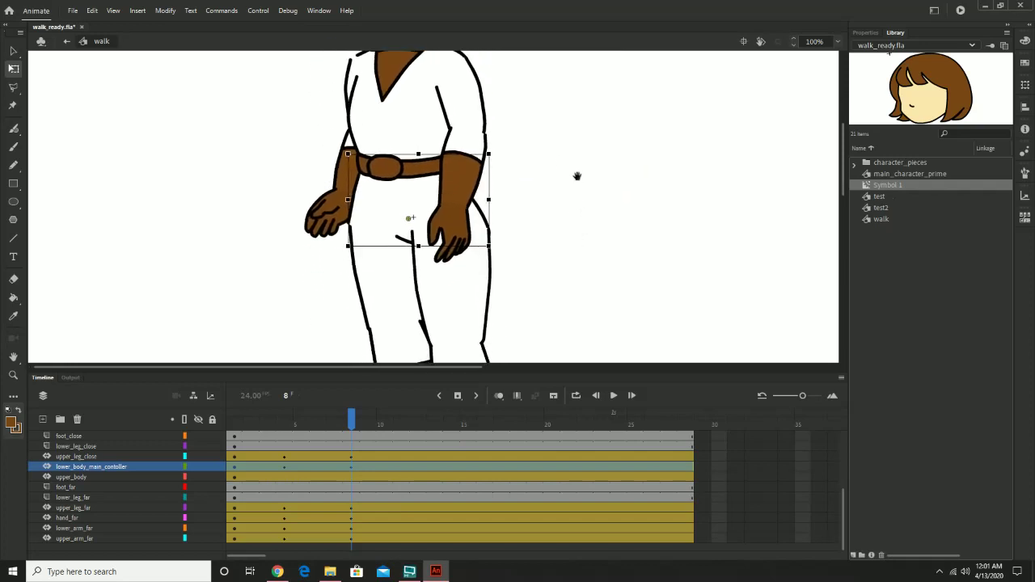
scroll(589, 190, up, 5)
drag(600, 279, 600, 292)
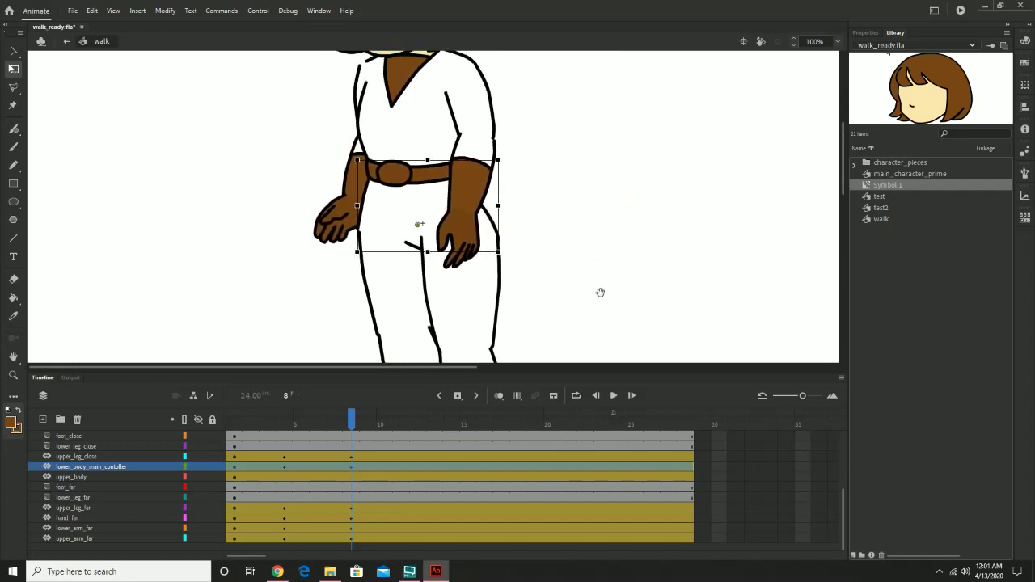
Check the online walk cycle reference and examine both upper legs in the frame 1 pose.
drag(361, 431, 379, 468)
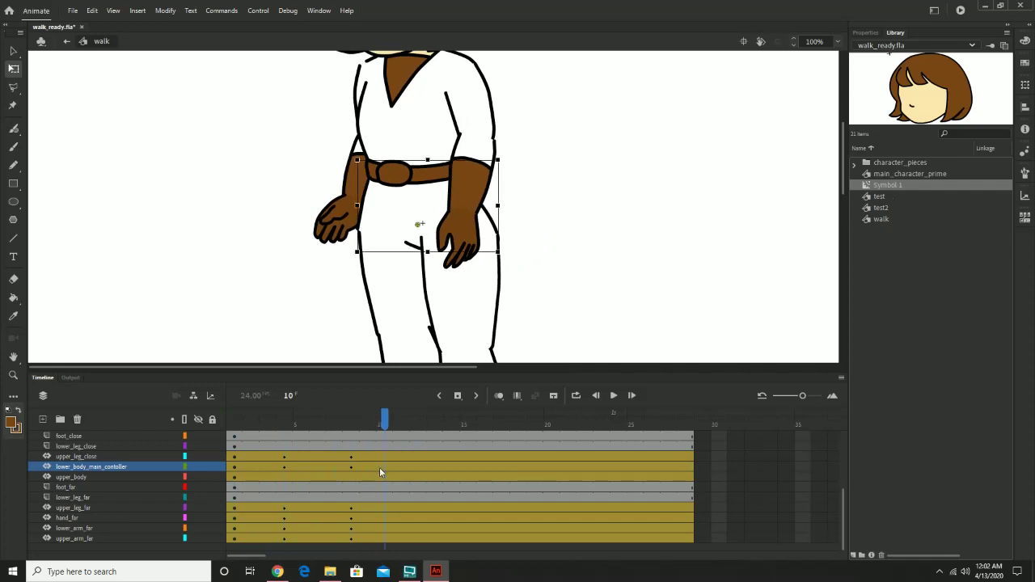
click(277, 572)
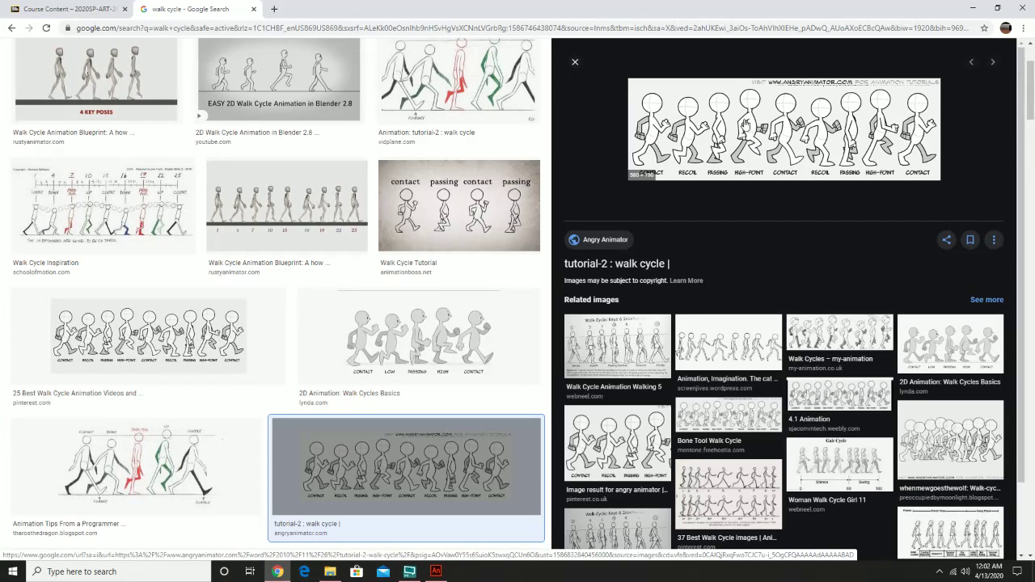
click(436, 571)
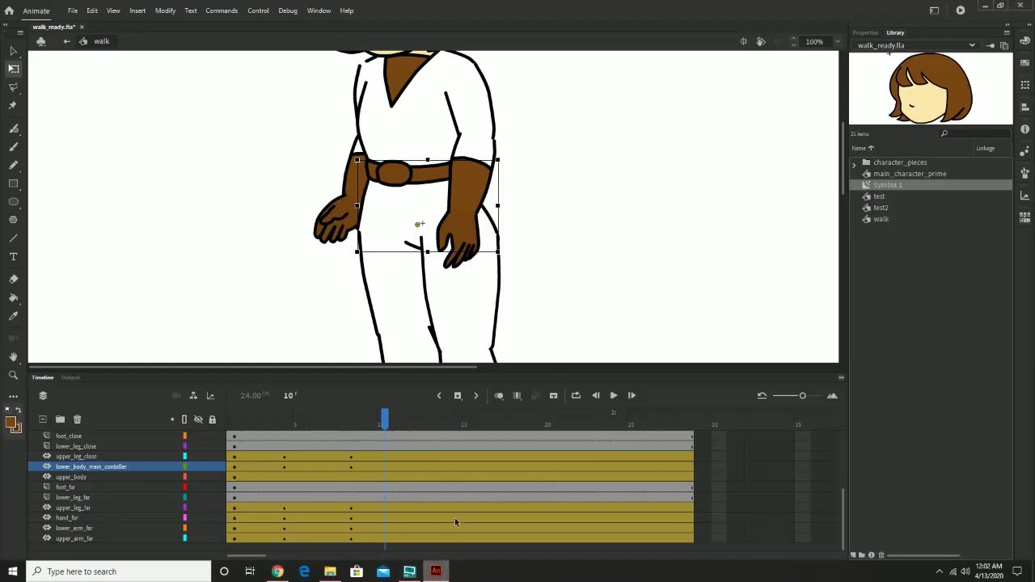
click(482, 281)
drag(564, 270, 559, 124)
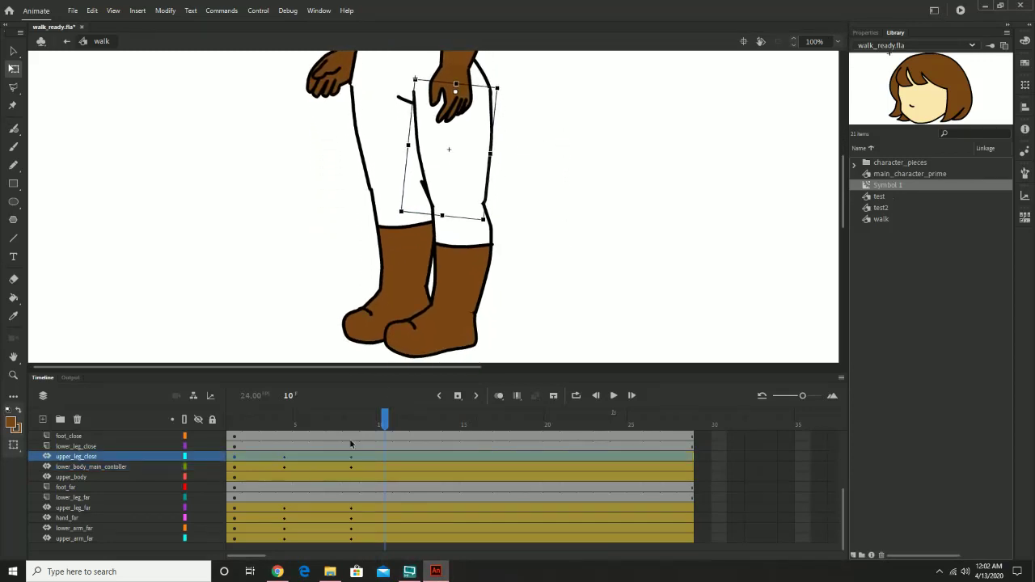
drag(386, 420, 235, 419)
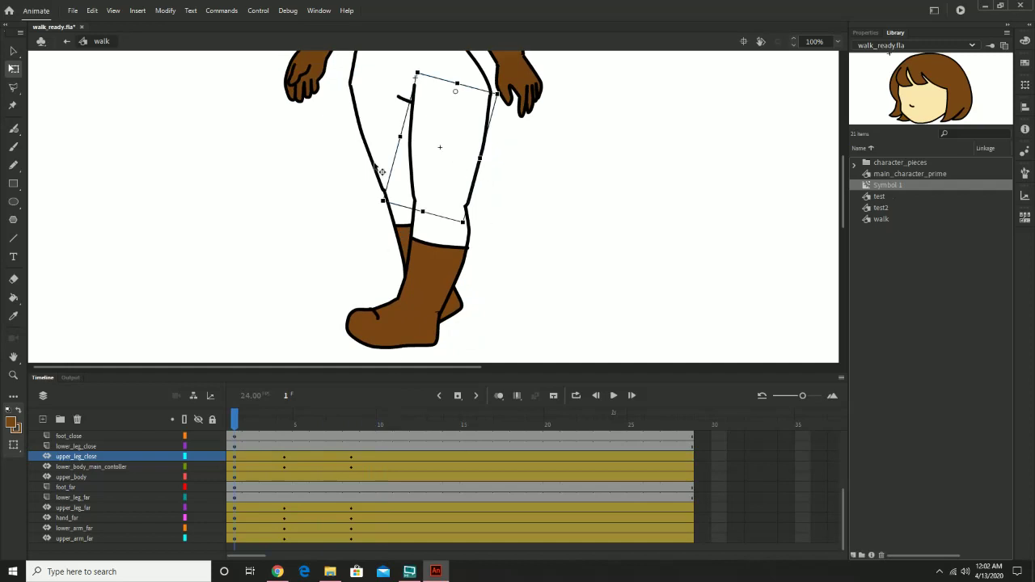
click(369, 121)
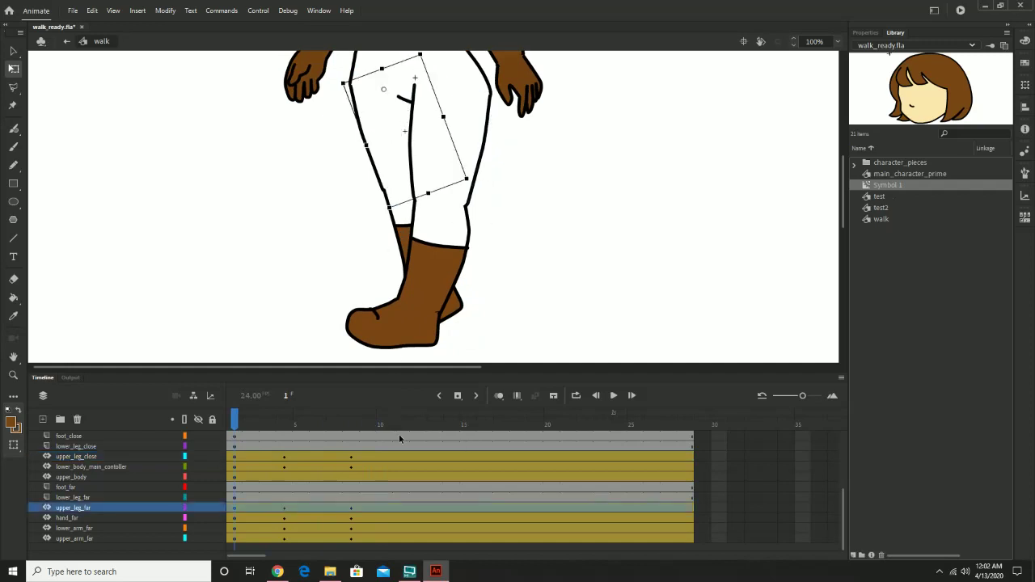
At frame 12, rotate upper_leg_far forward and upper_leg_close backward from the hips.
drag(405, 428, 418, 429)
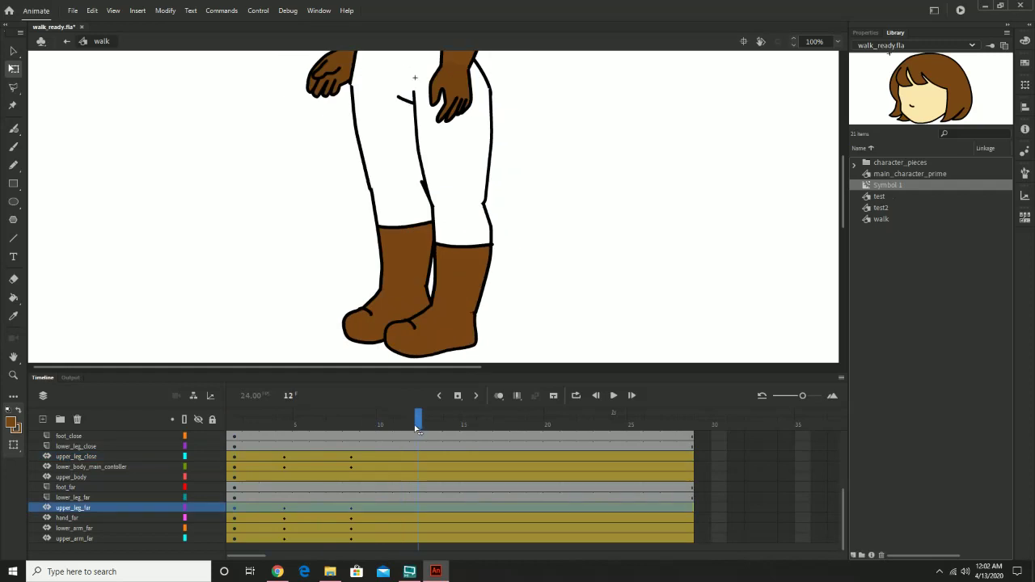
click(394, 189)
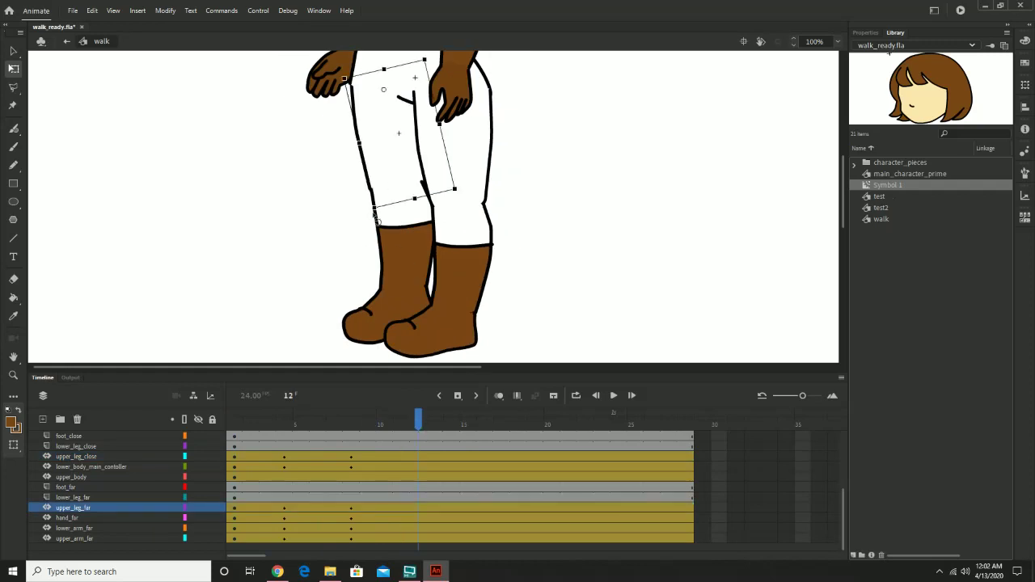
drag(371, 217, 361, 220)
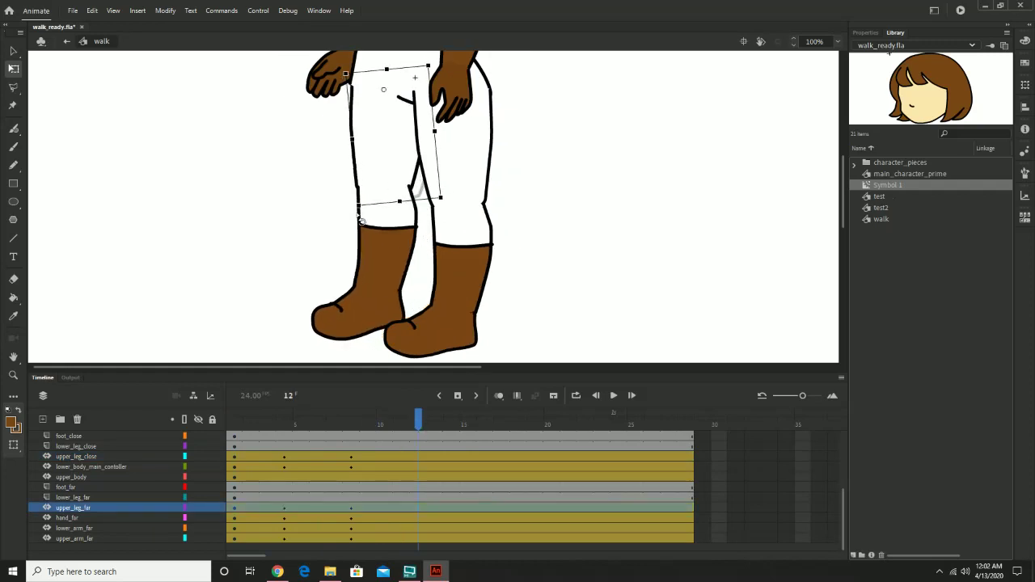
click(481, 150)
drag(483, 219, 506, 227)
Rotate Upper_arm_close forward from the shoulder and hand_close slightly forward from the wrist at frame 12.
drag(553, 131, 561, 291)
click(481, 142)
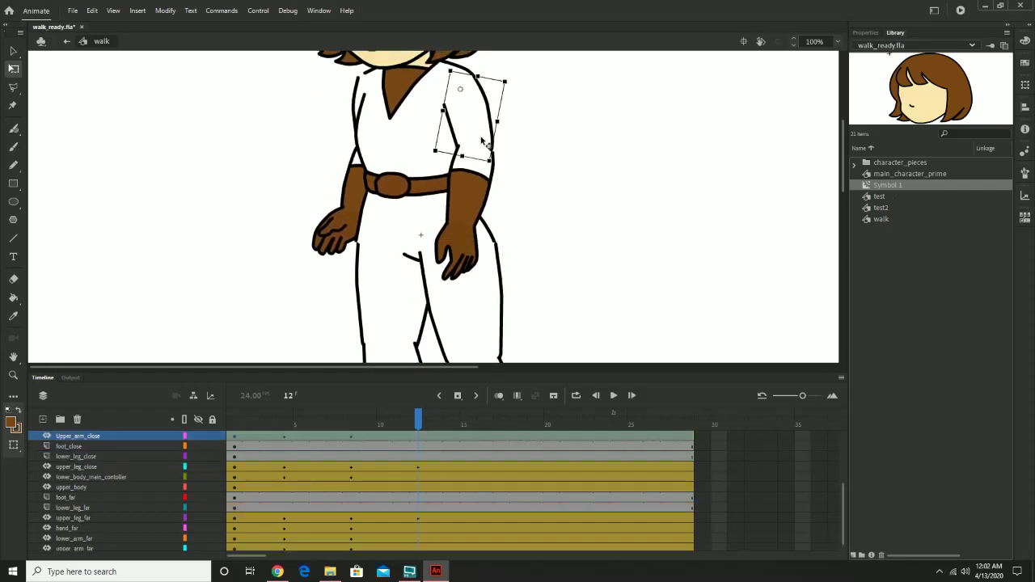
drag(495, 174, 483, 179)
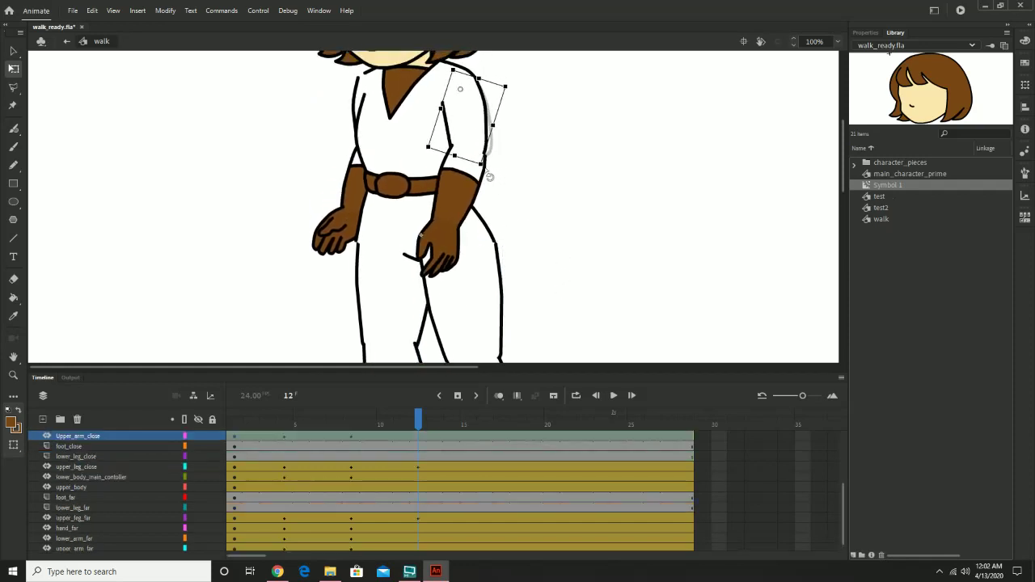
click(459, 191)
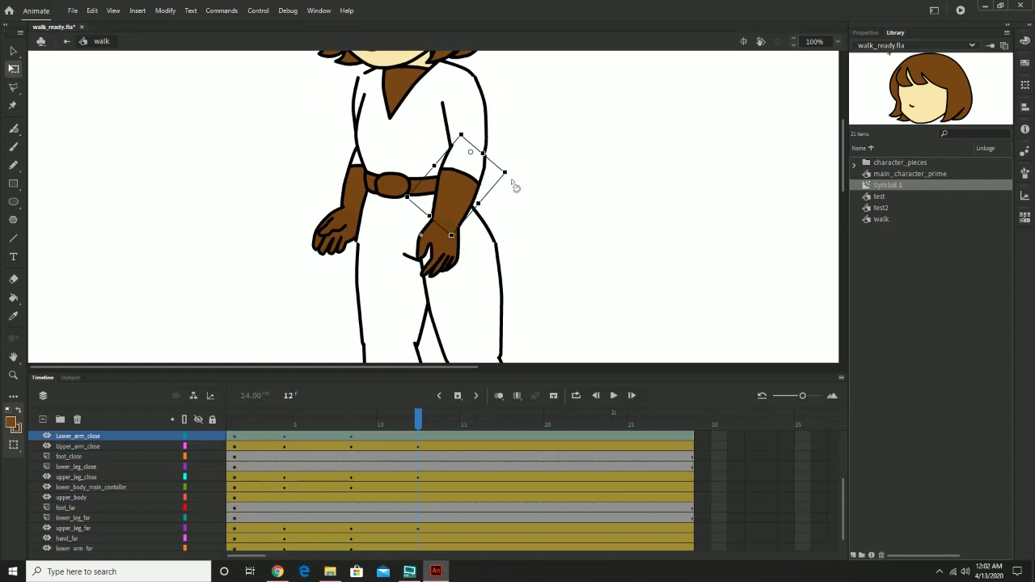
click(442, 243)
drag(488, 246, 491, 253)
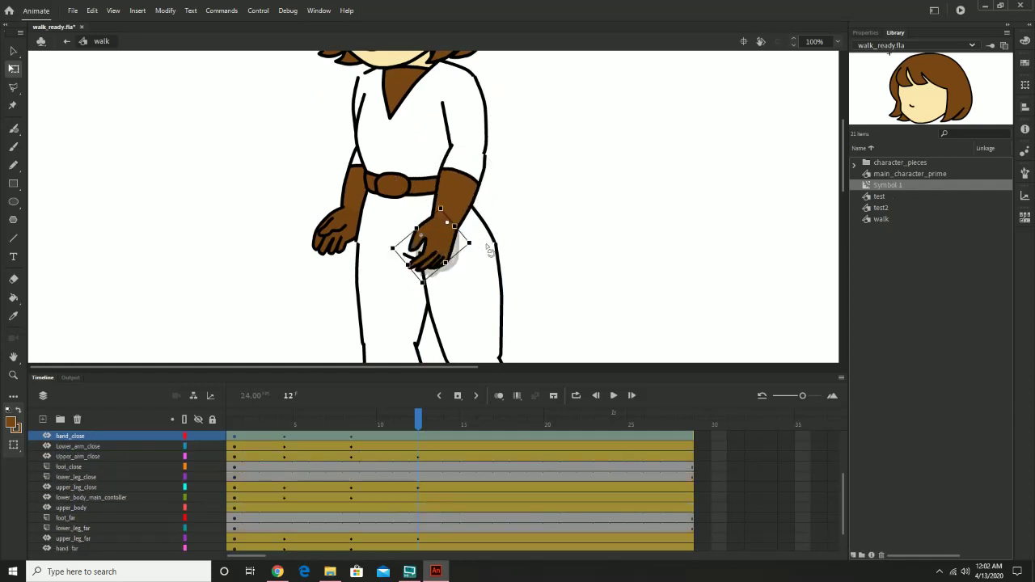
Swing upper_arm_far backward toward the body and rotate lower_arm_far slightly forward from the elbow at frame 12.
click(366, 96)
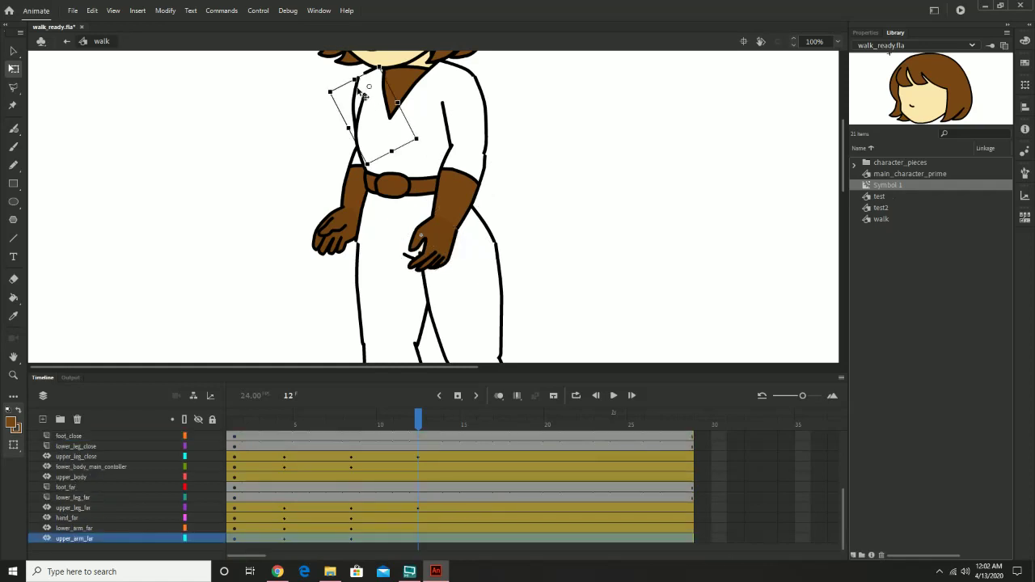
drag(431, 147, 437, 143)
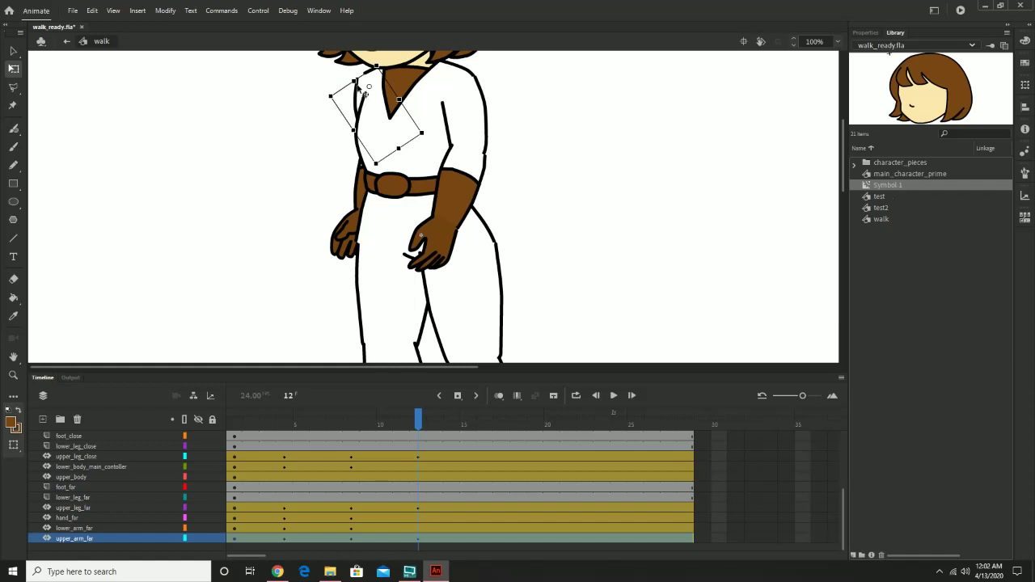
click(364, 187)
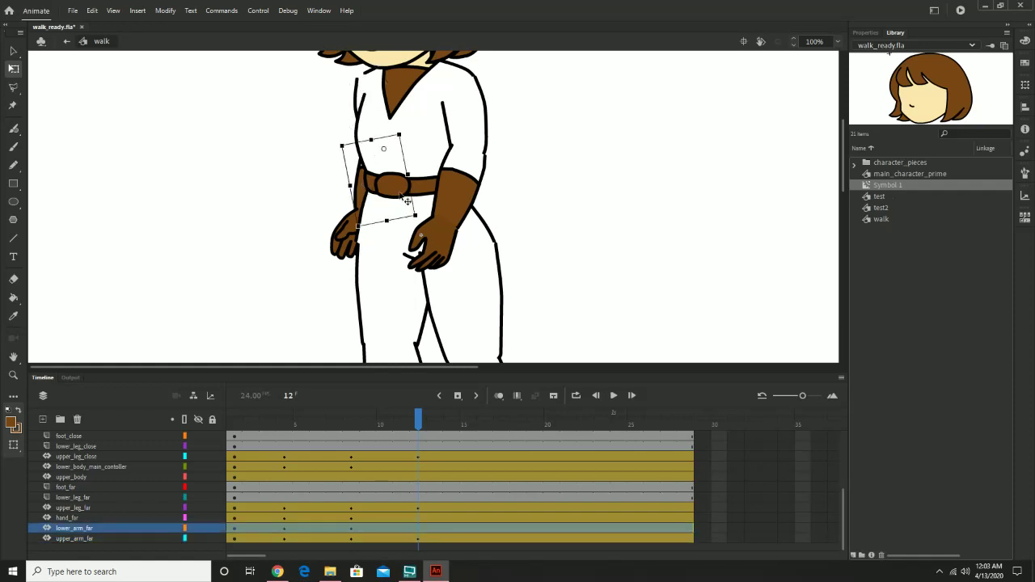
drag(421, 220, 404, 226)
click(336, 234)
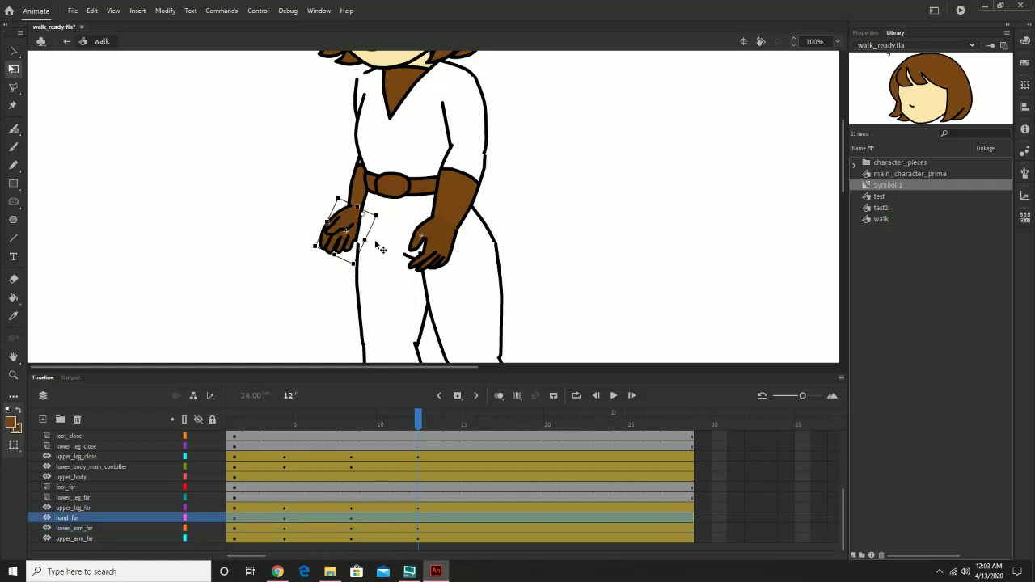
Shift upper_arm_far slightly inward at the shoulder and rotate hand_far back toward the body at frame 12.
click(367, 95)
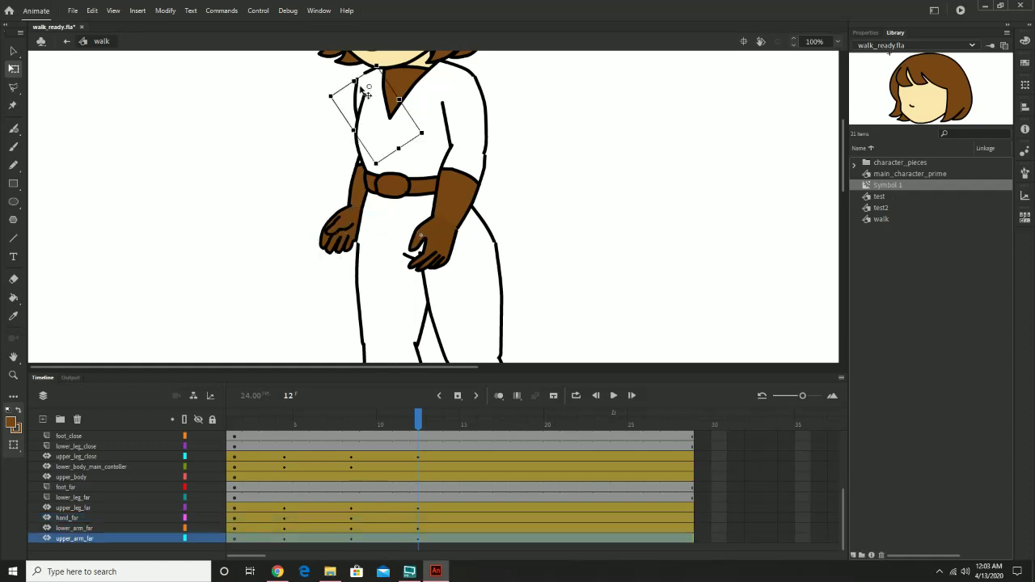
drag(367, 94, 371, 81)
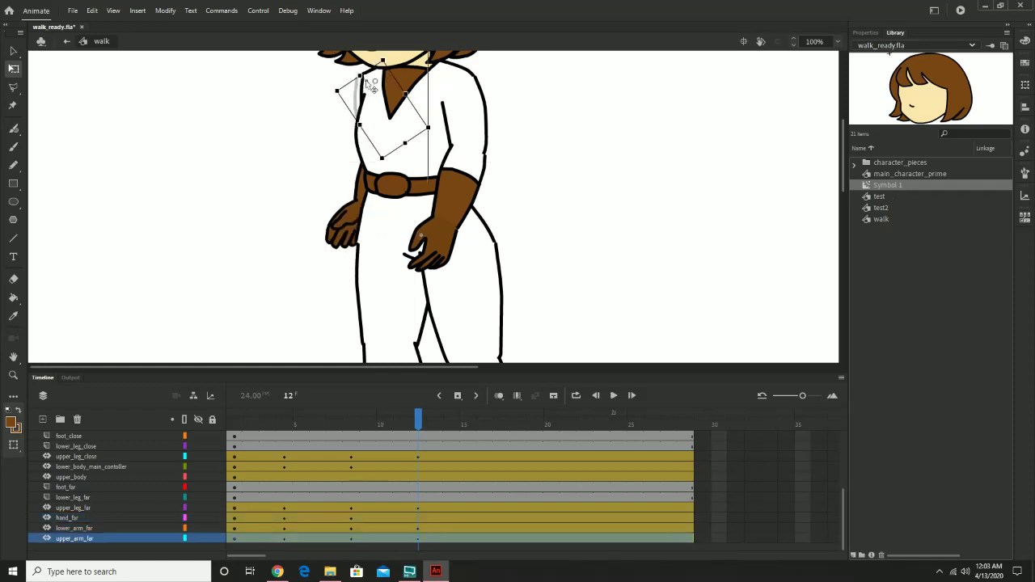
click(351, 226)
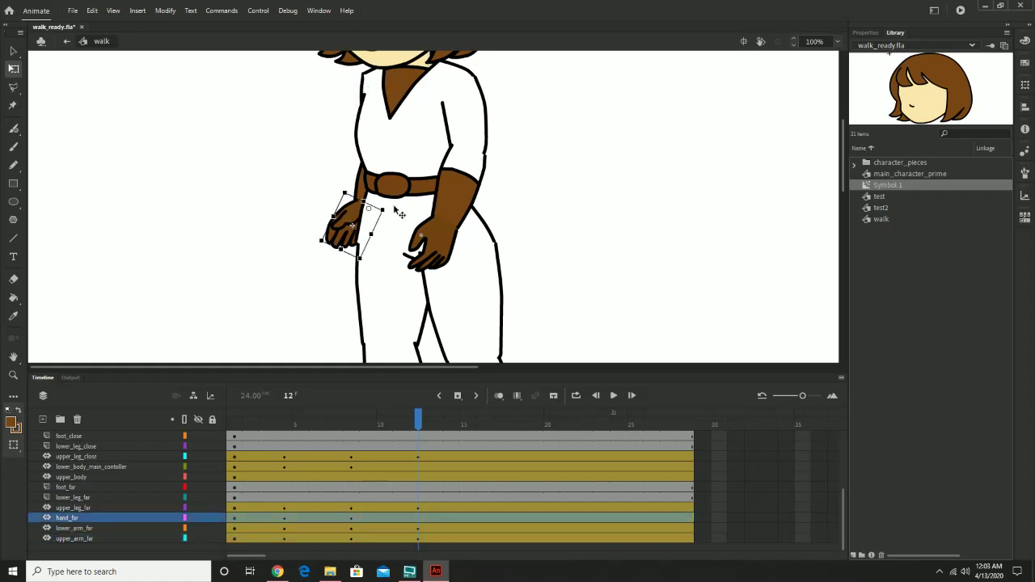
drag(391, 216, 395, 211)
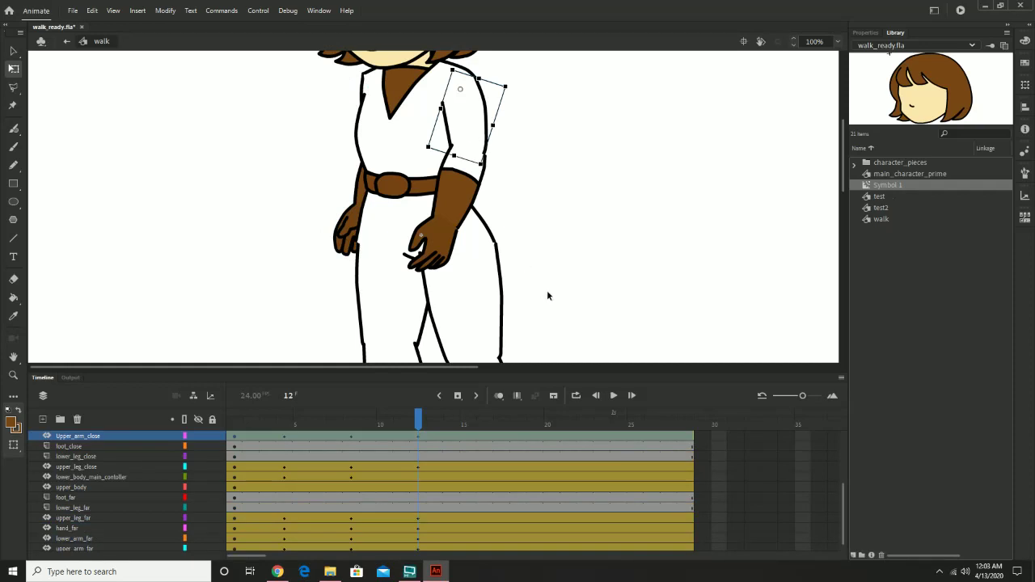
Using the walk cycle reference, widen the frame 12 stride by moving upper_leg_far further forward and upper_leg_close further back.
drag(408, 429, 420, 455)
click(279, 571)
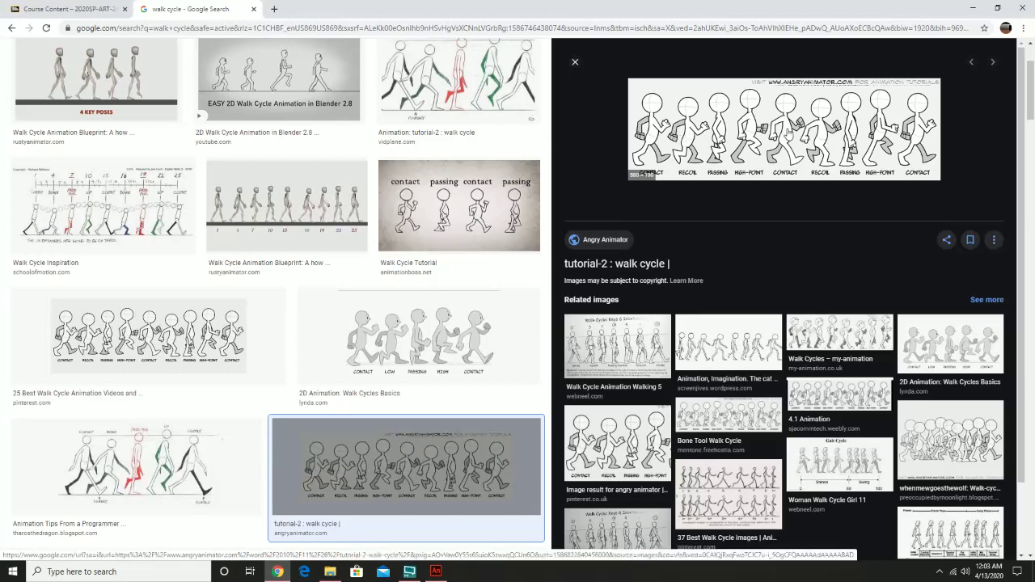
click(436, 571)
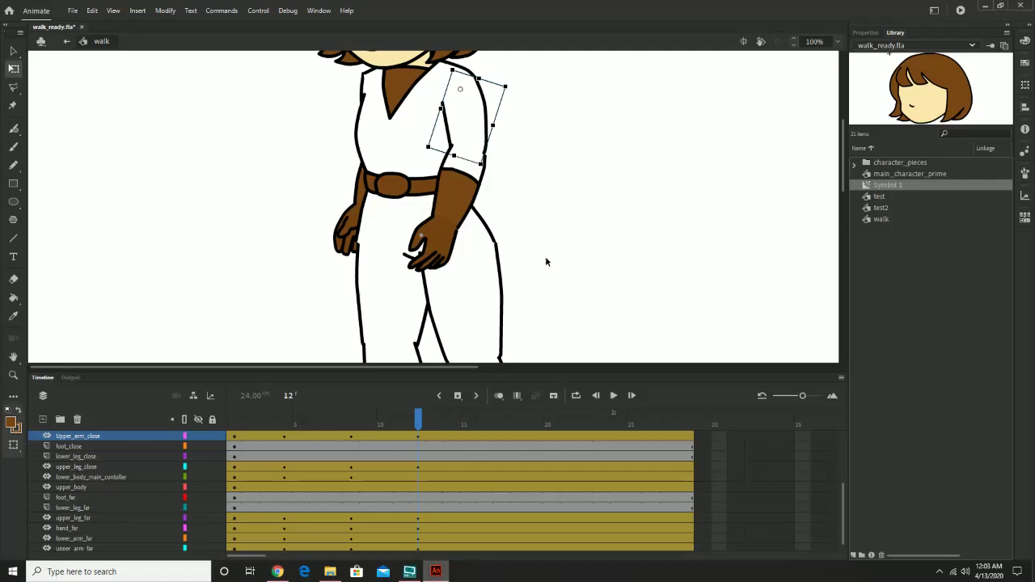
scroll(558, 275, down, 5)
scroll(598, 139, up, 1)
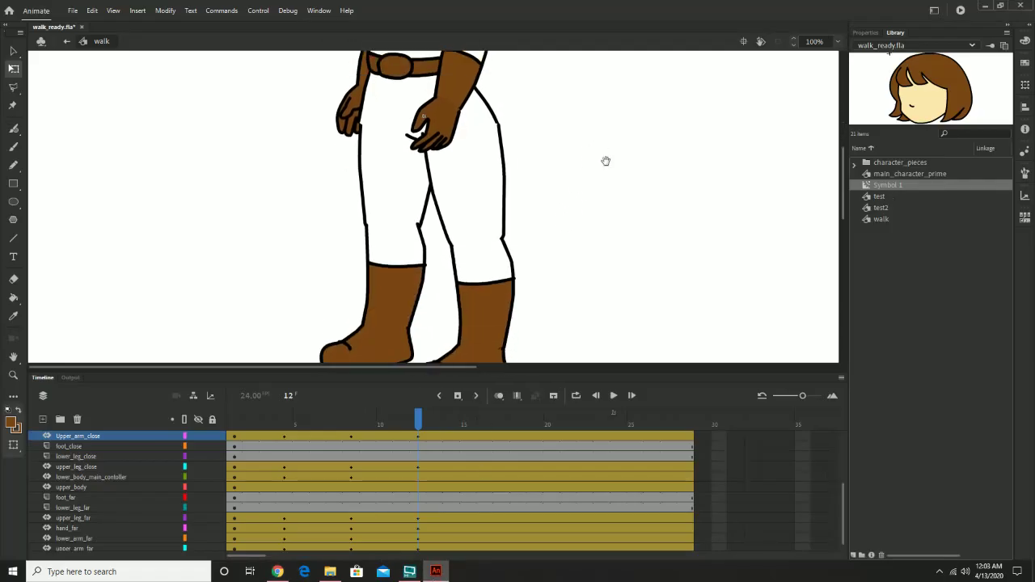
click(417, 186)
drag(443, 101, 438, 129)
drag(393, 174, 388, 188)
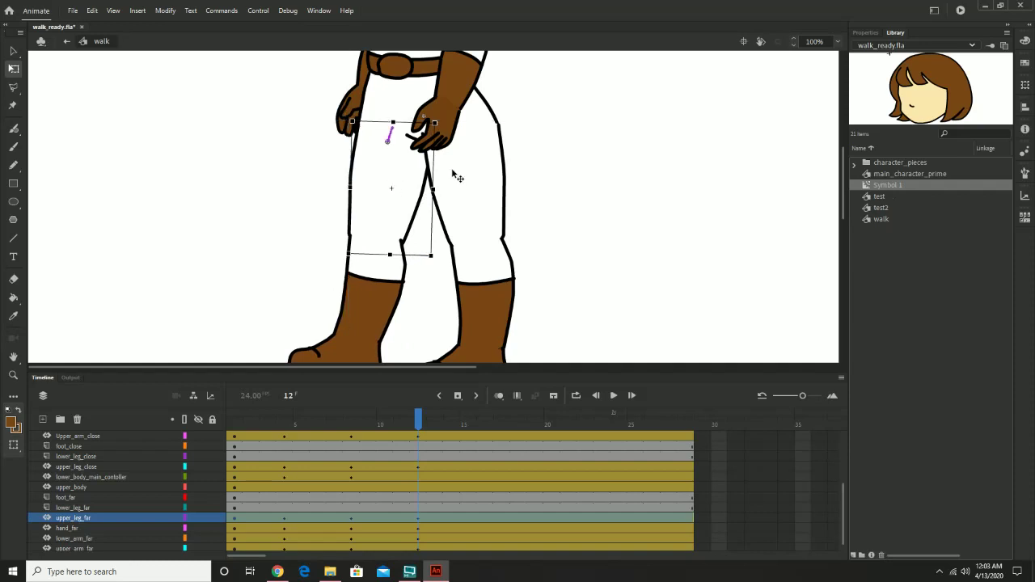
click(503, 176)
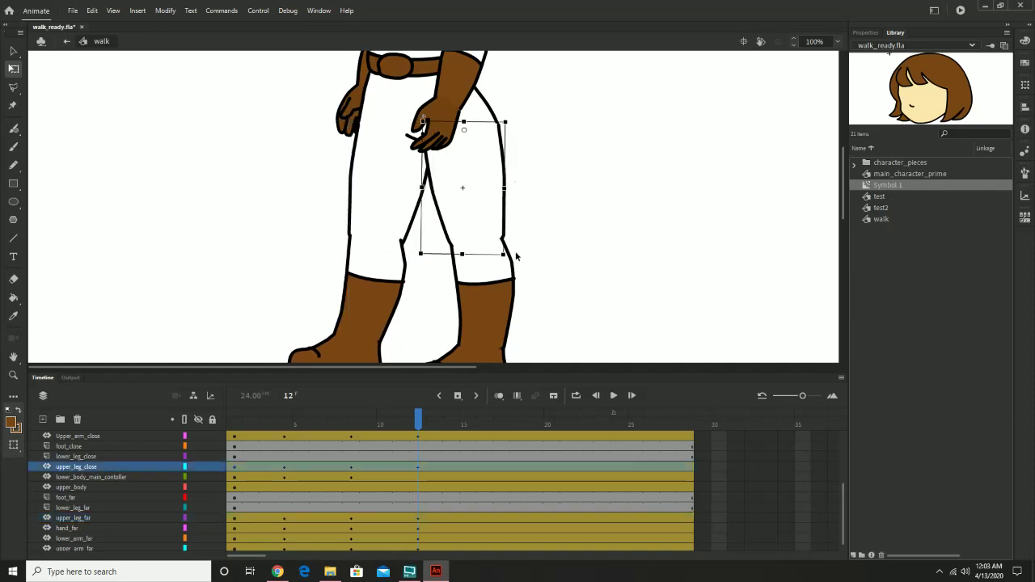
drag(513, 266, 520, 263)
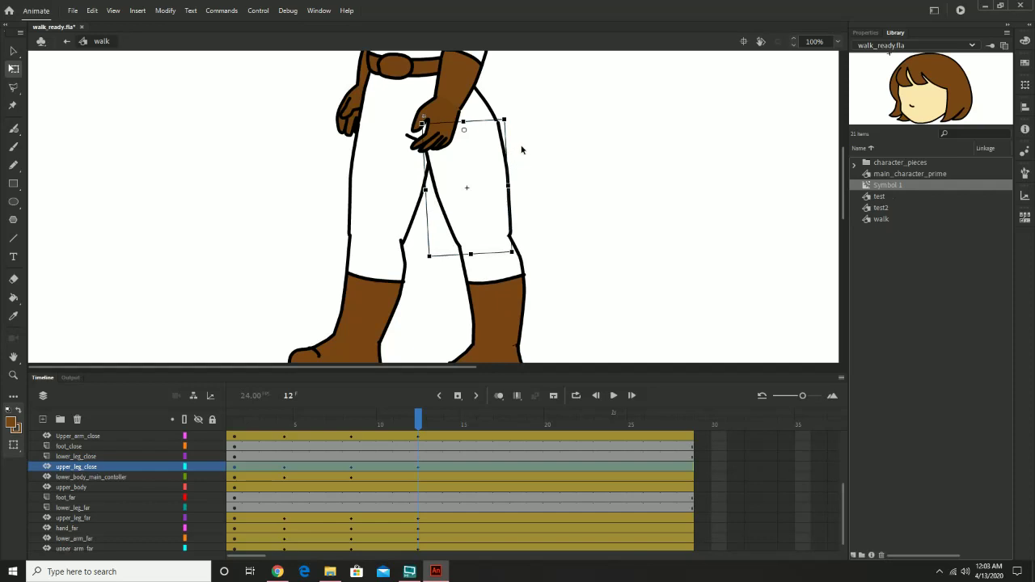
Rotate Upper_arm_close further forward from the shoulder at frame 12 to match the wider stride.
drag(548, 81, 550, 191)
click(469, 118)
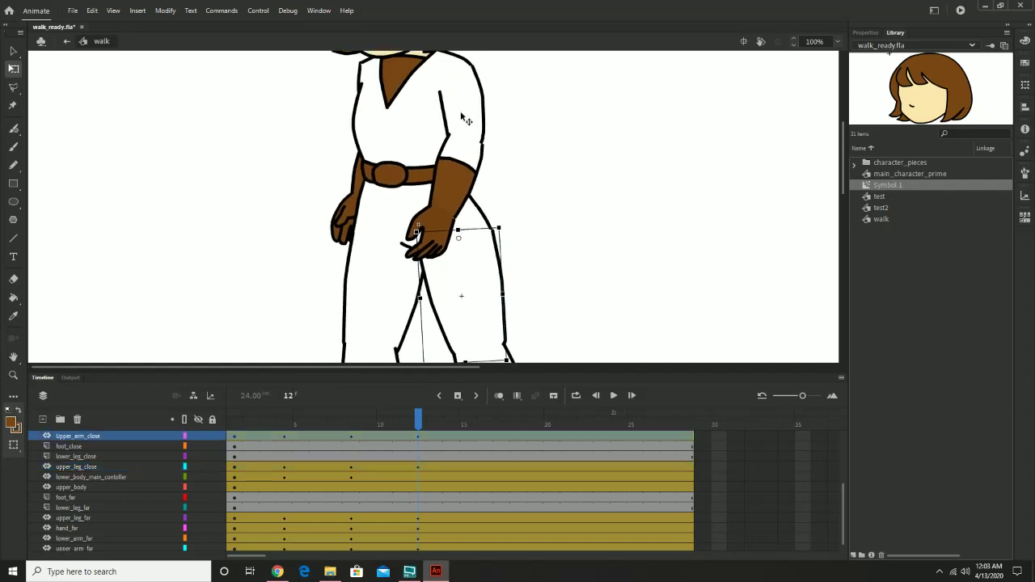
drag(514, 84, 519, 88)
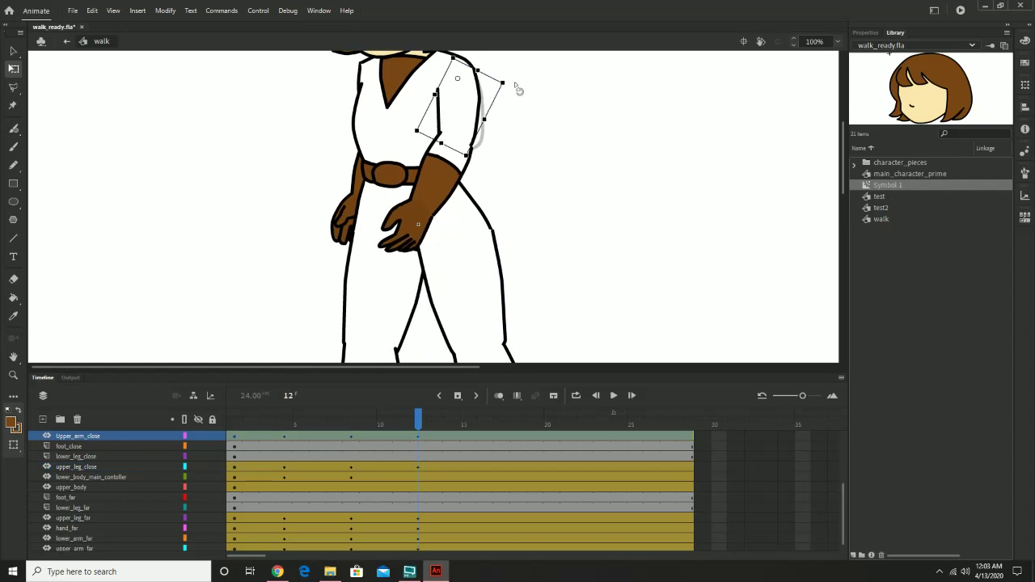
Rotate Lower_arm_close forward from the elbow and hand_close upward from the wrist at frame 12.
click(458, 167)
drag(500, 172, 501, 182)
click(401, 219)
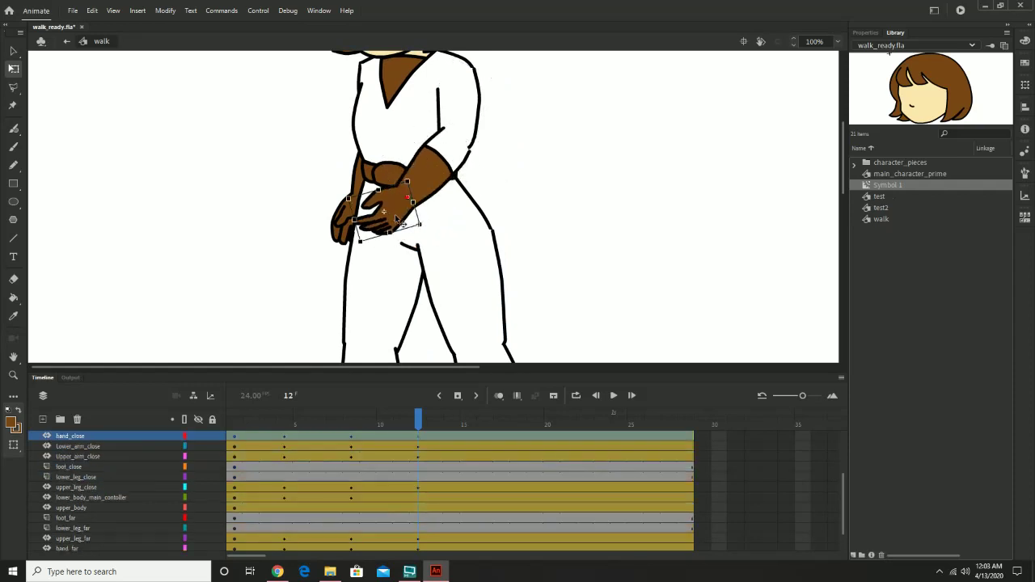
drag(431, 241, 427, 250)
mouse_move(418, 422)
mouse_down()
mouse_move(351, 421)
mouse_move(402, 421)
mouse_up()
click(417, 436)
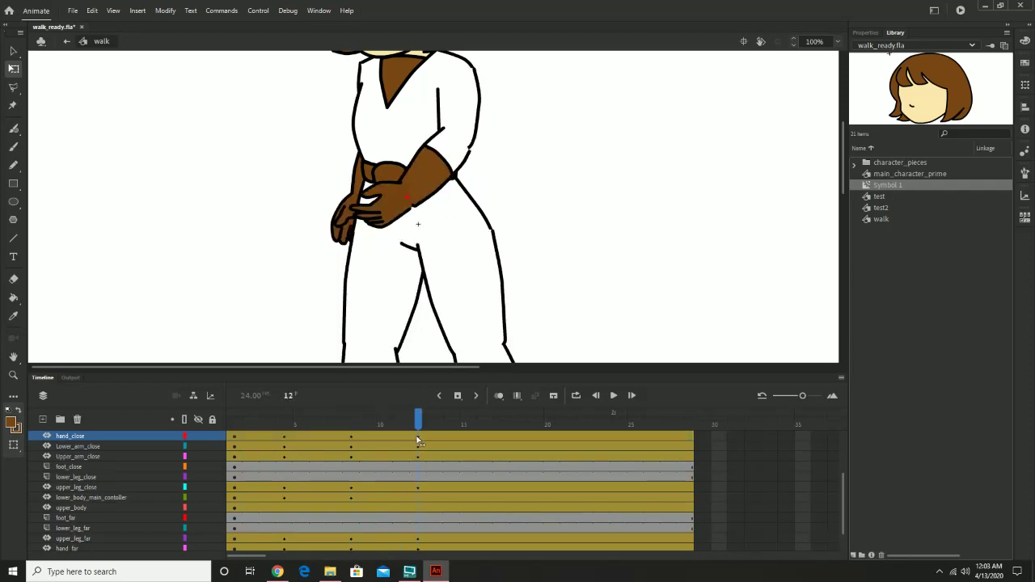
Nudge Lower_arm_close slightly up into Upper_arm_close at frame 12 so the sleeve outlines meet at the elbow.
click(448, 159)
drag(447, 159, 443, 156)
click(569, 156)
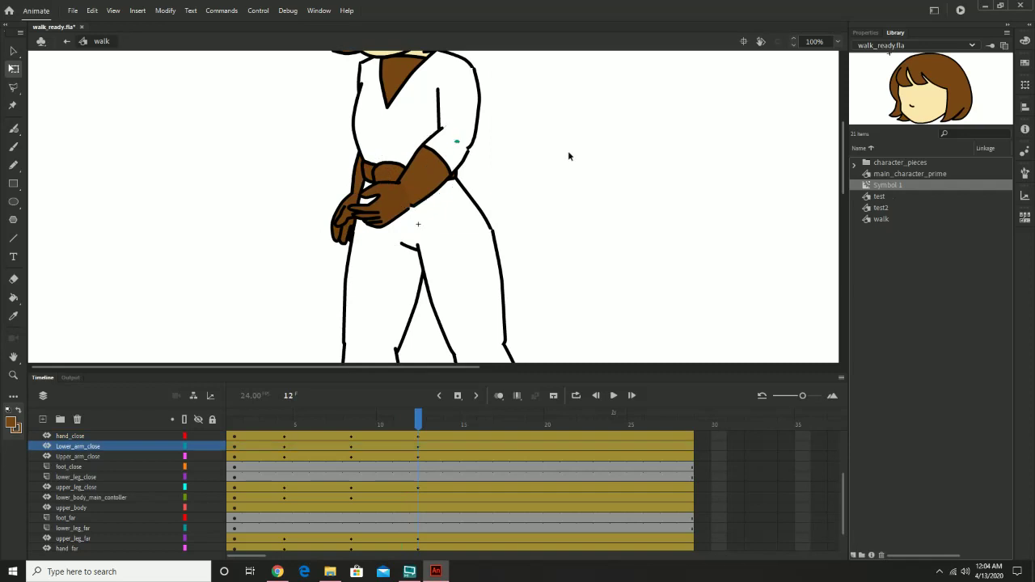
key(z)
click(499, 156)
drag(455, 169, 547, 190)
click(13, 70)
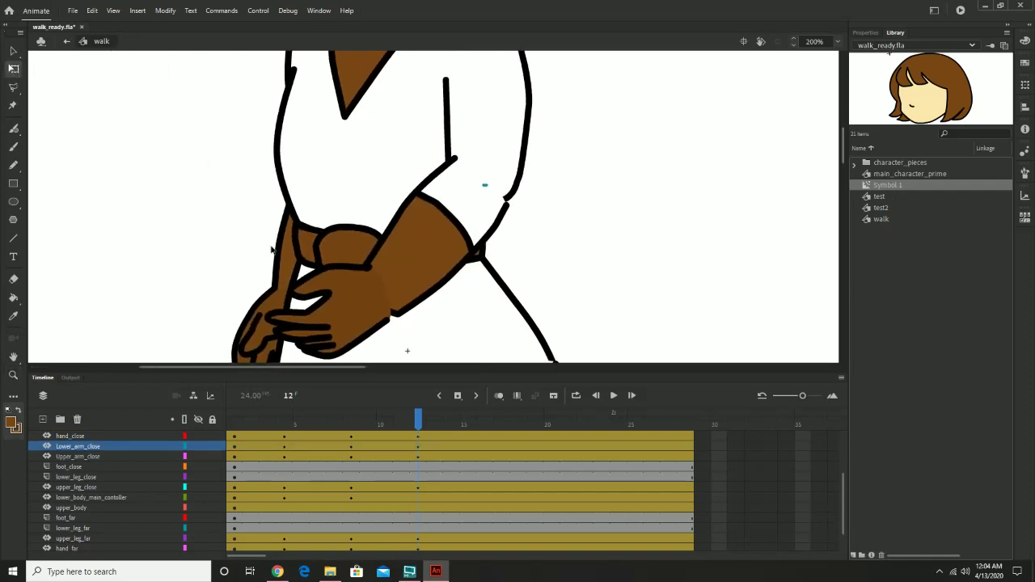
drag(456, 234, 452, 224)
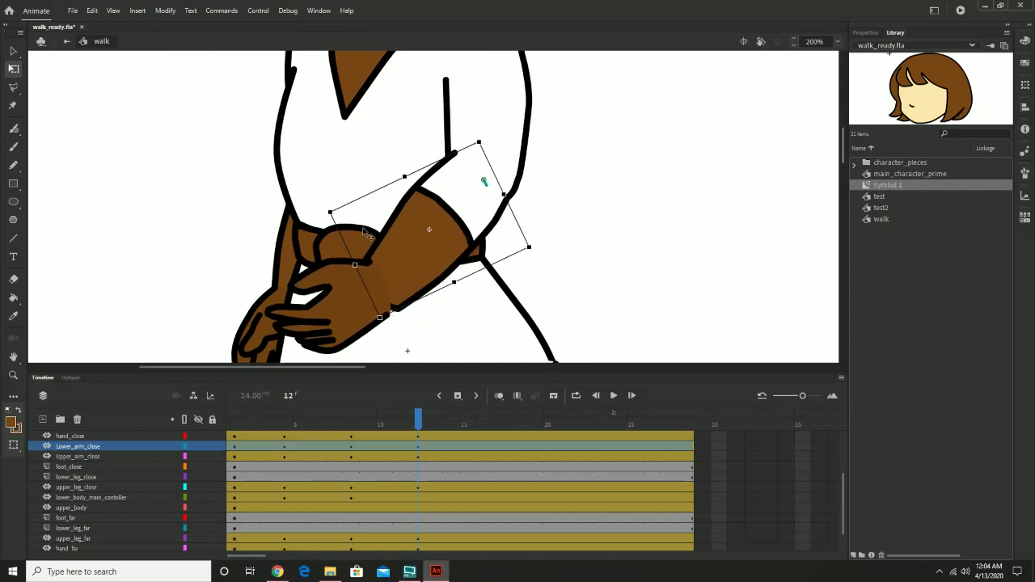
Rotate upper_arm_far further back toward the body from the shoulder at frame 12.
click(294, 67)
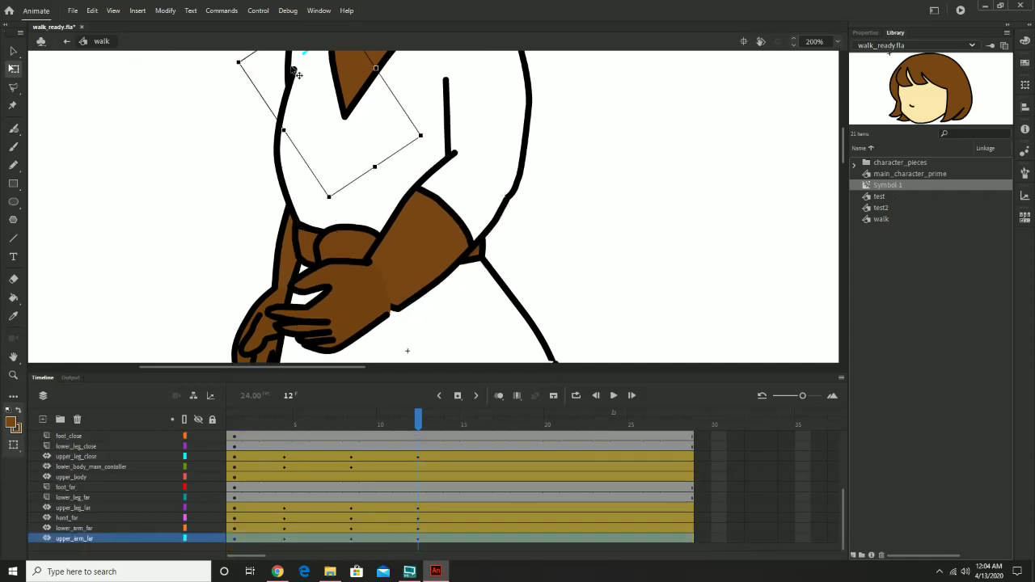
drag(433, 142, 453, 143)
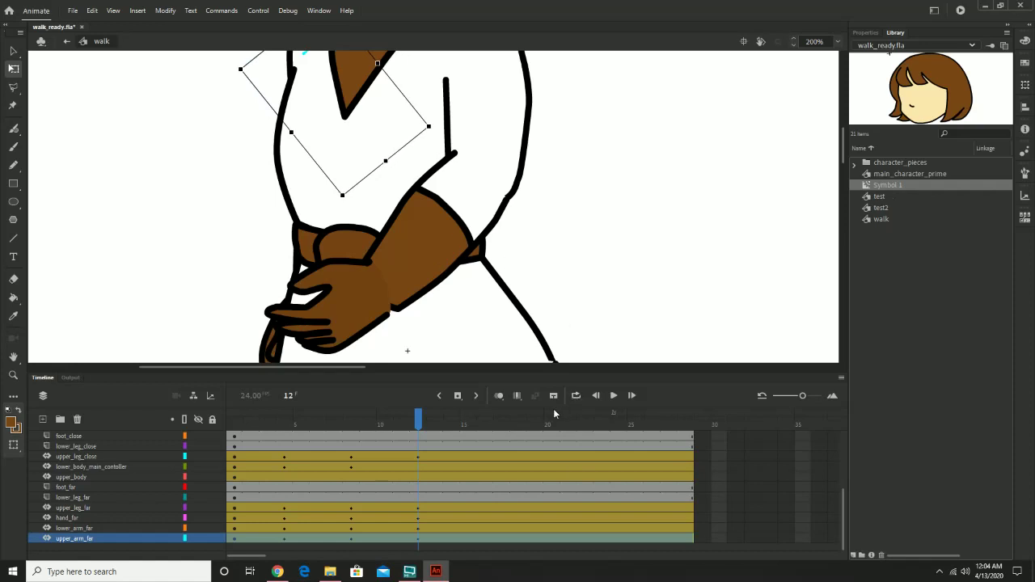
key(z)
alt+click(527, 324)
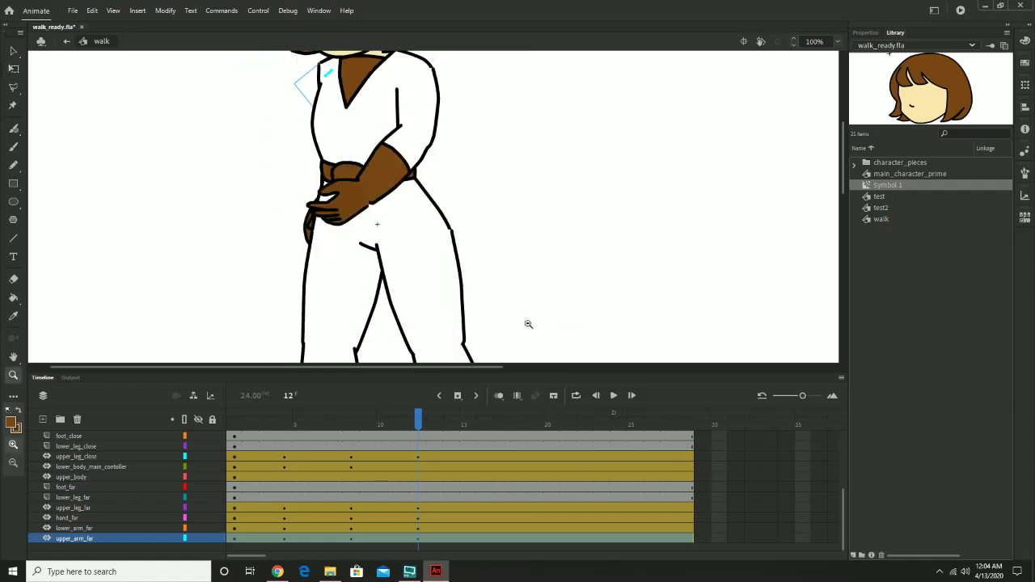
alt+click(525, 264)
drag(391, 248, 423, 264)
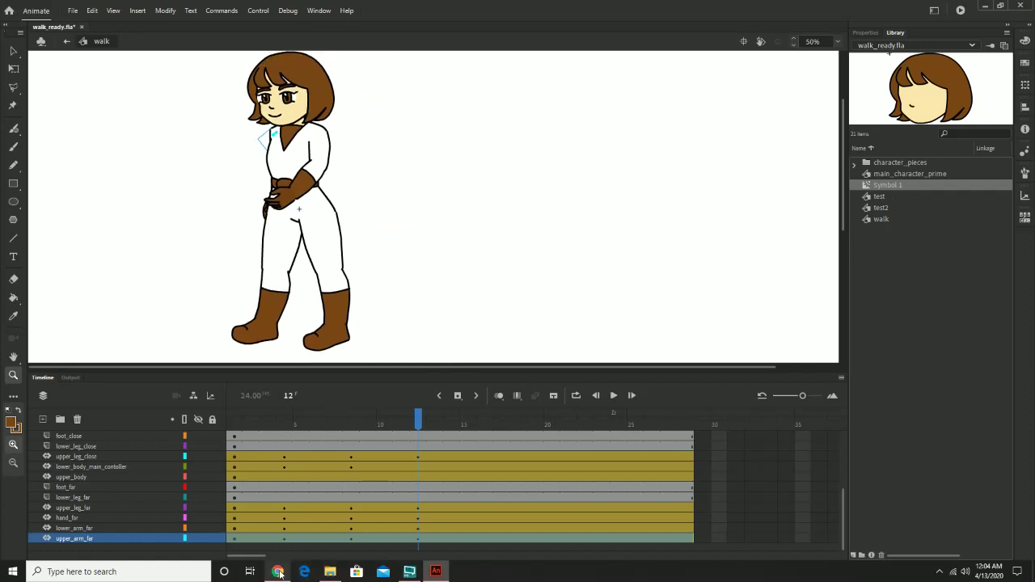
Tilt the head slightly forward and down at frame 12.
click(13, 68)
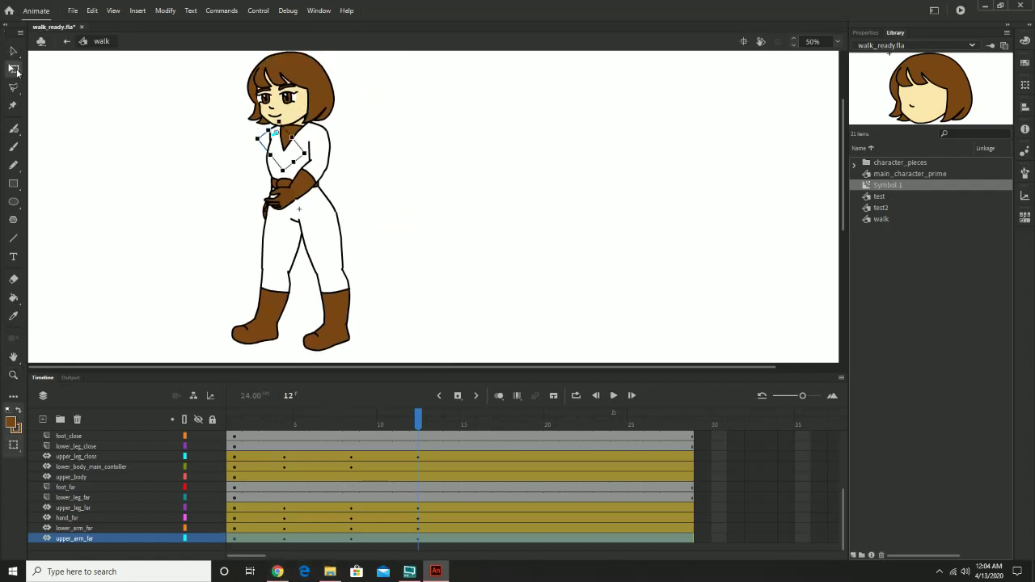
click(312, 114)
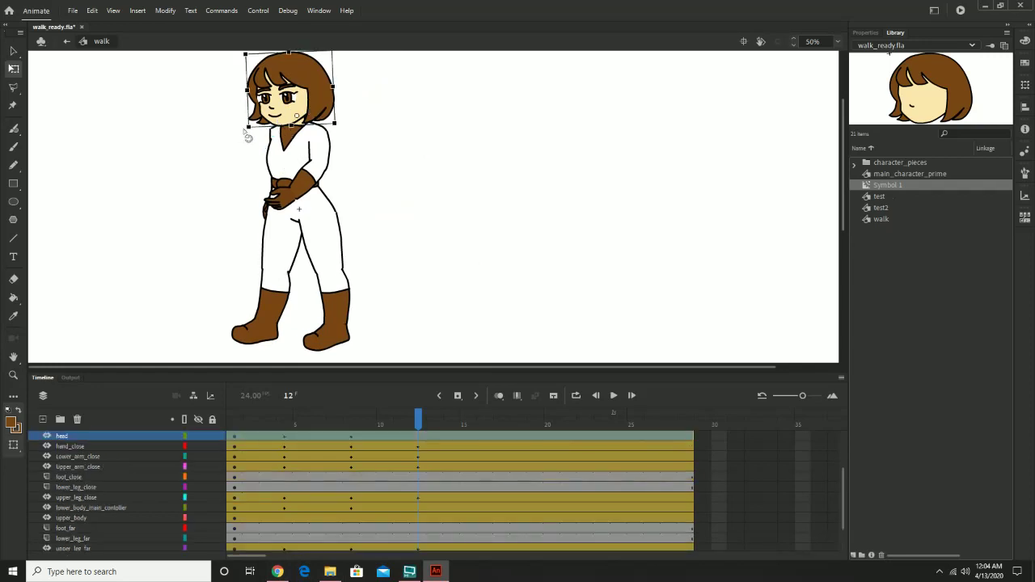
drag(245, 136, 254, 143)
key(ctrl+z)
drag(252, 140, 257, 147)
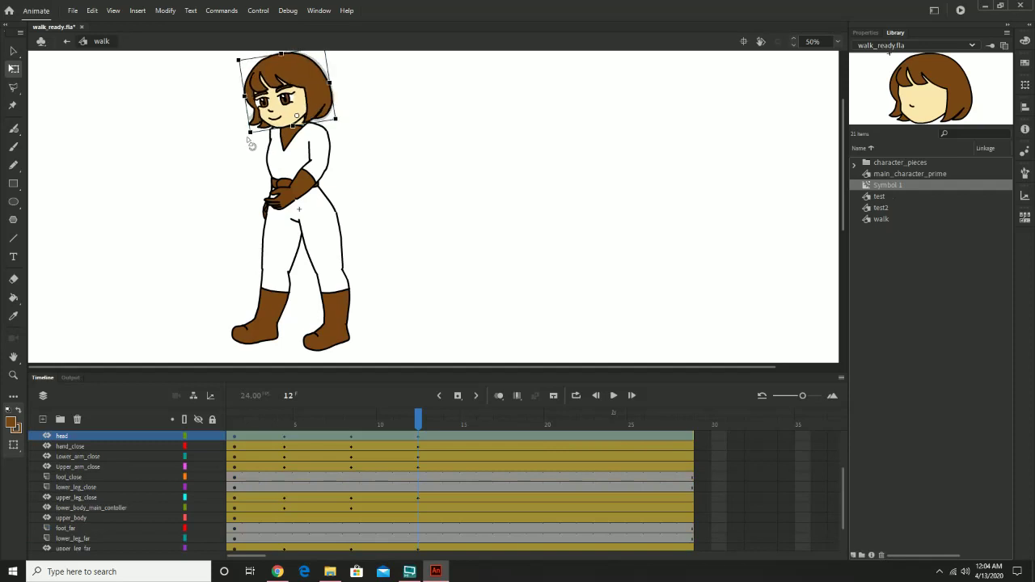
Rotate hand_far back toward the body and adjust lower_arm_far from the elbow at frame 12.
click(277, 217)
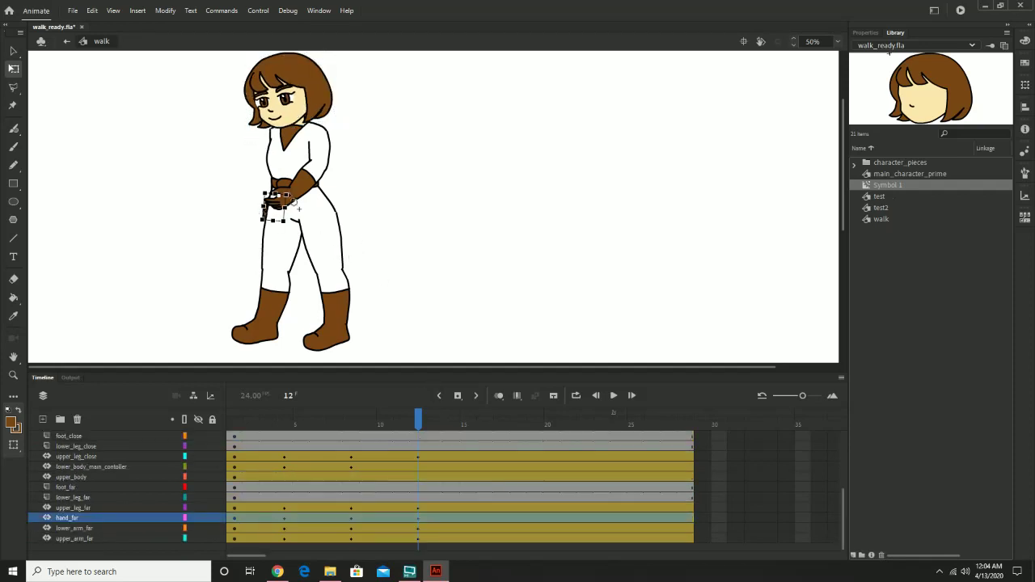
drag(294, 200, 296, 197)
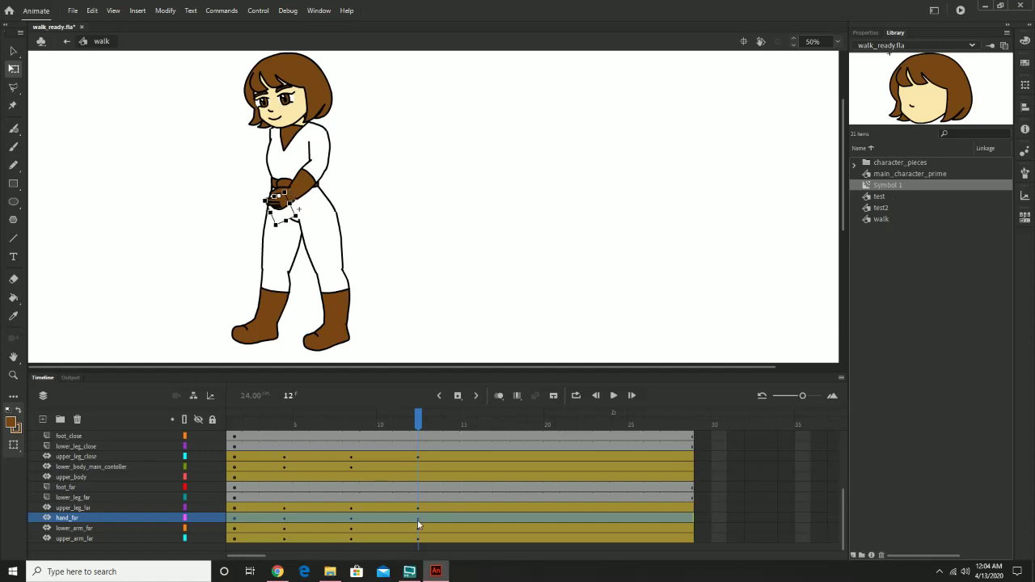
click(80, 530)
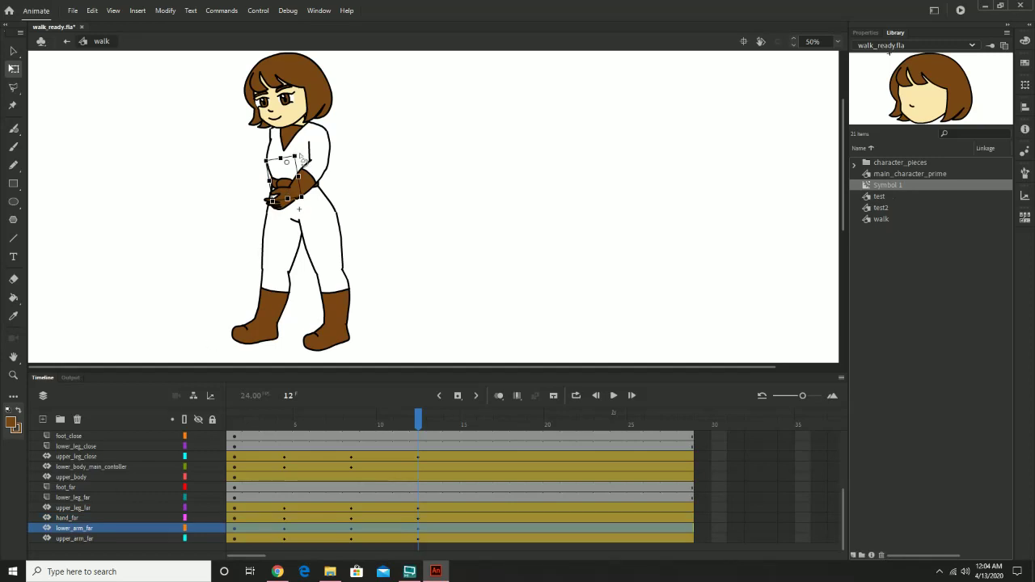
drag(302, 156, 311, 154)
Try a rotation of lower_body_main_contoller at frame 12, undo it, and keyframe the layer in its existing pose.
click(110, 468)
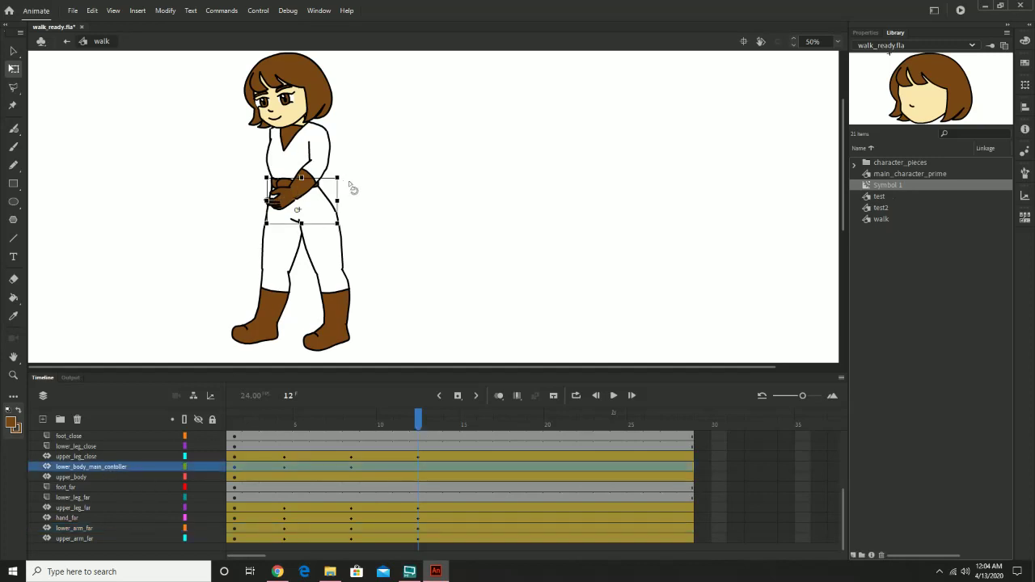
drag(350, 183, 355, 212)
key(ctrl+z)
Go to frame 16 and rotate Upper_arm_close further forward from the shoulder.
drag(418, 426, 481, 473)
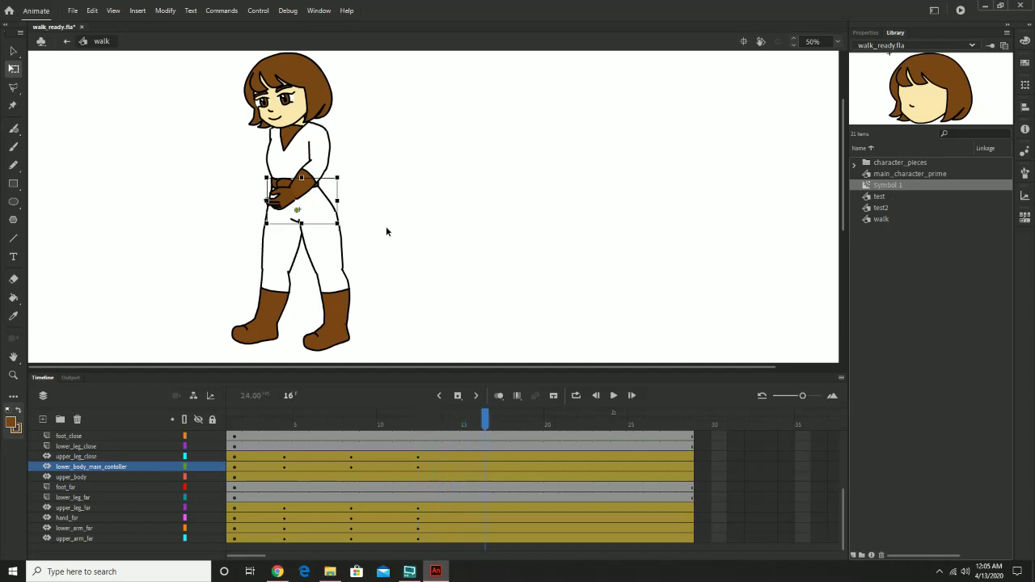
click(323, 155)
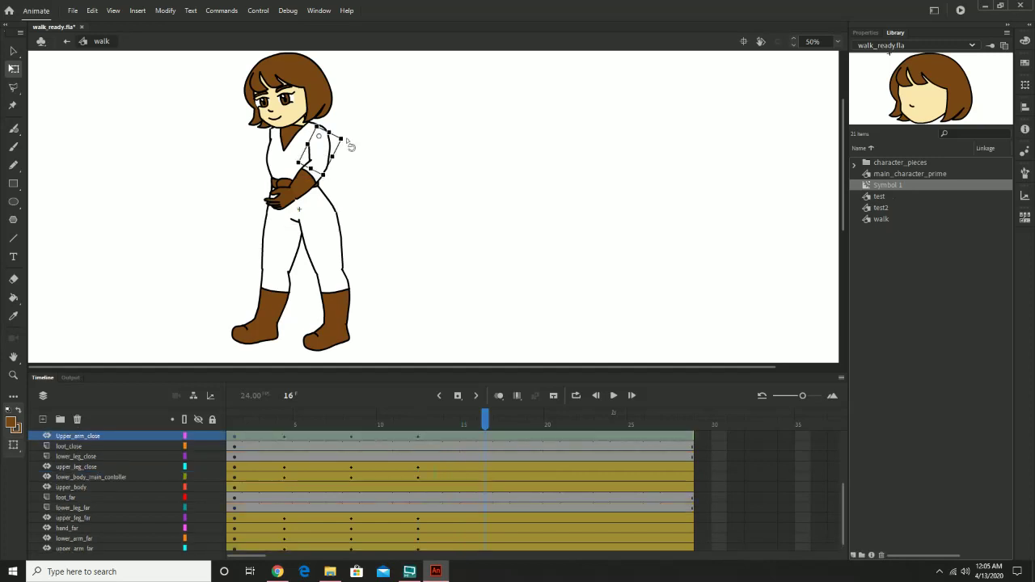
drag(349, 146, 351, 152)
click(310, 186)
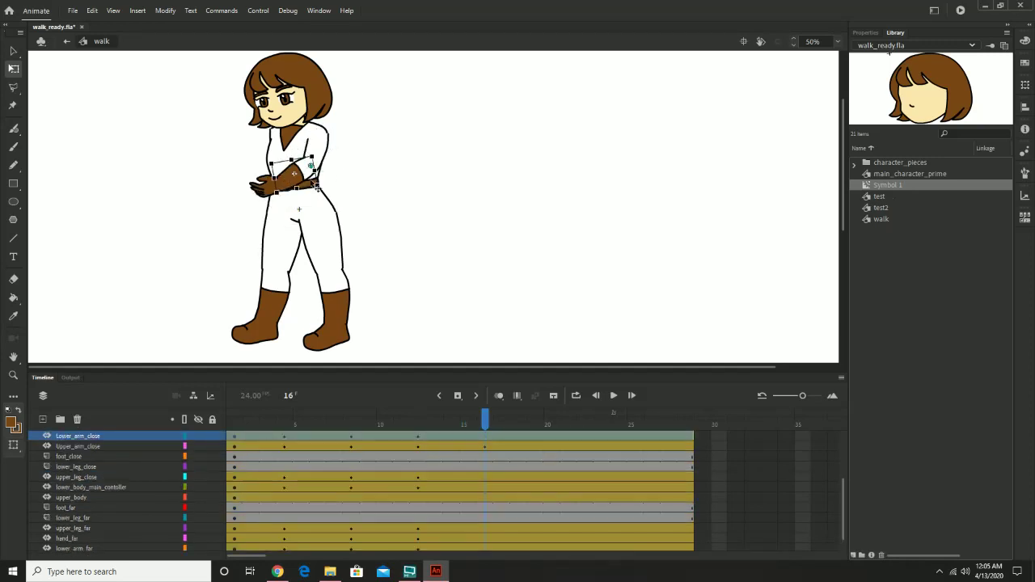
Rotate upper_leg_close further back from the hip and slightly adjust upper_leg_far at frame 16.
click(326, 243)
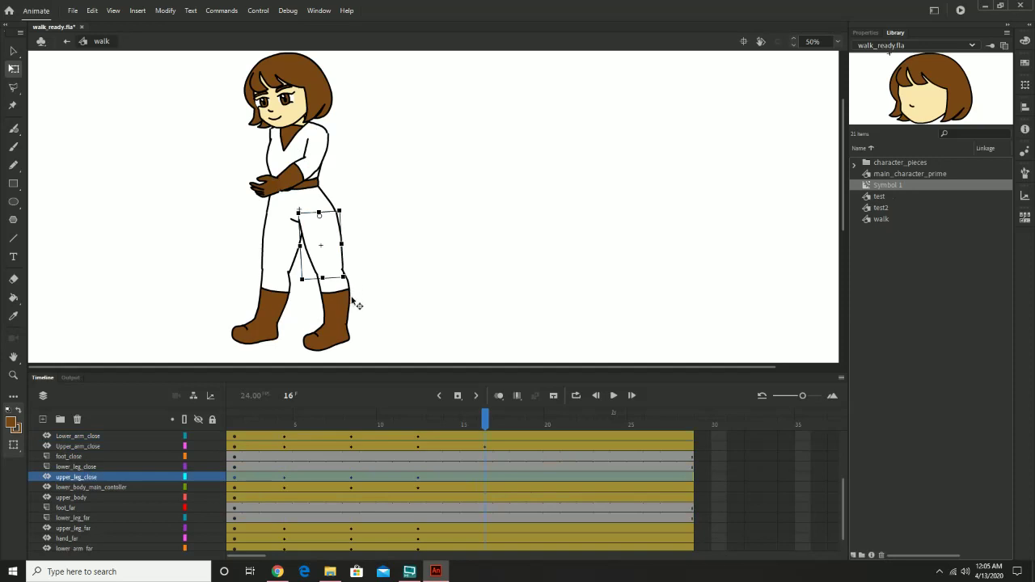
drag(353, 287, 360, 286)
click(303, 252)
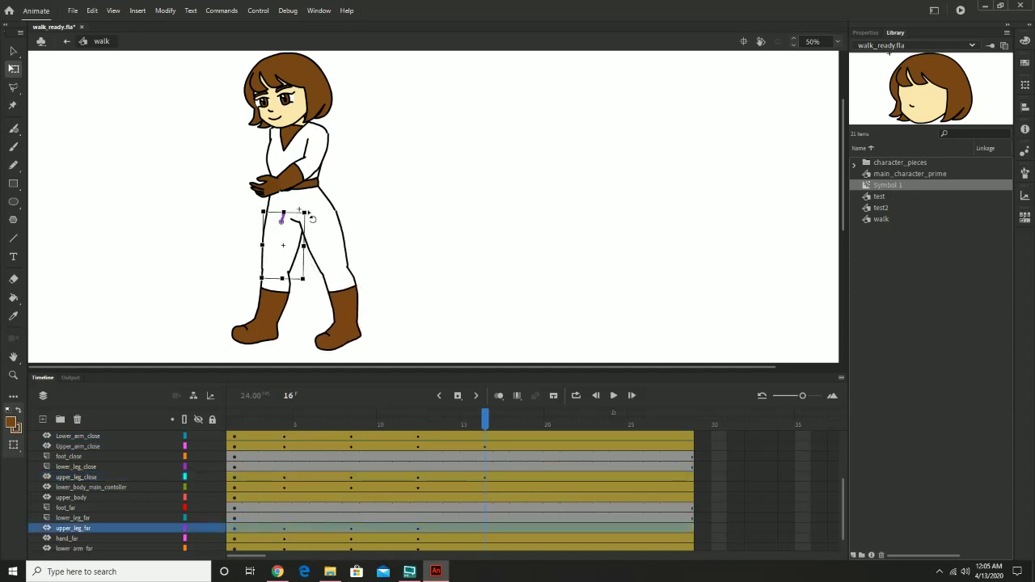
drag(316, 218, 316, 224)
Rotate hand_close slightly upward from the wrist at frame 16.
click(264, 186)
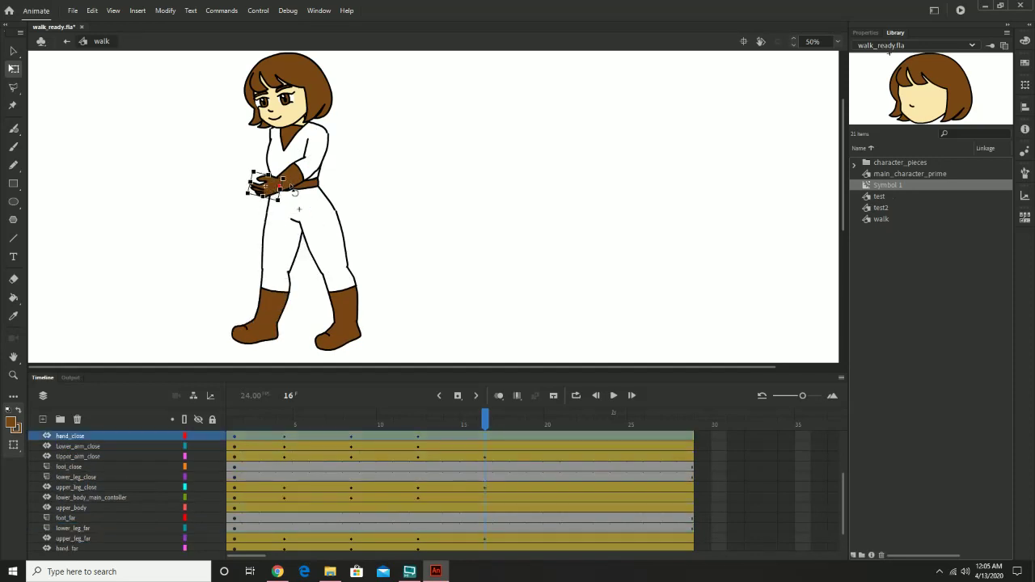
drag(294, 189, 299, 190)
mouse_move(482, 427)
mouse_down()
mouse_move(402, 433)
mouse_move(485, 445)
mouse_up()
click(267, 176)
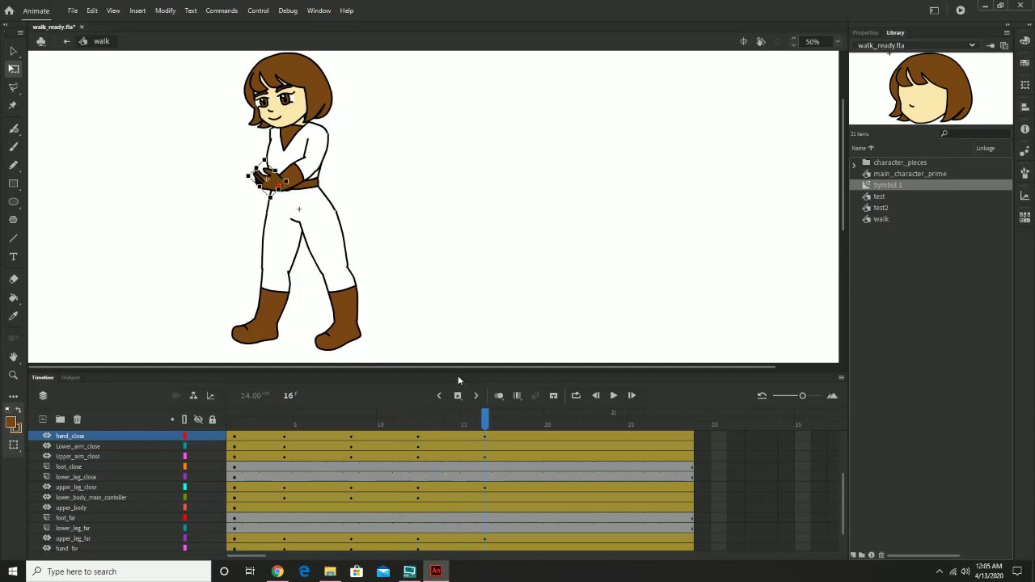
click(280, 187)
drag(273, 208, 279, 207)
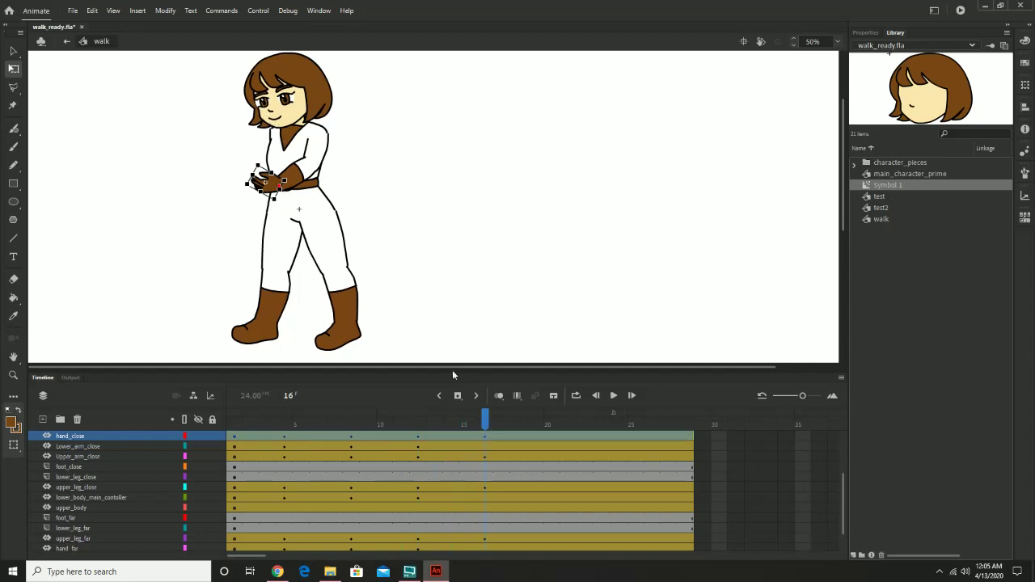
Rotate hand_far slightly forward from the wrist at frame 16.
scroll(479, 491, down, 1)
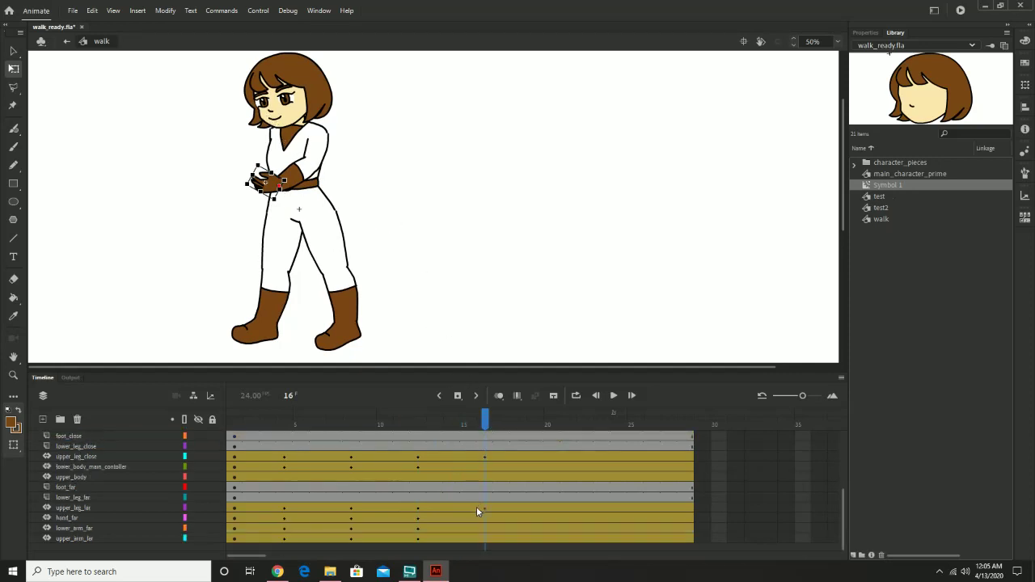
click(474, 518)
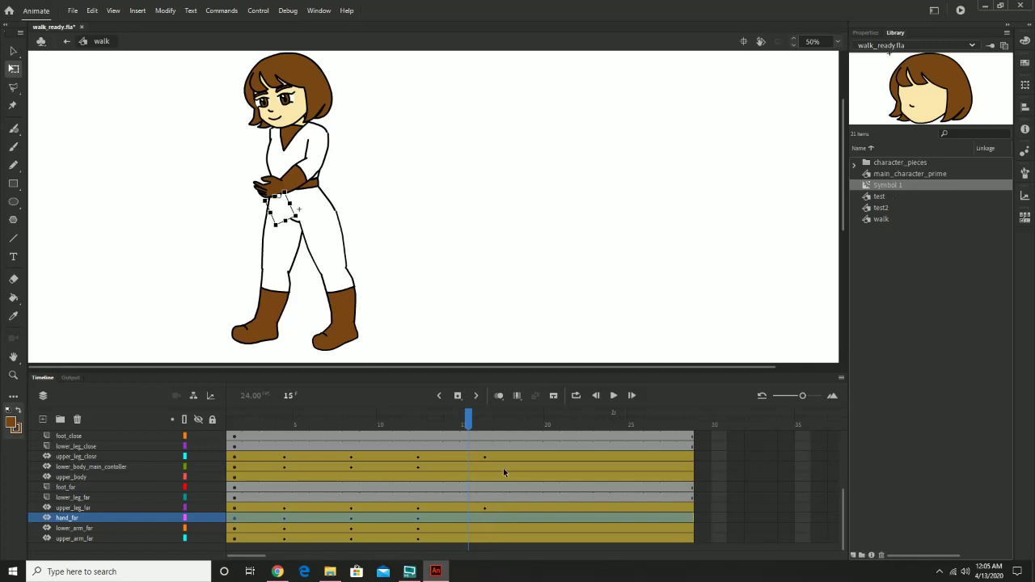
click(484, 422)
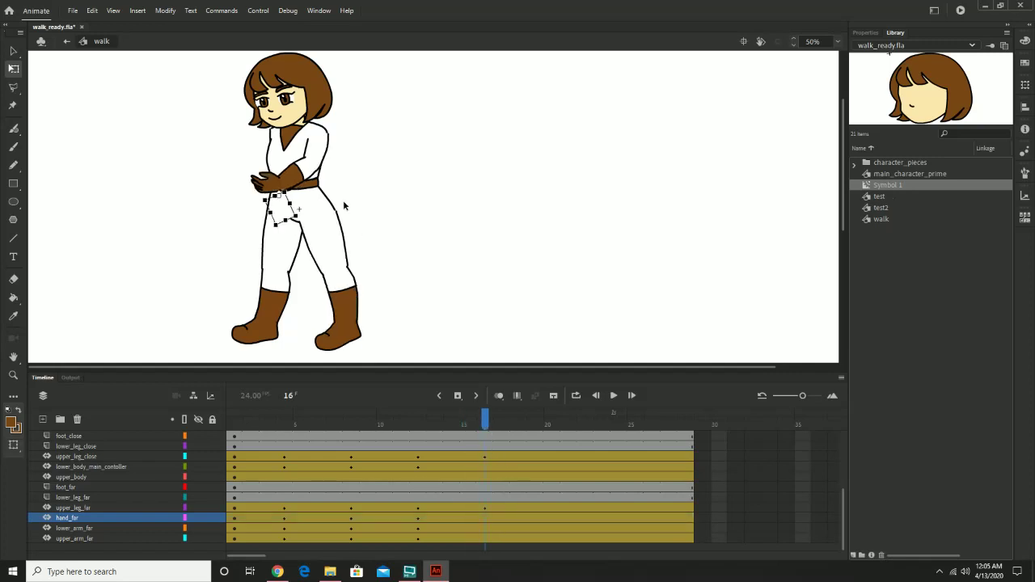
click(305, 229)
drag(304, 226, 302, 232)
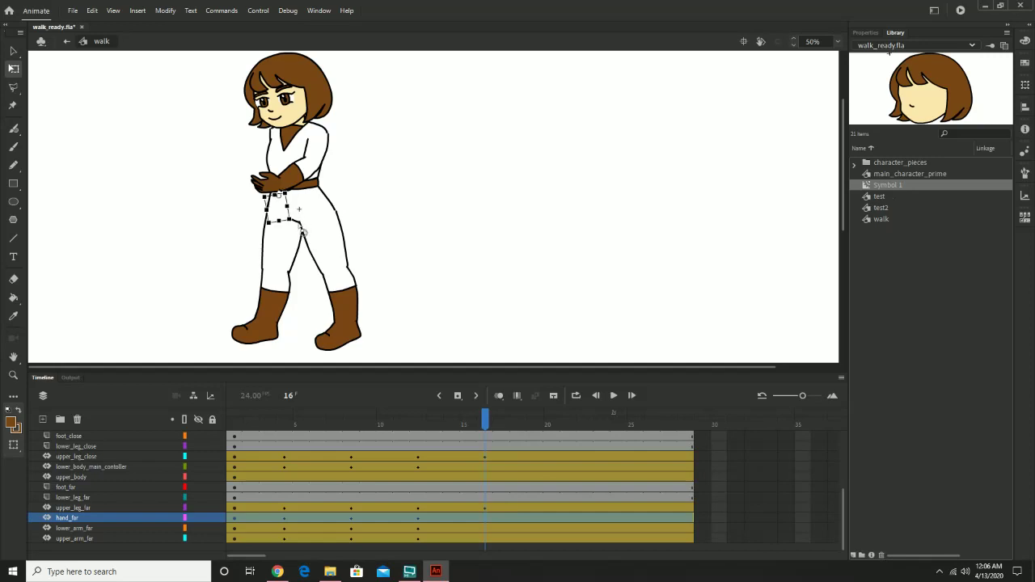
Review the leg, arm, body and foot layers to check which parts have a keyframe at frame 16.
click(78, 498)
click(81, 507)
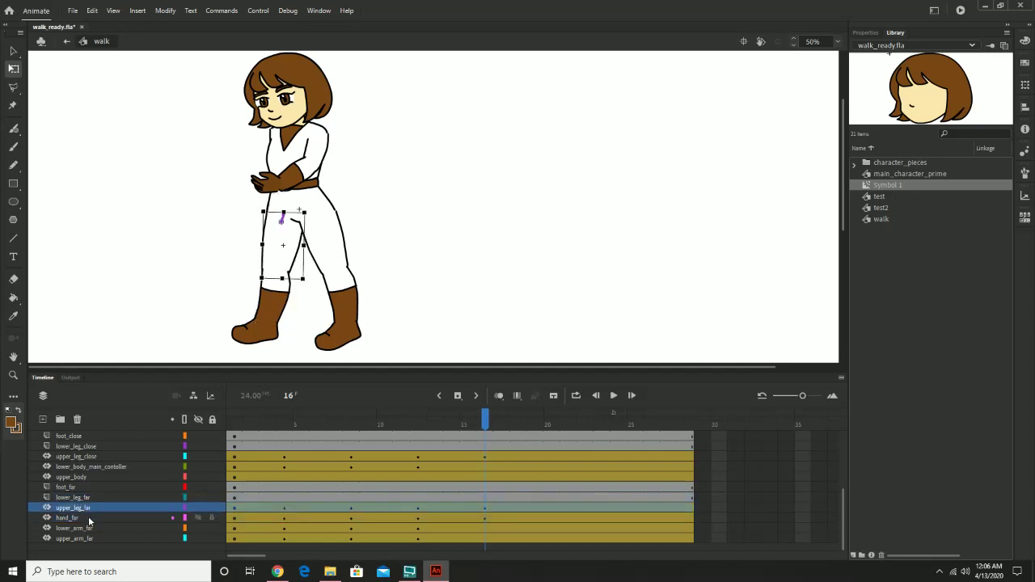
click(90, 457)
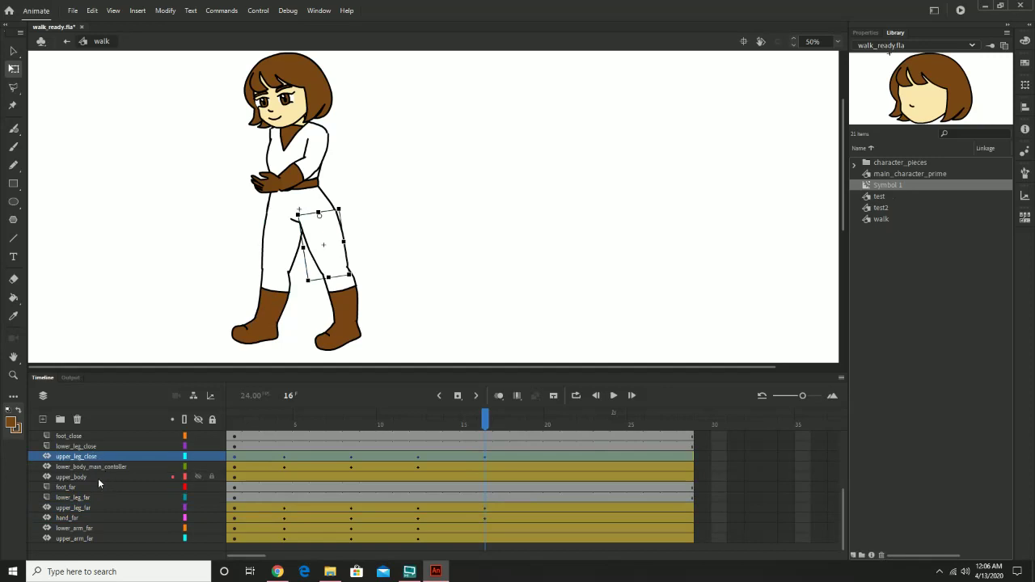
scroll(99, 490, up, 2)
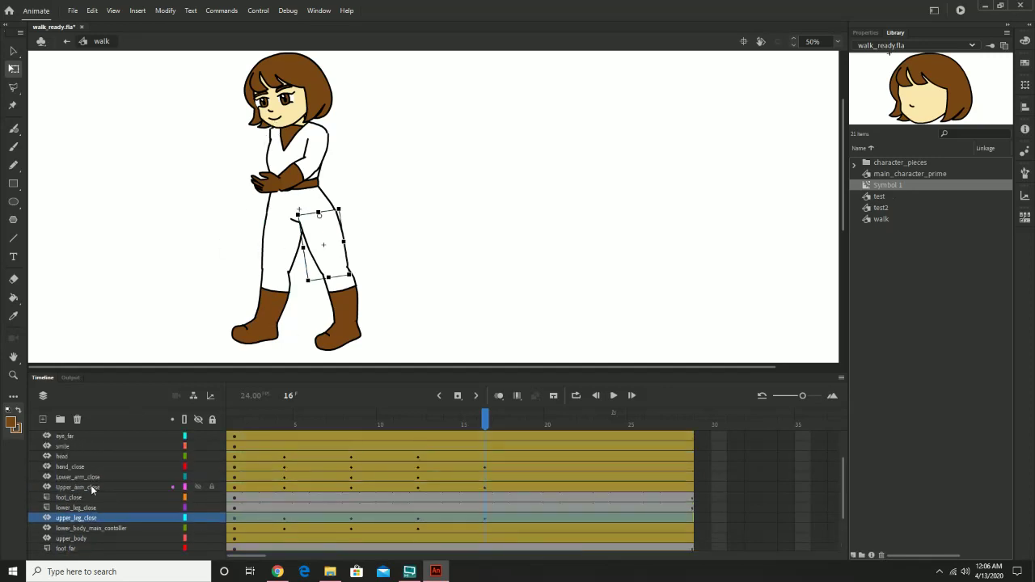
scroll(104, 493, up, 2)
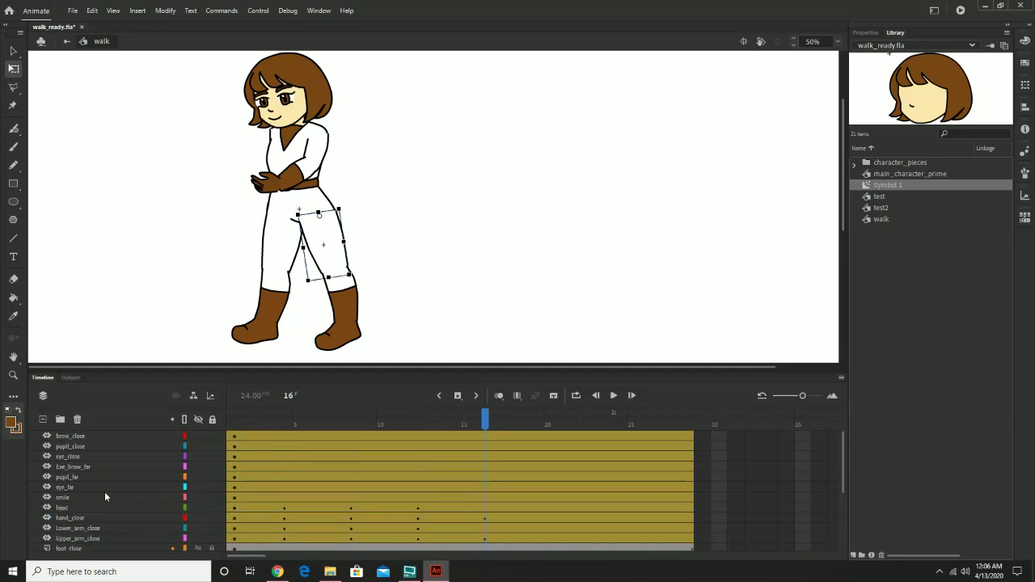
scroll(104, 492, down, 3)
click(104, 488)
scroll(105, 492, down, 1)
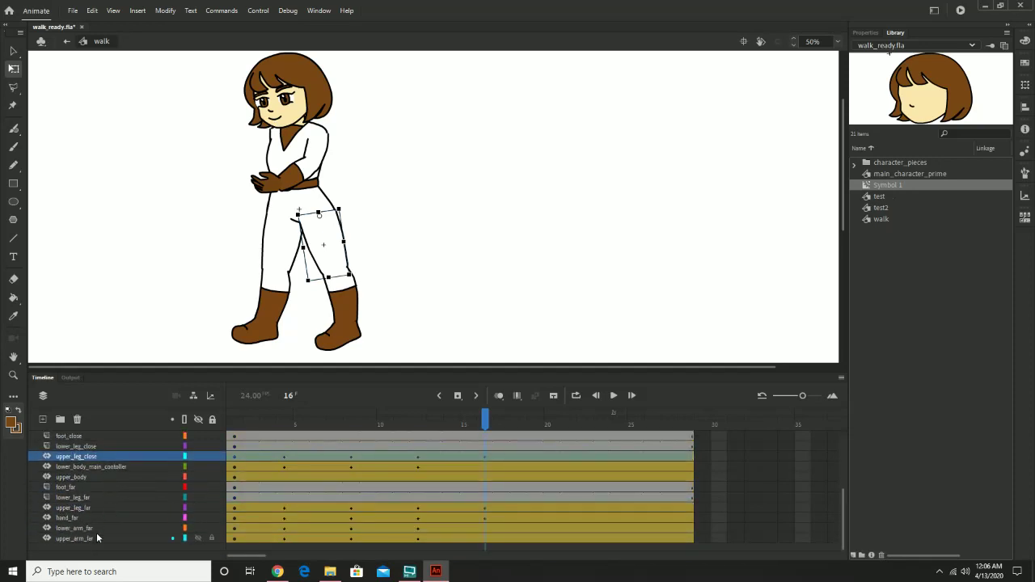
click(81, 508)
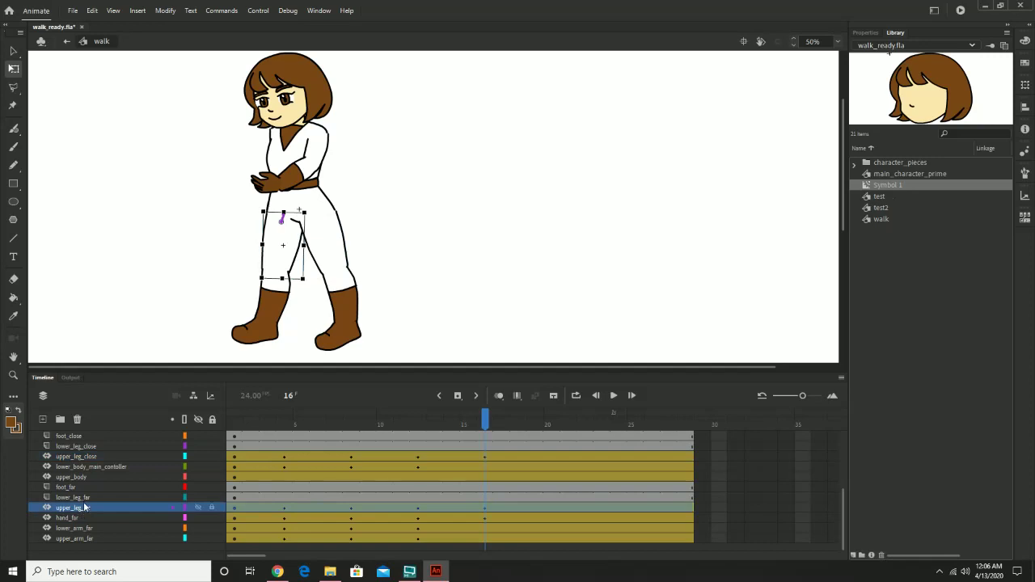
click(91, 468)
click(81, 436)
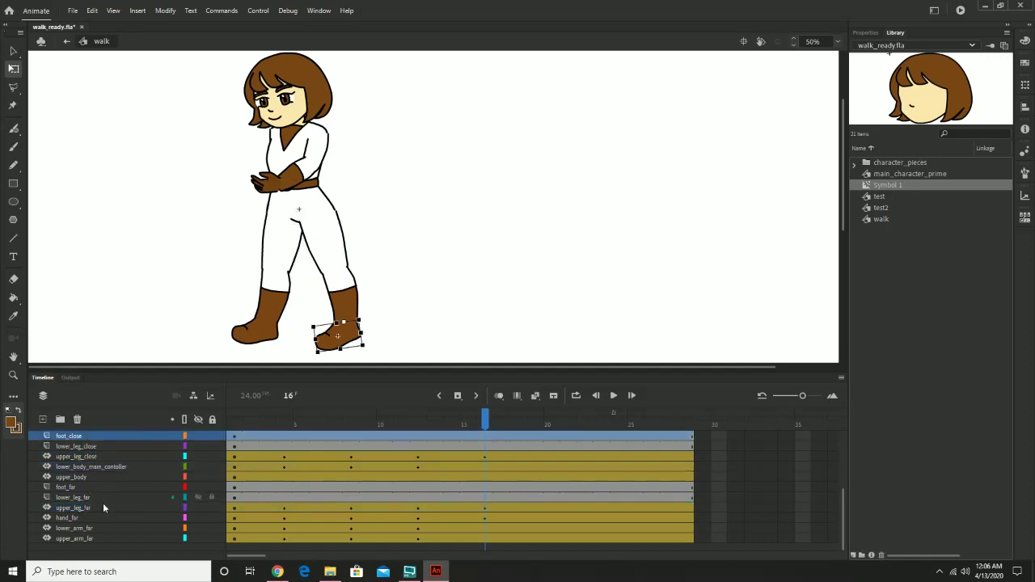
Add keyframes for lower_arm_far and upper_arm_far at frame 16 by giving each part a tiny rotation.
click(89, 529)
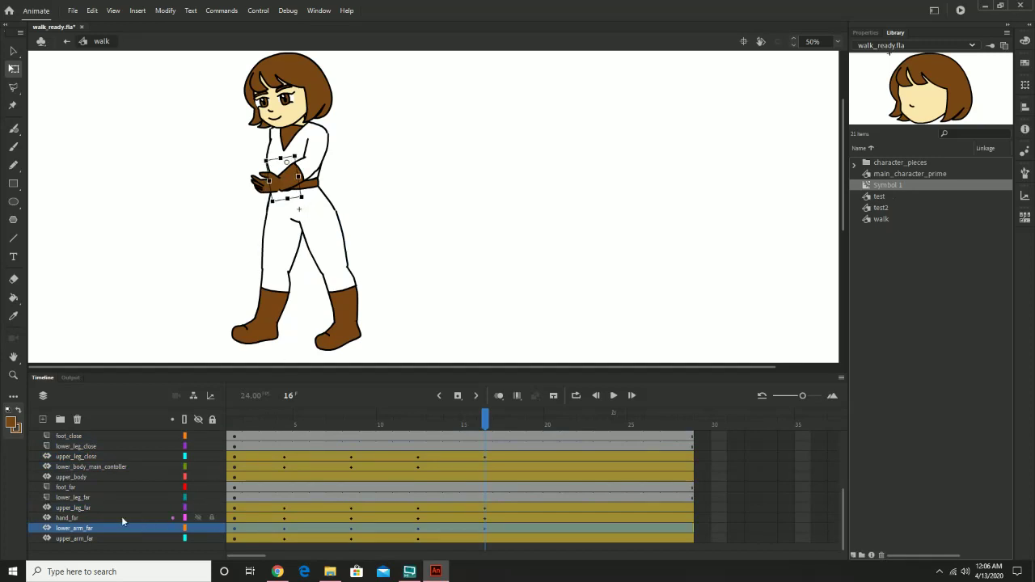
click(69, 522)
click(70, 538)
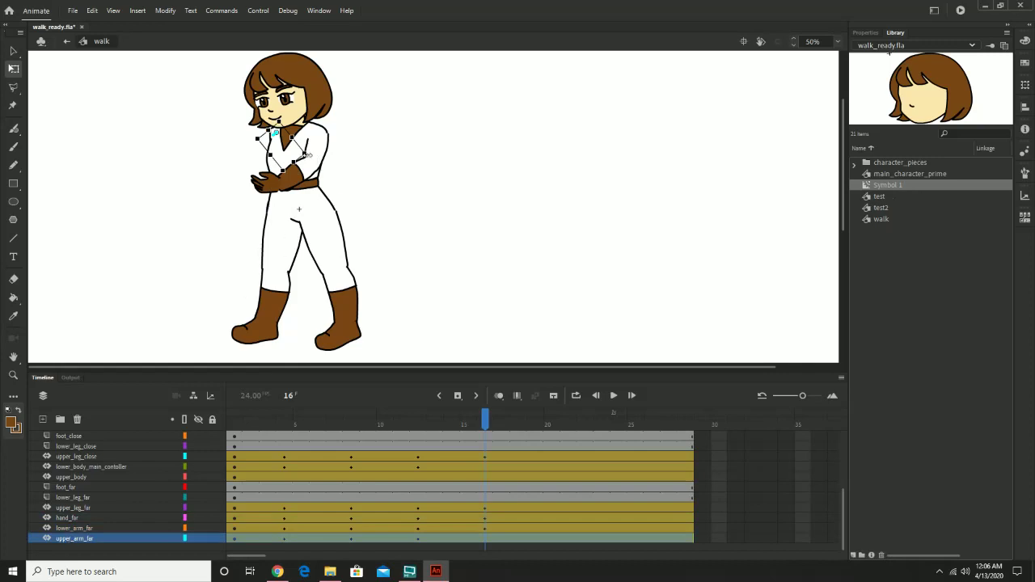
drag(314, 165, 316, 167)
Add a keyframe for lower_body_main_contoller at frame 16, keeping the hips essentially in place.
drag(485, 433, 473, 490)
click(485, 469)
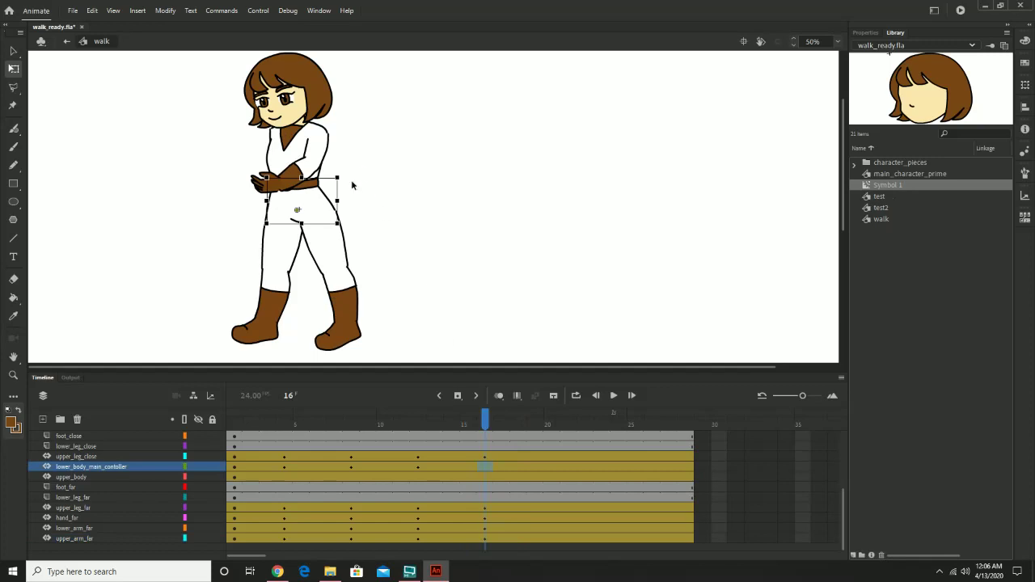
mouse_move(345, 179)
mouse_down()
mouse_move(356, 199)
mouse_move(350, 184)
mouse_up()
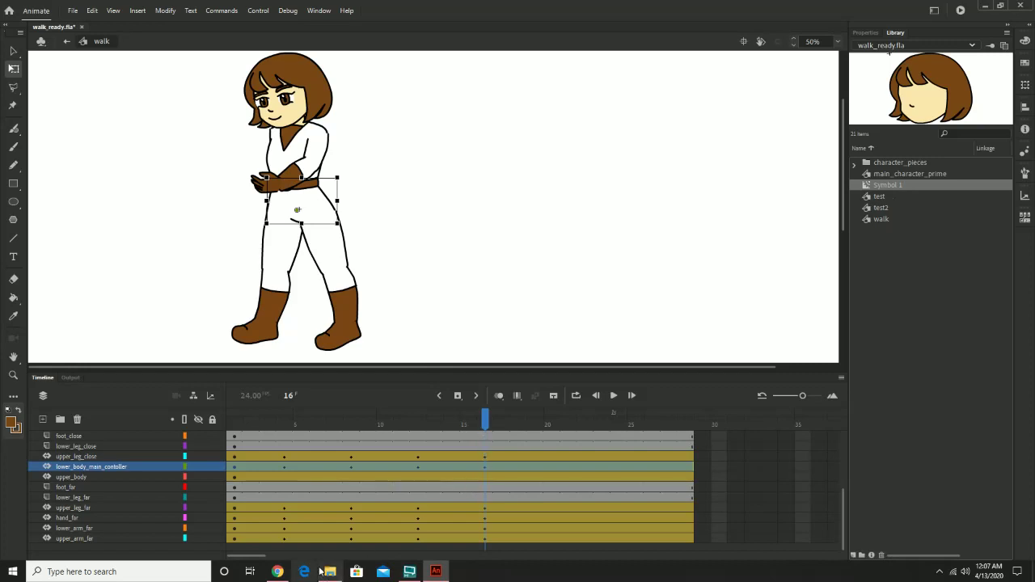
Compare the character's poses at frames 4, 8, 12 and 16 with the walk-cycle reference image in Chrome.
click(278, 572)
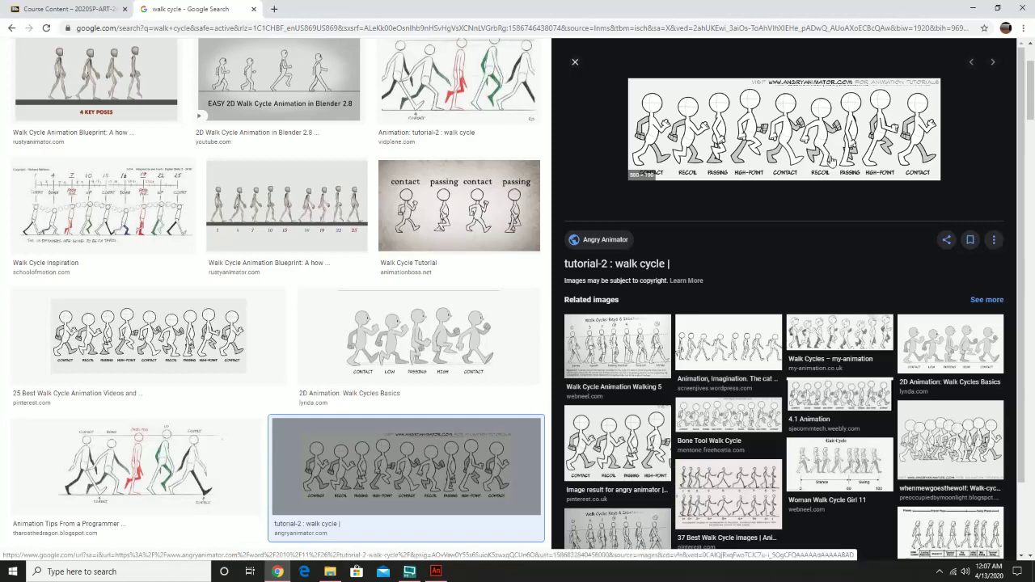
click(436, 572)
drag(232, 425, 284, 433)
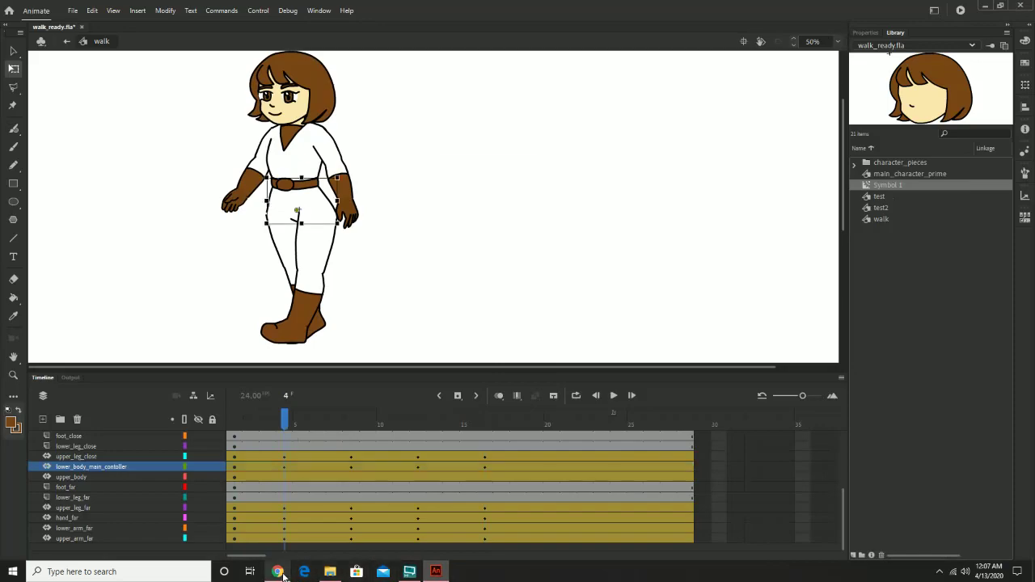
click(278, 572)
click(279, 572)
drag(289, 427, 357, 435)
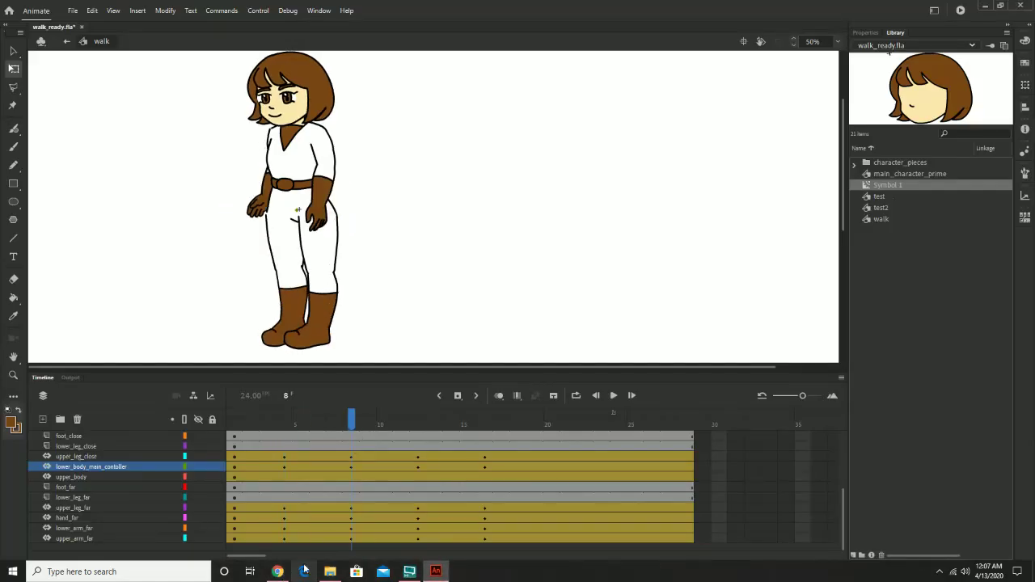
click(278, 572)
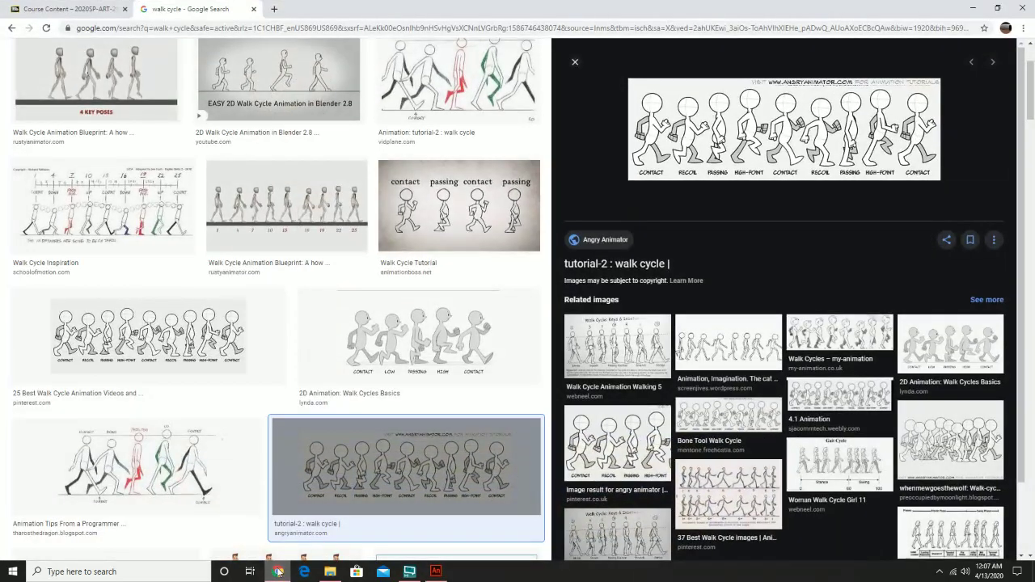
click(278, 572)
drag(356, 434, 417, 436)
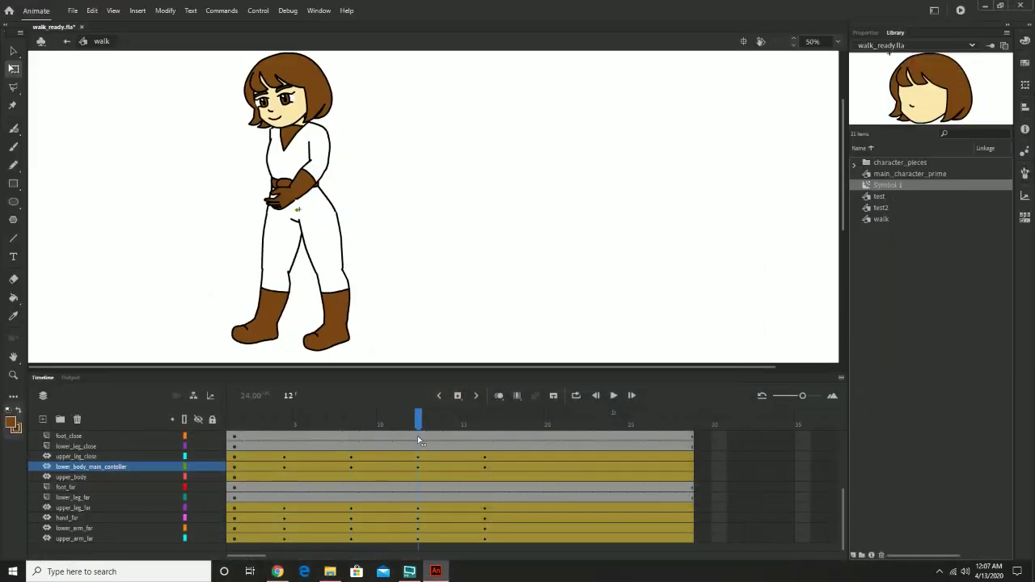
click(278, 572)
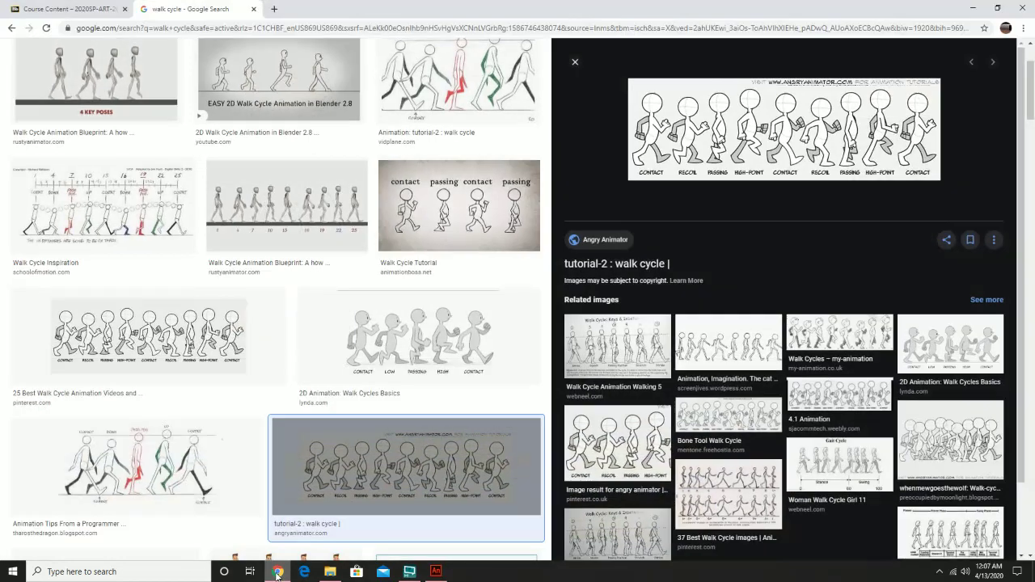
click(277, 571)
drag(427, 418, 486, 435)
click(488, 435)
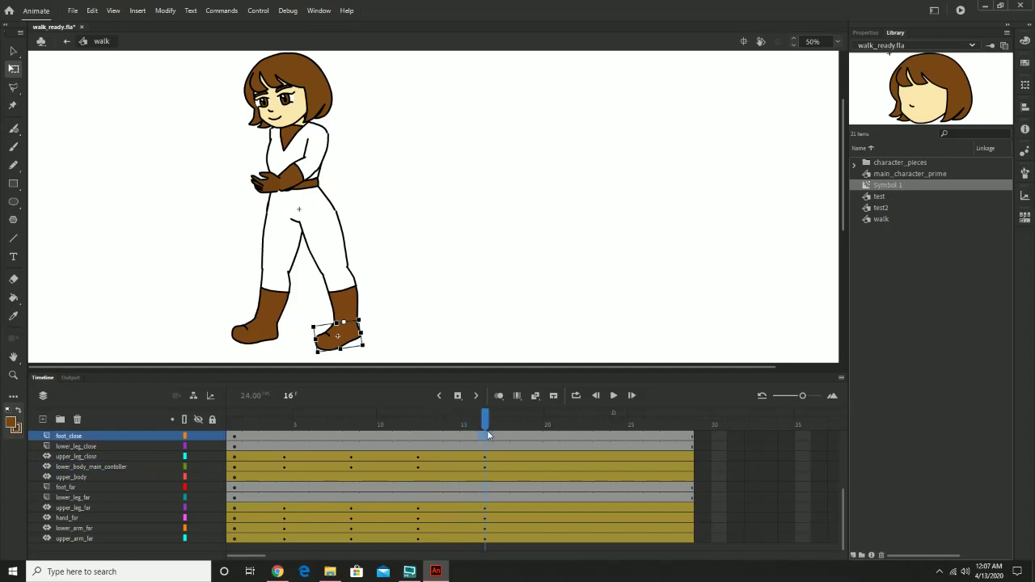
Move to frame 20, consult the walk-cycle reference in Chrome, and rotate upper_arm_close further forward from the shoulder in Animate.
drag(485, 434, 552, 437)
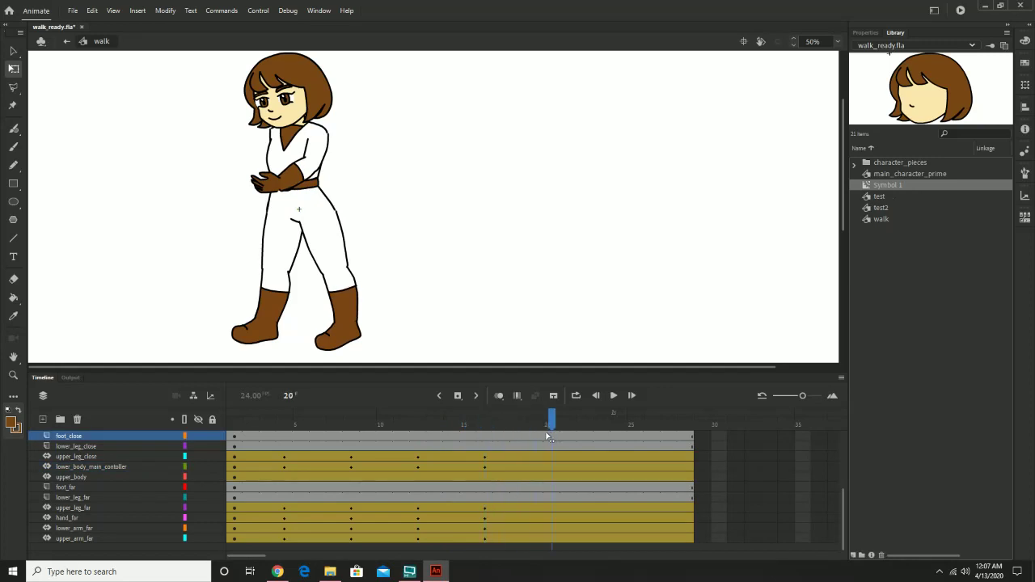
click(279, 573)
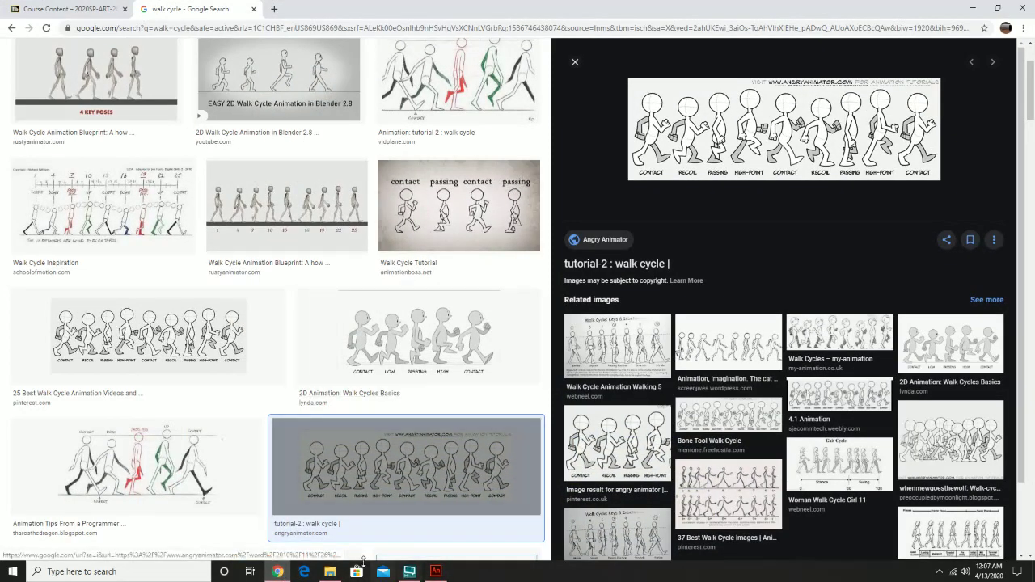
click(436, 572)
drag(550, 419, 542, 472)
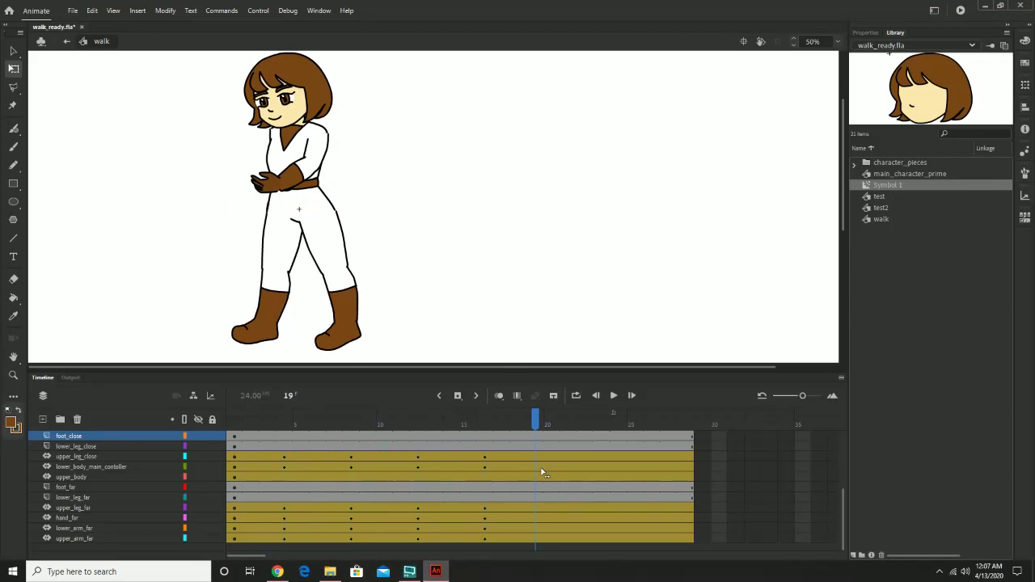
drag(538, 422, 544, 479)
click(322, 150)
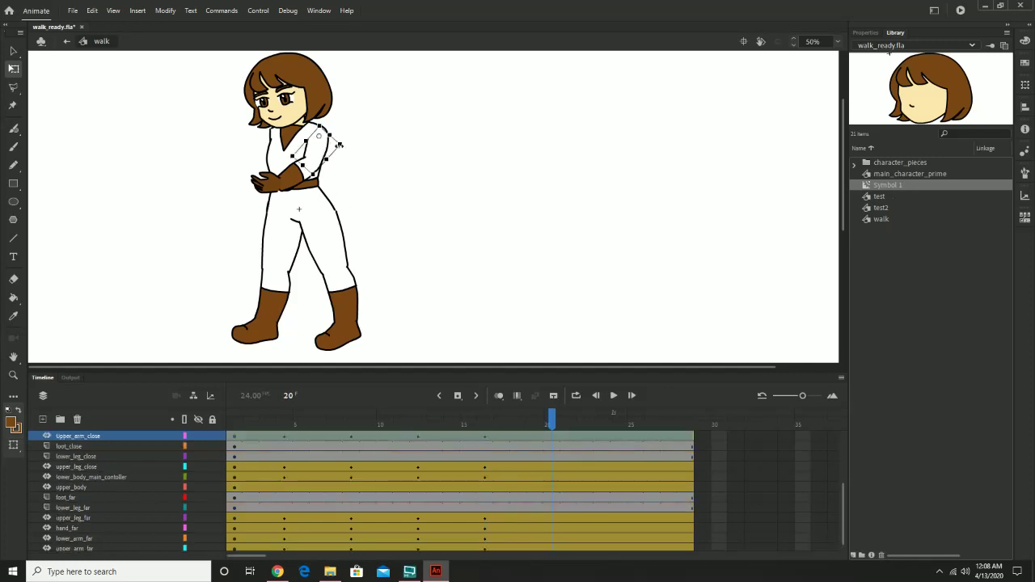
drag(350, 158, 351, 160)
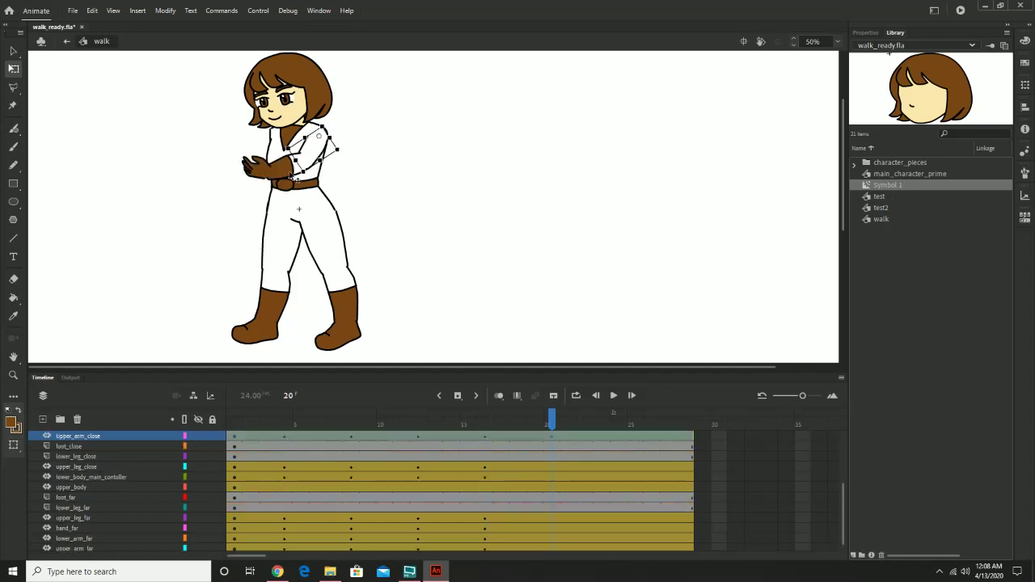
Rotate Lower_arm_close upward from the elbow at frame 20.
mouse_move(552, 422)
mouse_down()
mouse_move(453, 424)
mouse_move(547, 436)
mouse_up()
click(279, 170)
drag(319, 187, 313, 193)
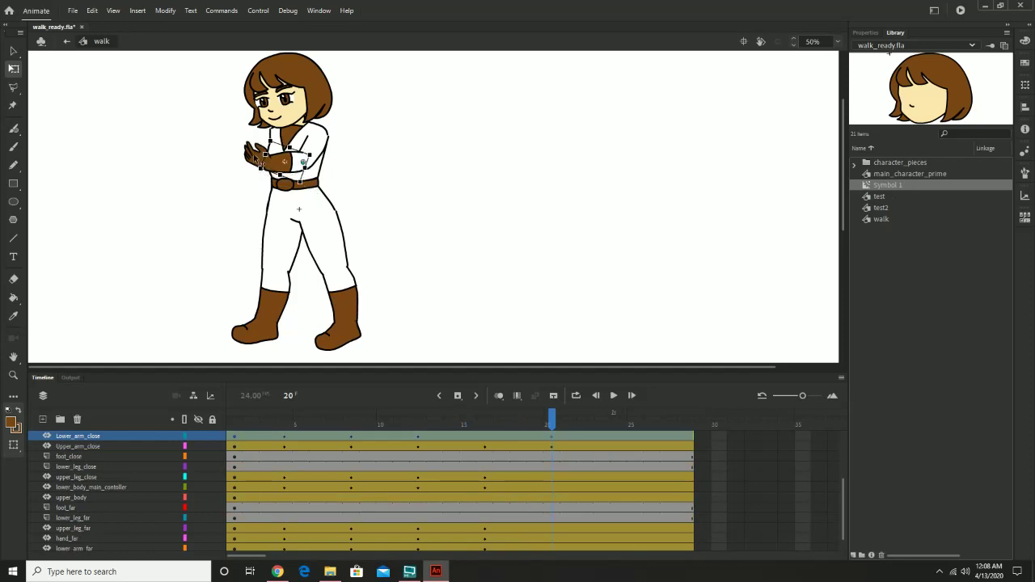
Rotate upper_leg_far slightly further forward from the hip at frame 20.
click(283, 233)
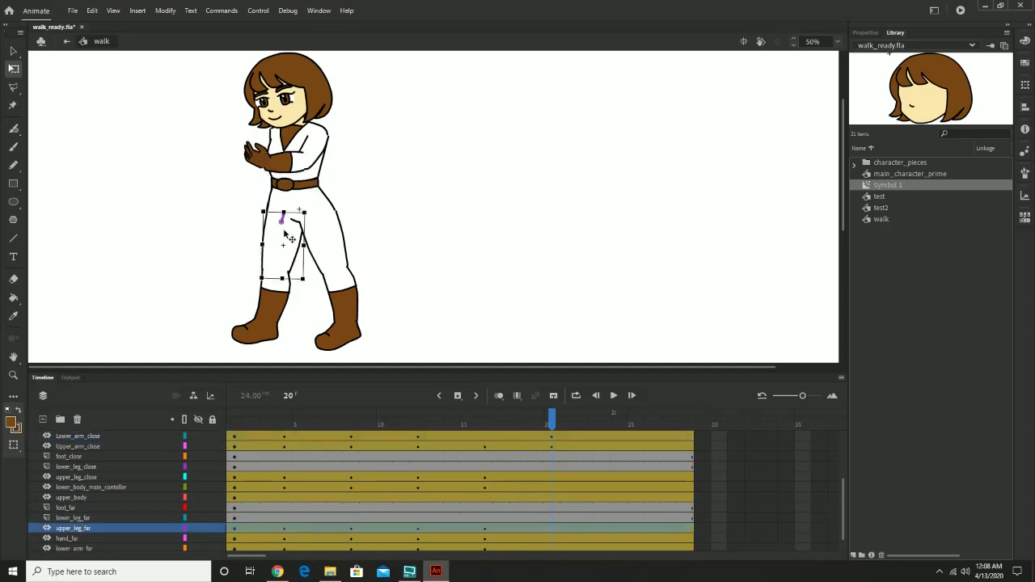
key(z)
click(266, 227)
click(266, 226)
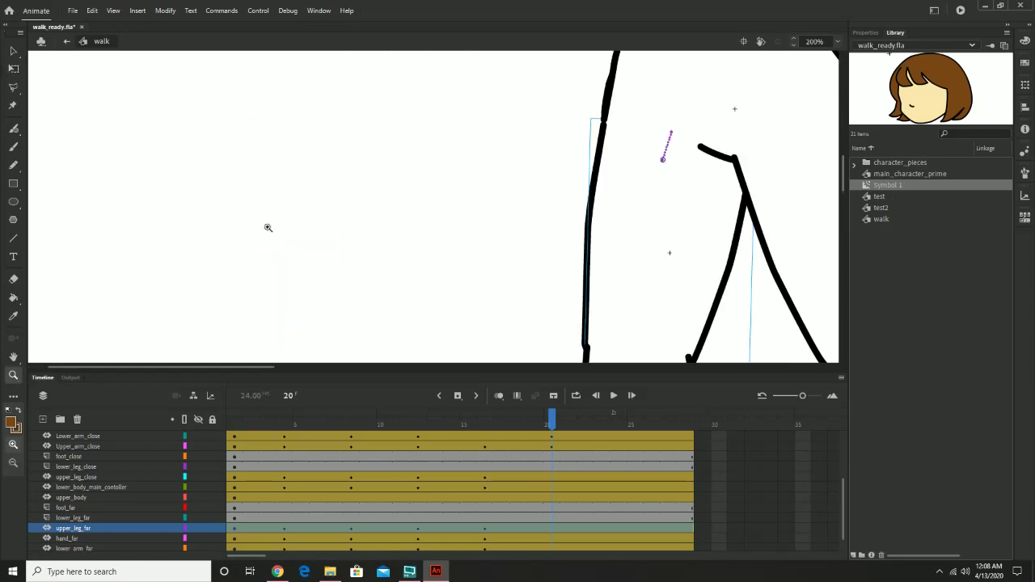
drag(493, 220, 262, 208)
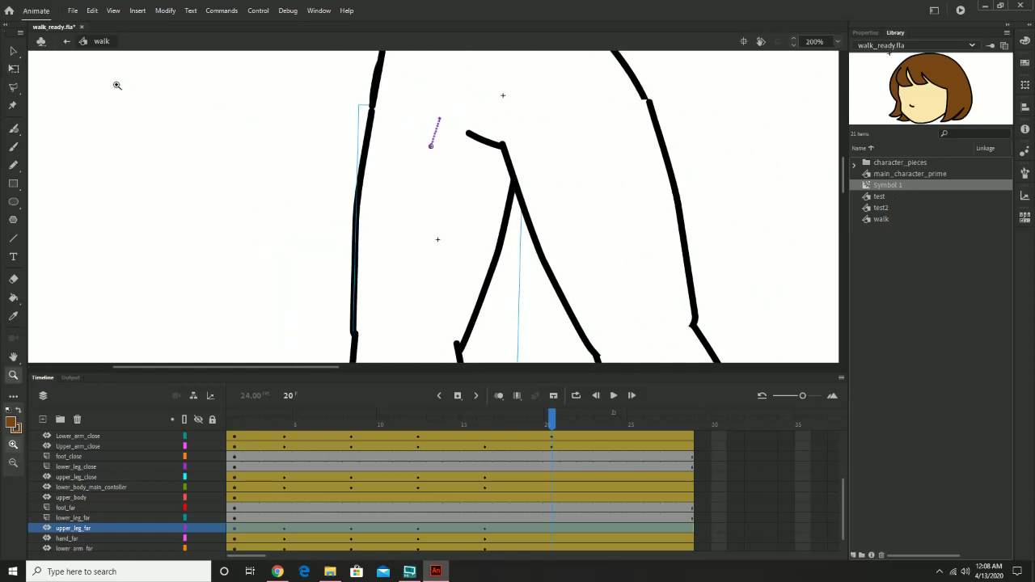
click(13, 69)
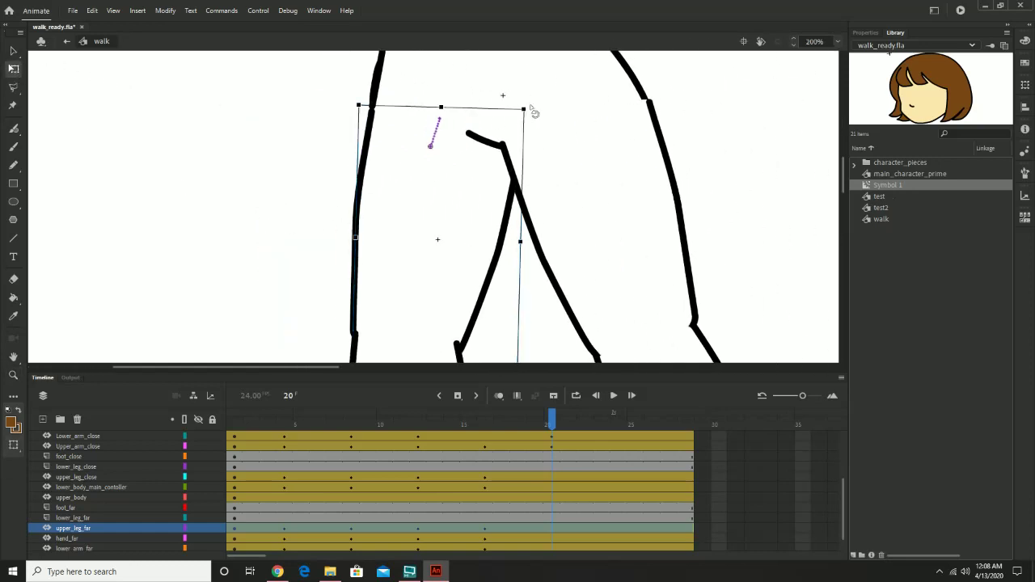
drag(537, 113, 547, 116)
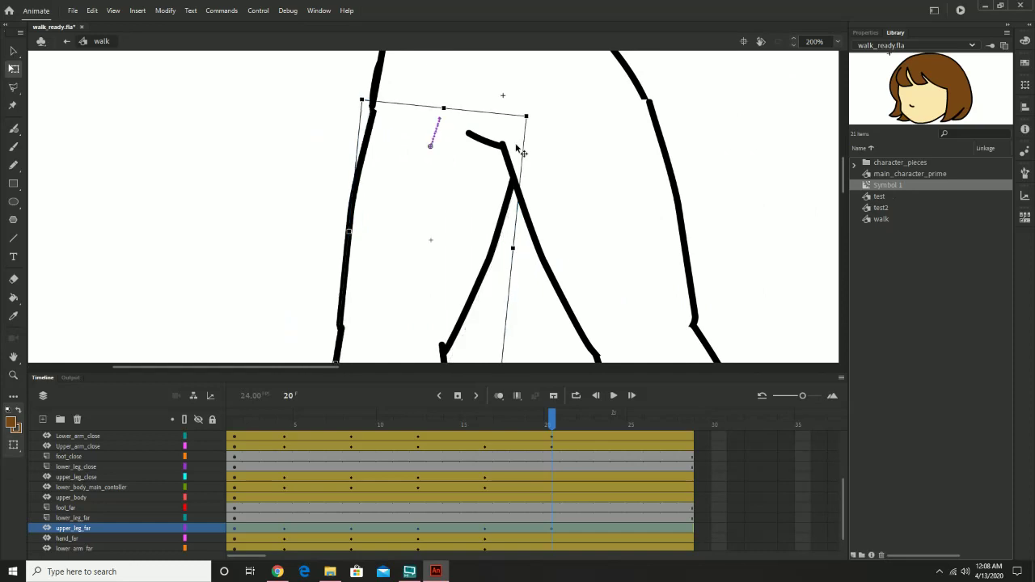
Rotate upper_leg_close further back from the hip at frame 20 and align its top with the hip outline.
click(645, 101)
drag(668, 95, 666, 85)
drag(617, 165, 611, 160)
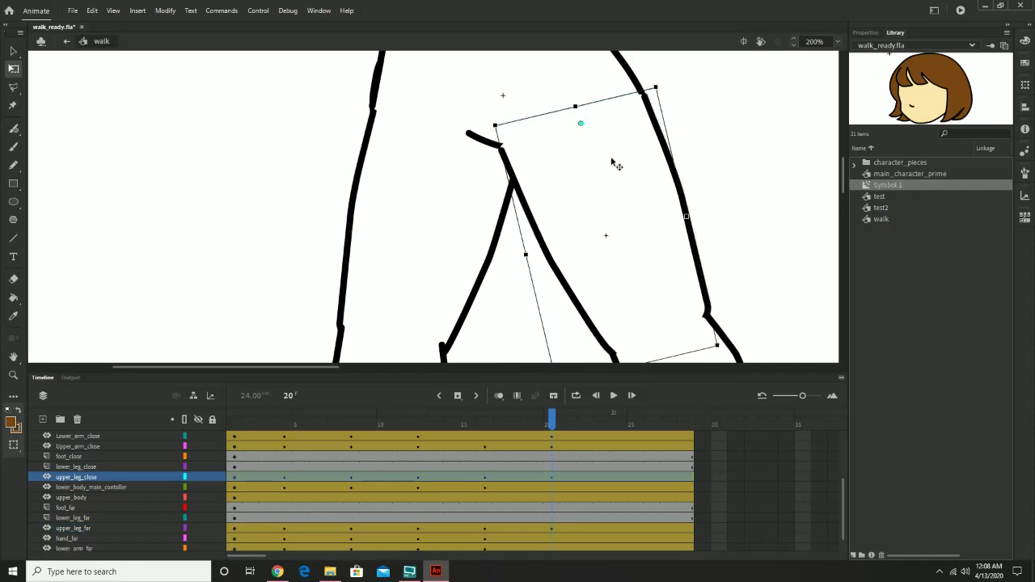
Try a slight tilt of lower_body_main_contoller at frame 20, restore its upright pose, and keep a keyframe there.
scroll(619, 166, up, 6)
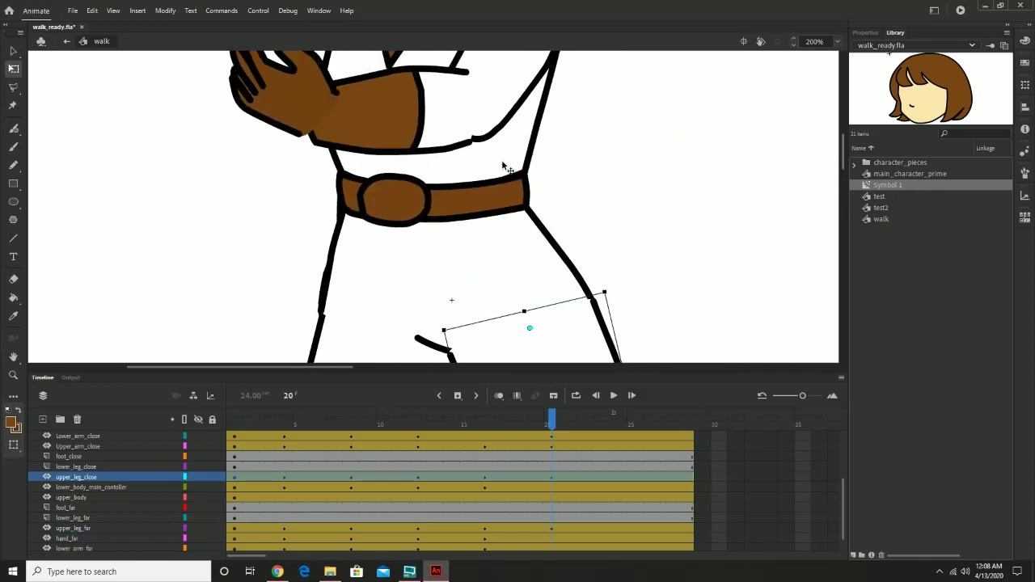
click(524, 245)
click(619, 186)
click(530, 252)
drag(605, 172, 615, 182)
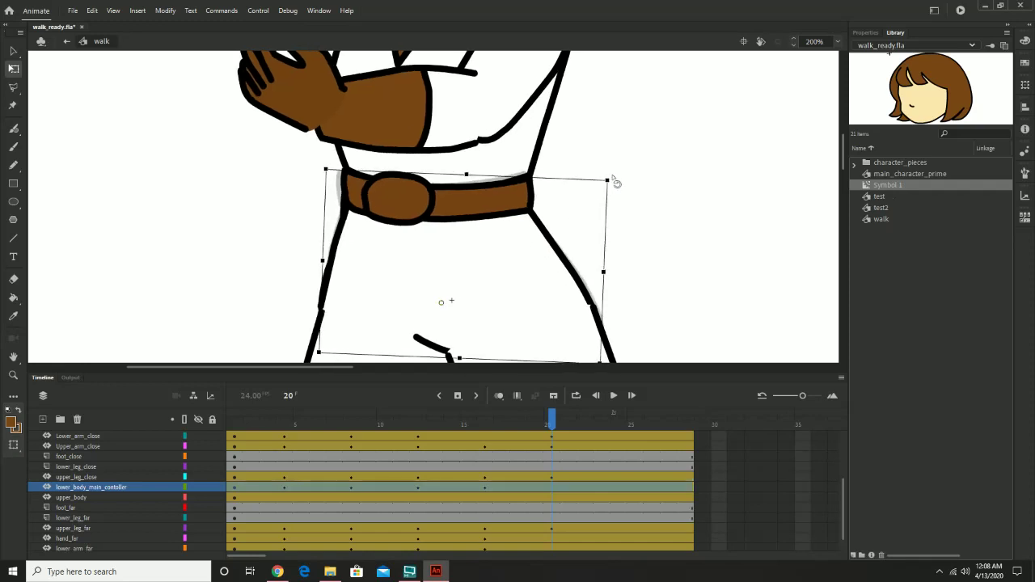
key(ctrl+z)
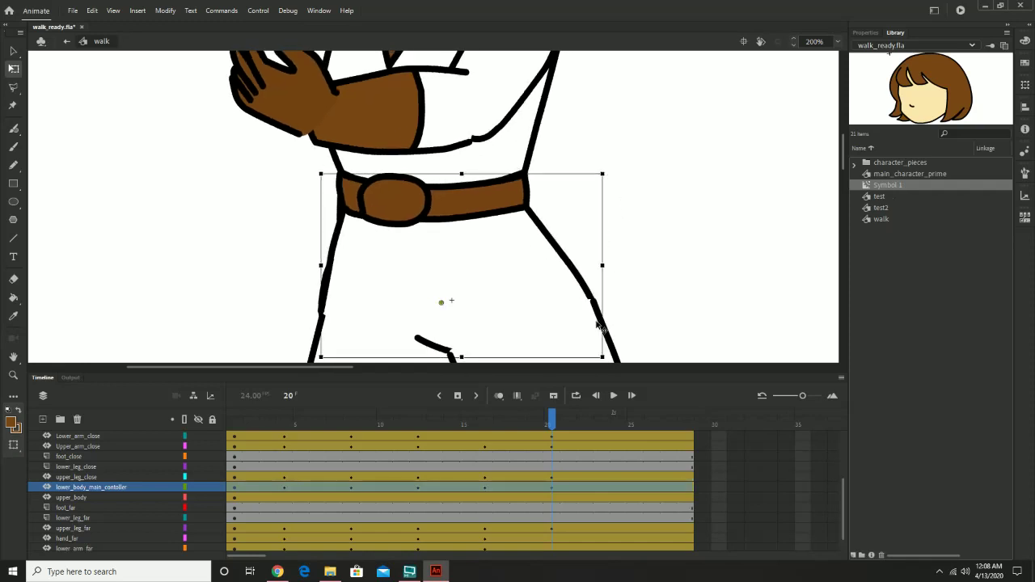
scroll(566, 477, down, 2)
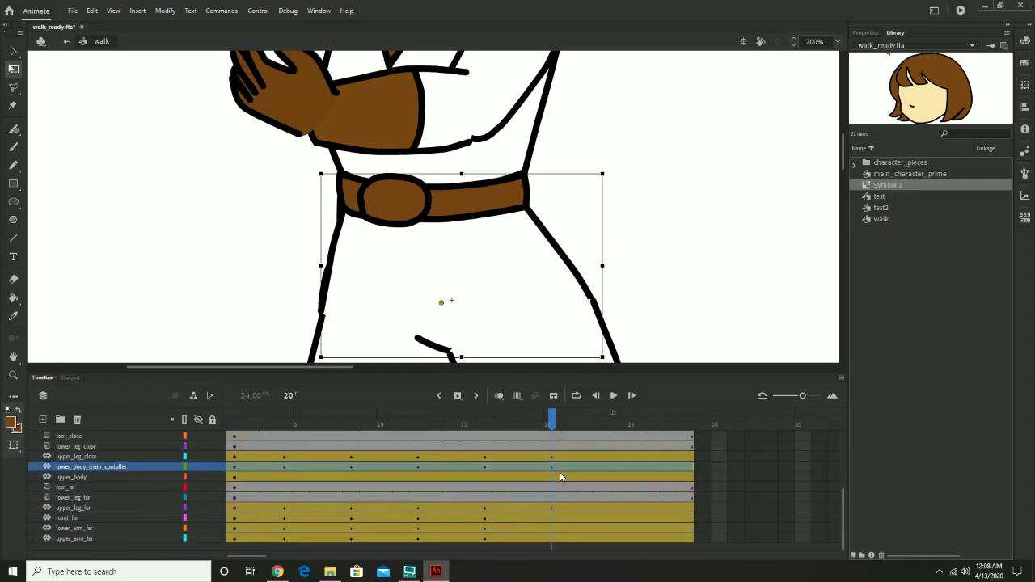
Shift hand_close slightly toward the forearm at frame 20 and add a keyframe for hand_far essentially in place.
click(297, 121)
drag(293, 118, 299, 119)
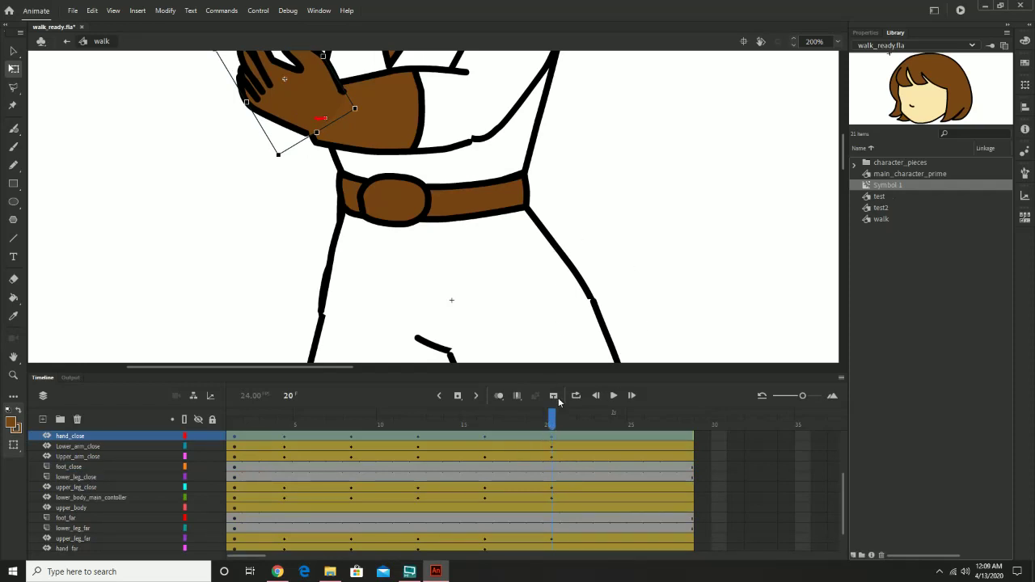
scroll(552, 526, down, 1)
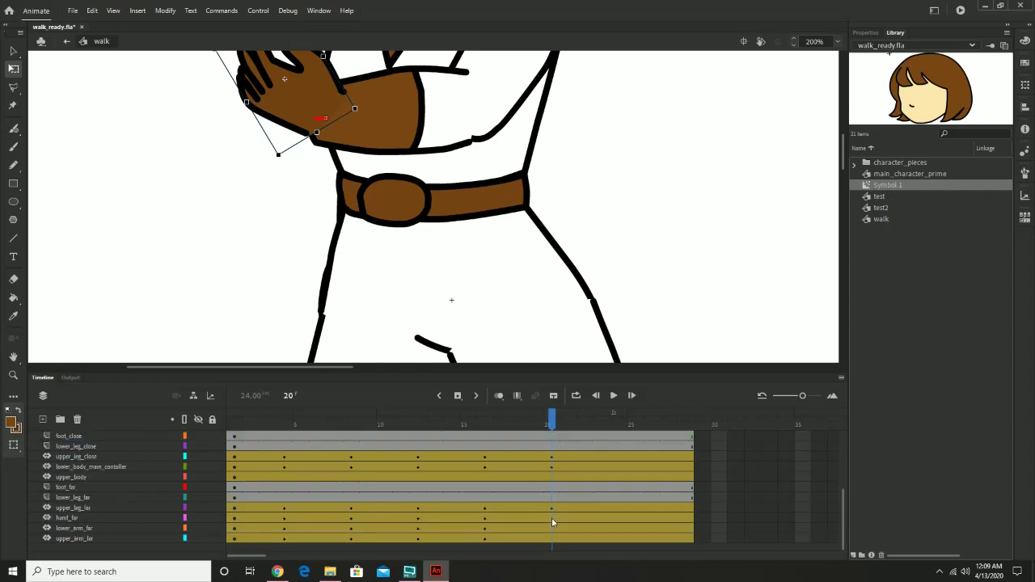
click(554, 518)
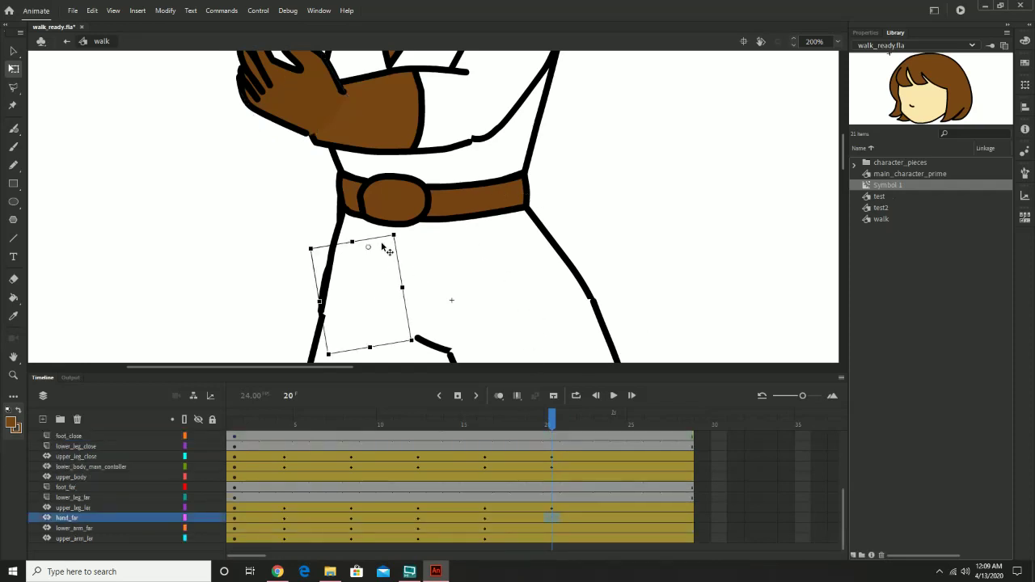
drag(402, 238, 406, 242)
drag(404, 239, 403, 241)
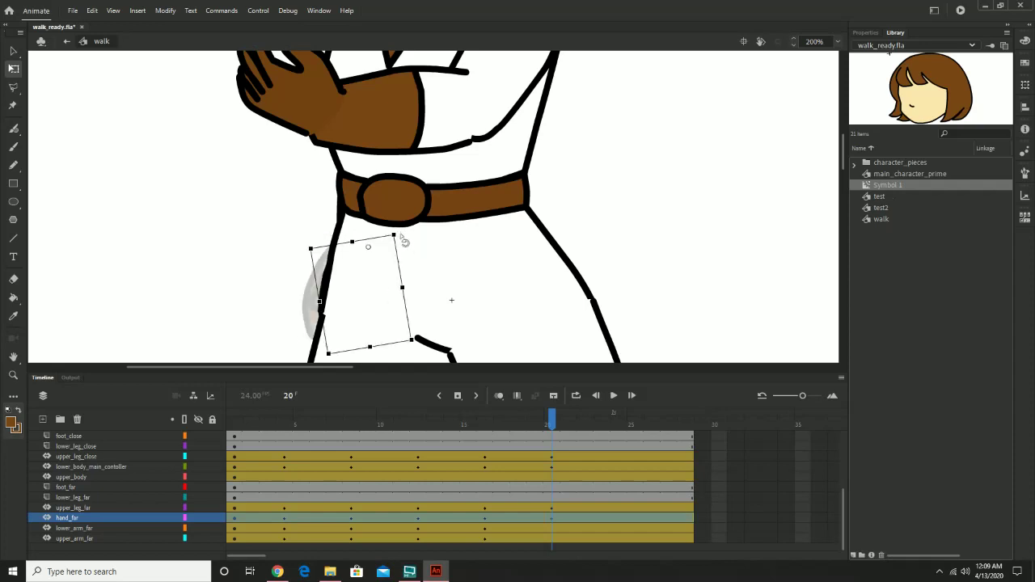
Add keyframes for lower_arm_far and upper_arm_far at frame 20 by giving each part a tiny rotation.
click(552, 527)
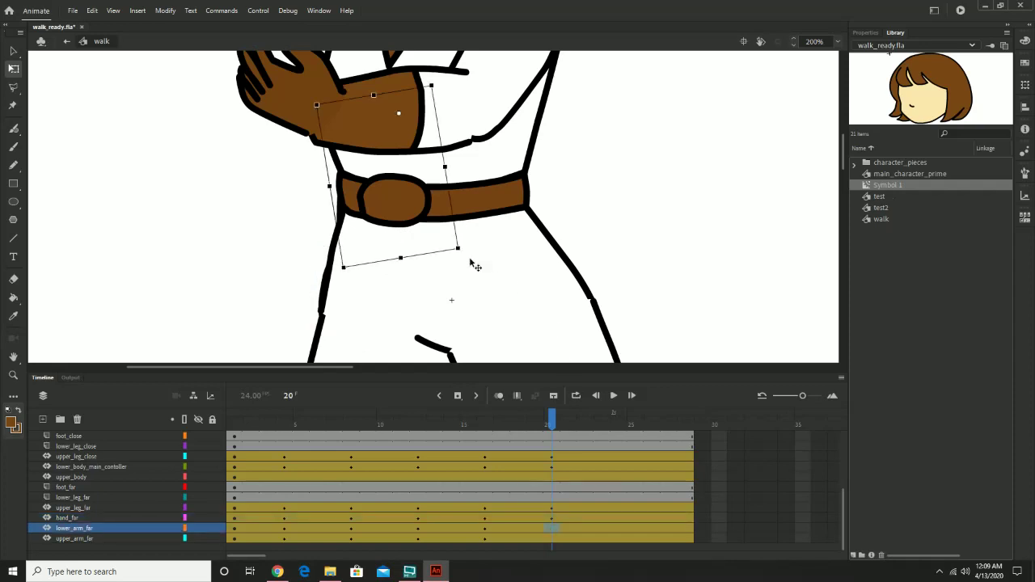
drag(467, 259, 468, 257)
click(553, 539)
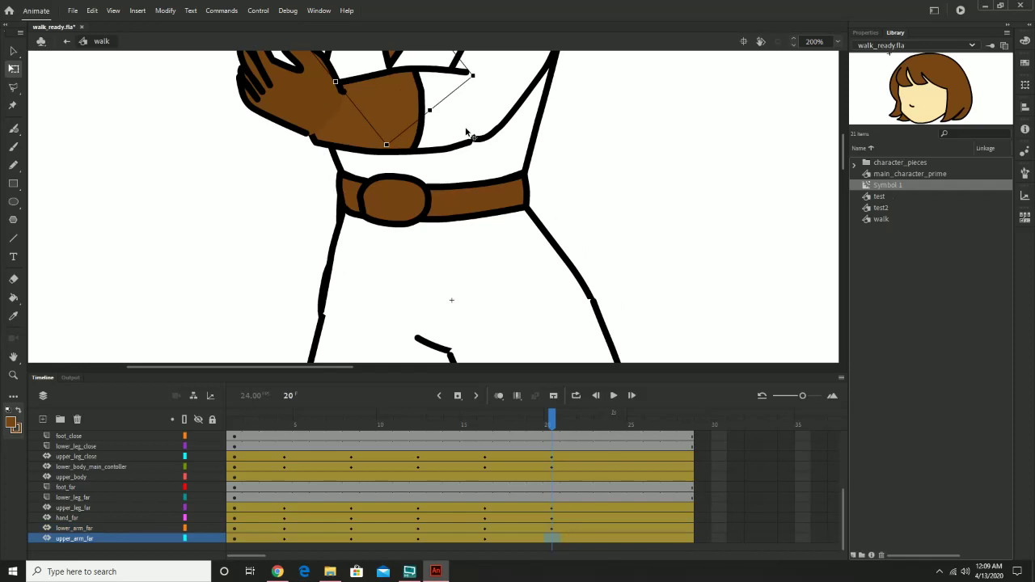
drag(483, 83, 487, 94)
Rotate the head from its tilted pose back to level at frame 20, adding a keyframe on the head layer.
scroll(565, 487, up, 3)
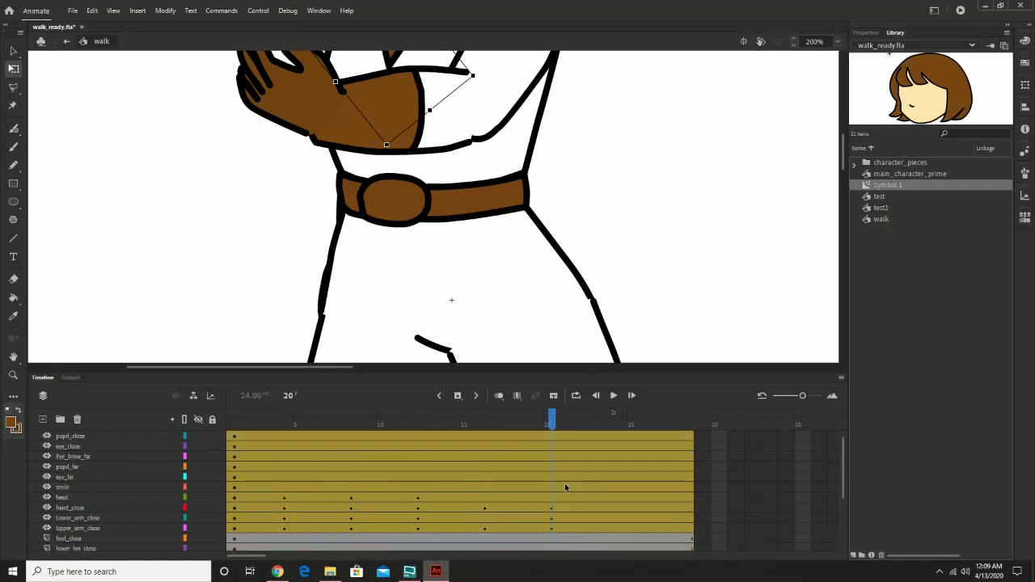
click(557, 498)
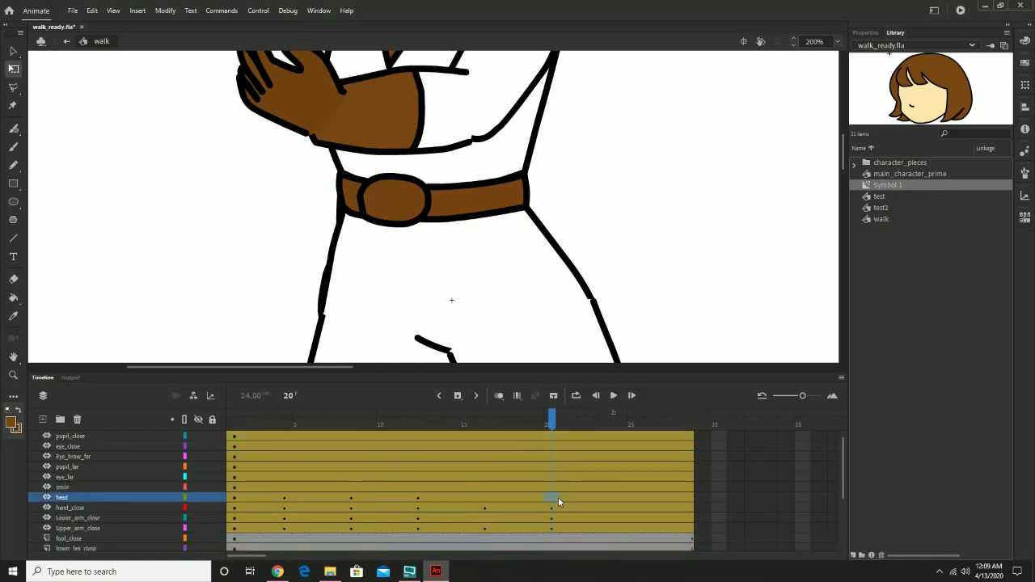
scroll(647, 161, up, 6)
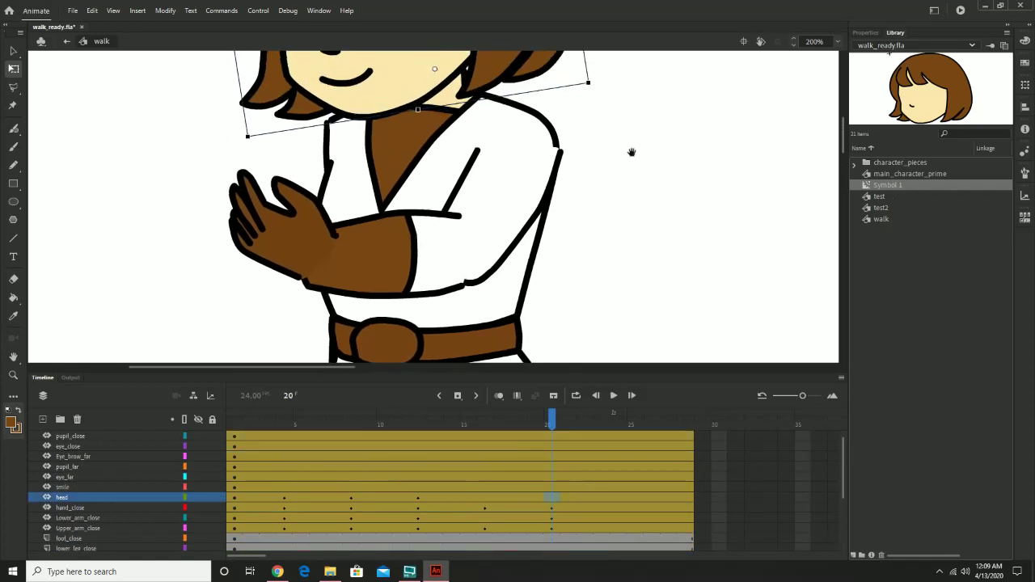
drag(591, 180, 599, 206)
Check the walk cycle reference in the browser, and at frame 24 rotate upper_leg_close and upper_leg_far inward so both legs hang nearly beneath the hips.
drag(567, 431, 606, 474)
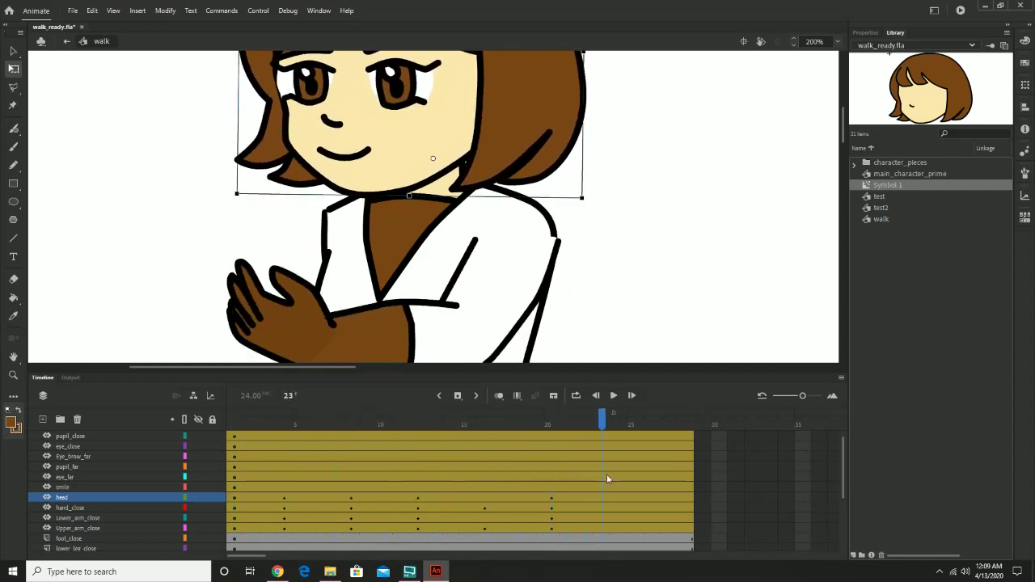
click(278, 572)
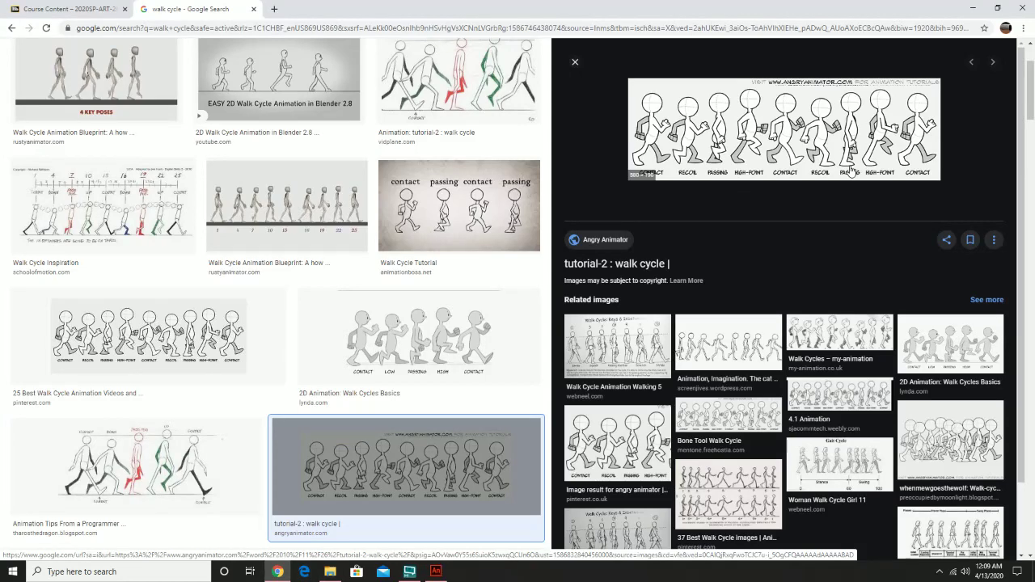
click(435, 572)
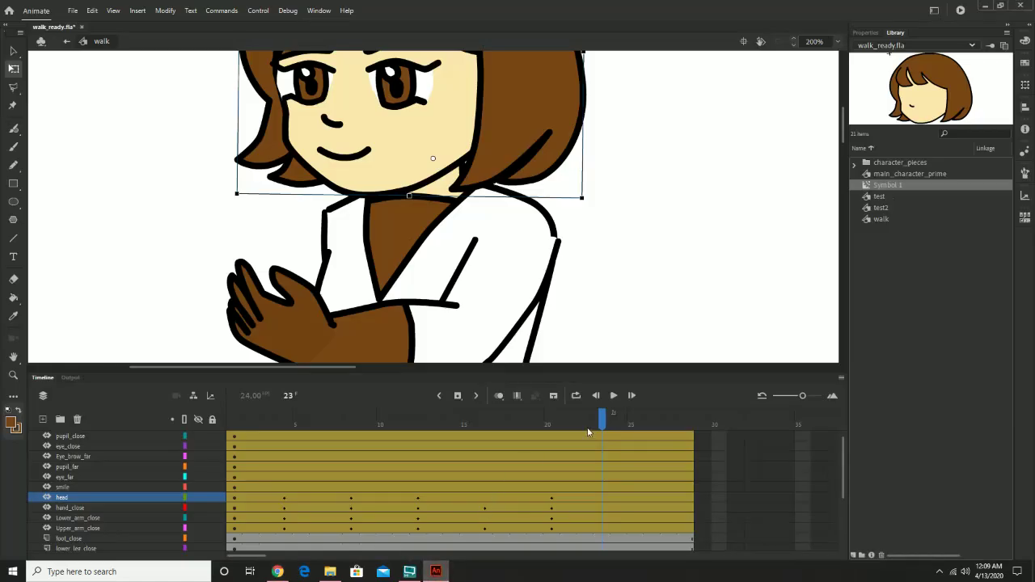
drag(603, 422, 620, 427)
key(z)
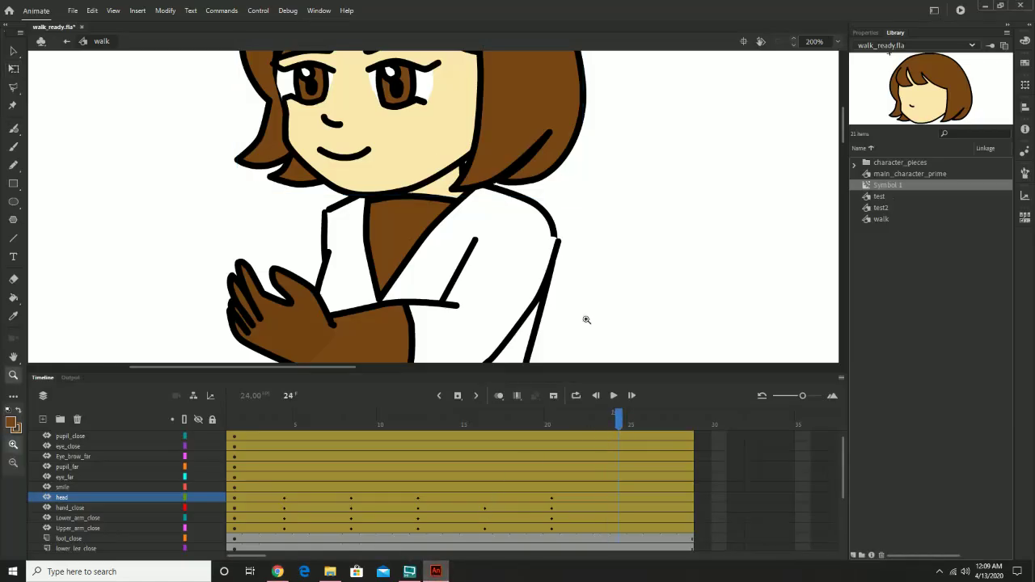
alt+click(587, 320)
alt+click(586, 320)
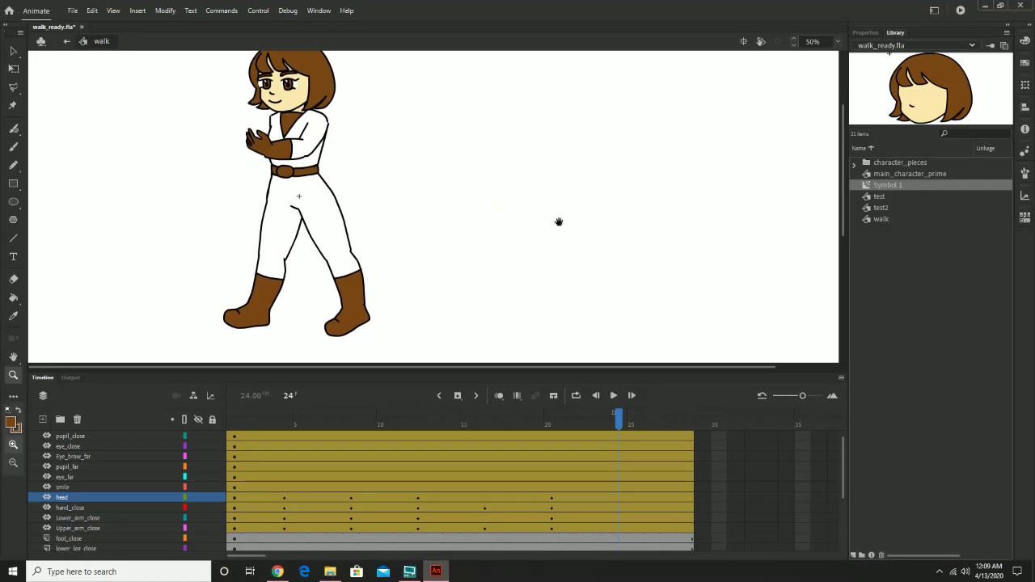
click(13, 68)
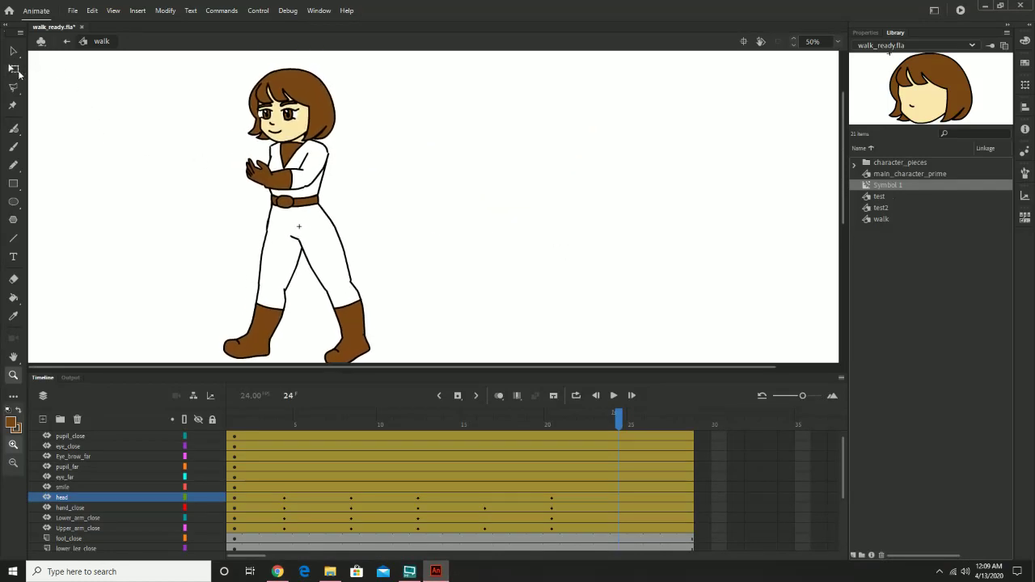
click(327, 258)
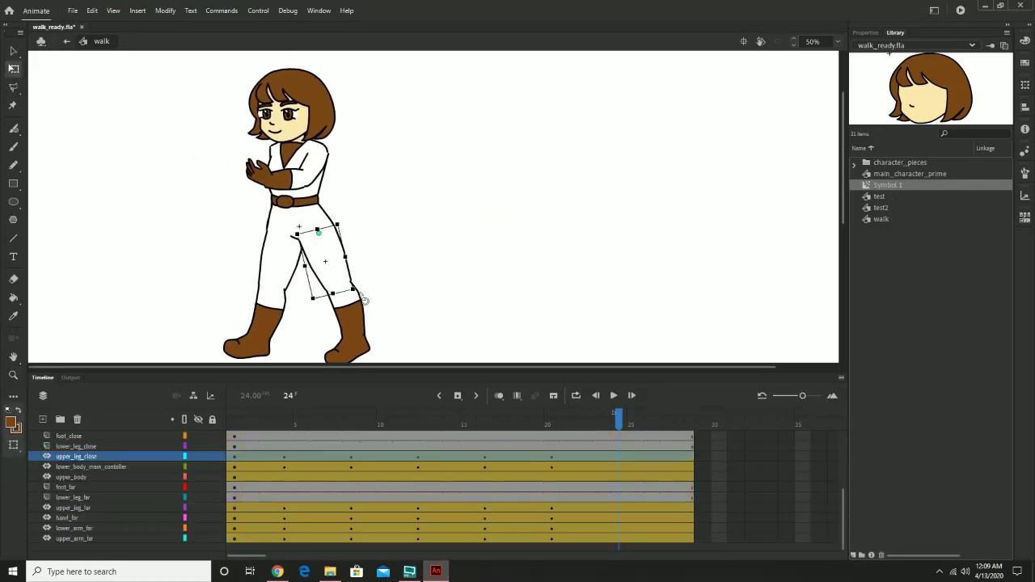
drag(364, 301, 352, 322)
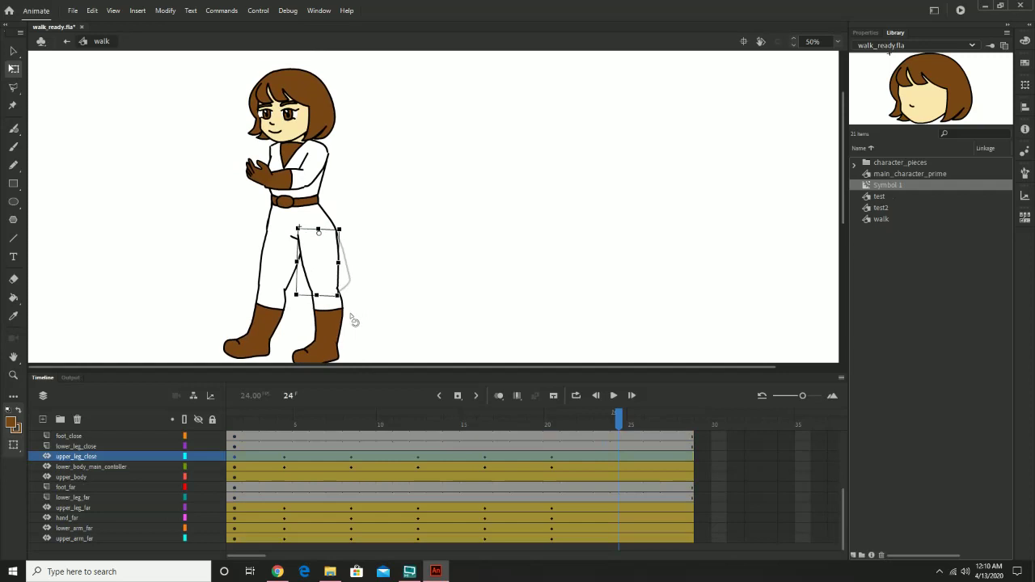
click(283, 277)
drag(308, 309, 319, 309)
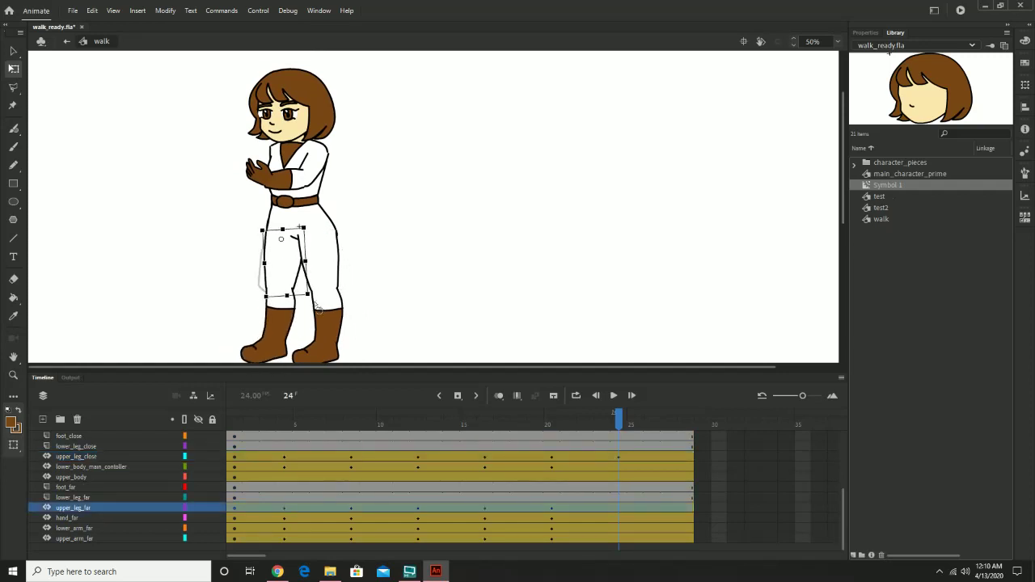
Swing the near arm down at frame 24 by rotating upper_arm_close, lower_arm_close and hand_close until it hangs straight beside the hip.
click(312, 175)
drag(342, 166, 356, 166)
click(300, 202)
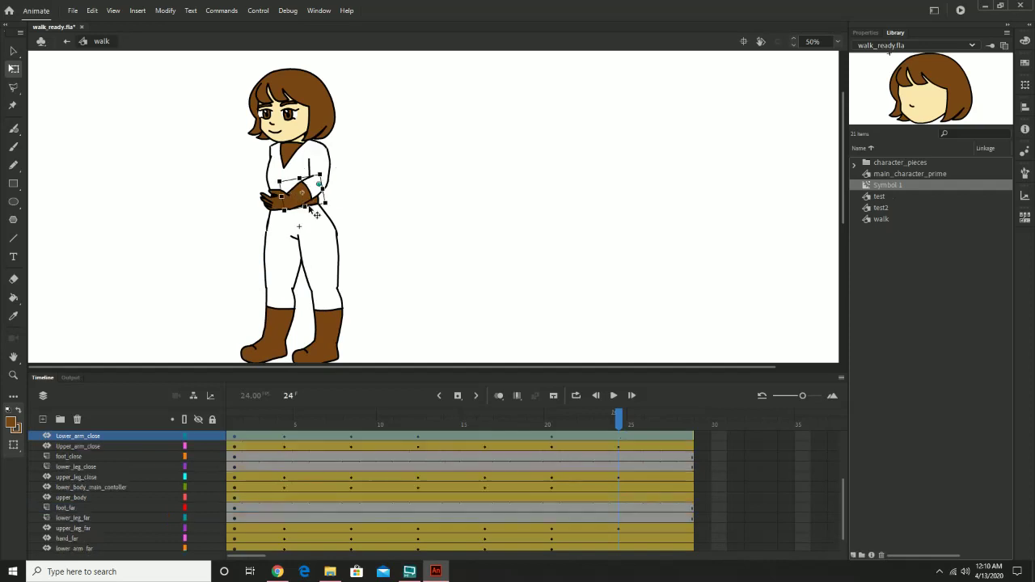
drag(335, 204, 350, 202)
click(307, 232)
drag(330, 240, 340, 232)
click(330, 194)
click(333, 171)
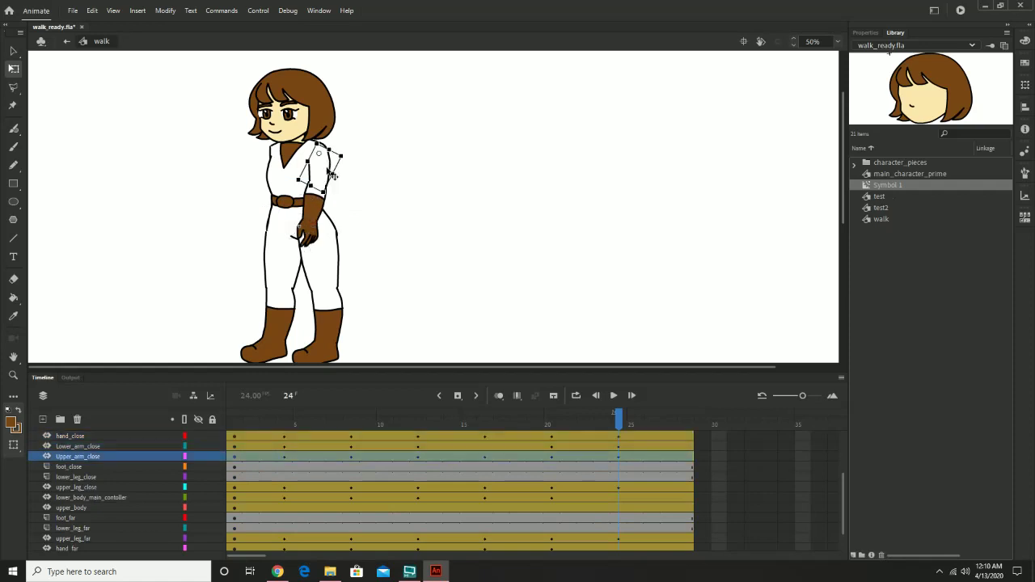
click(319, 214)
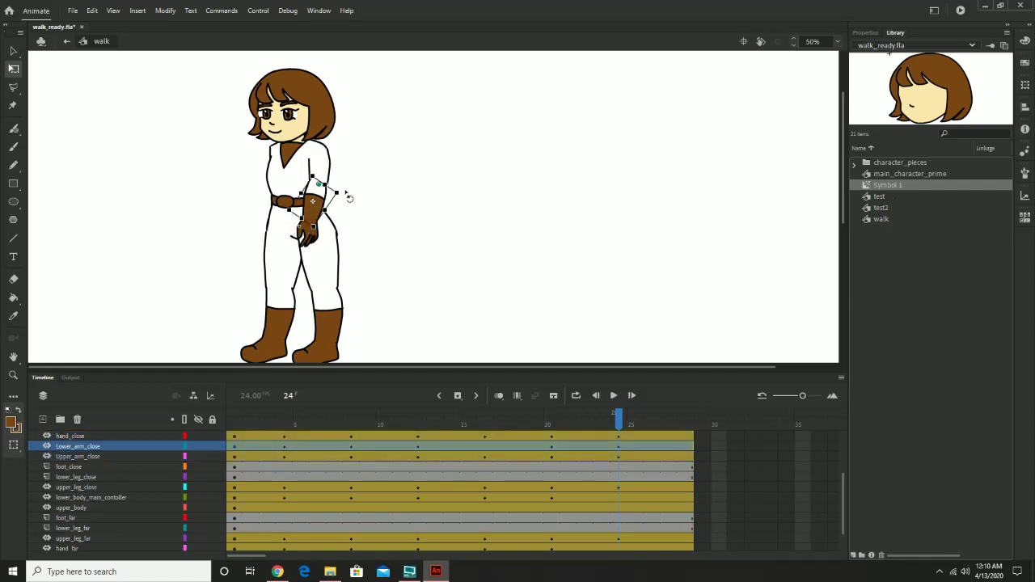
drag(348, 197, 355, 192)
key(ctrl+z)
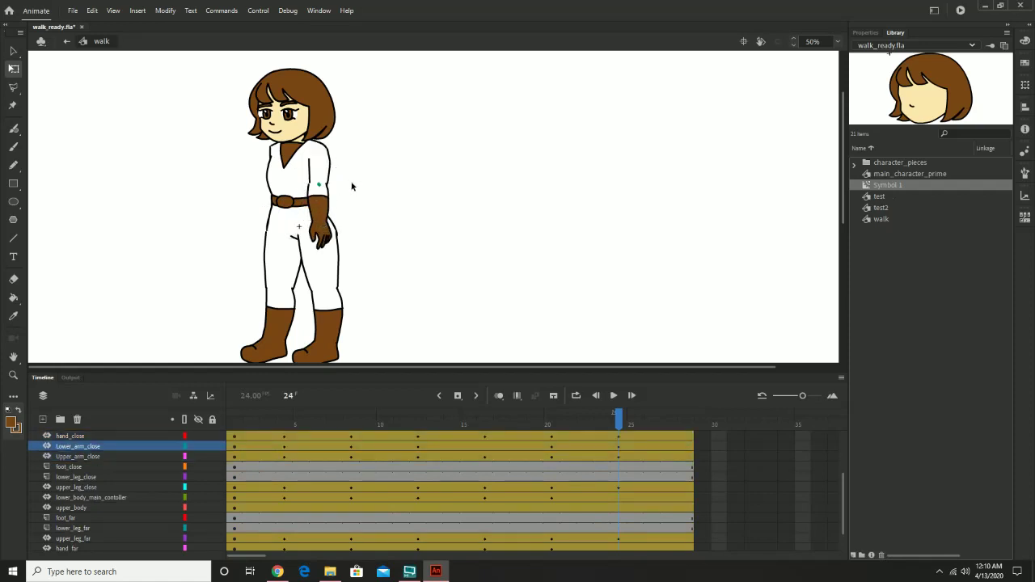
Try tilting lower_body_main_contoller at frame 24, restore its upright pose, and keep a keyframe there.
mouse_move(617, 425)
mouse_down()
mouse_move(550, 430)
mouse_move(614, 445)
mouse_up()
click(288, 222)
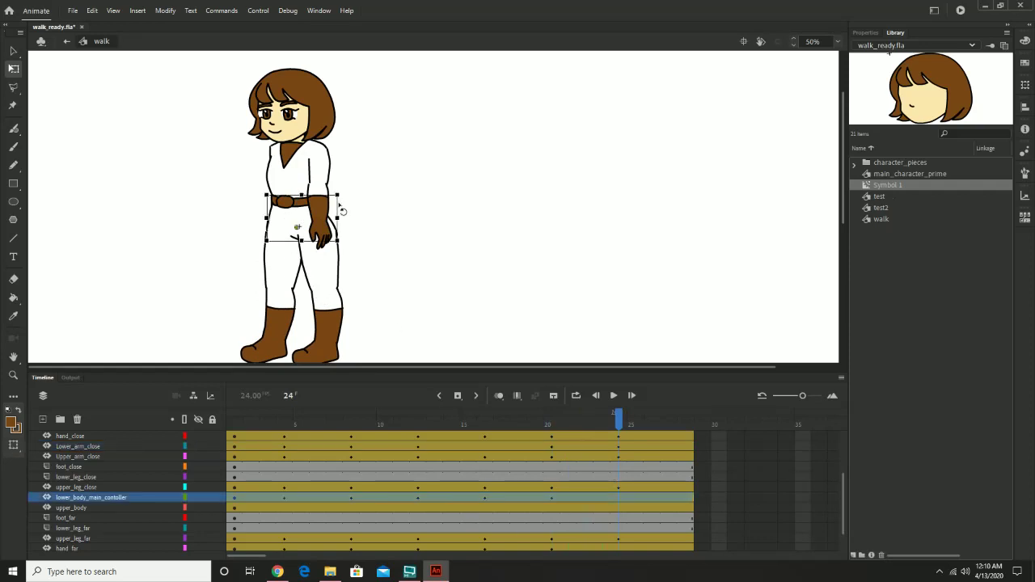
drag(346, 203, 358, 224)
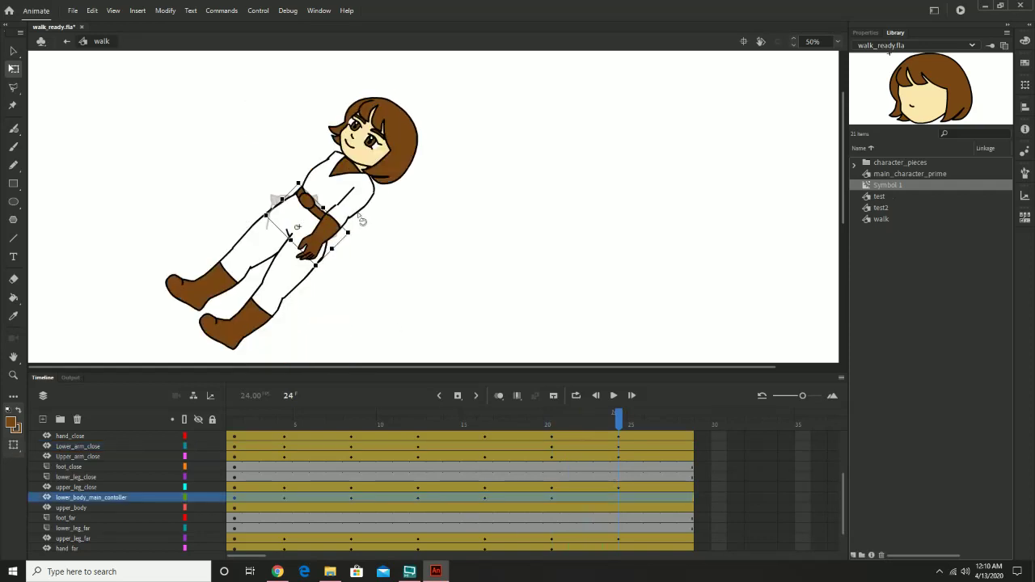
key(ctrl+z)
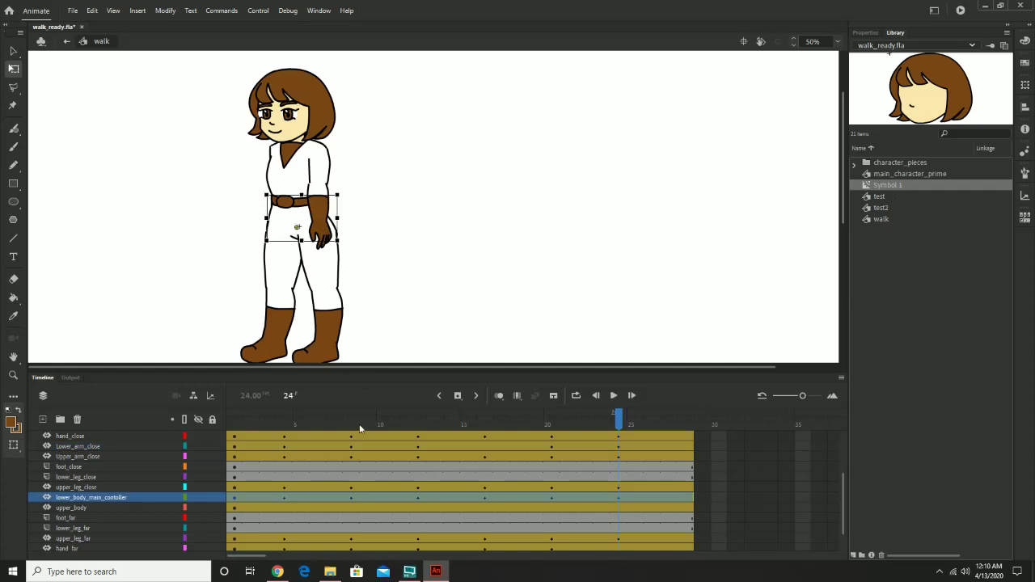
Consult the walk cycle reference in the browser, and pose upper_arm_far, lower_arm_far and hand_far at frame 24 so the far arm hangs beside the body.
click(279, 572)
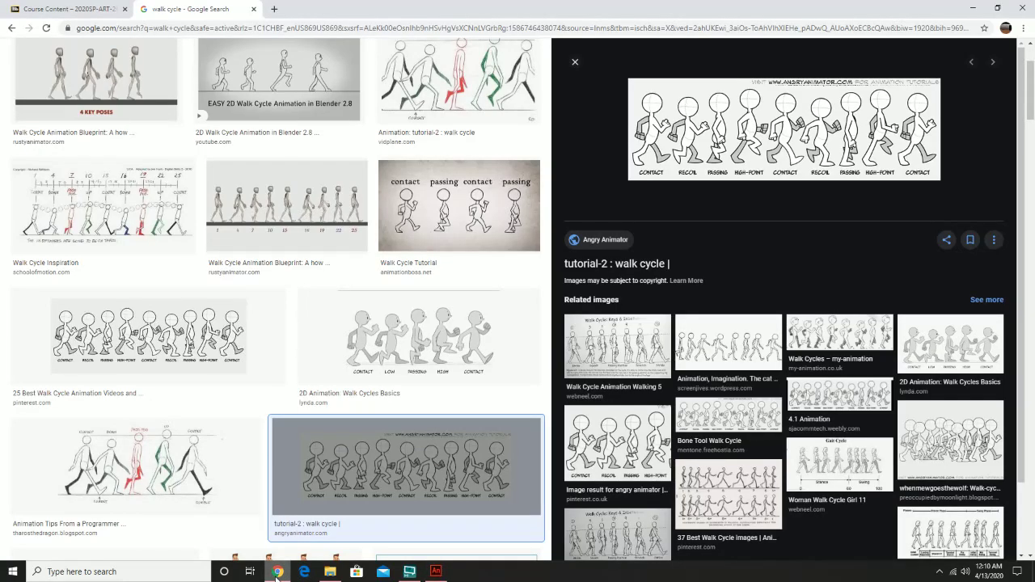
click(436, 572)
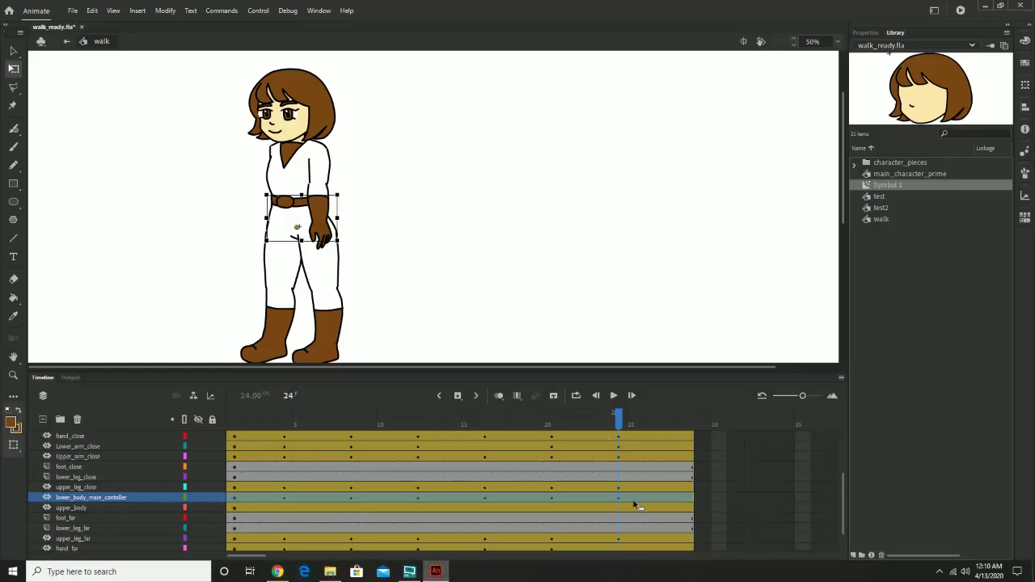
scroll(623, 510, down, 3)
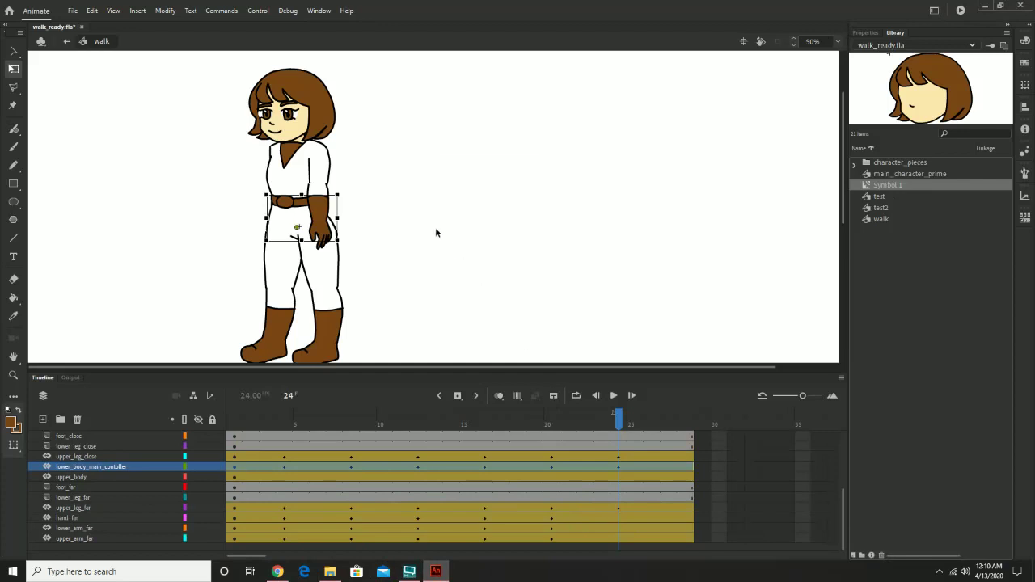
click(616, 517)
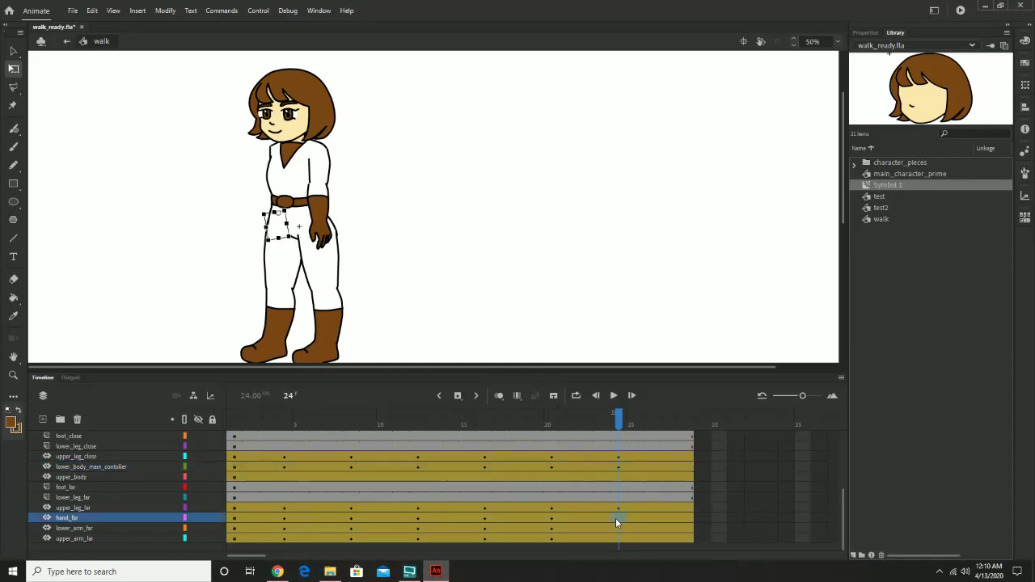
click(85, 539)
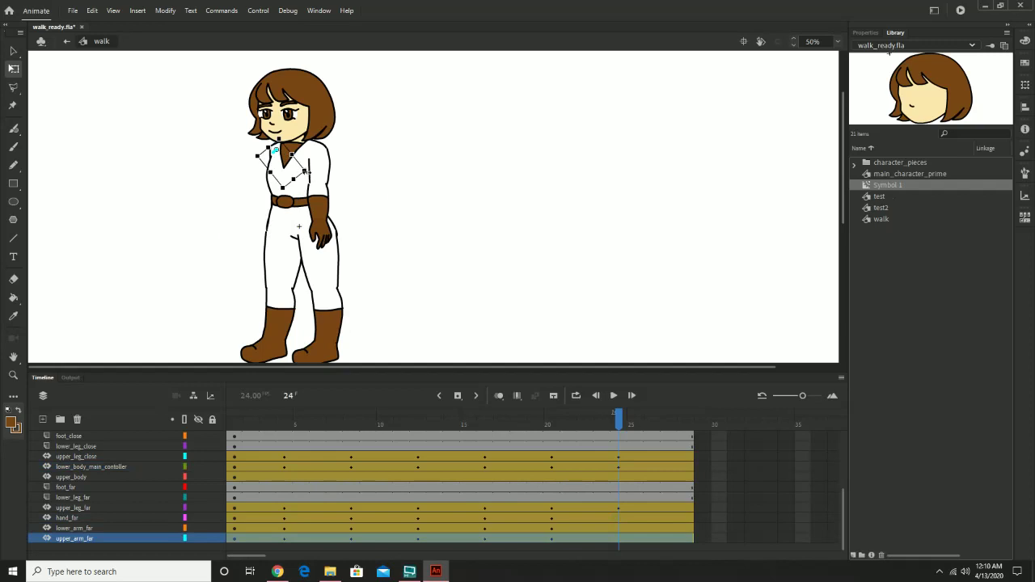
mouse_move(306, 172)
mouse_down()
mouse_move(302, 184)
mouse_move(316, 180)
mouse_move(301, 190)
mouse_up()
click(257, 199)
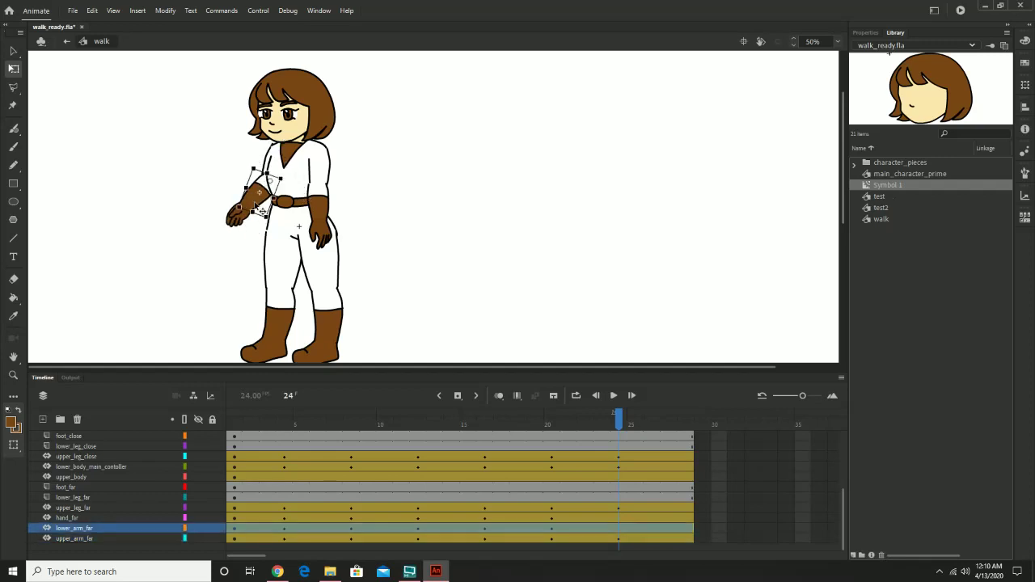
drag(273, 230, 259, 241)
click(257, 228)
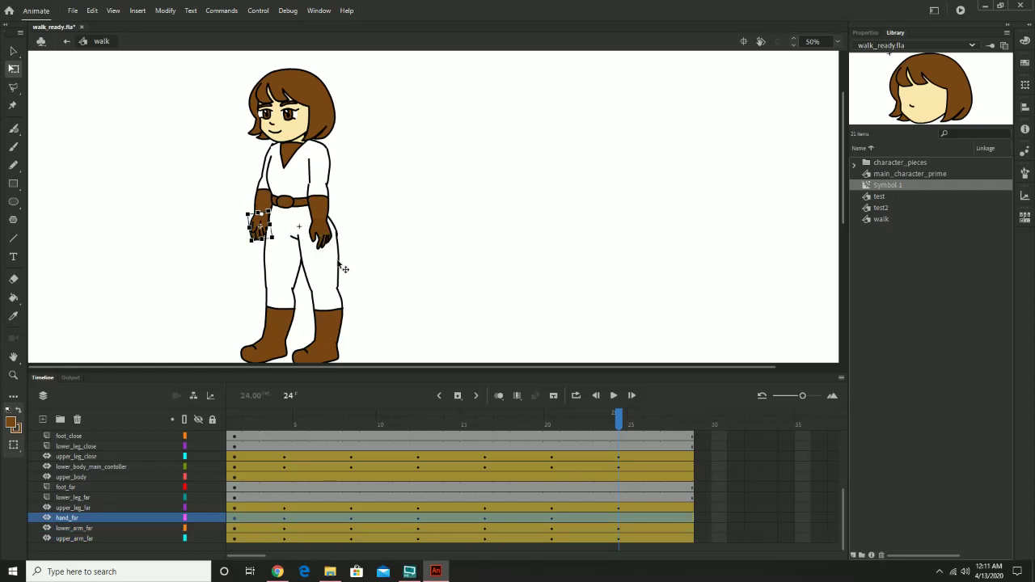
Correct the far arm at frame 20 by rotating lower_arm_far up so it sits behind the near forearm.
drag(623, 427, 553, 490)
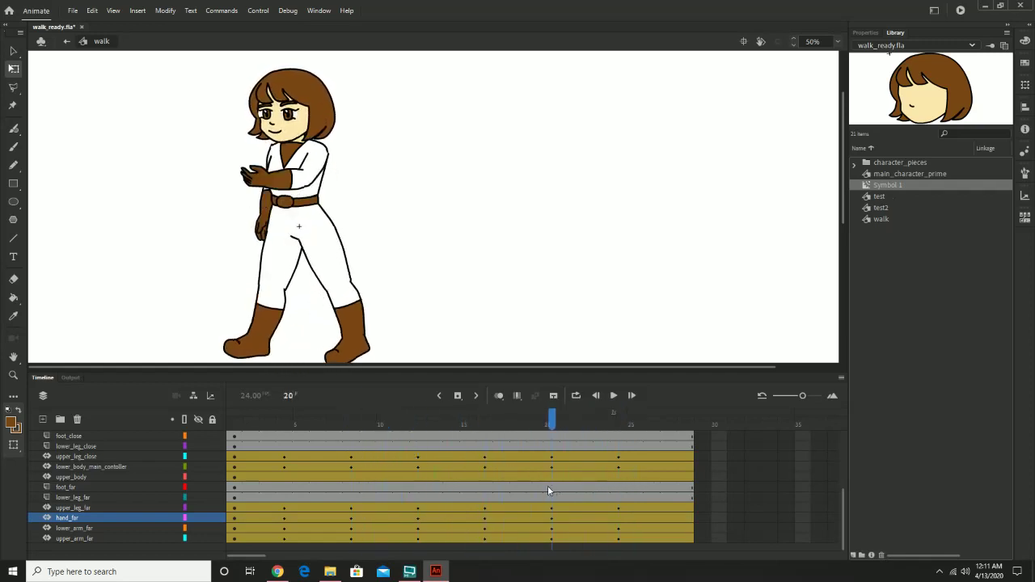
click(264, 212)
drag(263, 212, 271, 178)
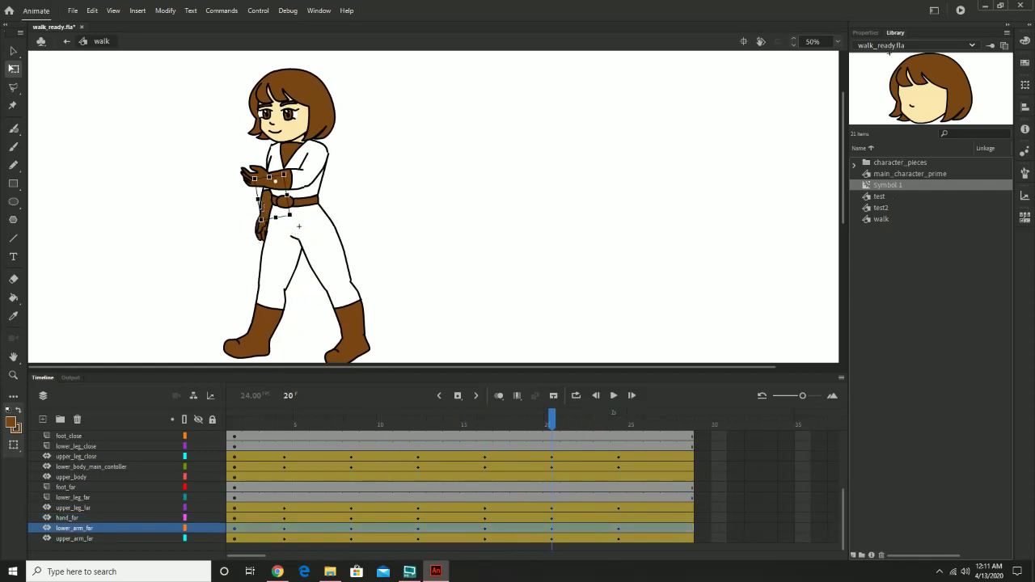
click(275, 161)
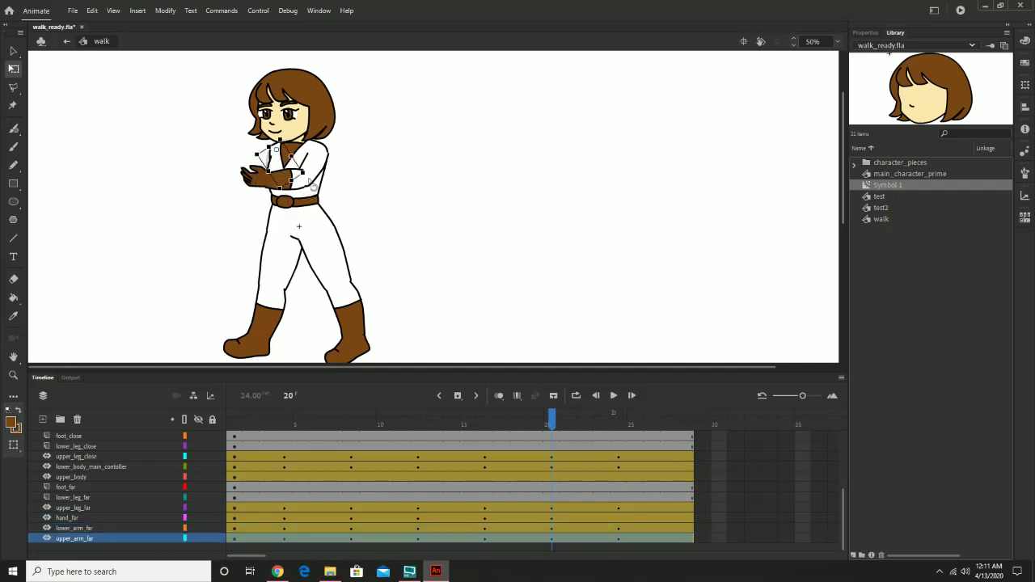
Scrub through the walk animation to review the motion, and inspect the starting pose of upper_leg_close at frame 1.
drag(551, 425, 623, 483)
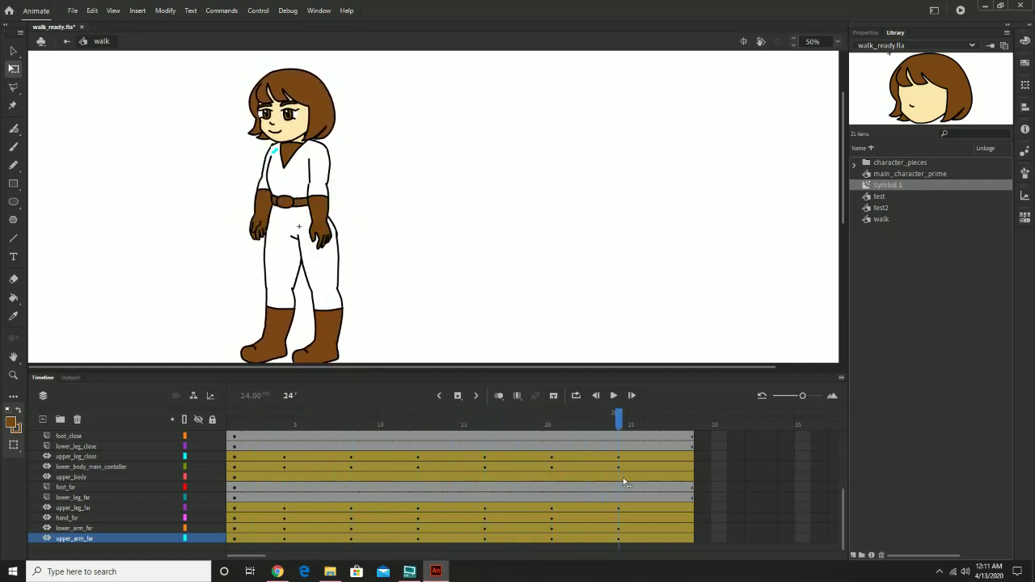
click(623, 480)
drag(621, 426, 619, 504)
drag(621, 424, 625, 467)
drag(267, 417, 694, 495)
click(239, 423)
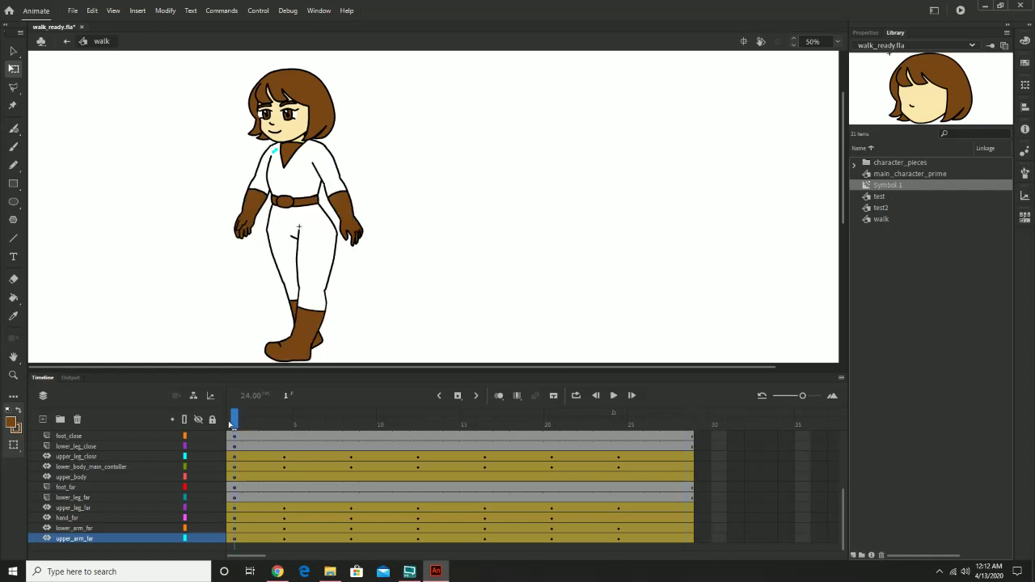
click(320, 268)
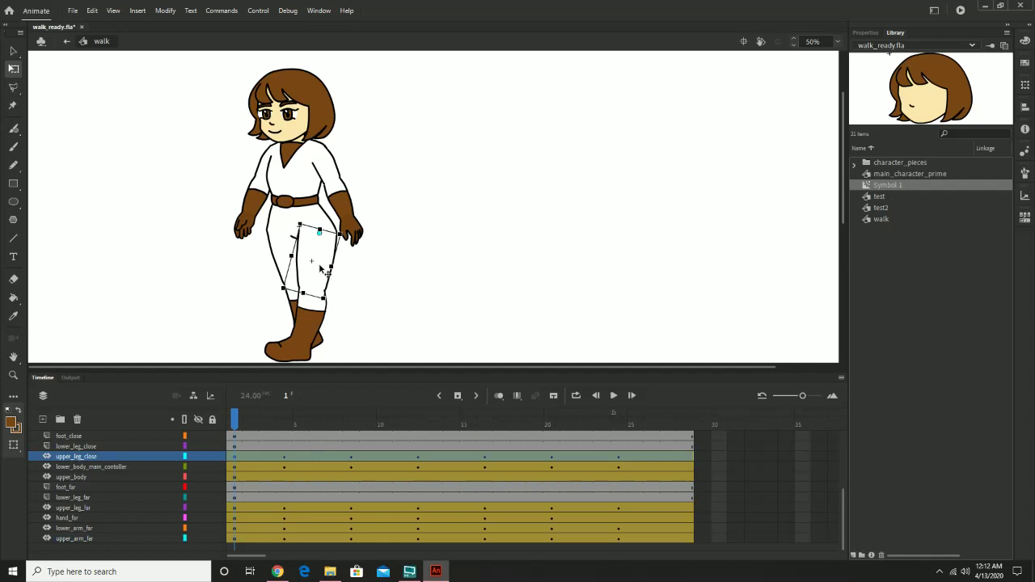
Rotate upper_leg_close and upper_leg_far at frame 28 so the legs nearly overlap, approaching the starting pose at frame 1.
click(692, 424)
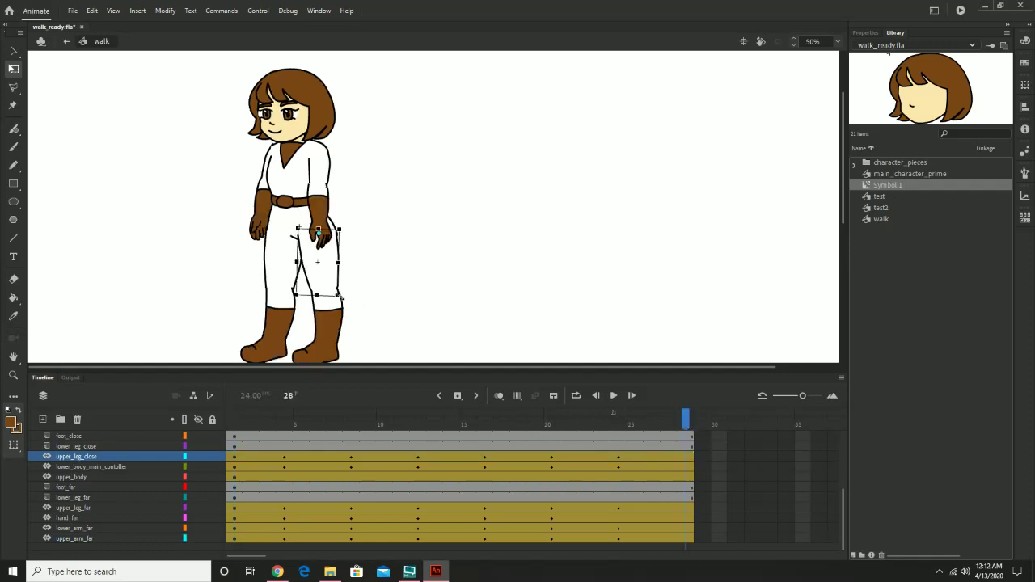
drag(349, 304, 329, 300)
click(285, 280)
click(404, 286)
drag(292, 253, 295, 254)
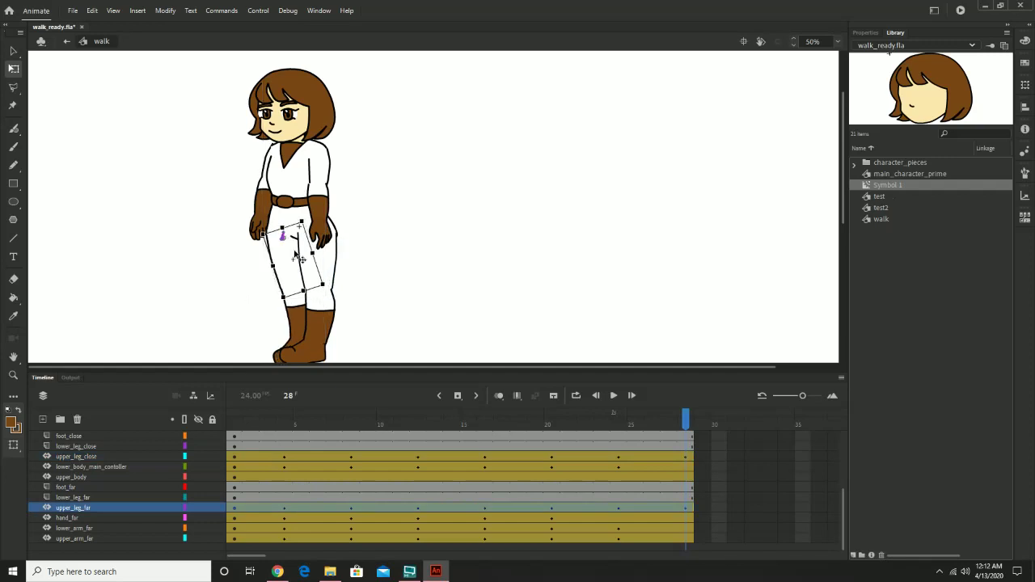
Rotate upper_arm_far slightly at frame 28 so the far arm hangs close beside the torso.
click(269, 170)
mouse_move(301, 188)
mouse_down()
mouse_move(293, 203)
mouse_move(298, 190)
mouse_up()
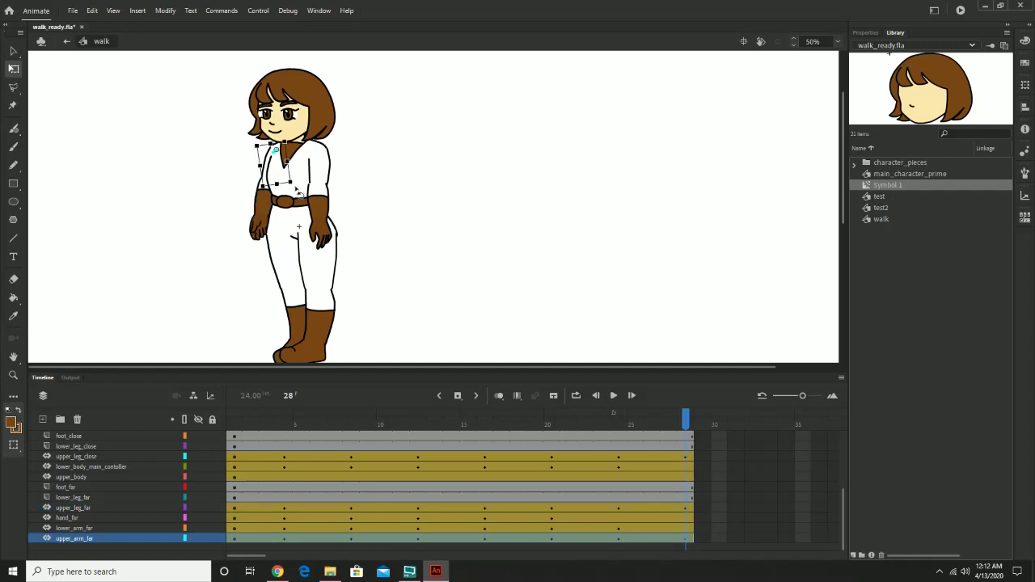
key(z)
click(291, 157)
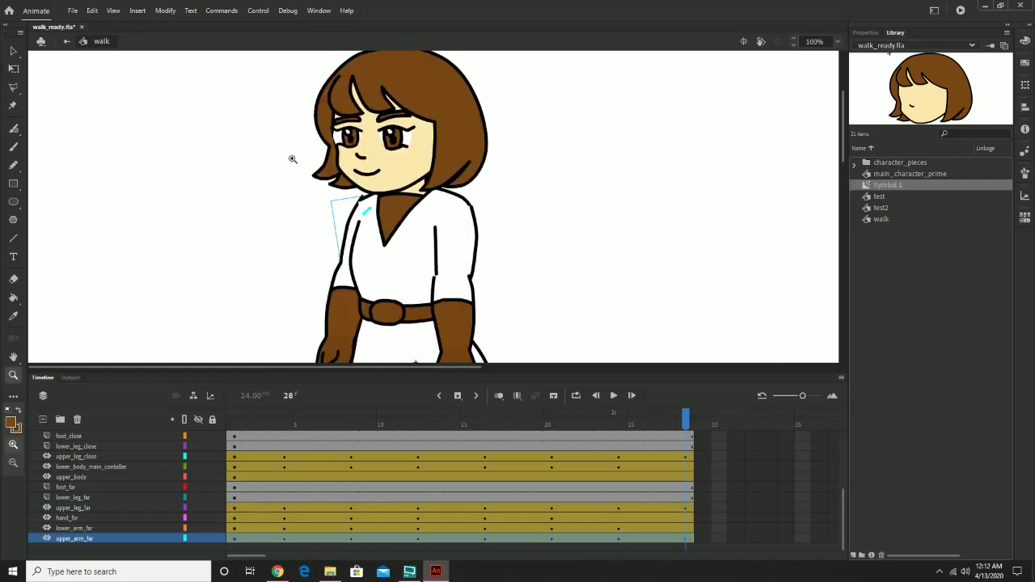
click(306, 173)
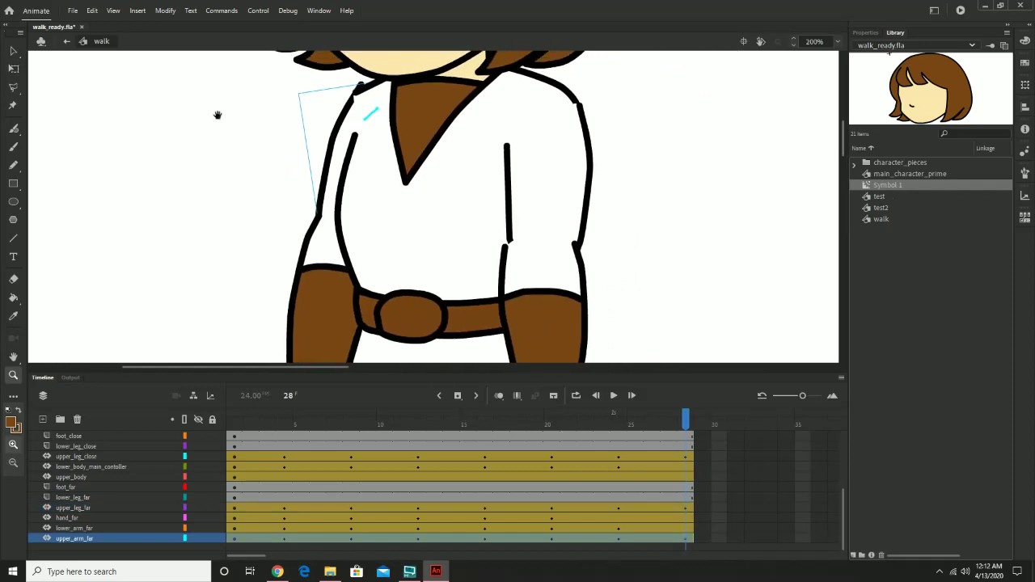
click(13, 68)
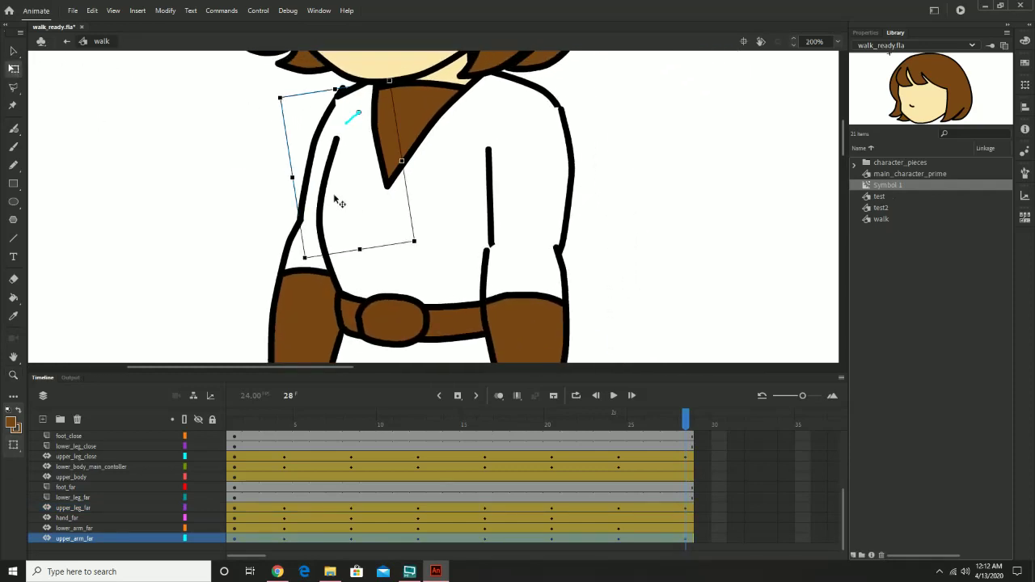
Shift upper_arm_far slightly down and outward at frame 28 so its shoulder line meets the torso outline.
click(356, 217)
scroll(355, 218, down, 1)
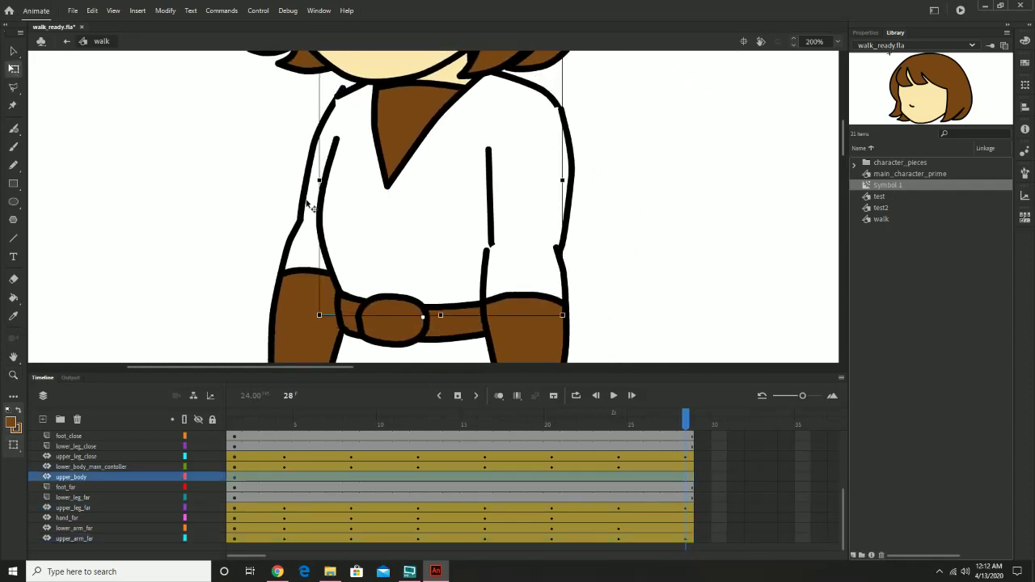
click(310, 207)
click(333, 202)
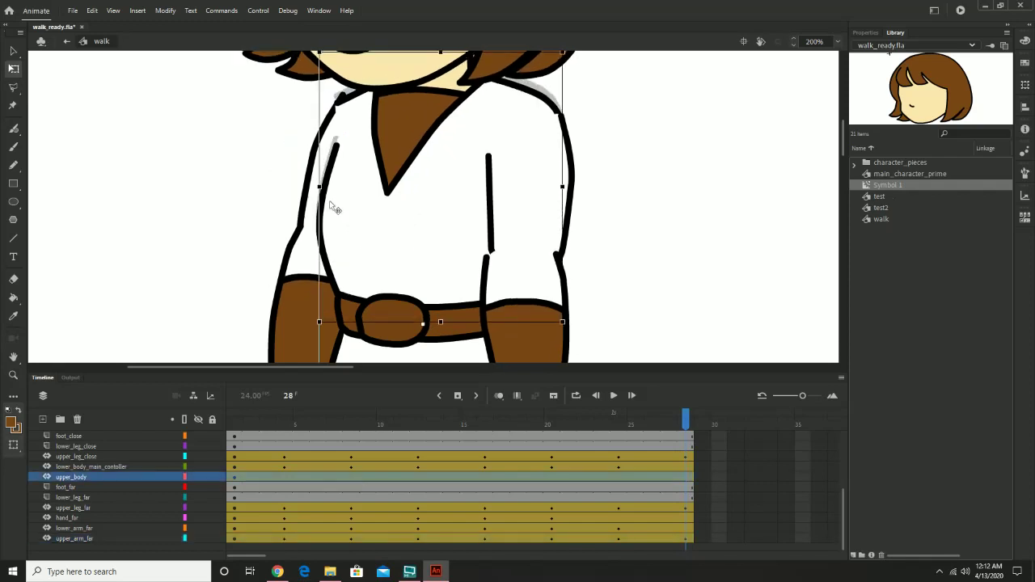
click(312, 204)
mouse_move(311, 205)
mouse_down()
mouse_move(307, 215)
mouse_move(301, 208)
mouse_up()
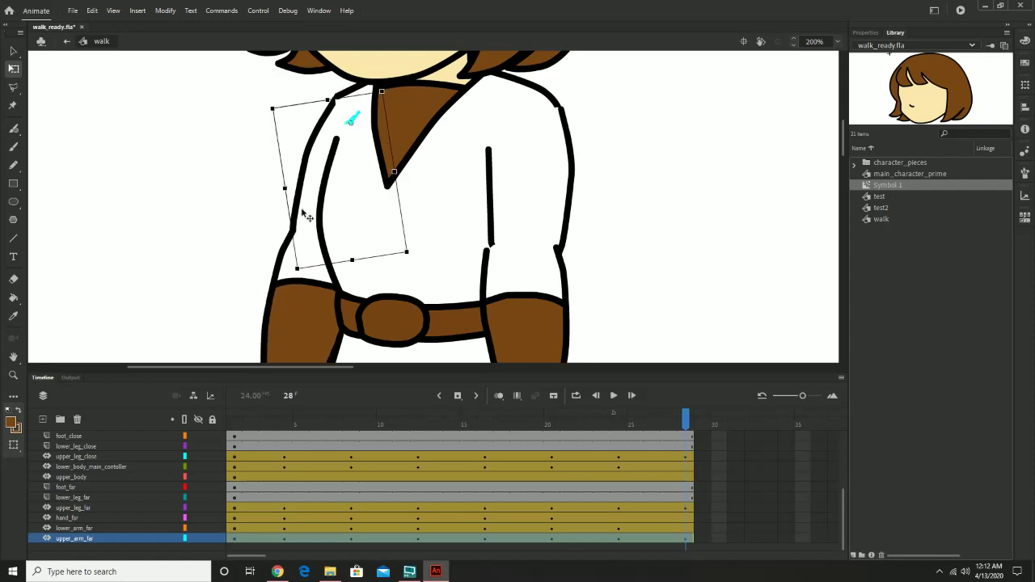
Adjust lower_arm_far and hand_far at frame 28 so the forearm and hand hang naturally below the far elbow.
drag(407, 266, 422, 181)
click(319, 214)
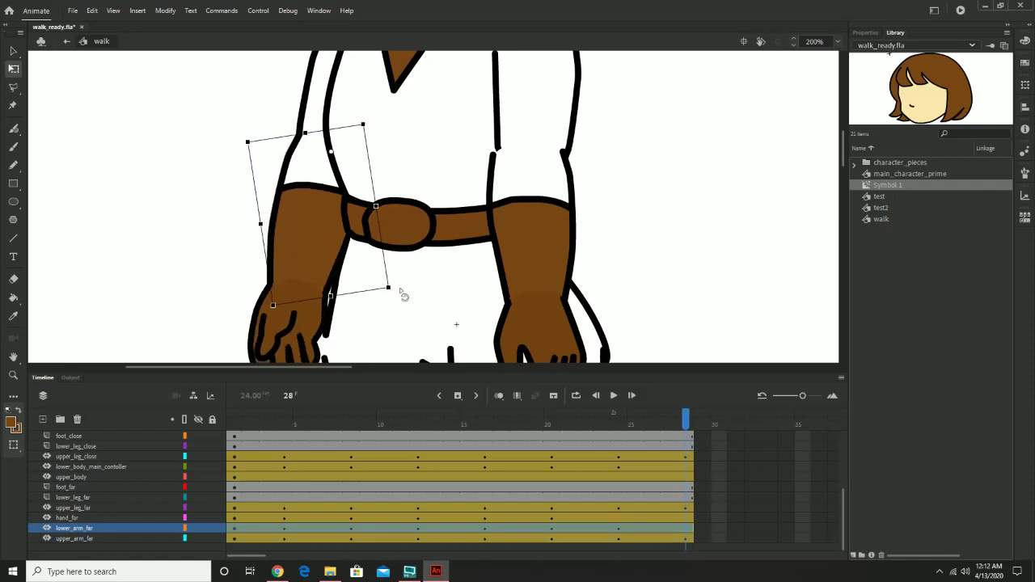
click(315, 322)
mouse_move(331, 273)
mouse_down()
mouse_move(340, 289)
mouse_move(339, 264)
mouse_up()
Rotate Lower_arm_close and Upper_arm_close slightly outward at frame 28, swinging the near arm away from the torso.
drag(553, 200, 427, 149)
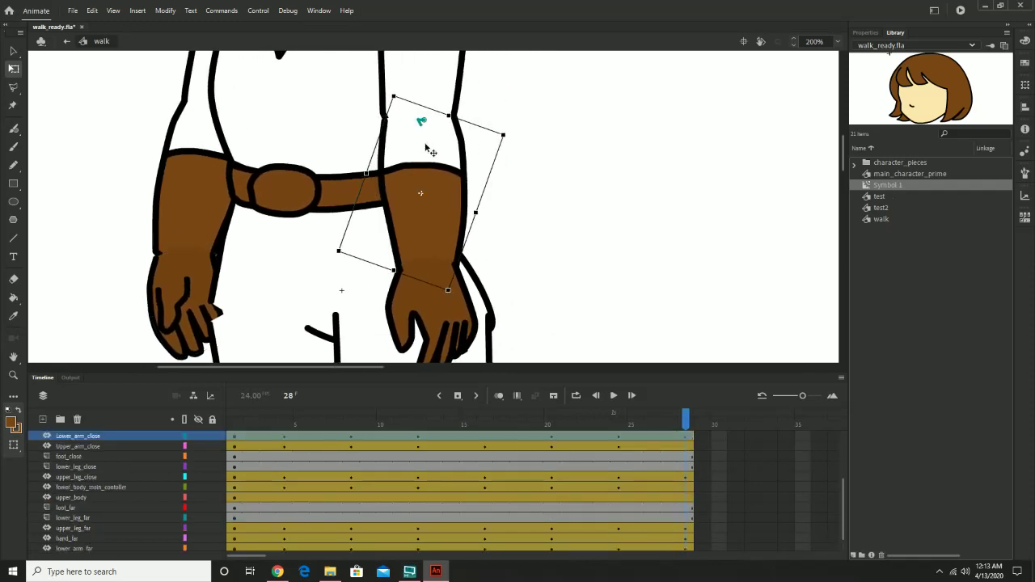
scroll(606, 146, up, 4)
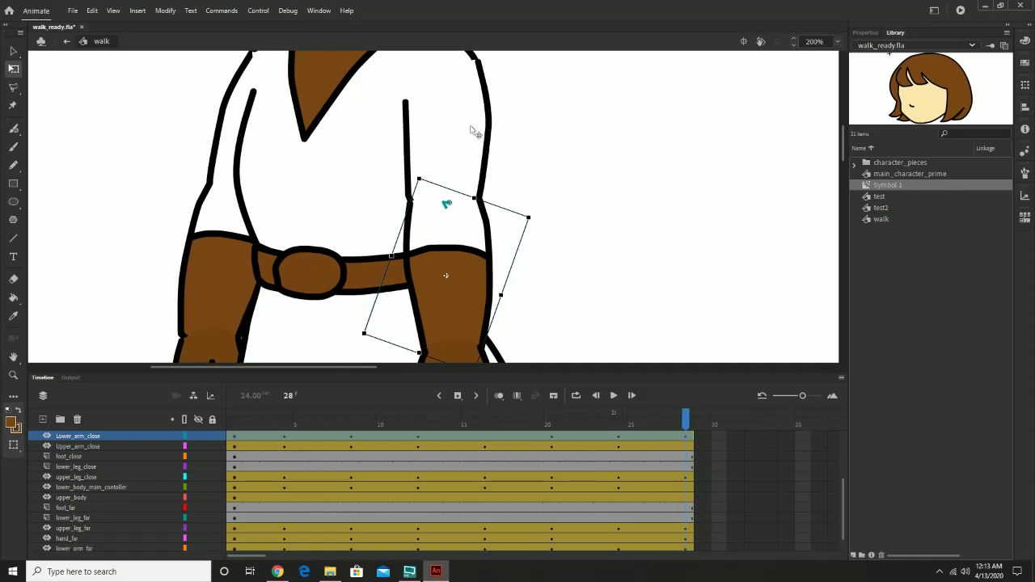
click(475, 132)
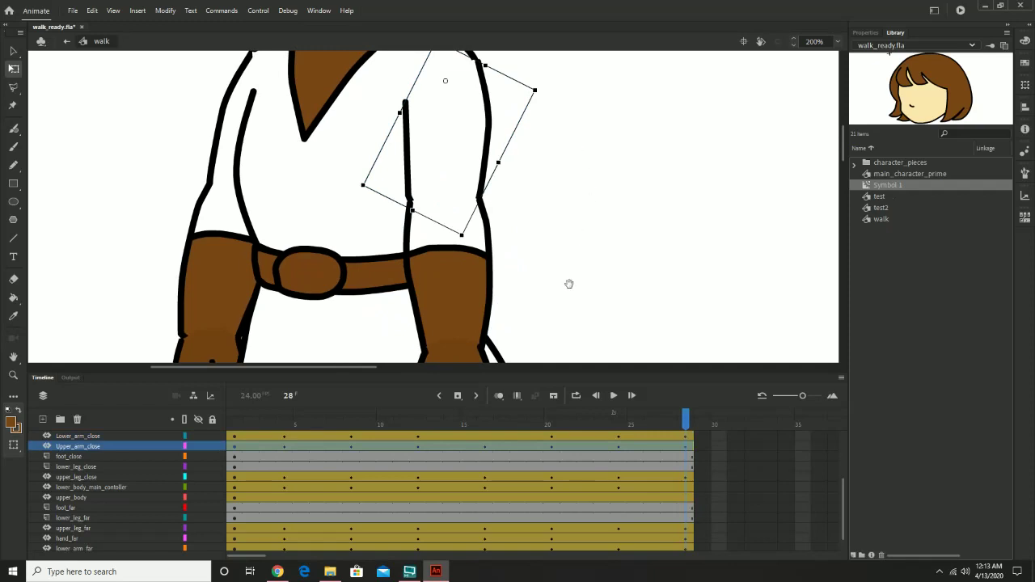
drag(569, 284, 575, 72)
drag(577, 222, 589, 49)
drag(589, 65, 572, 329)
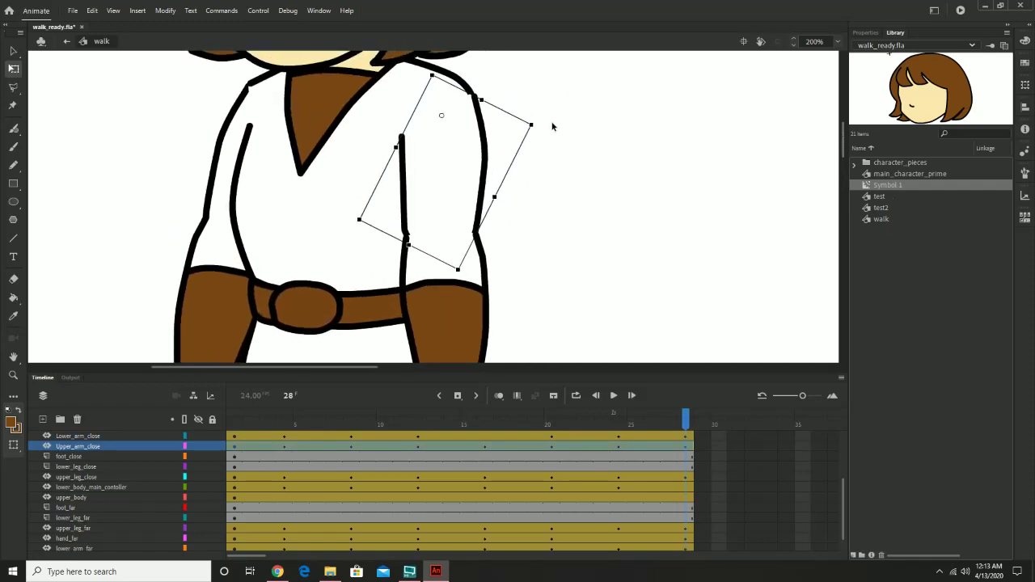
drag(545, 129, 555, 128)
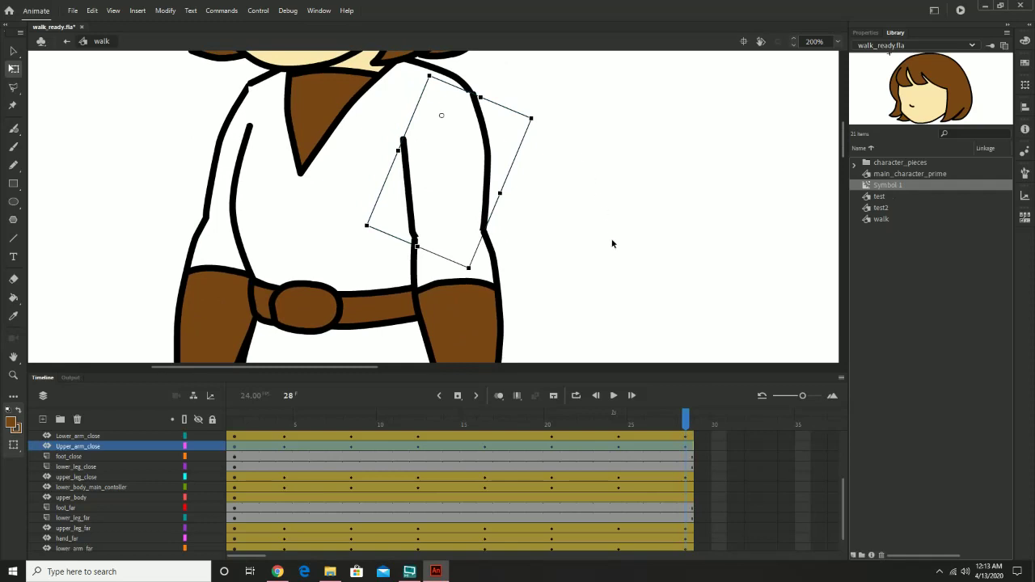
Compare the body across frames 26 to 28, and keyframe lower_body_main_contoller at frame 28.
click(658, 495)
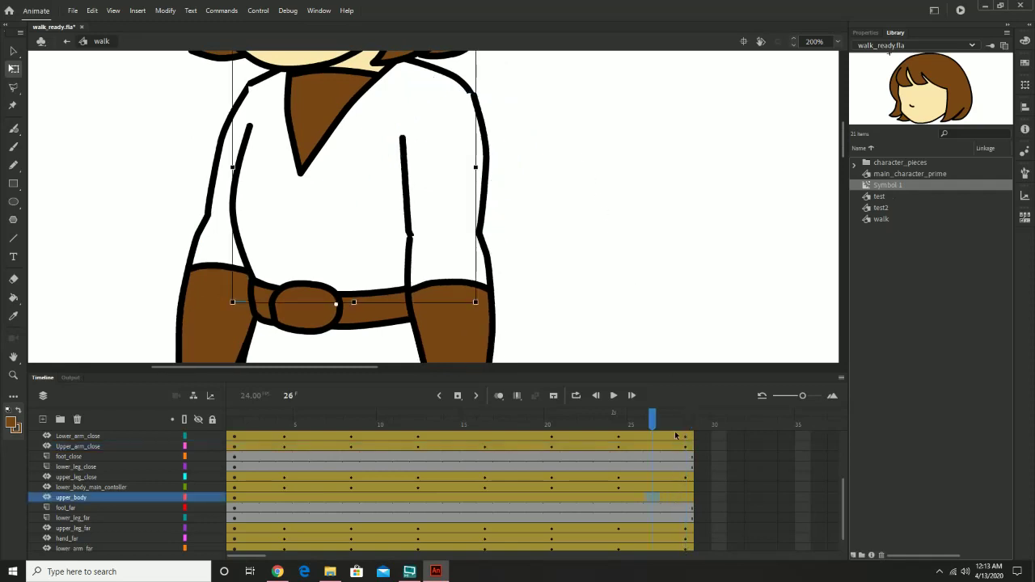
drag(652, 425, 668, 425)
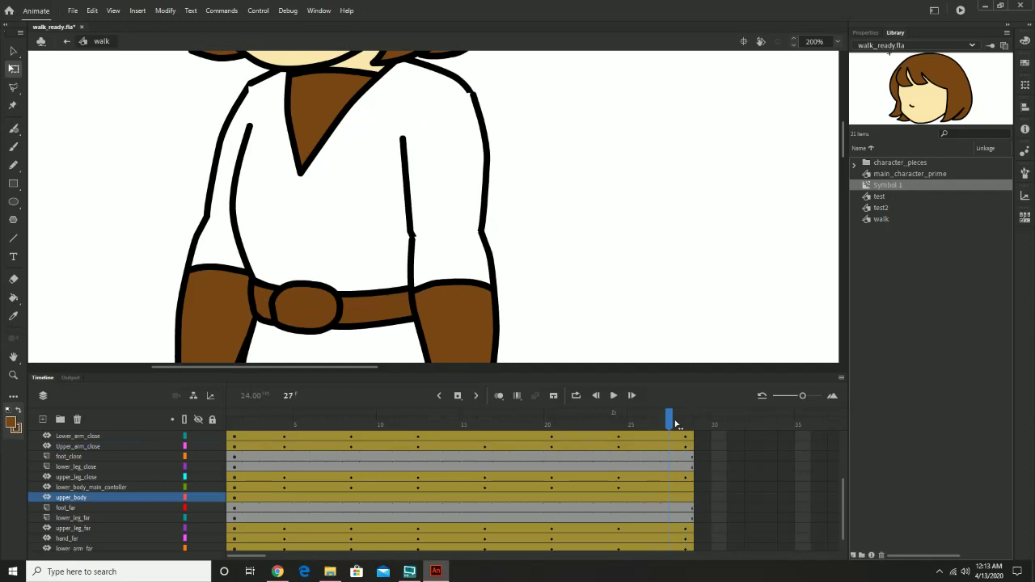
click(674, 488)
click(102, 477)
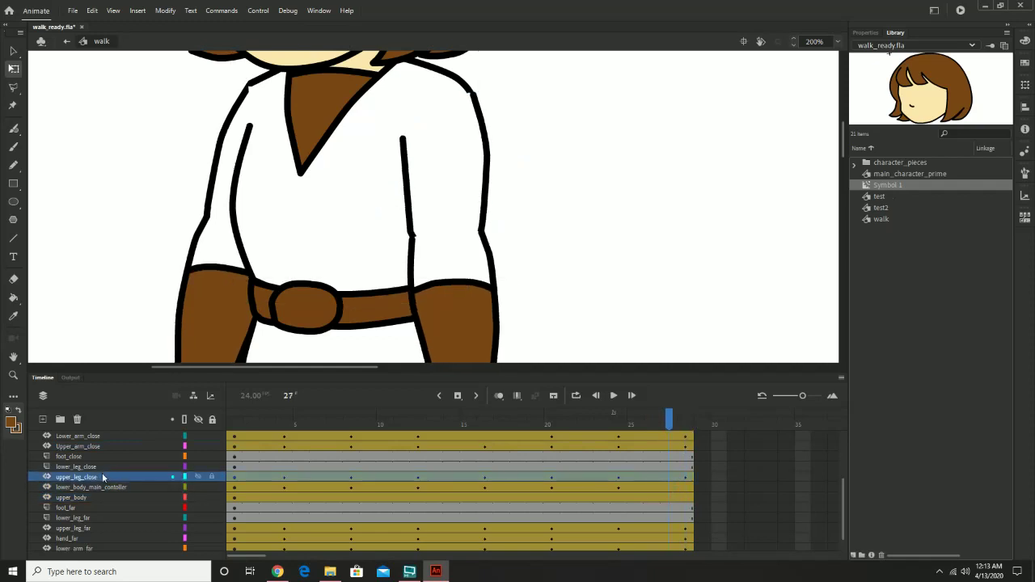
click(98, 487)
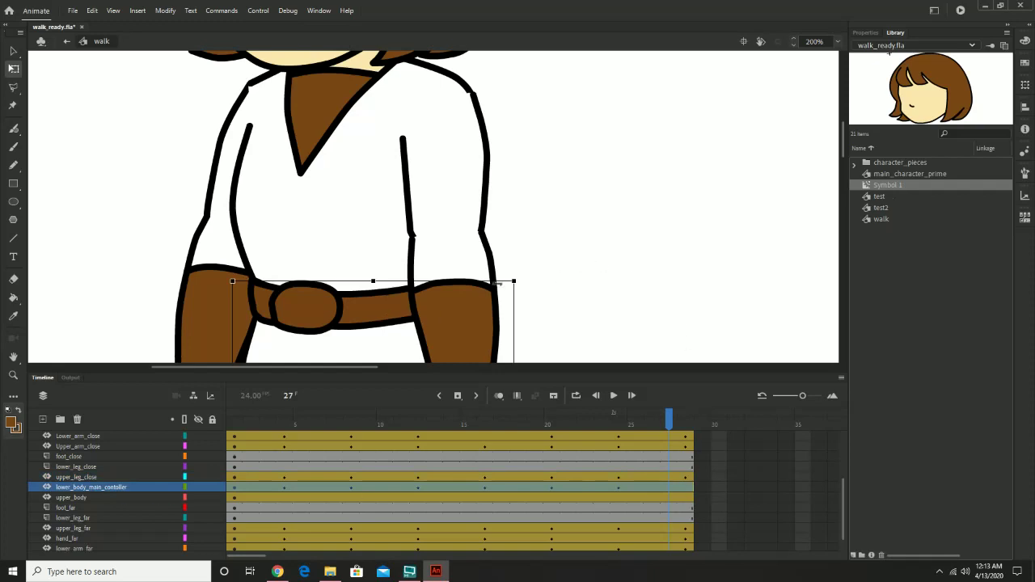
drag(525, 280, 541, 296)
click(685, 424)
click(517, 284)
drag(558, 349, 545, 300)
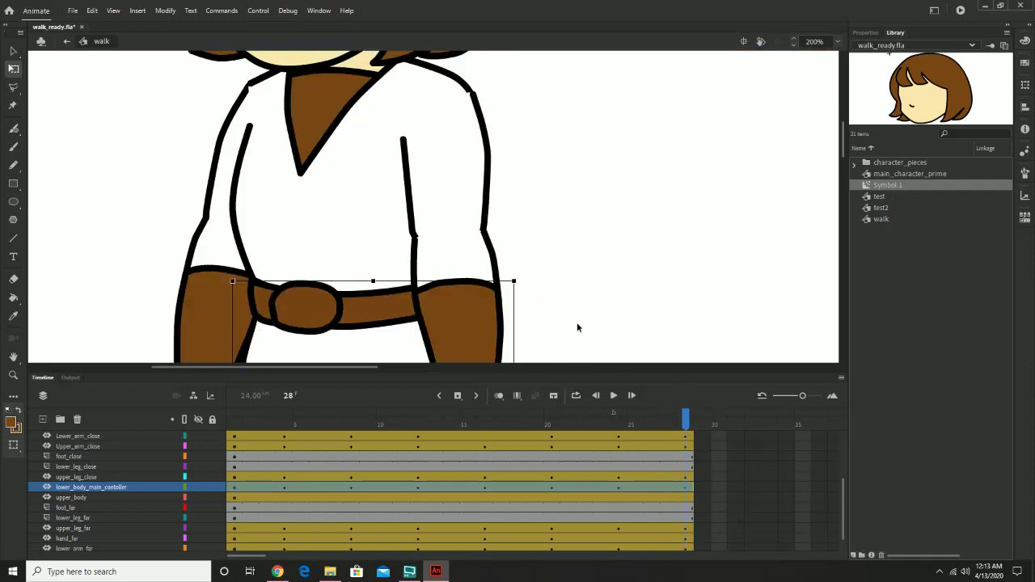
Play the walk animation from frame 1 with the whole character in view to review the motion through frame 28.
key(z)
alt+click(564, 292)
alt+click(564, 292)
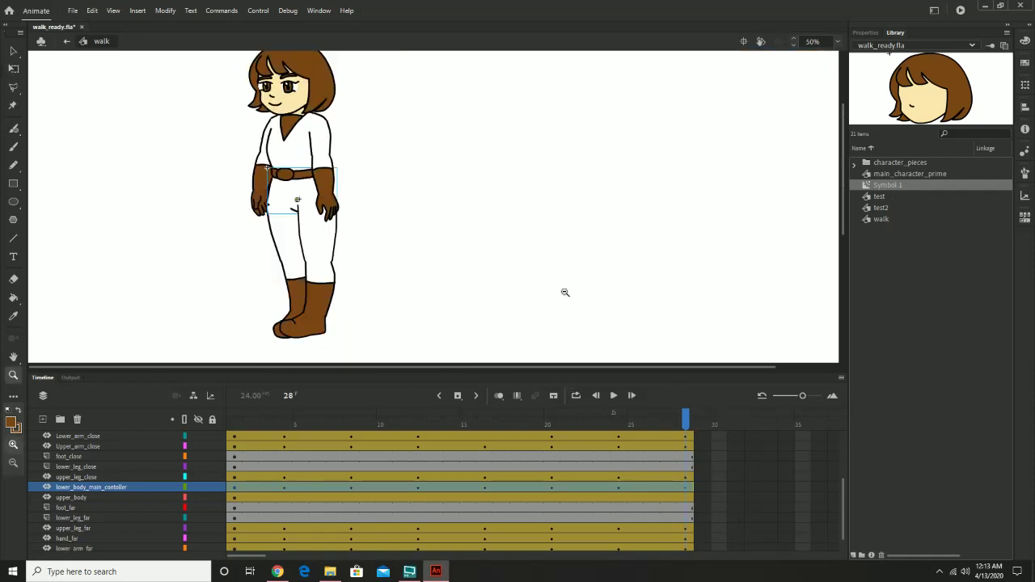
drag(685, 418, 202, 429)
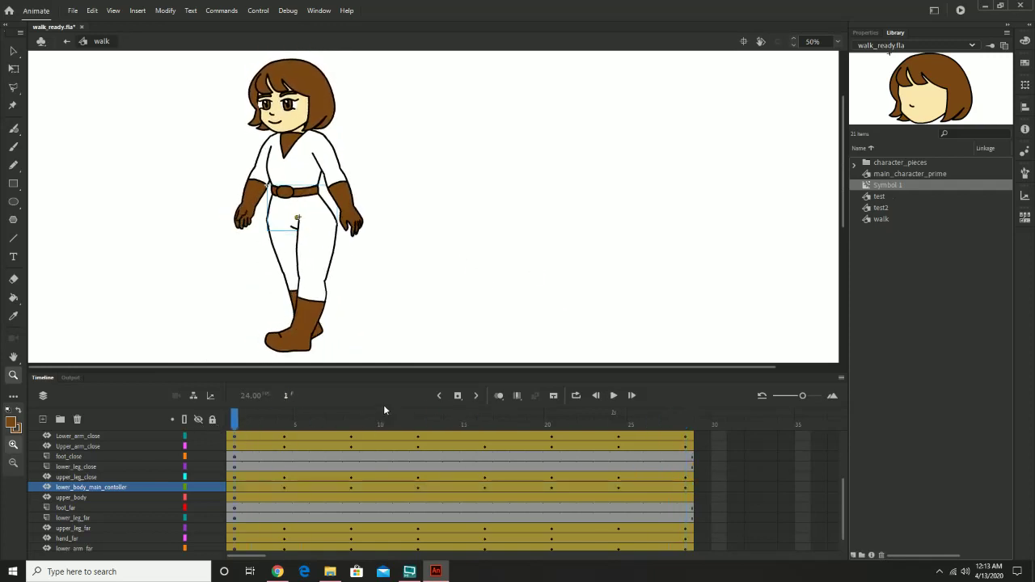
click(613, 395)
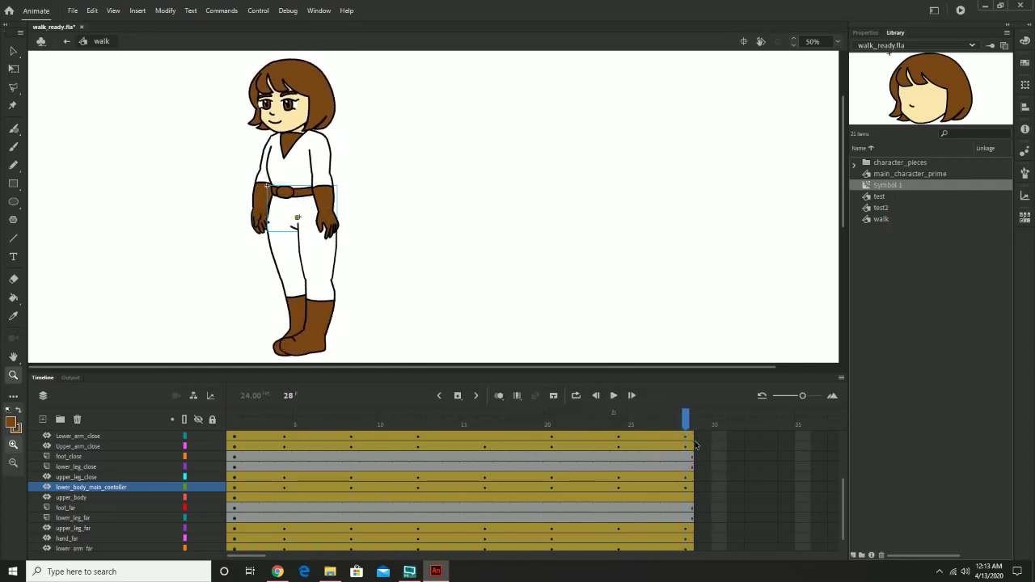
click(85, 437)
scroll(86, 437, up, 3)
click(87, 438)
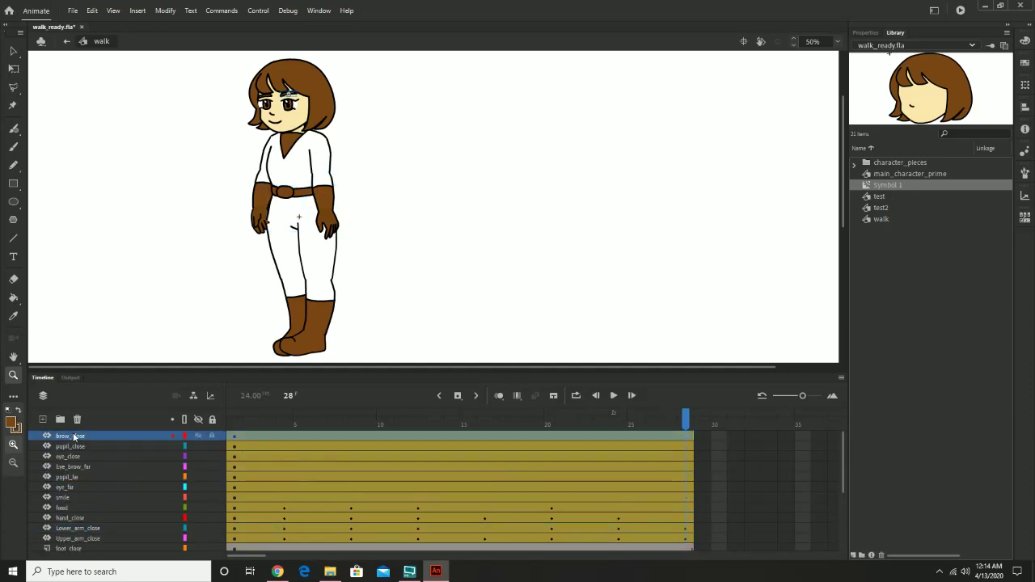
Save the document to the Desktop under the new name walking.fla.
click(72, 11)
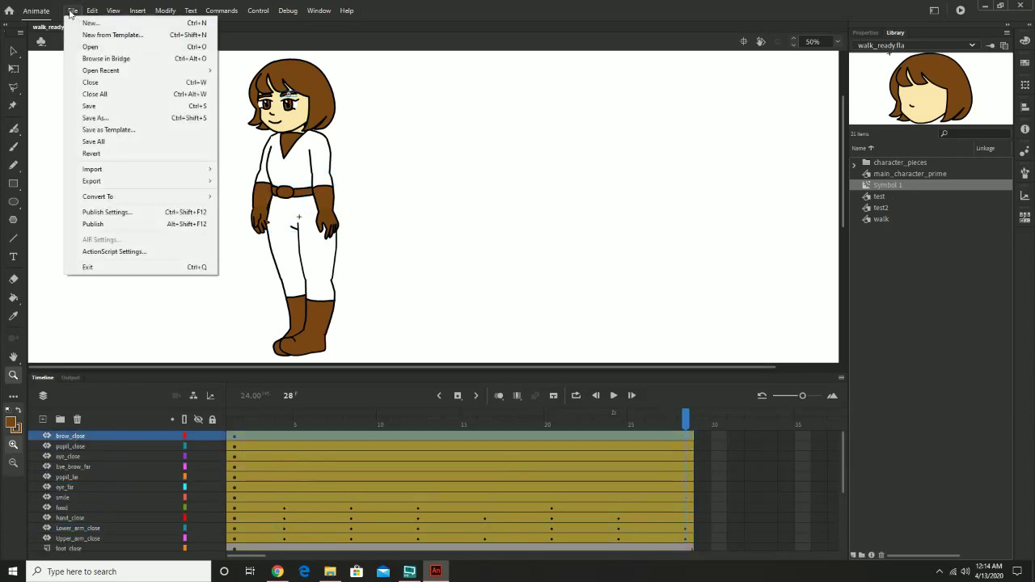
click(105, 107)
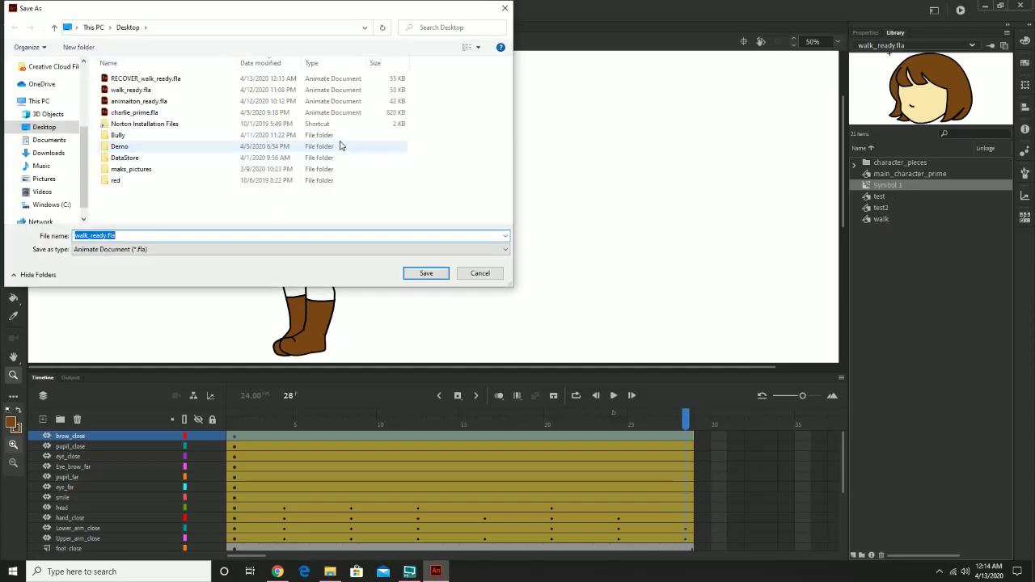
click(142, 91)
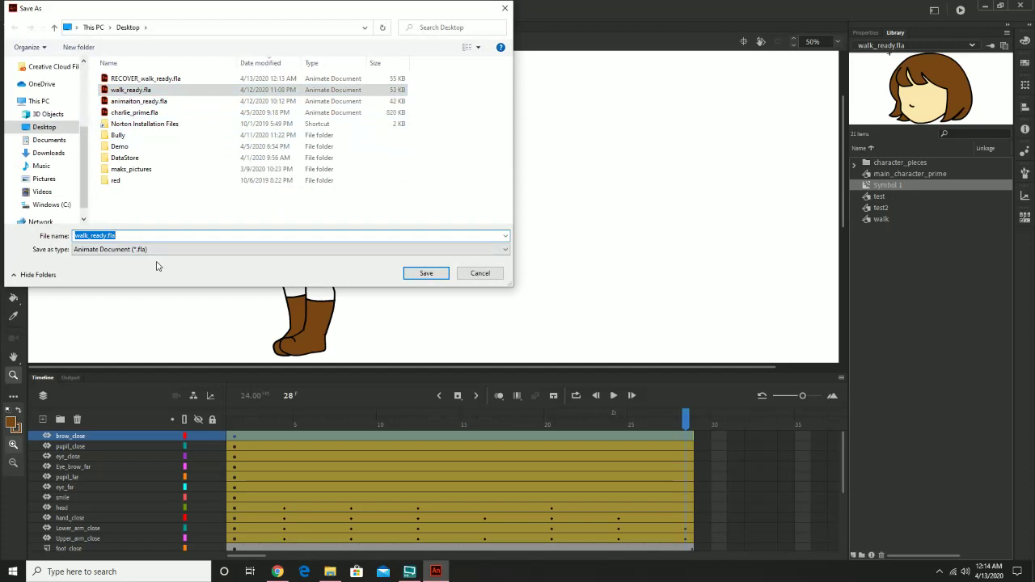
key(End)
key(BackSpace)
key(BackSpace)
key(BackSpace)
key(BackSpace)
key(BackSpace)
key(BackSpace)
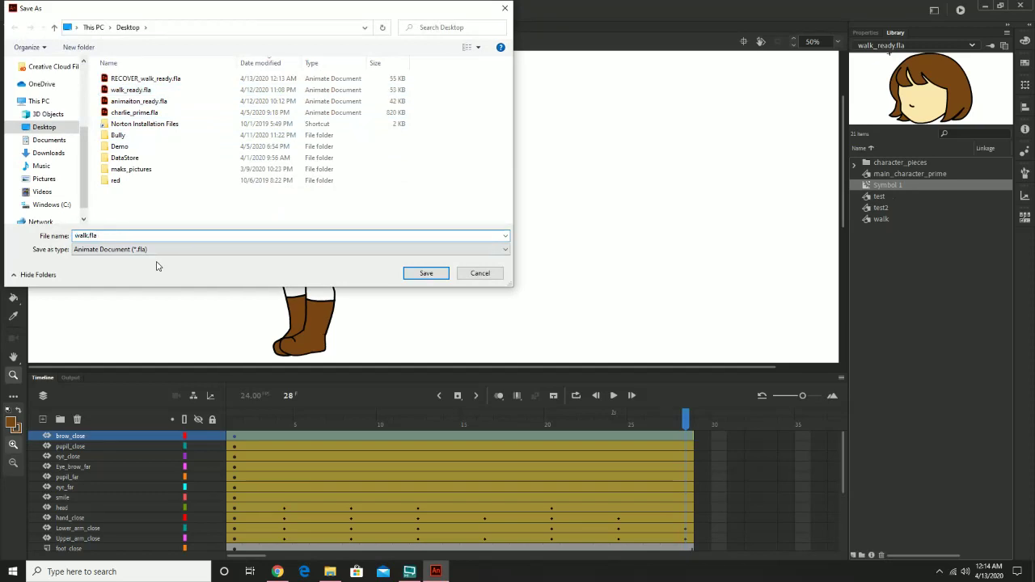
text(ing)
click(427, 274)
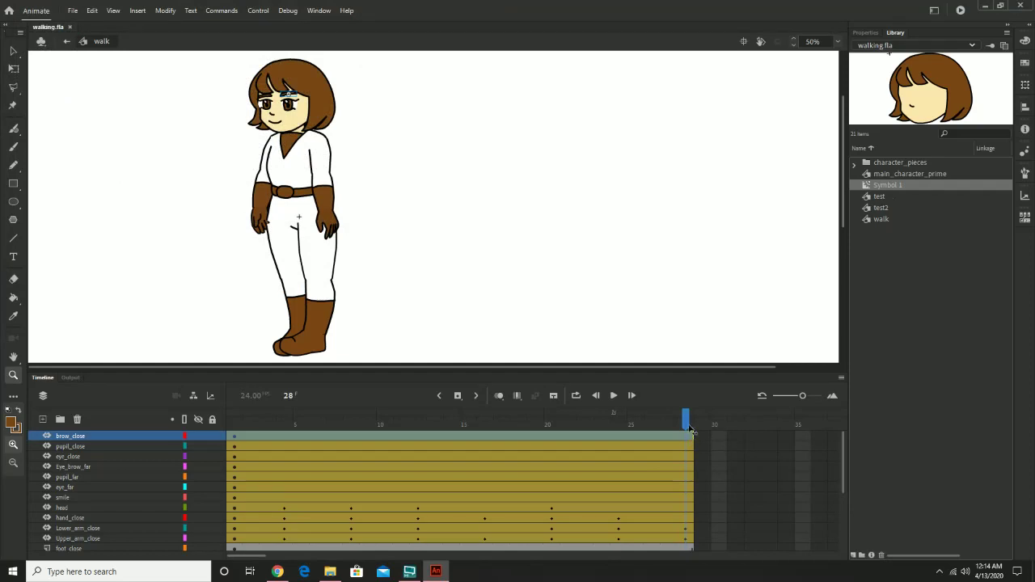
Extend every layer of the walk animation to frame 32 by inserting frames.
click(737, 438)
scroll(764, 498, down, 4)
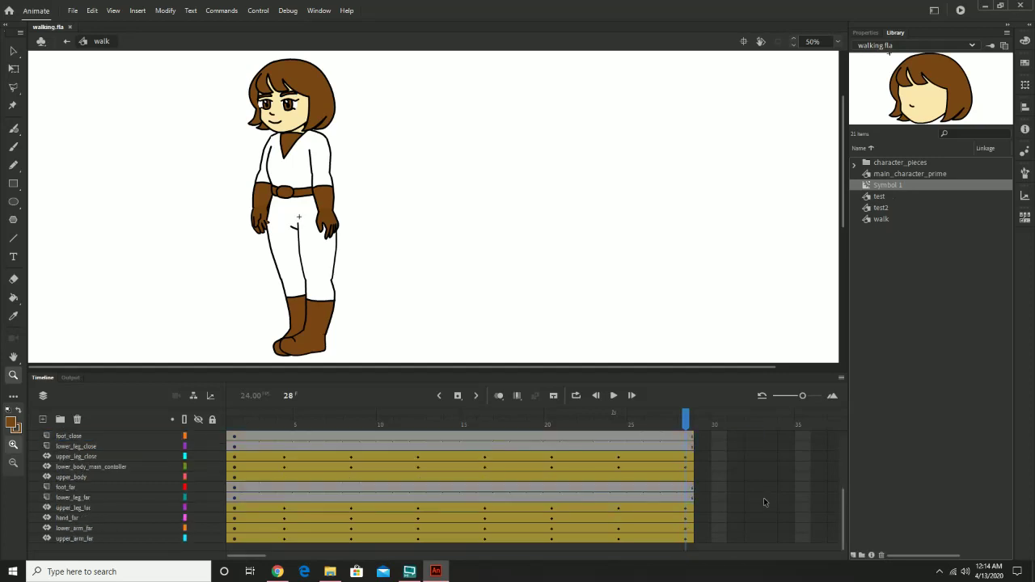
drag(751, 545, 754, 547)
right_click(753, 546)
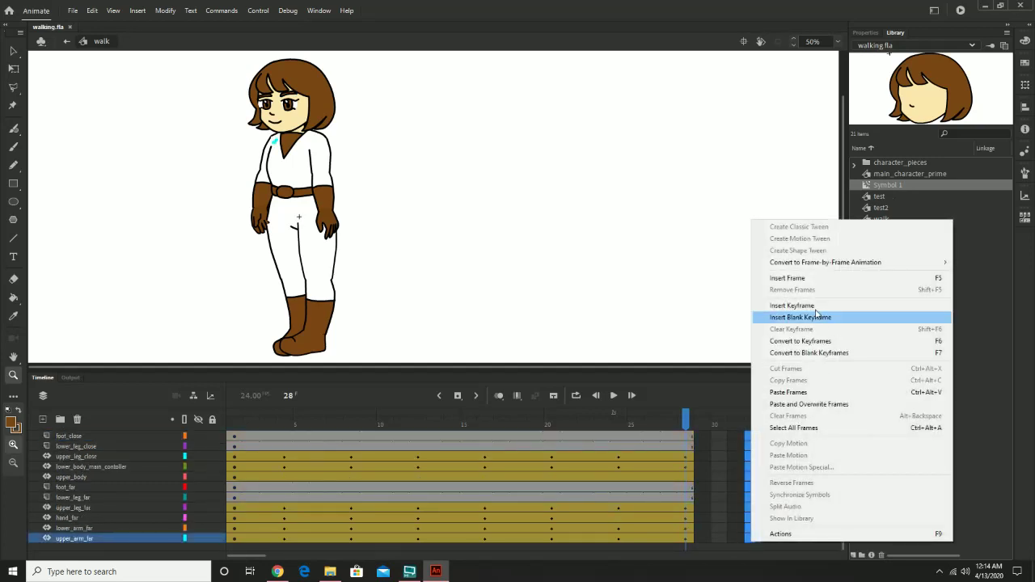
click(815, 280)
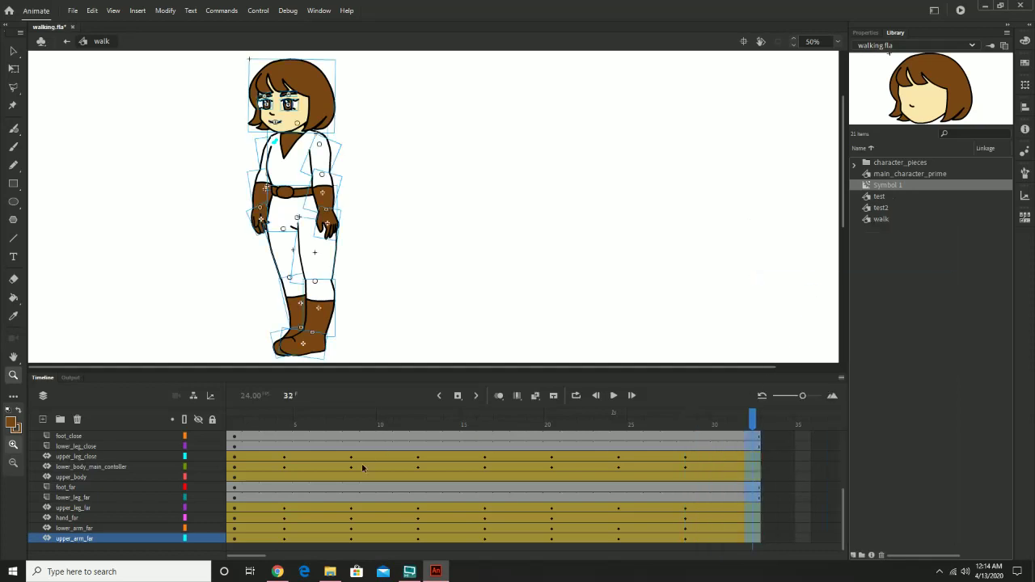
Copy the frame 1 keyframes of upper_leg_close, lower_body_main_contoller and upper_body to frame 32.
click(233, 458)
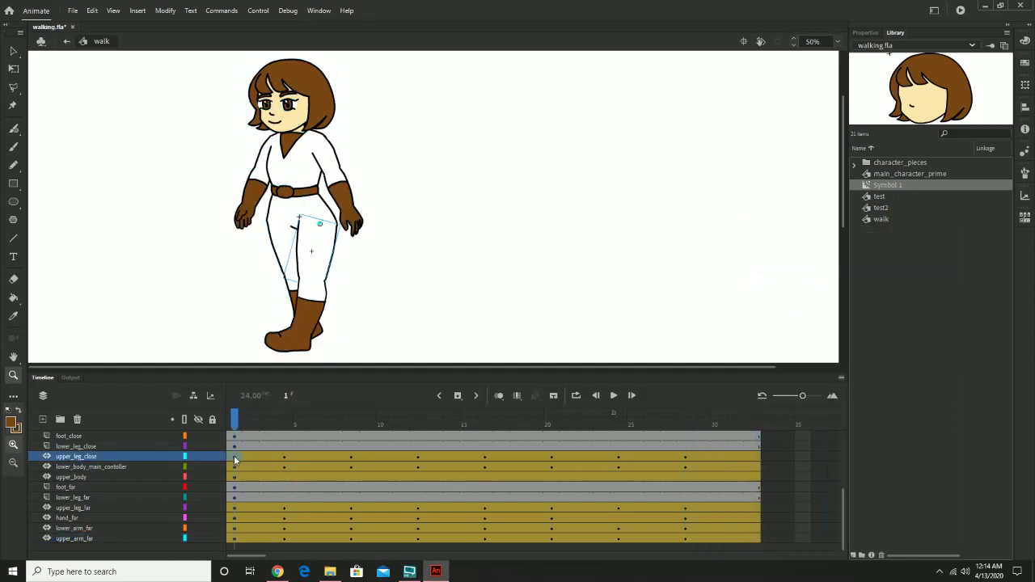
drag(234, 459, 756, 460)
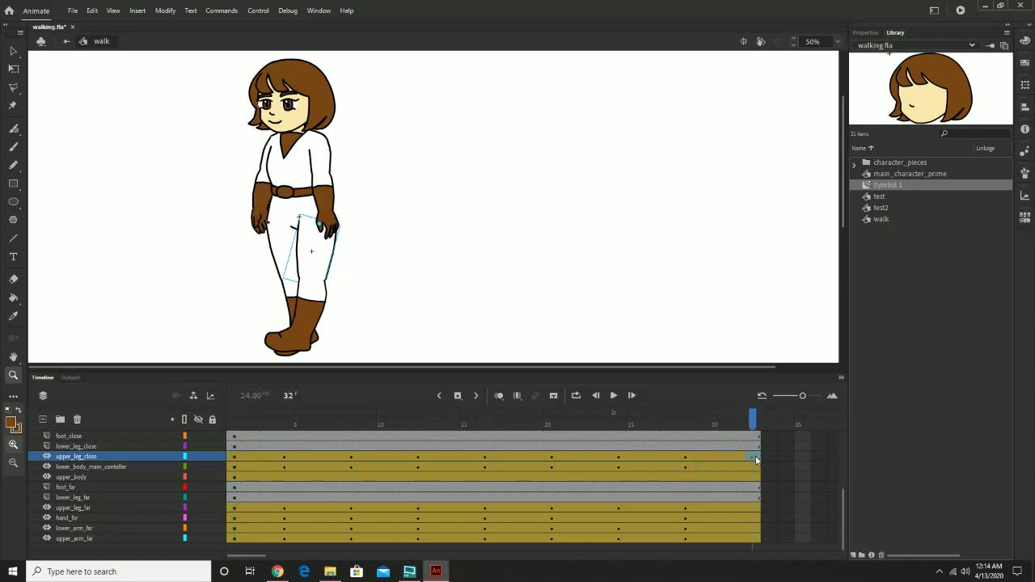
click(234, 467)
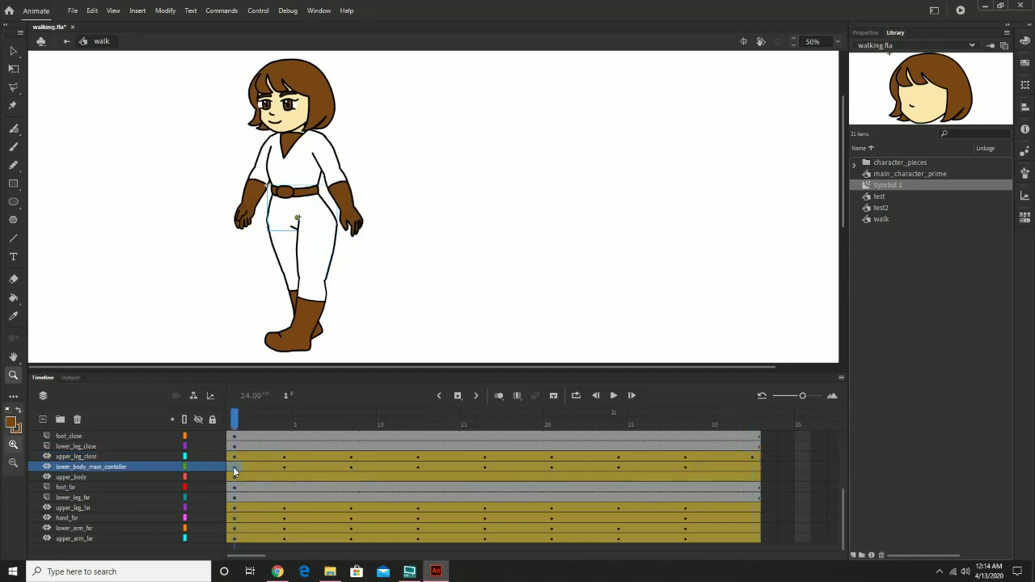
click(754, 470)
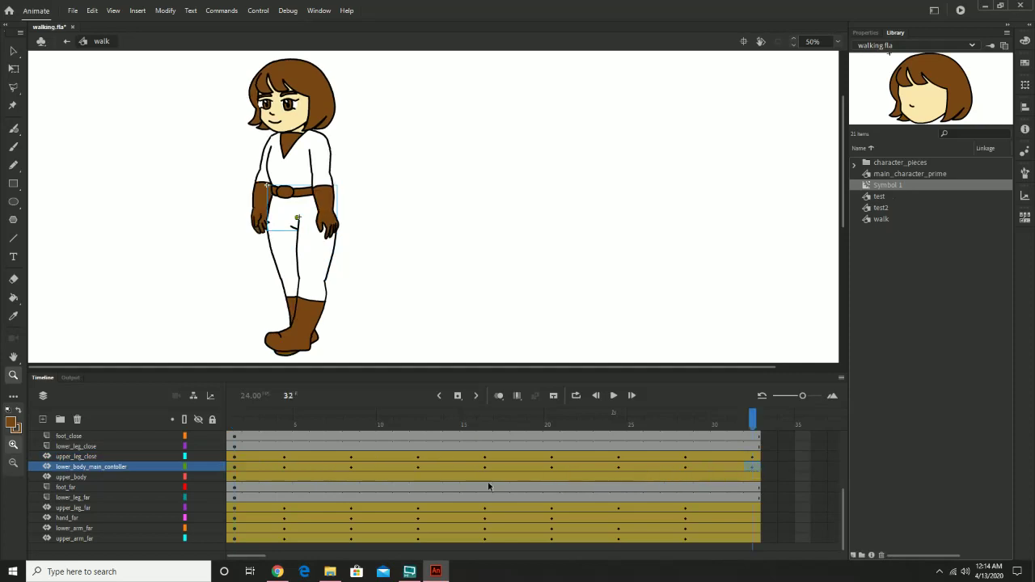
click(234, 480)
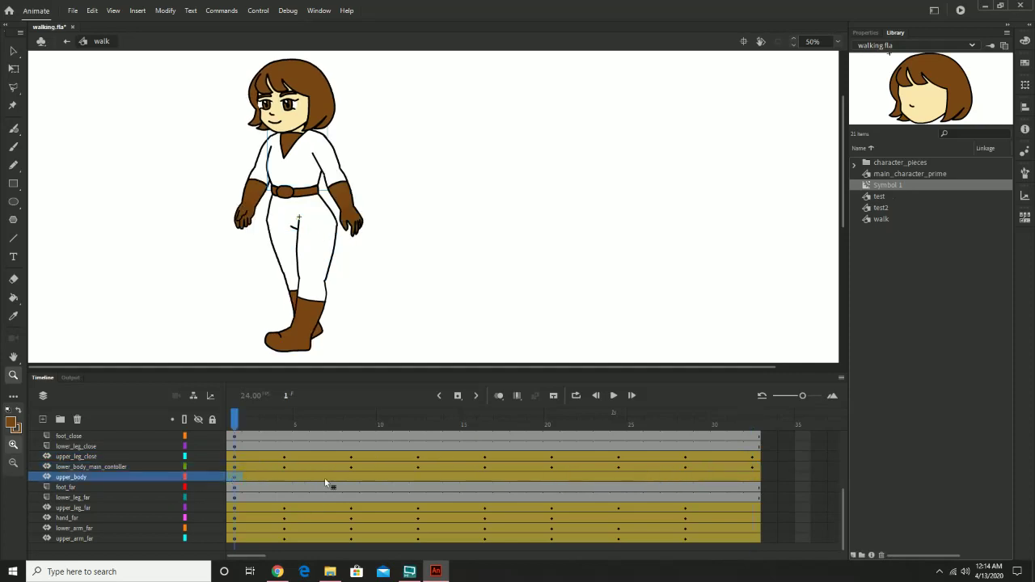
click(753, 478)
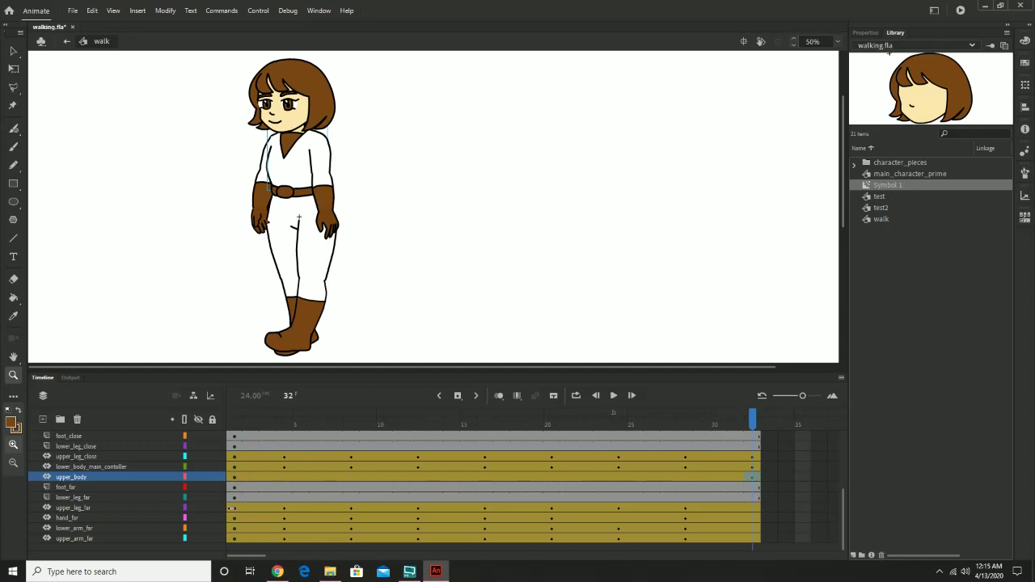
Copy the frame 1 keyframes of upper_leg_far, hand_far and lower_arm_far to frame 32 on their own layers.
click(234, 508)
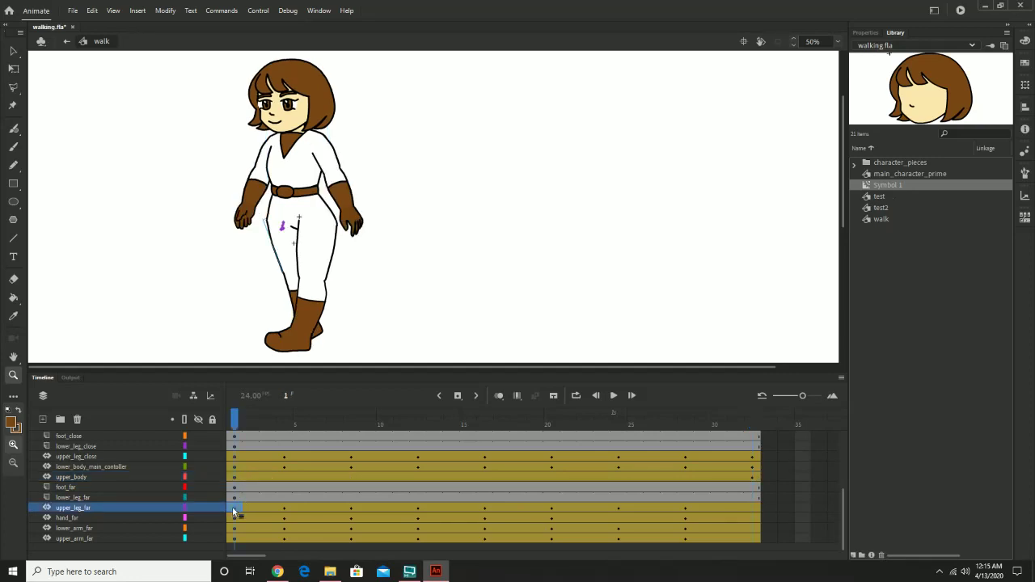
click(751, 508)
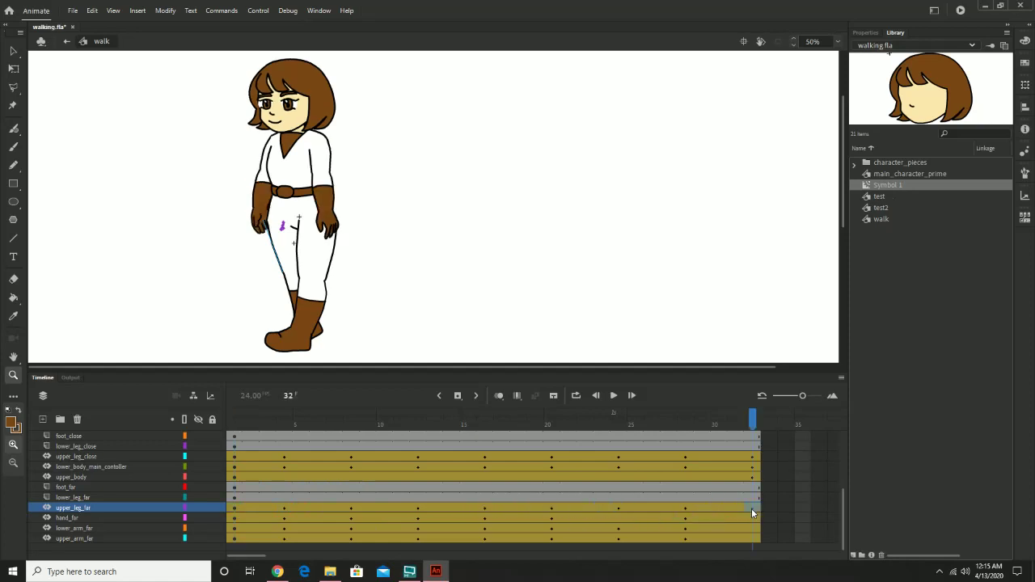
click(233, 519)
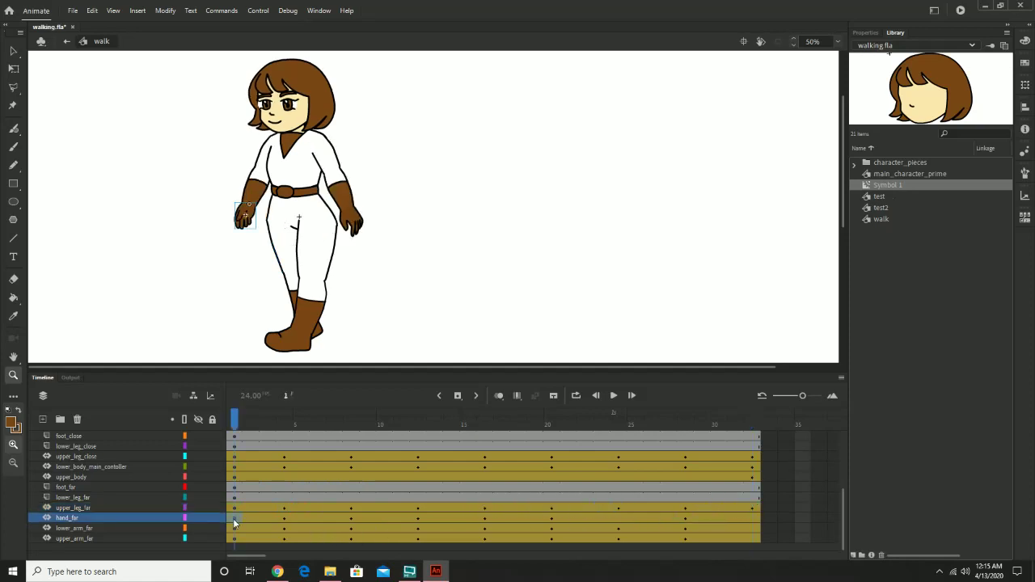
drag(235, 524, 753, 524)
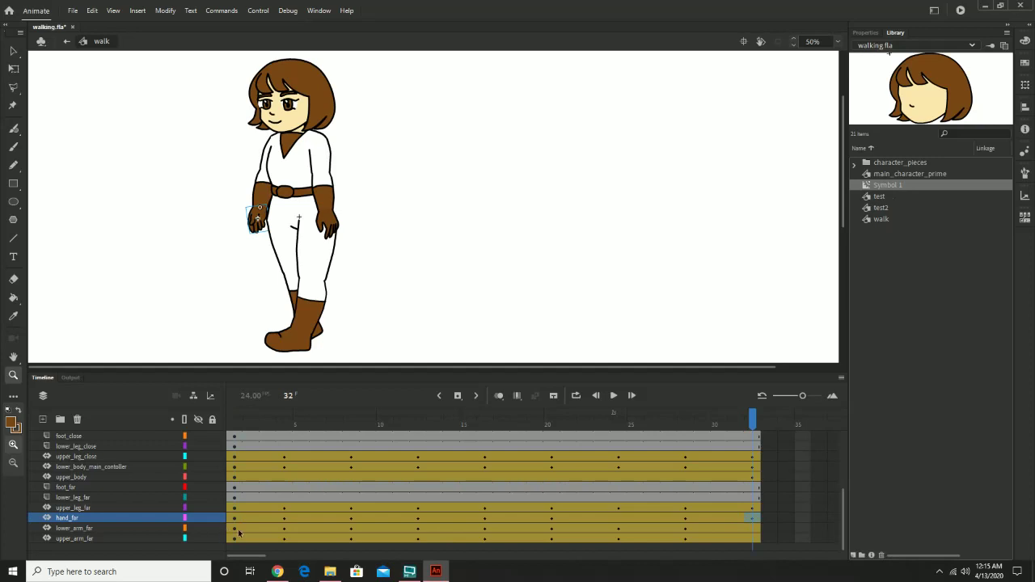
mouse_move(740, 425)
mouse_down()
mouse_move(751, 425)
mouse_move(671, 424)
mouse_move(754, 426)
mouse_up()
click(235, 530)
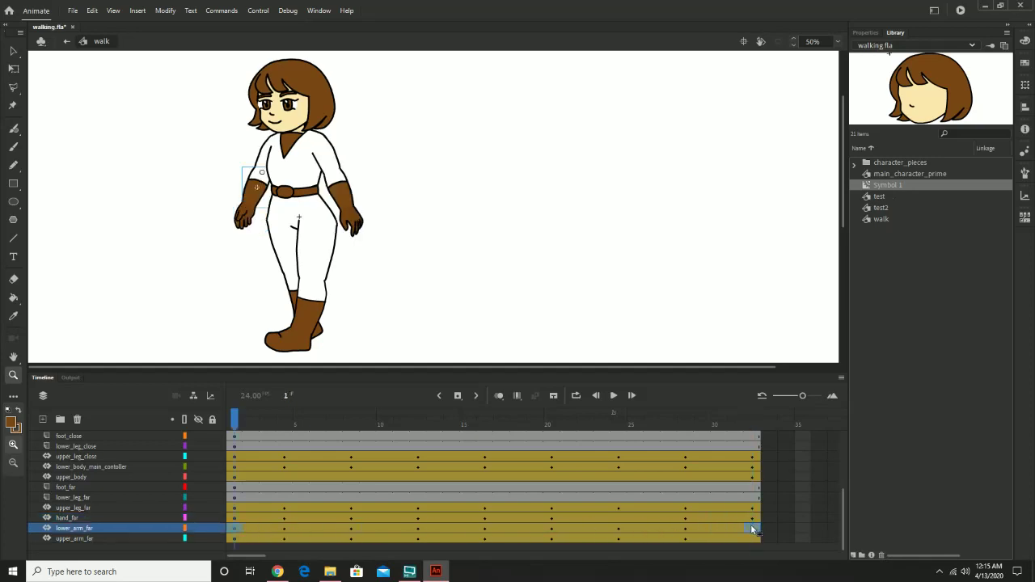
click(754, 528)
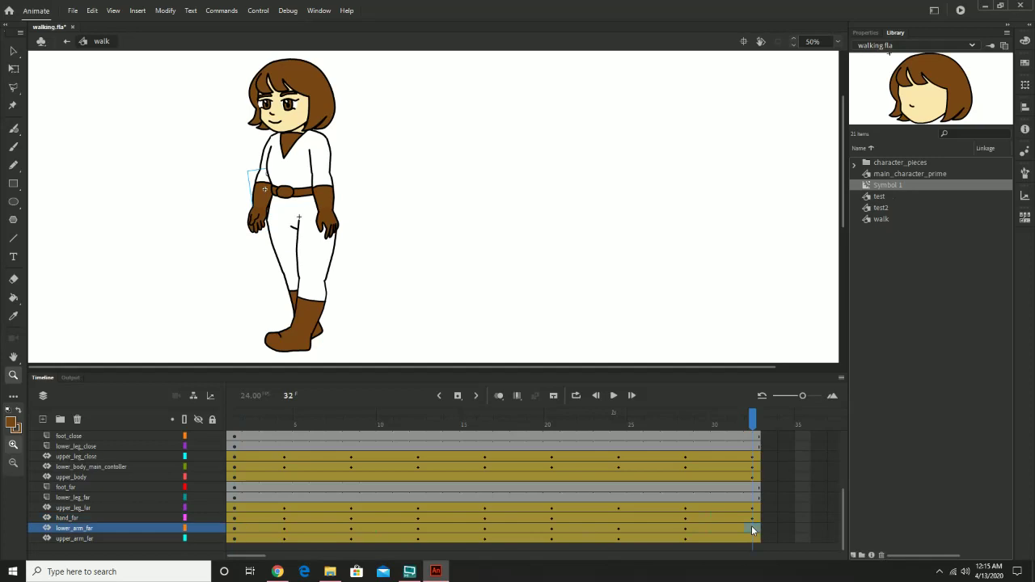
Copy the far upper arm's pose on upper_arm_far from frame 1 to frame 32.
click(232, 540)
mouse_move(234, 540)
mouse_down()
mouse_move(420, 546)
mouse_move(239, 541)
mouse_up()
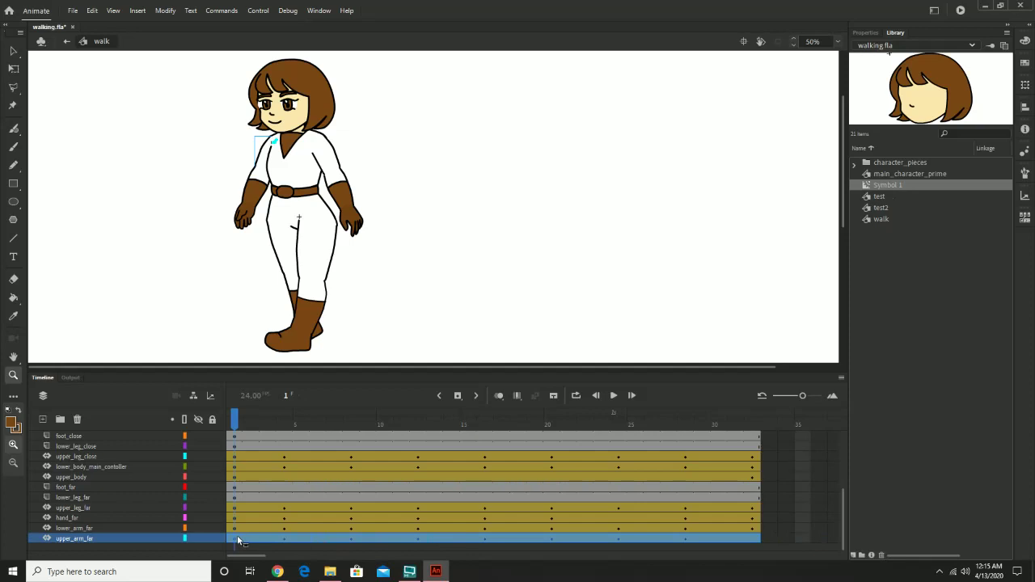
click(237, 539)
click(236, 531)
drag(233, 537, 758, 546)
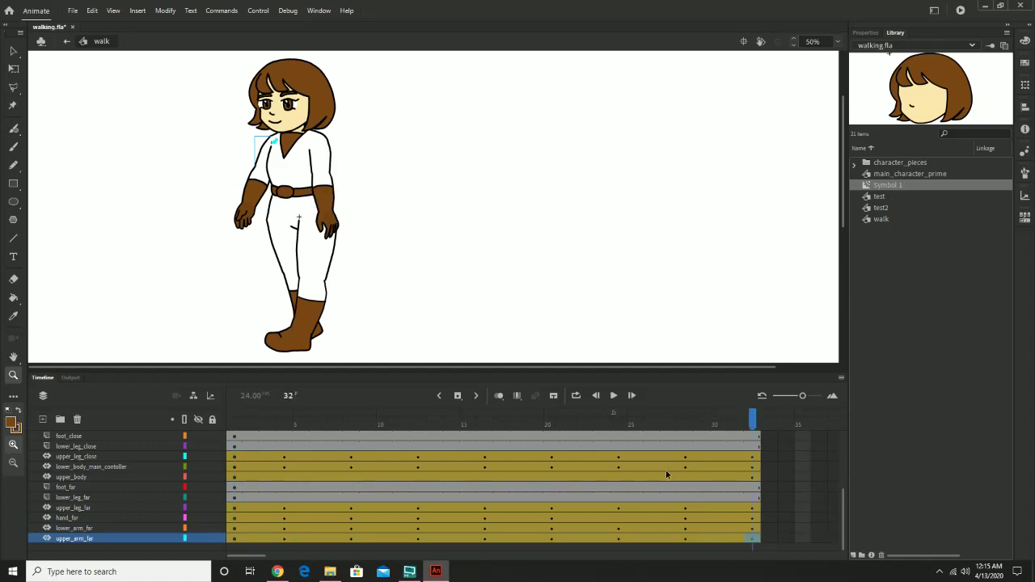
Copy the frame 1 keyframes of Upper_arm_close, Lower_arm_close and hand_close to frame 32 to match the starting arm pose.
scroll(615, 499, up, 5)
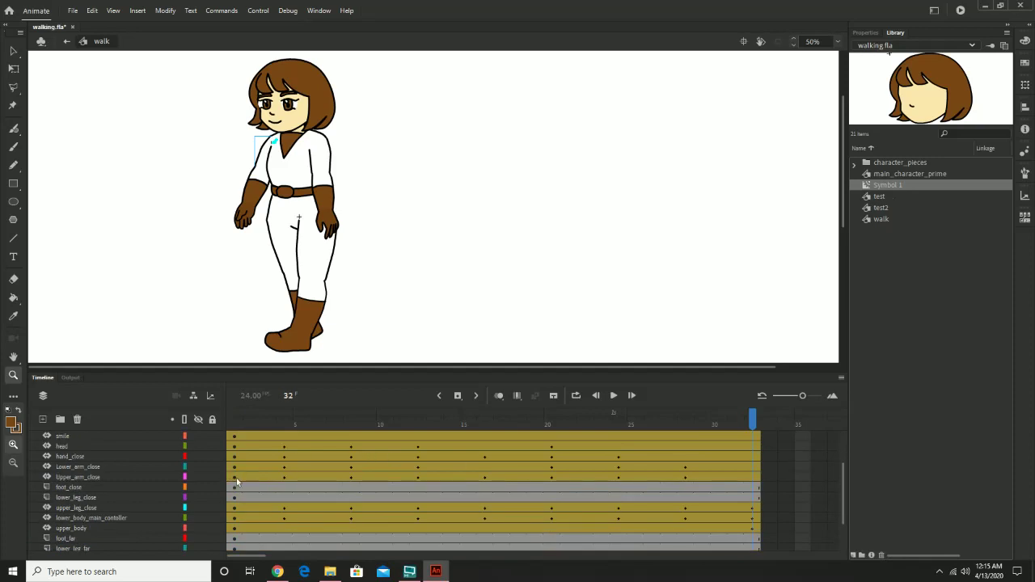
click(237, 482)
drag(238, 484, 756, 482)
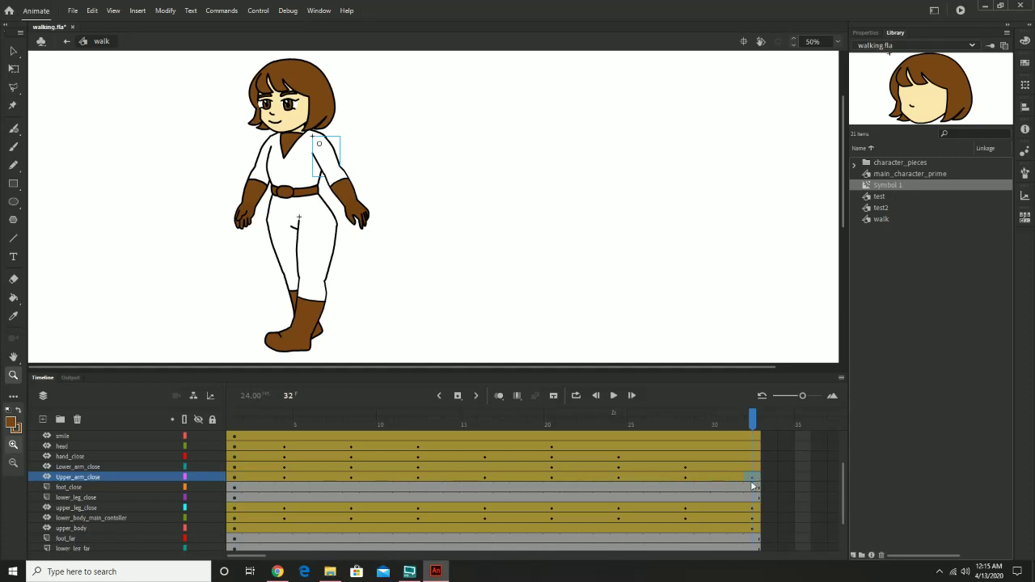
click(235, 468)
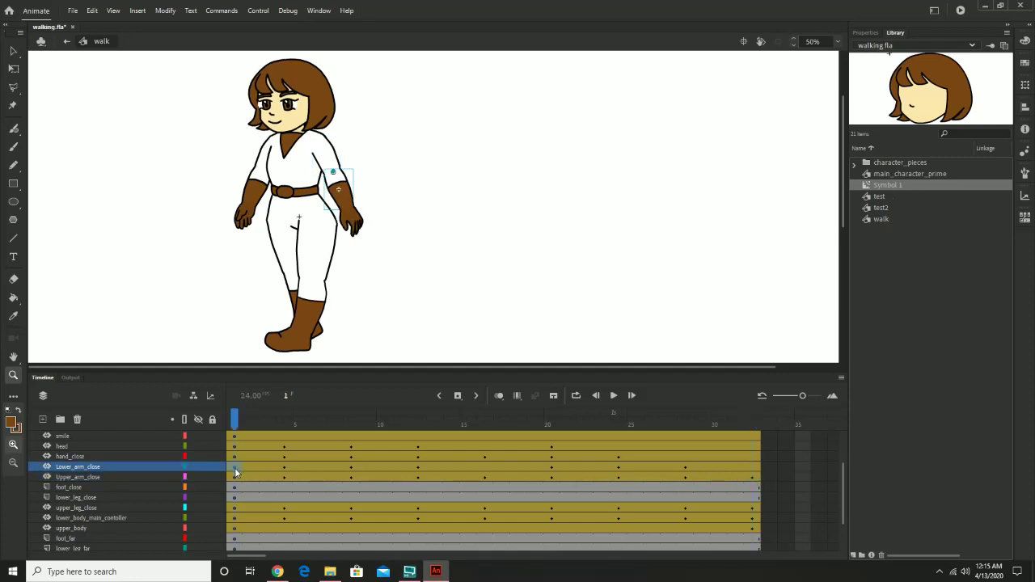
drag(234, 472, 469, 474)
drag(752, 467, 753, 469)
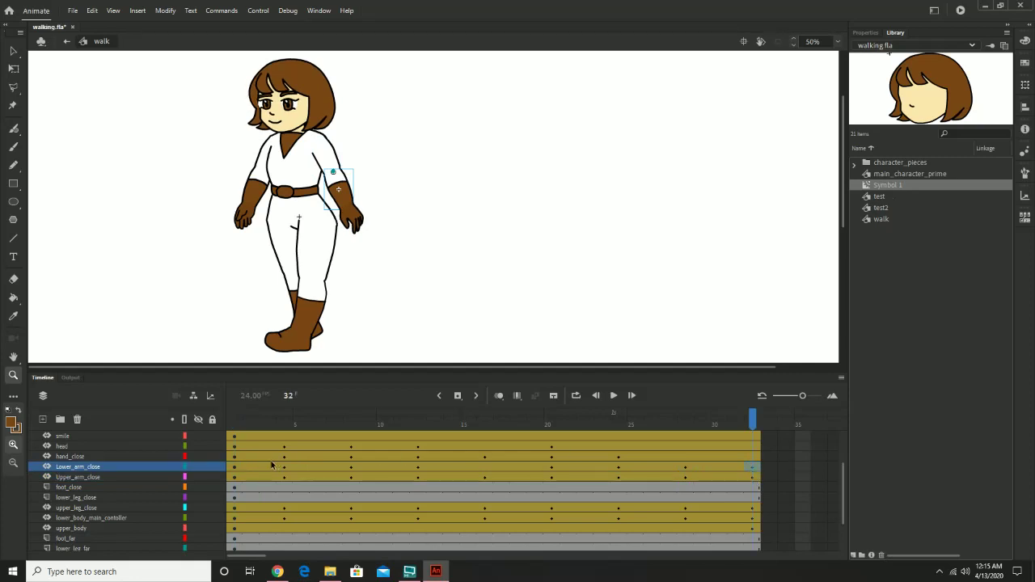
click(247, 457)
click(235, 462)
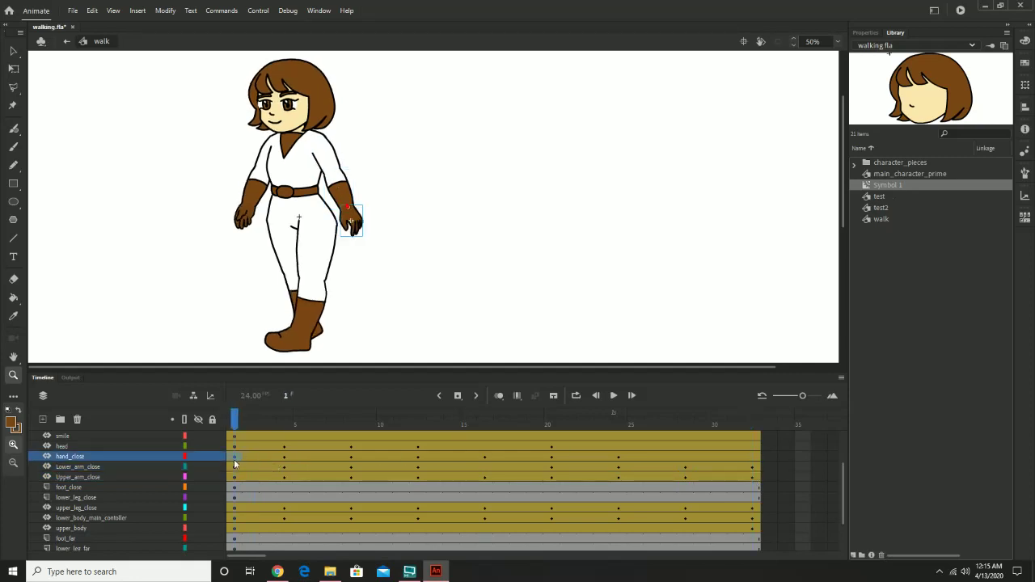
drag(730, 465, 752, 462)
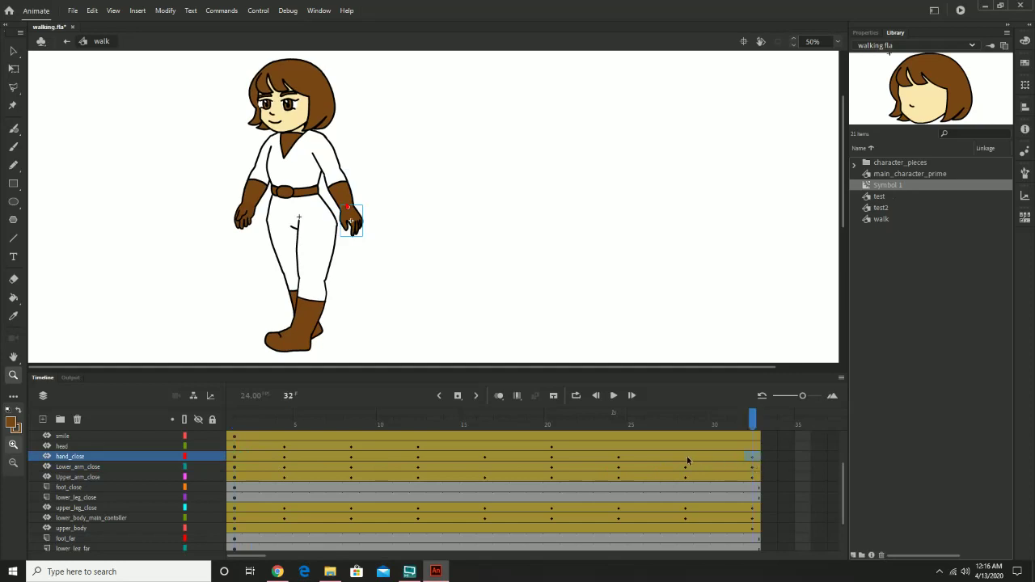
Copy the head layer's frame 1 keyframe to frame 32.
click(233, 447)
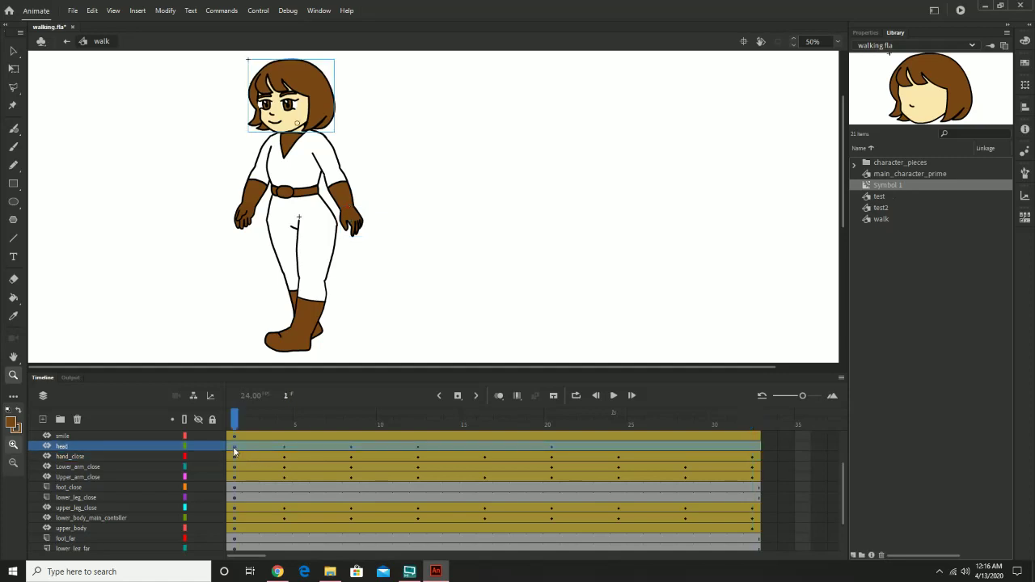
mouse_move(233, 453)
mouse_down()
mouse_move(469, 446)
mouse_move(237, 441)
mouse_move(244, 453)
mouse_up()
click(233, 456)
click(233, 446)
click(750, 447)
scroll(481, 456, up, 3)
scroll(480, 456, down, 5)
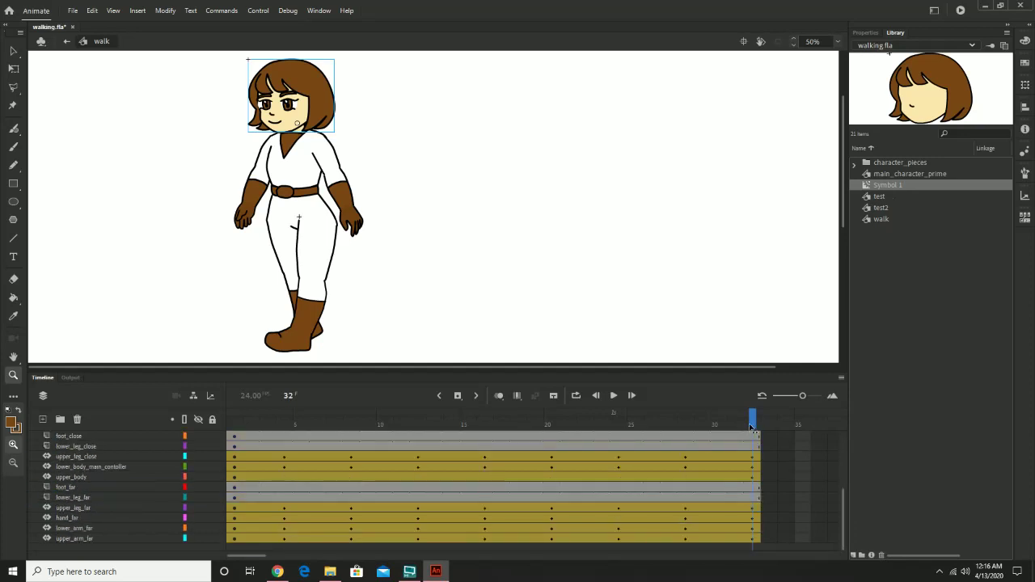
Turn on loop playback across frames 1 to 32, play the walk cycle, and switch to the Selection tool.
click(578, 397)
drag(710, 412, 228, 413)
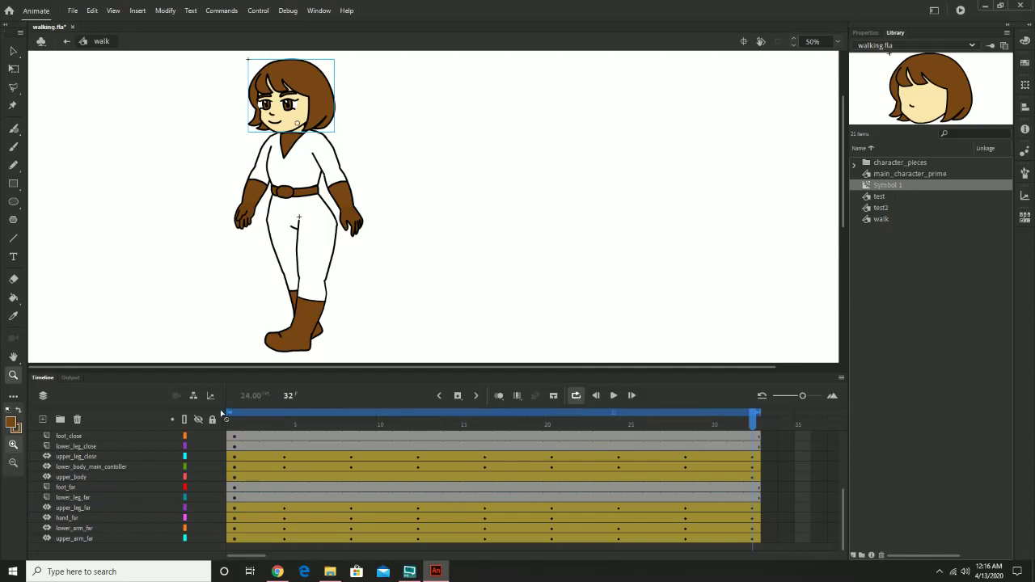
click(614, 396)
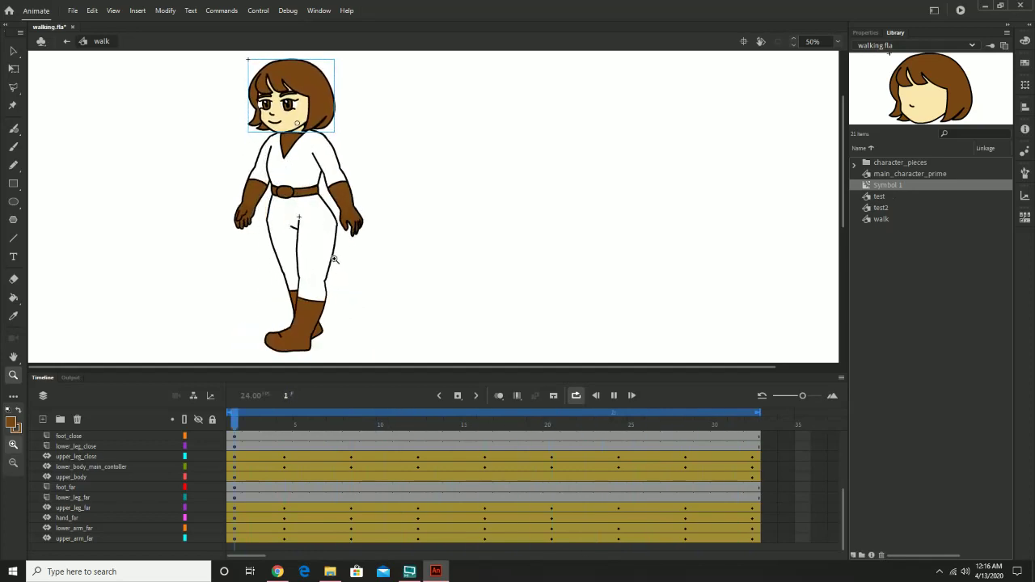
click(14, 68)
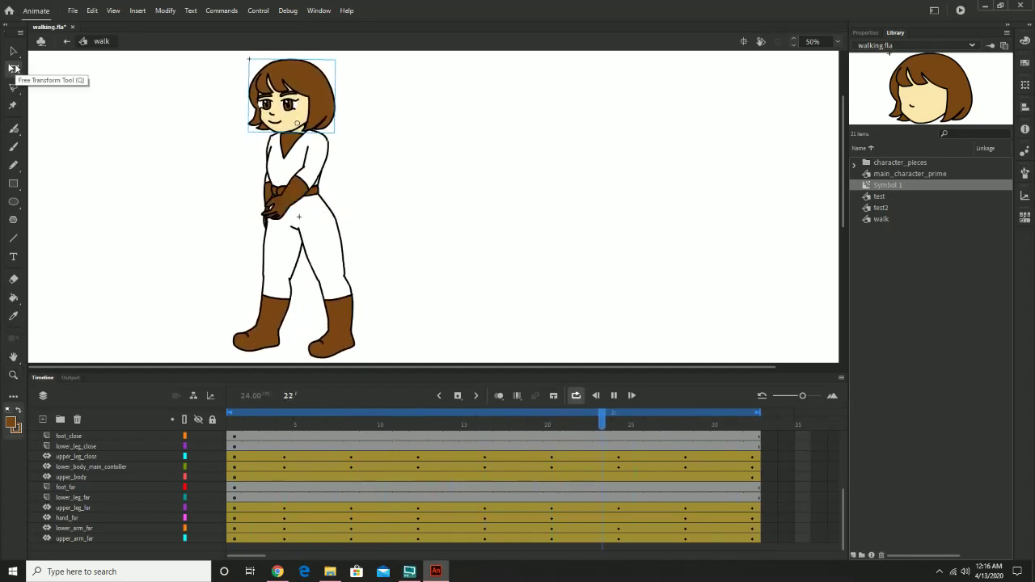
click(13, 51)
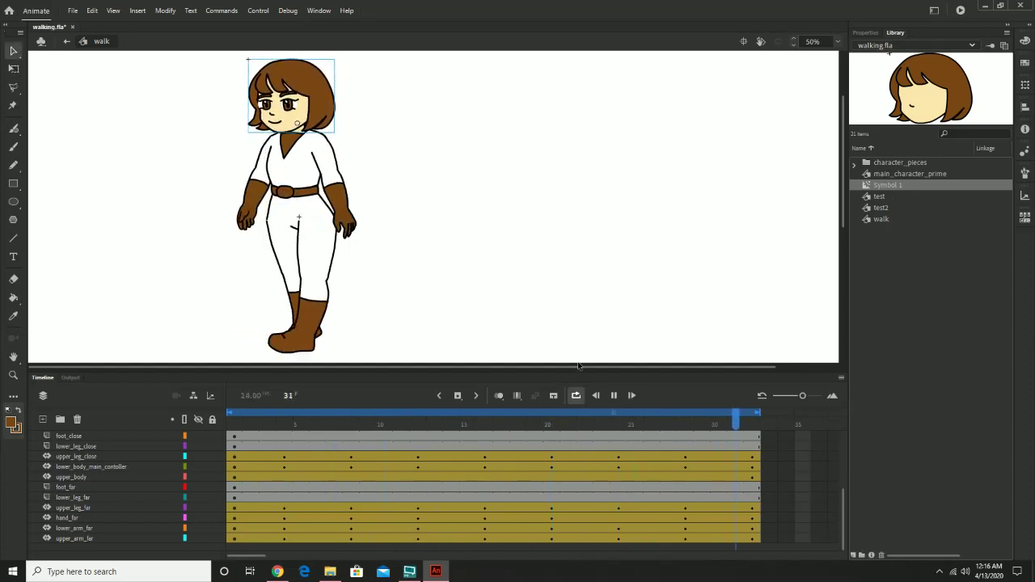
Toggle looping off and back on, and replay the walk cycle over frames 1 to 32 to review the motion.
click(575, 398)
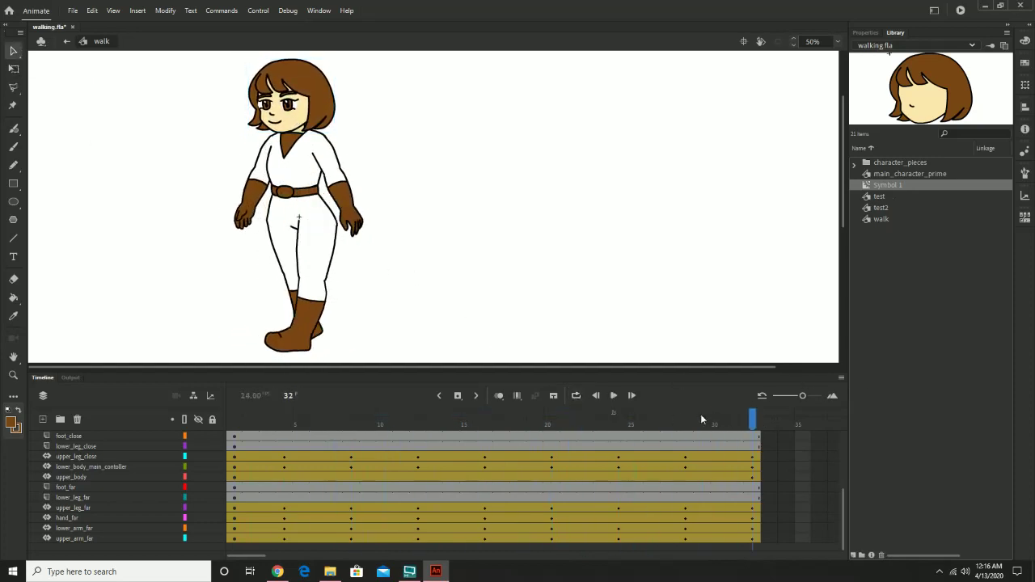
click(575, 397)
click(576, 396)
click(576, 396)
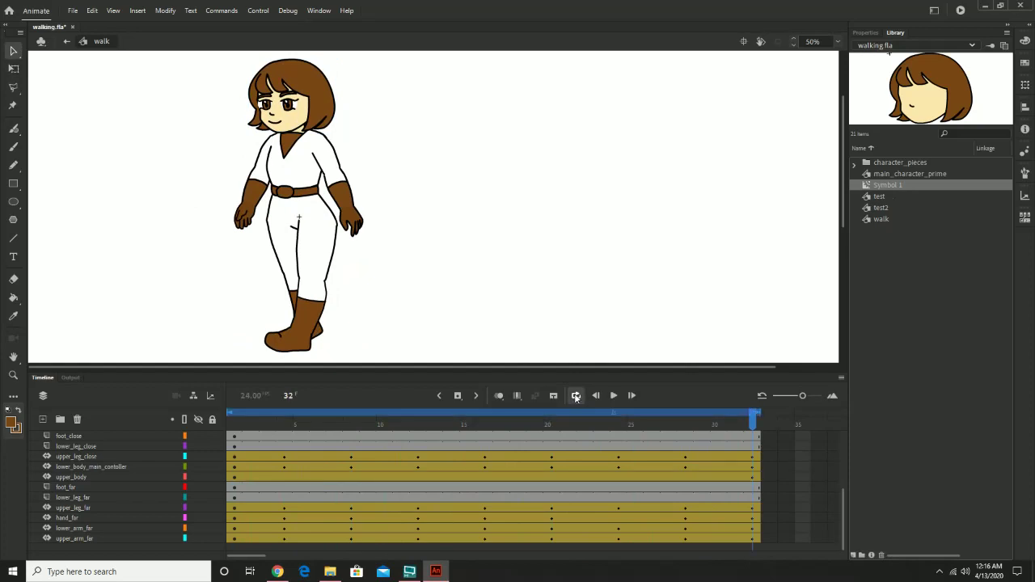
click(612, 396)
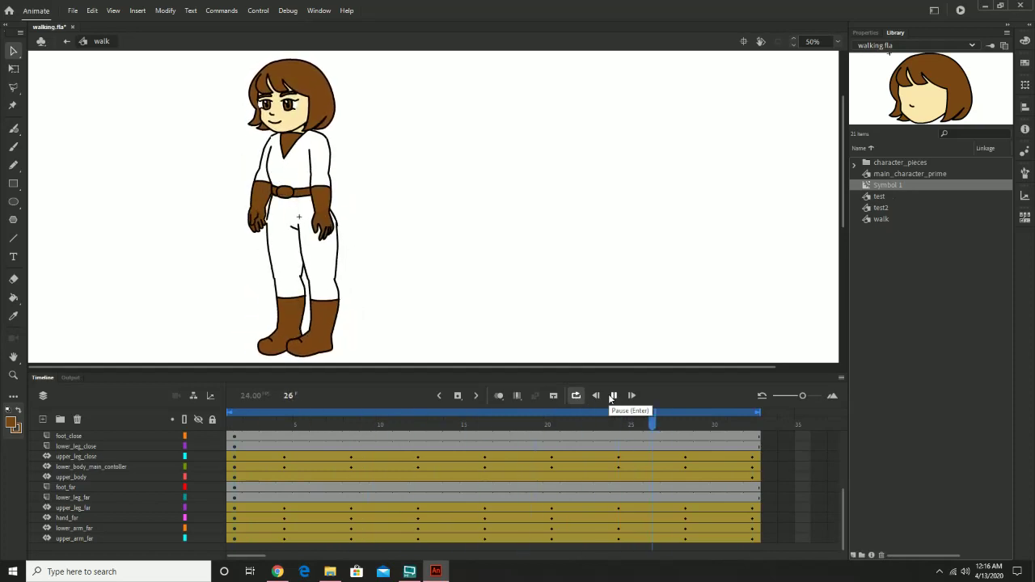
click(612, 397)
Scrub through the second half of the walk cycle to frame 24, checking the near upper leg and near upper arm.
drag(724, 419, 502, 424)
drag(532, 467, 756, 475)
click(309, 235)
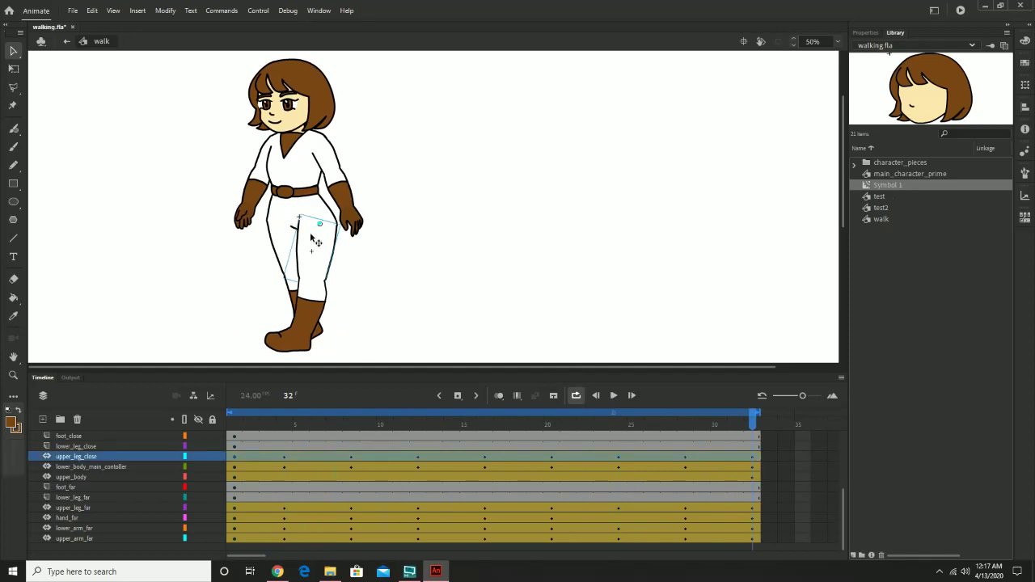
click(333, 167)
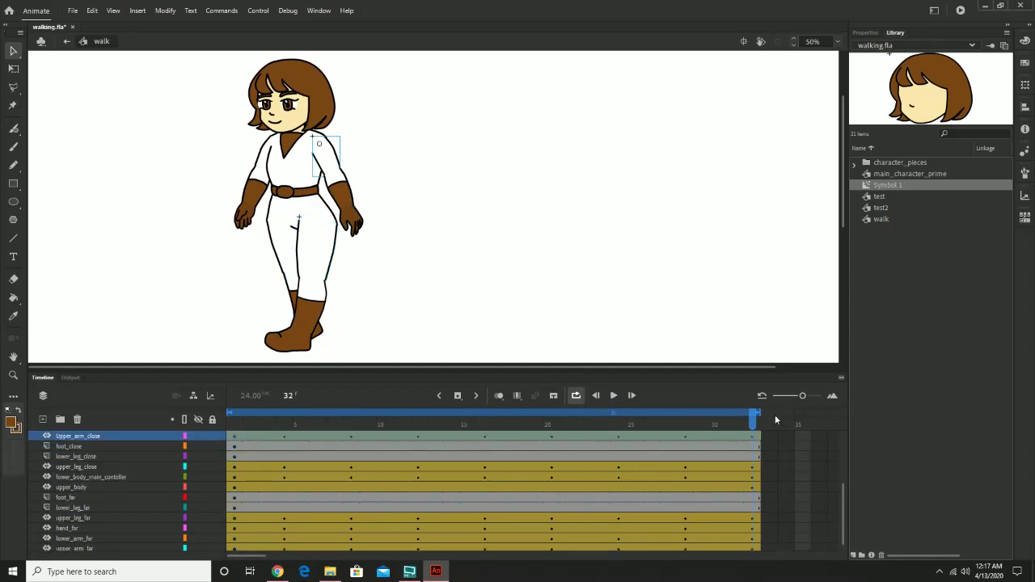
drag(688, 418, 621, 424)
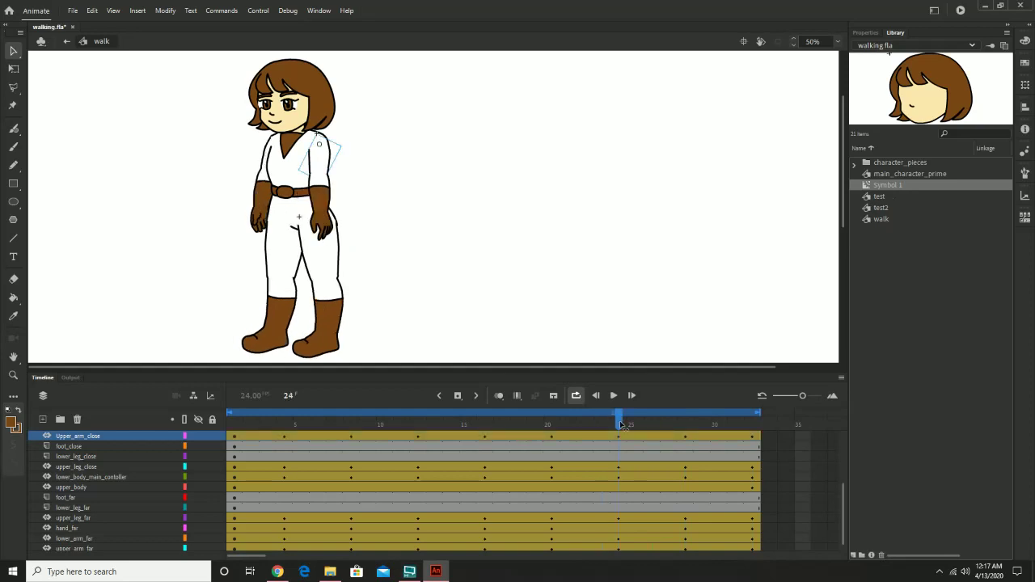